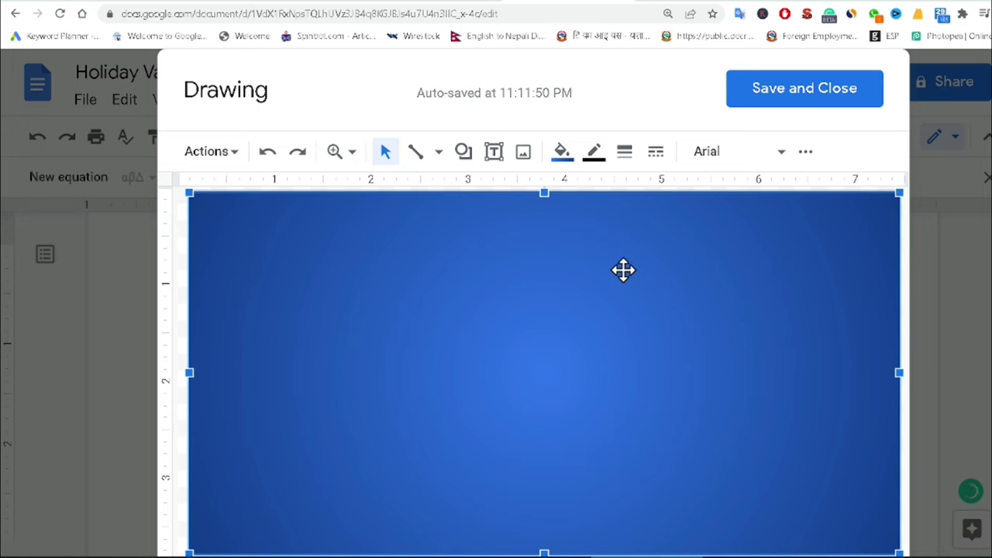
Save the blue gradient drawing into the worksheet and select the inserted image.
{"action": "left_click", "coordinate": [780, 106]}
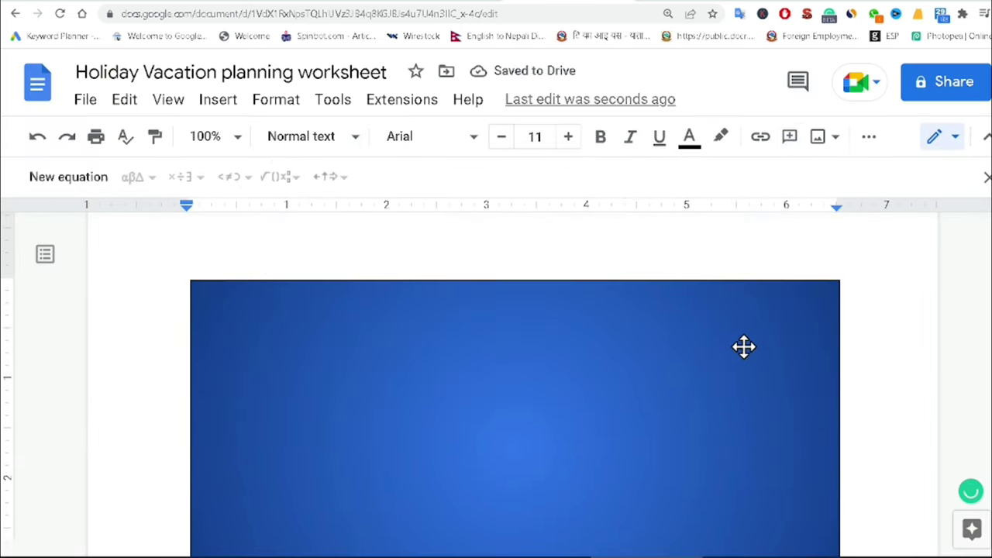
{"action": "left_click", "coordinate": [799, 283]}
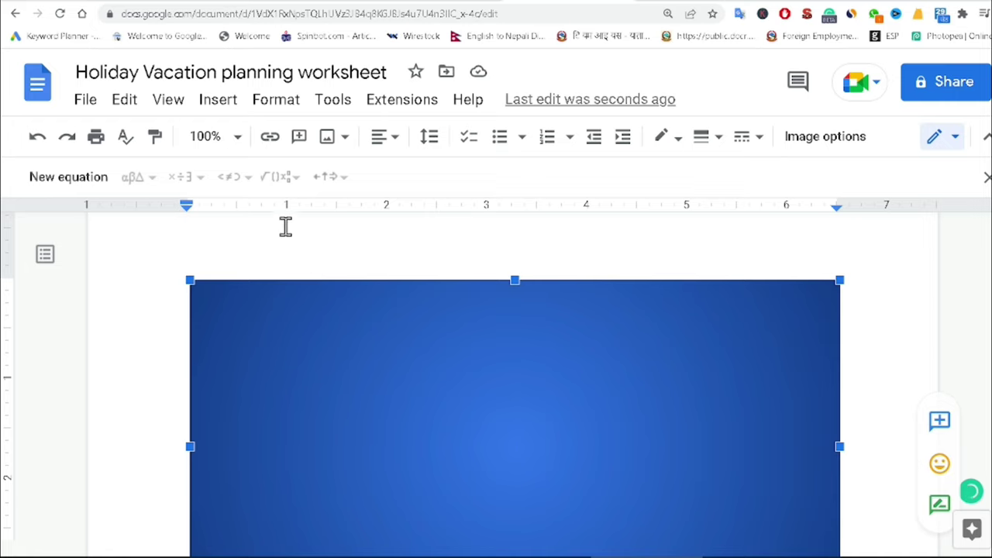
Set the document zoom to 50% so the whole first page and blue drawing show.
{"action": "left_click", "coordinate": [207, 136]}
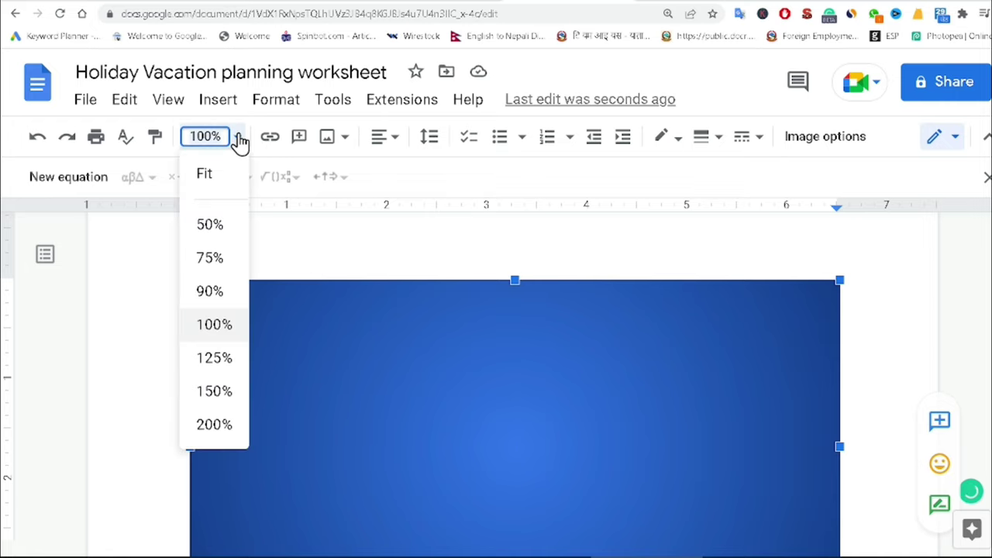
{"action": "left_click", "coordinate": [221, 234]}
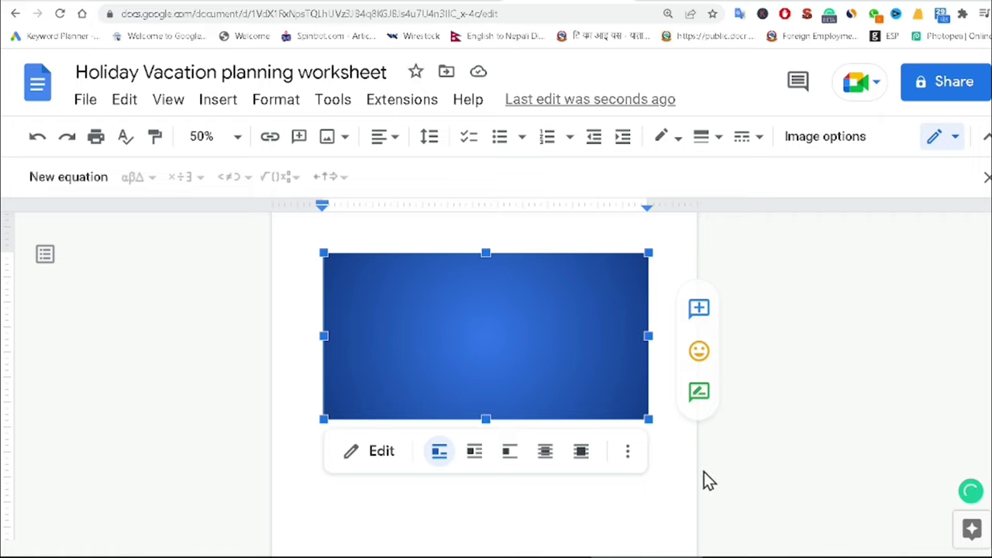
{"action": "left_click", "coordinate": [237, 138]}
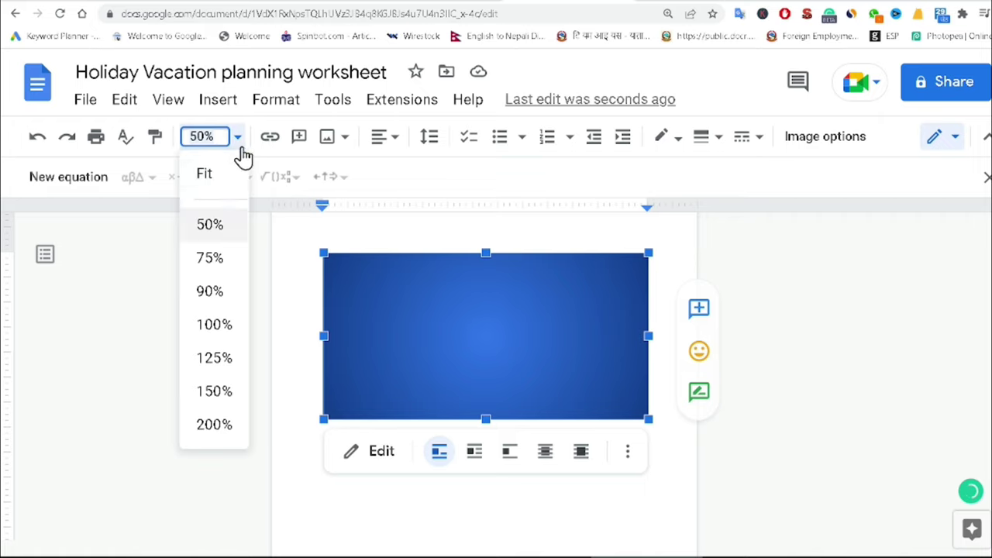
{"action": "left_click", "coordinate": [232, 175]}
{"action": "left_click", "coordinate": [231, 136]}
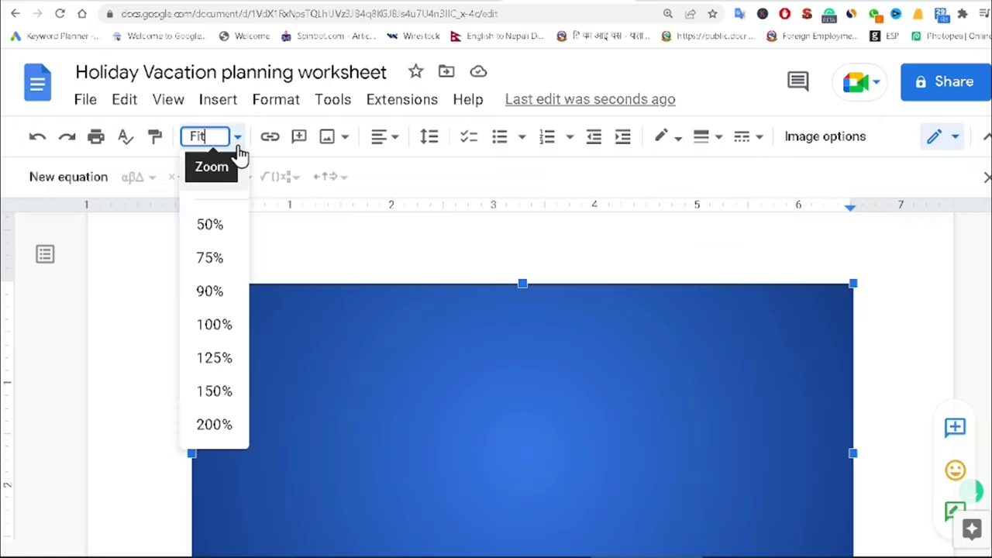
{"action": "left_click", "coordinate": [220, 234]}
{"action": "left_click", "coordinate": [214, 136]}
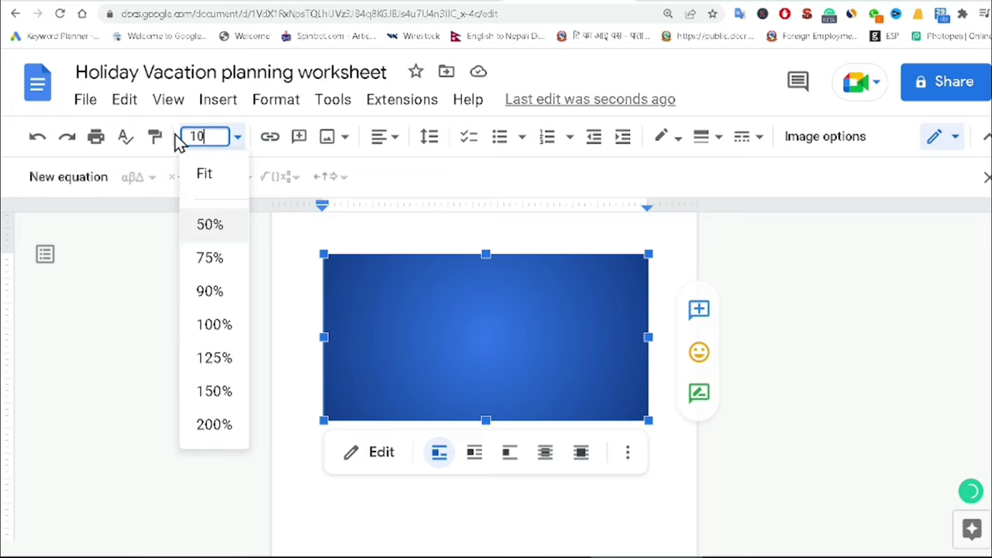
{"action": "key", "text": "Return"}
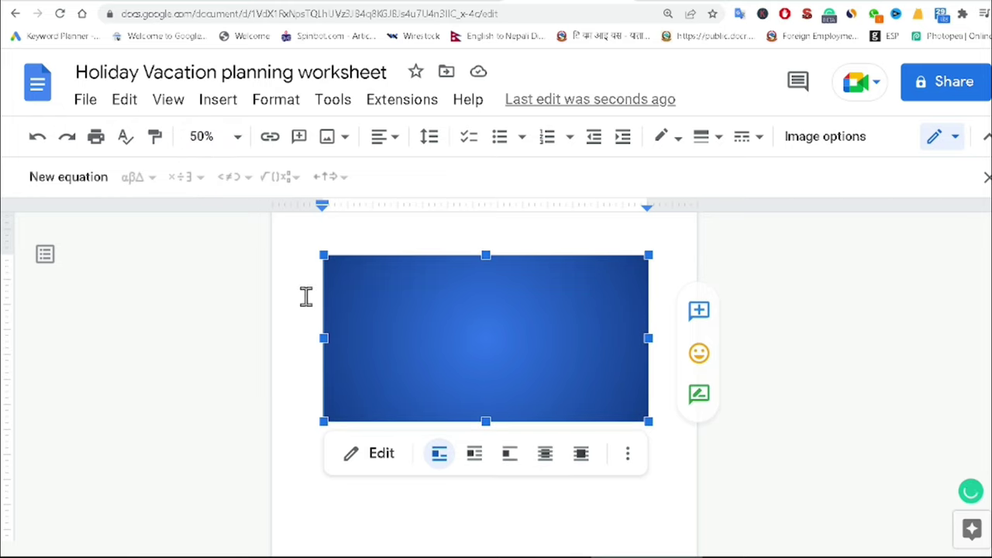
{"action": "key", "text": "Delete"}
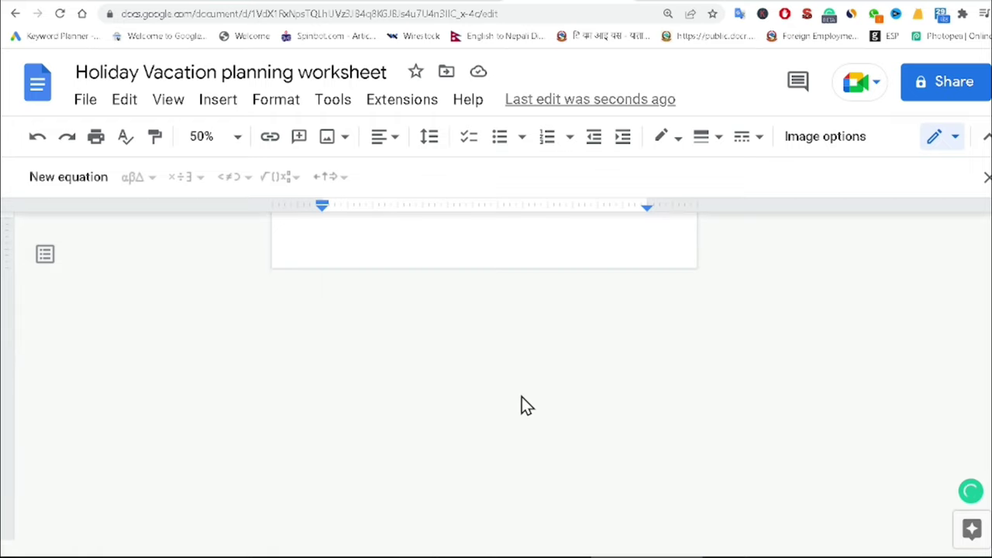
{"action": "key", "text": "ctrl+z"}
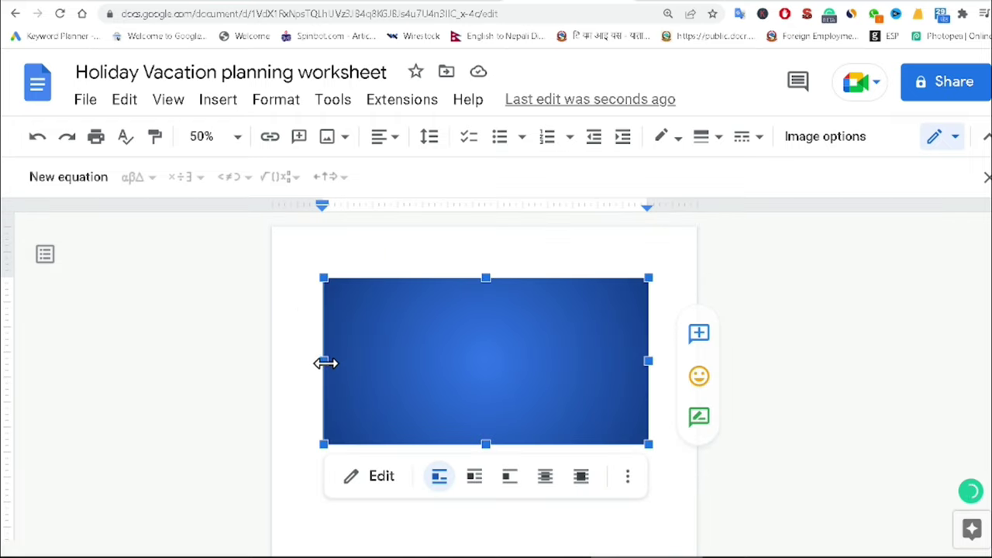
Widen the blue drawing, set it in front of text, and shift it toward the left edge.
{"action": "left_click_drag", "start_coordinate": [325, 361], "coordinate": [277, 369]}
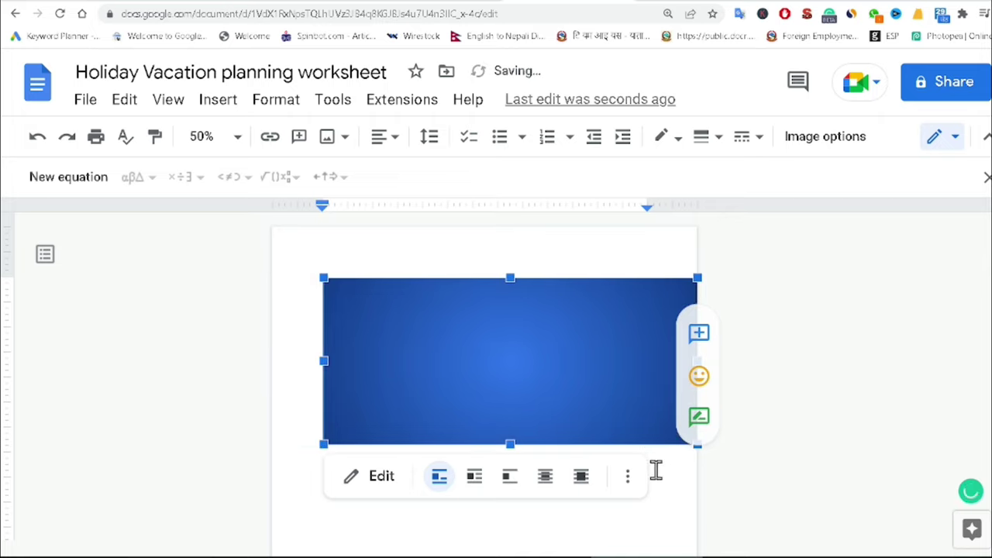
{"action": "left_click", "coordinate": [581, 479]}
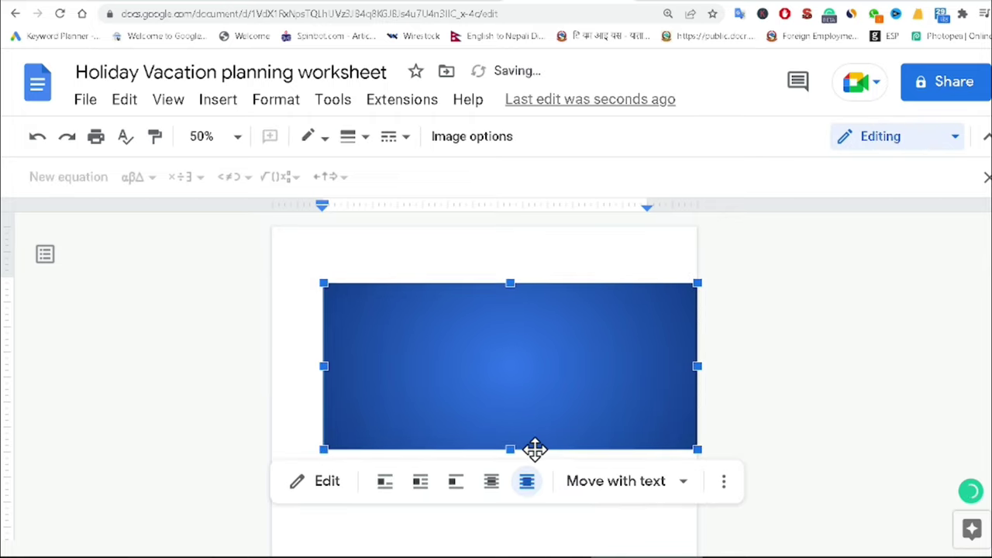
{"action": "left_click_drag", "start_coordinate": [511, 430], "coordinate": [456, 334]}
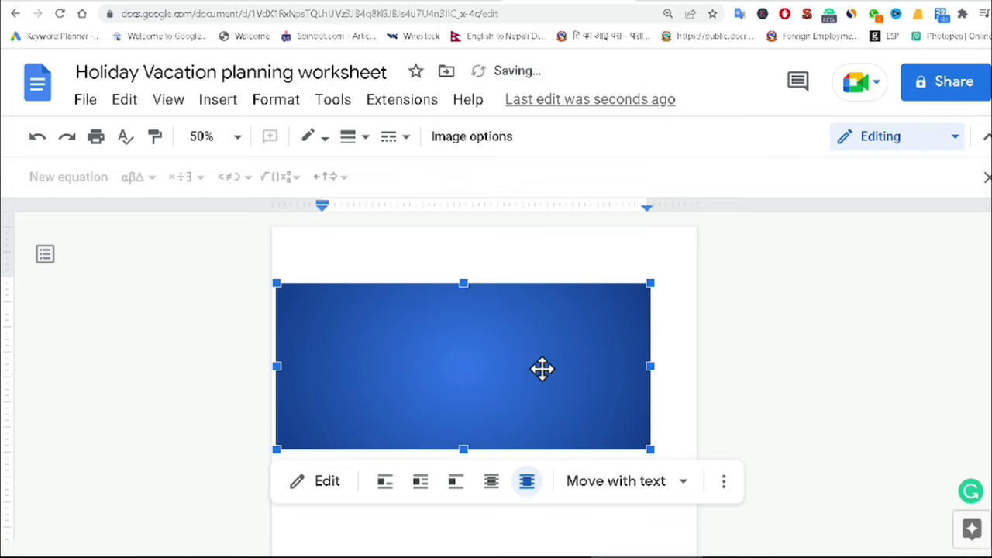
{"action": "left_click_drag", "start_coordinate": [542, 370], "coordinate": [559, 370]}
{"action": "left_click", "coordinate": [643, 493]}
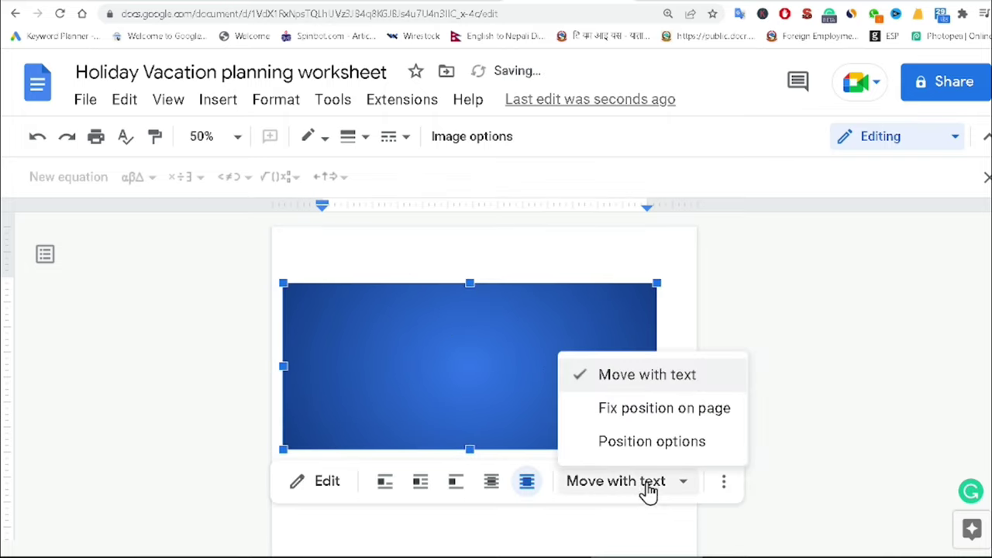
Fix the blue drawing on the page at the top-left corner (X 0.19 in, Y 0.19 in).
{"action": "left_click", "coordinate": [634, 447]}
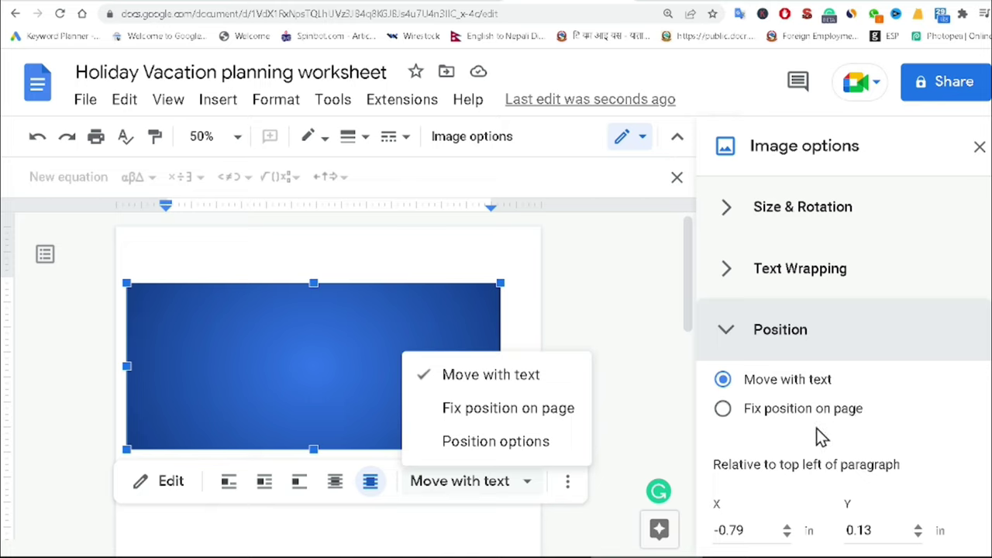
{"action": "scroll", "coordinate": [822, 424], "scroll_direction": "down", "scroll_amount": 1}
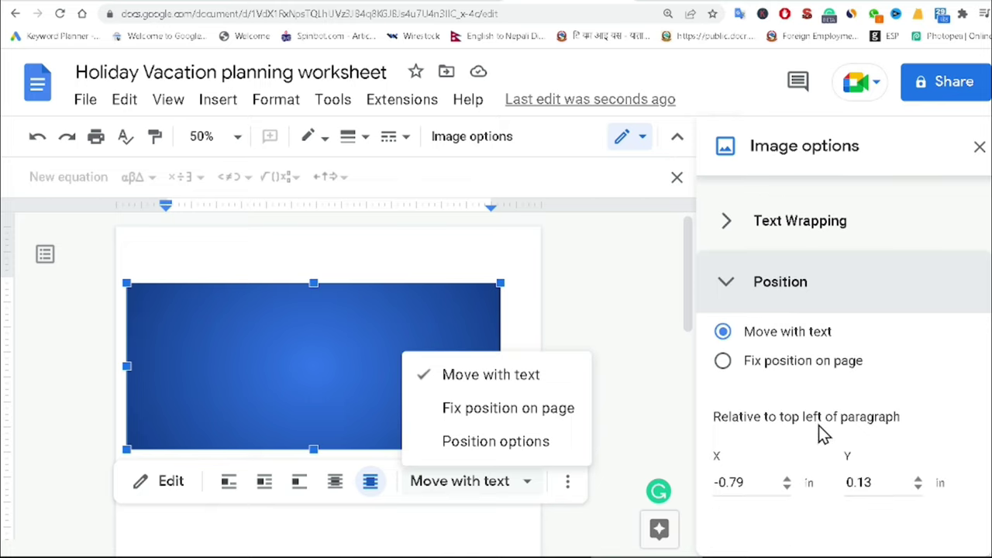
{"action": "left_click", "coordinate": [726, 364]}
{"action": "left_click_drag", "start_coordinate": [403, 400], "coordinate": [325, 350]}
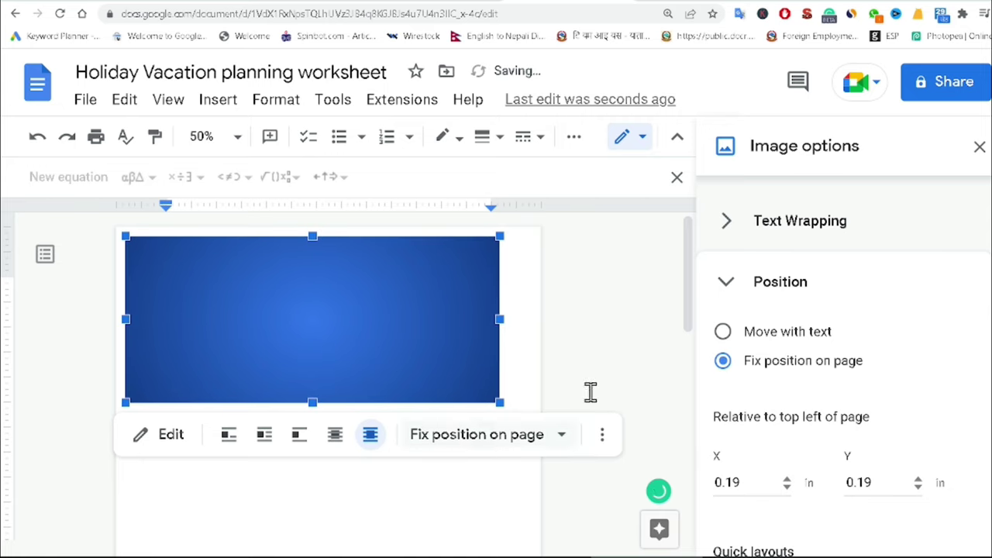
Stretch the blue drawing much taller and wider to cover the page from its top-left corner.
{"action": "left_click", "coordinate": [977, 149]}
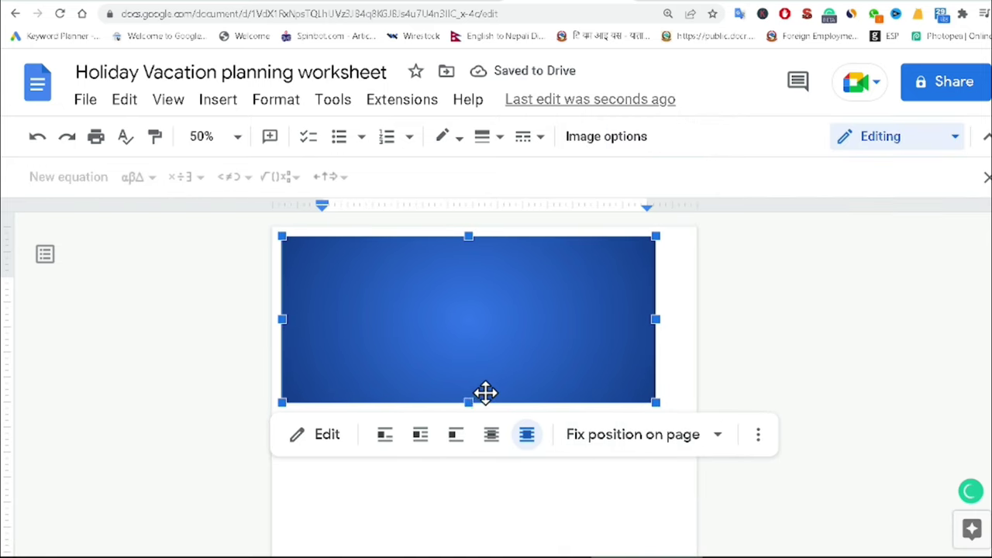
{"action": "left_click_drag", "start_coordinate": [470, 404], "coordinate": [472, 542]}
{"action": "scroll", "coordinate": [695, 371], "scroll_direction": "down", "scroll_amount": 3}
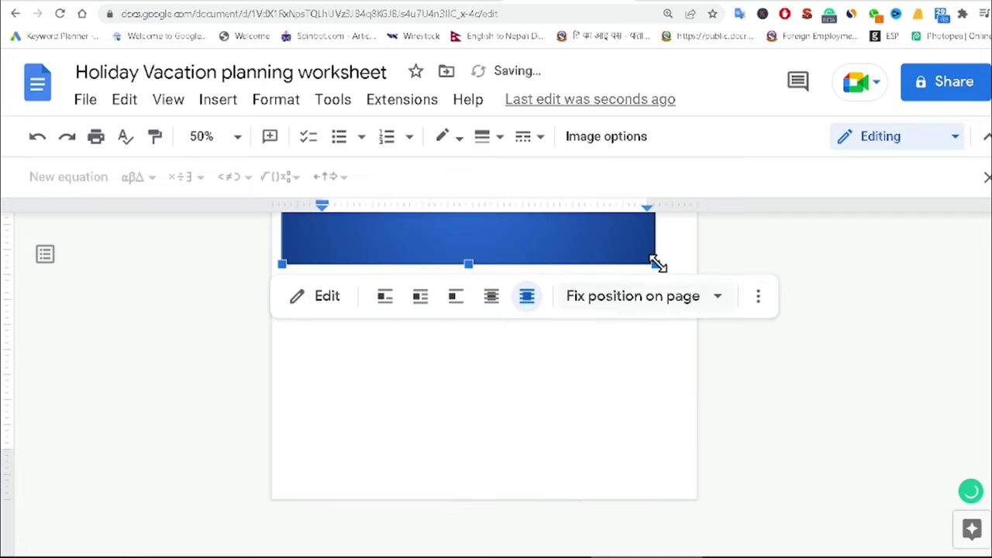
{"action": "left_click_drag", "start_coordinate": [657, 264], "coordinate": [643, 314]}
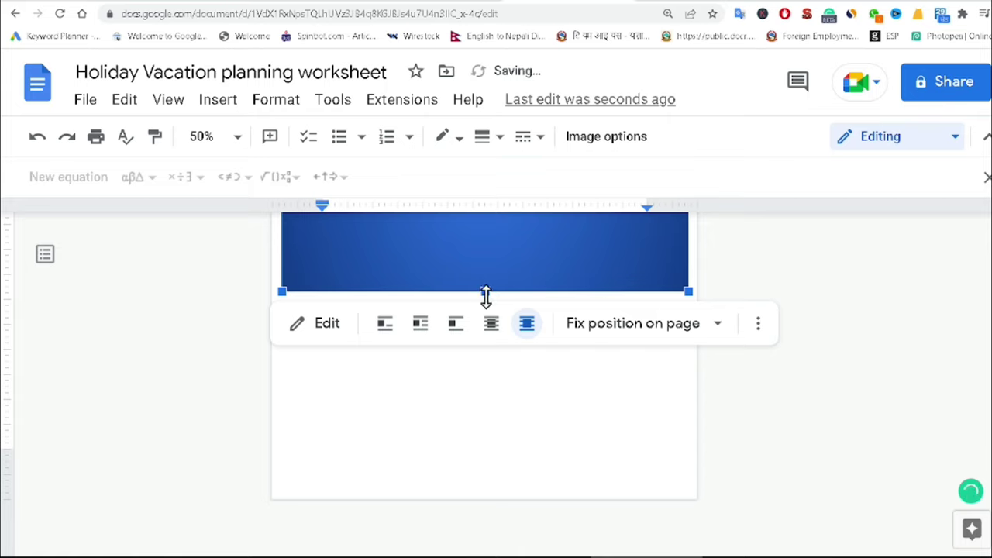
{"action": "left_click_drag", "start_coordinate": [485, 295], "coordinate": [502, 502]}
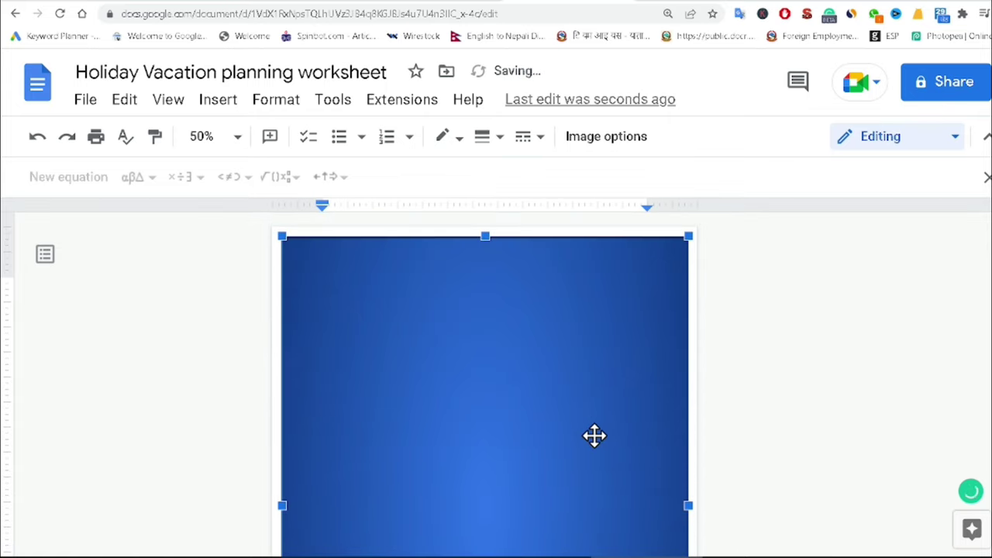
{"action": "left_click_drag", "start_coordinate": [280, 234], "coordinate": [274, 226]}
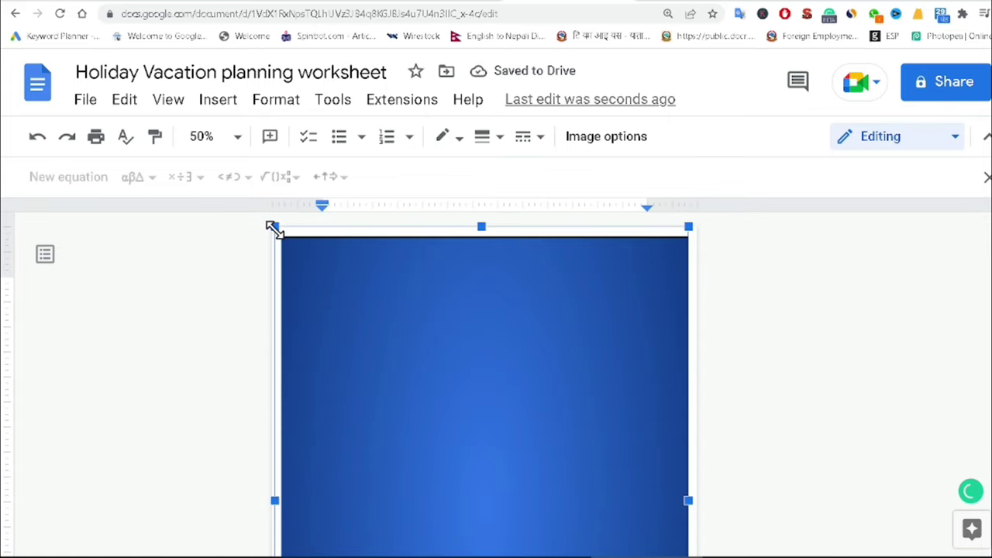
{"action": "left_click_drag", "start_coordinate": [688, 500], "coordinate": [698, 500]}
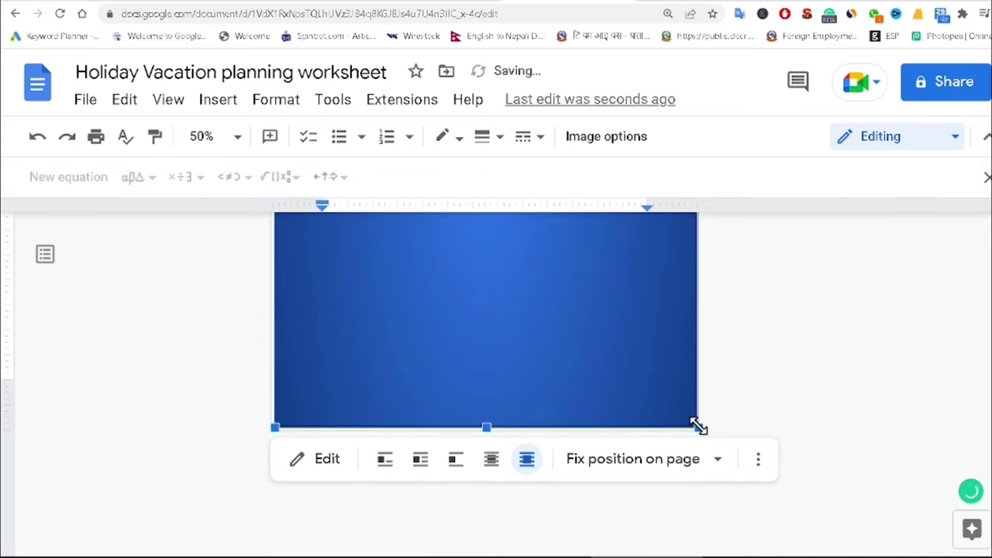
{"action": "left_click", "coordinate": [750, 423]}
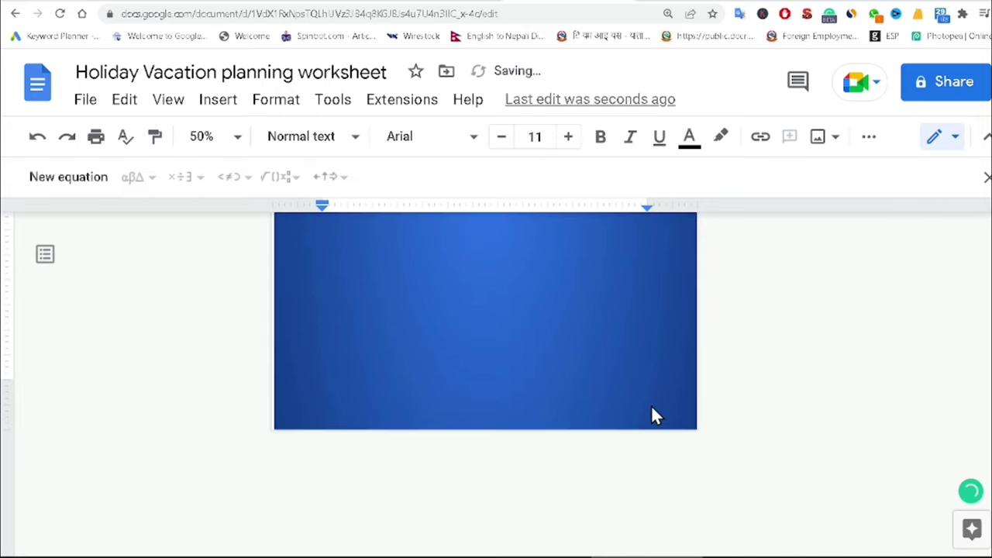
Place the blue drawing behind the text as a page background.
{"action": "left_click", "coordinate": [563, 377]}
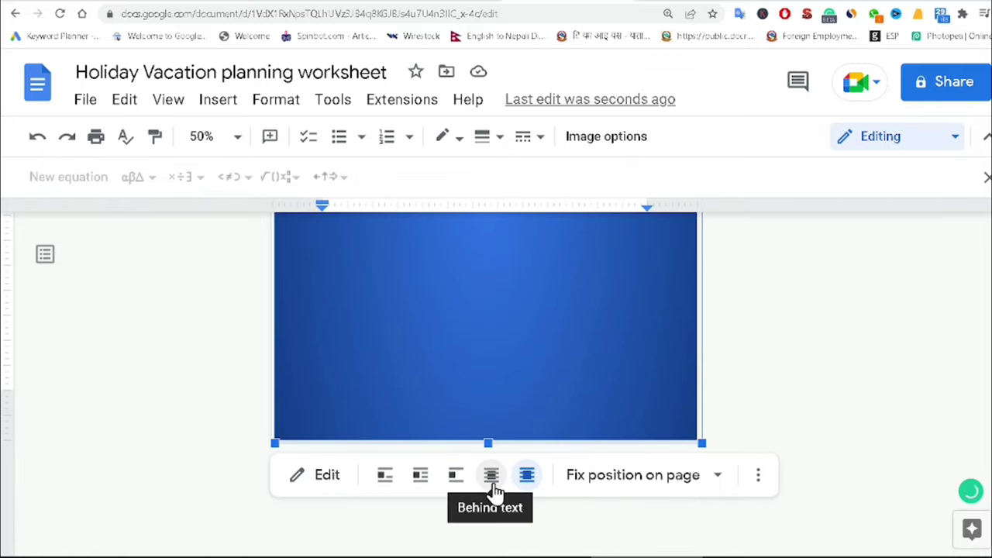
{"action": "left_click", "coordinate": [494, 485]}
{"action": "left_click", "coordinate": [779, 380]}
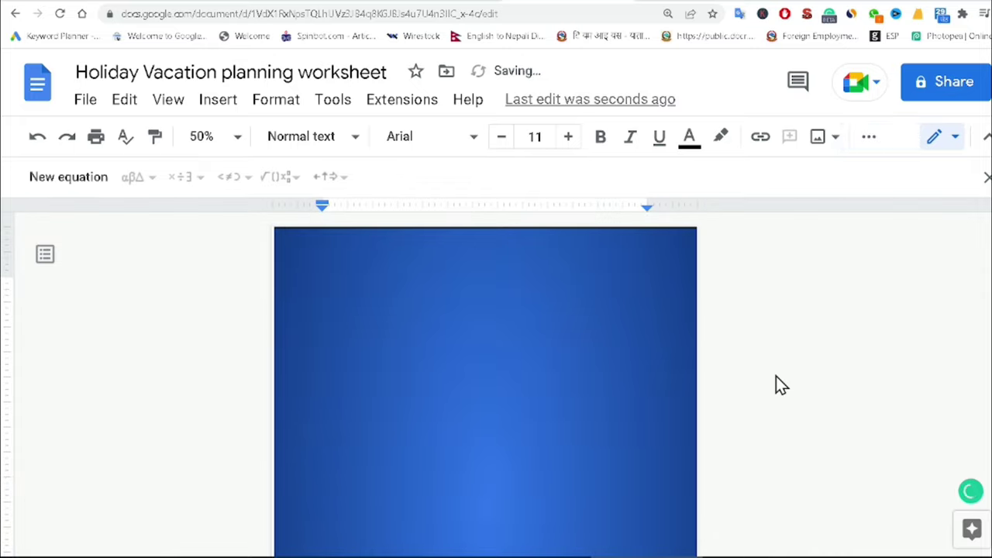
{"action": "left_click", "coordinate": [536, 331]}
{"action": "left_click", "coordinate": [783, 330]}
At 100% zoom, stretch the blue background up to the page's top edge.
{"action": "left_click", "coordinate": [318, 279]}
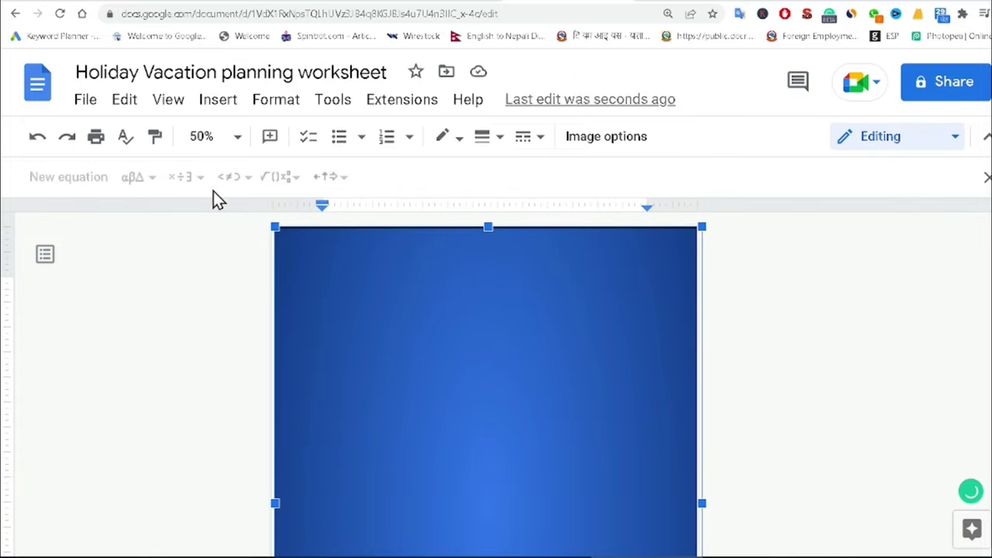
{"action": "left_click", "coordinate": [210, 140]}
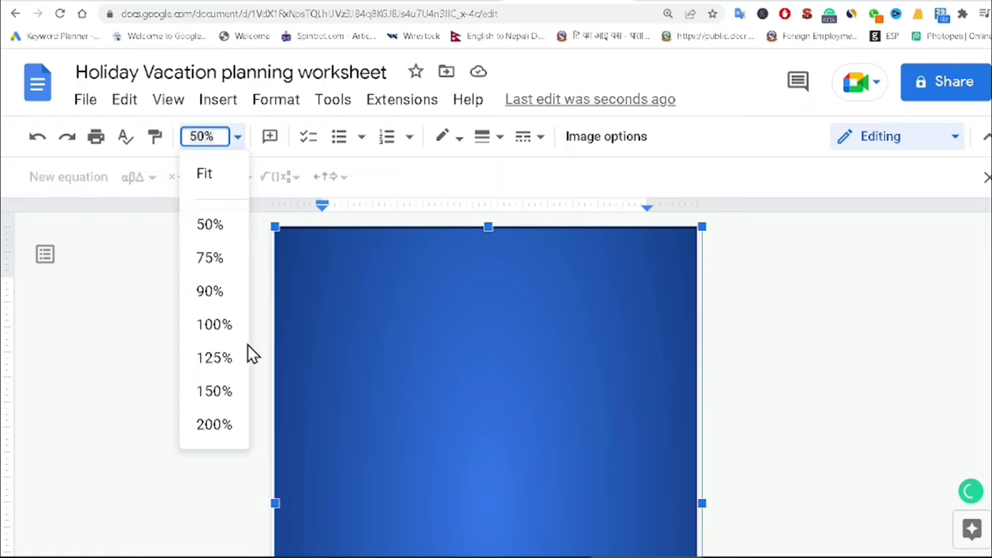
{"action": "left_click", "coordinate": [214, 327]}
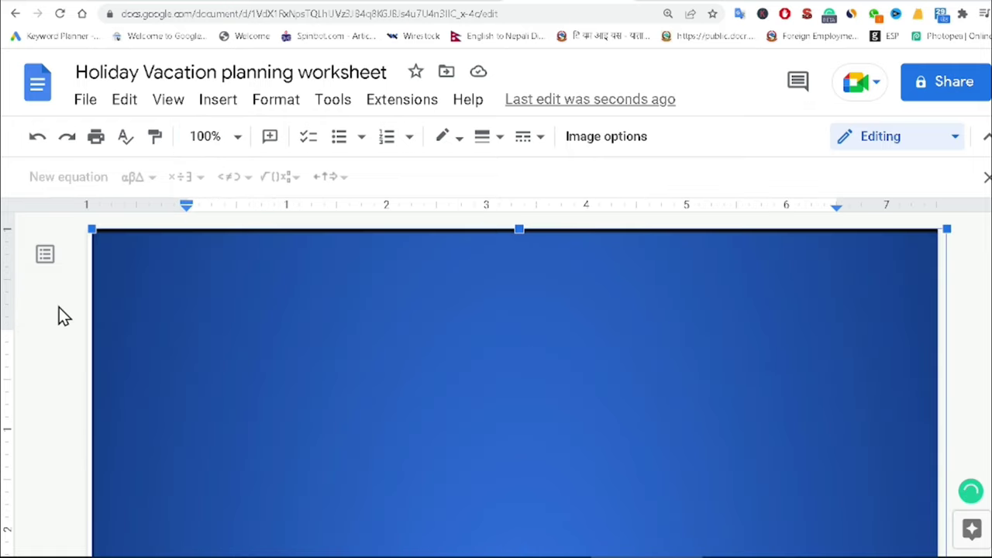
{"action": "left_click_drag", "start_coordinate": [520, 225], "coordinate": [536, 263]}
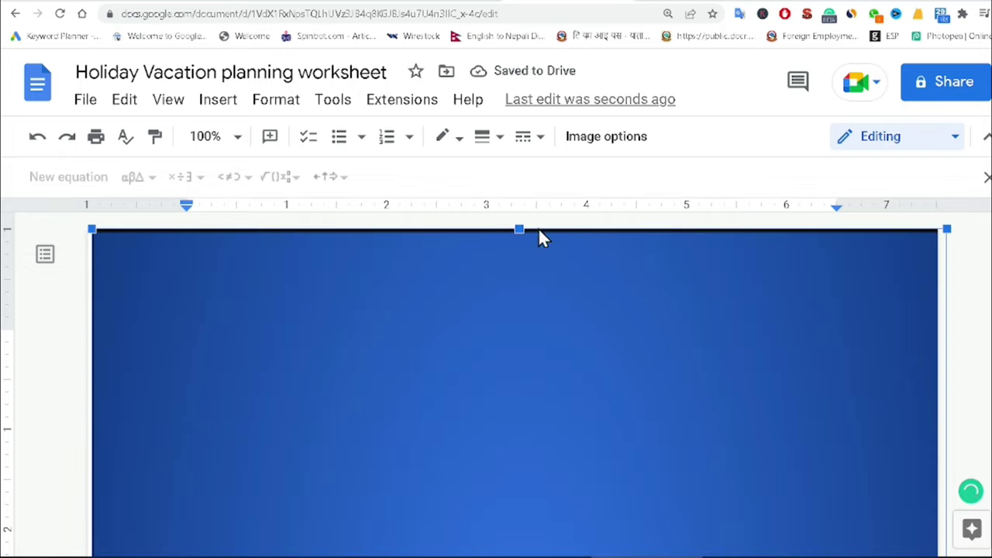
{"action": "left_click_drag", "start_coordinate": [519, 230], "coordinate": [520, 224]}
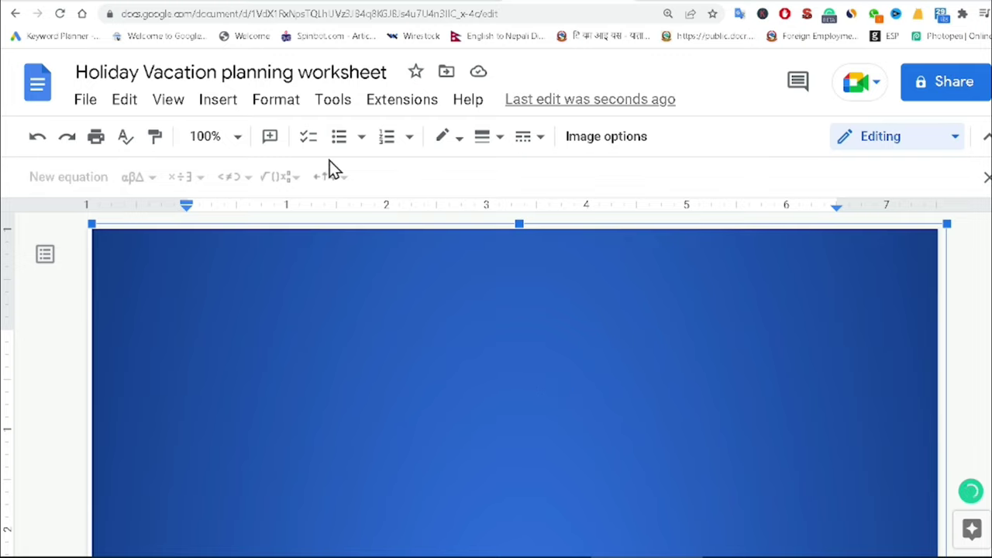
Return the view to 50% zoom to see the full blue page.
{"action": "left_click", "coordinate": [228, 109]}
{"action": "left_click", "coordinate": [111, 306]}
{"action": "left_click", "coordinate": [233, 140]}
{"action": "left_click", "coordinate": [232, 227]}
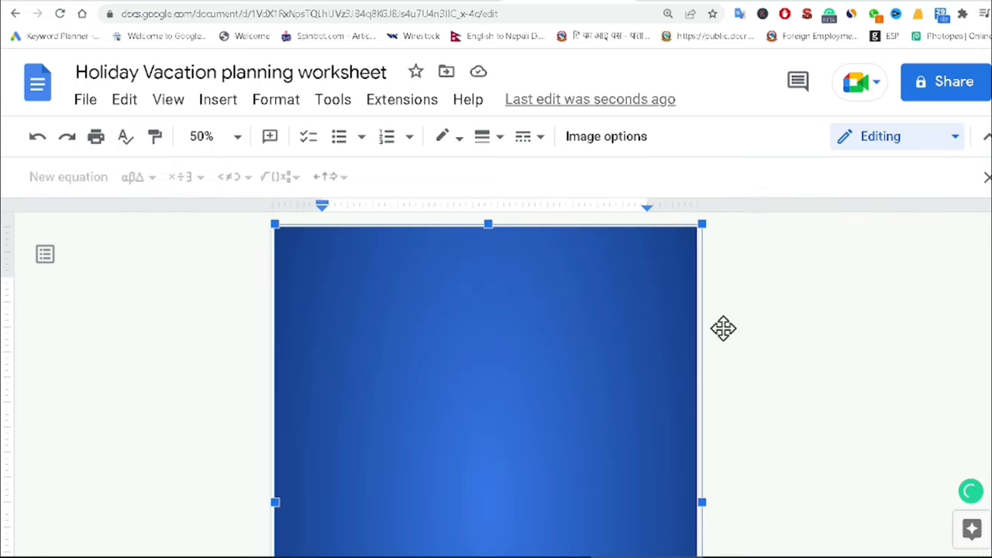
{"action": "left_click", "coordinate": [798, 331]}
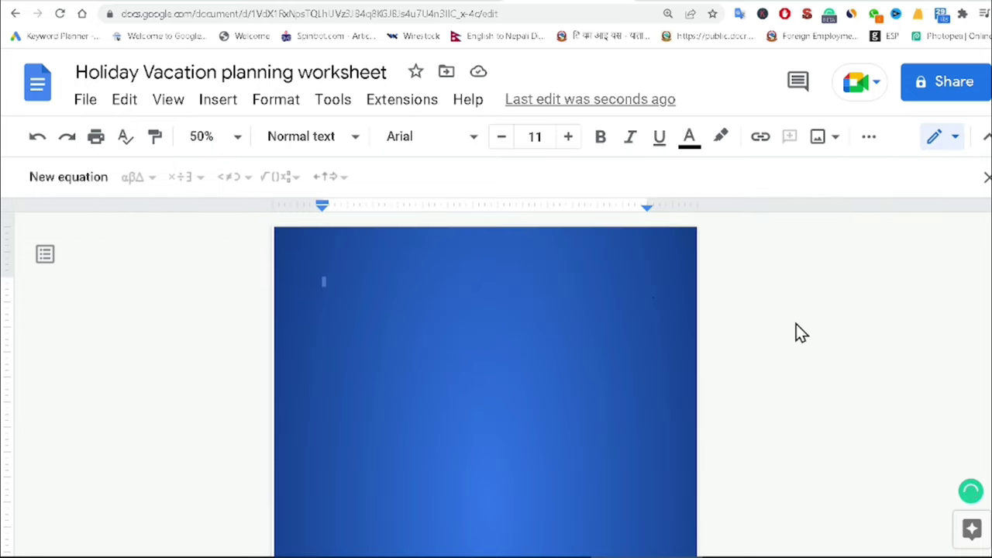
Start a new drawing and draw a wide rounded rectangle on the canvas.
{"action": "left_click", "coordinate": [217, 105]}
{"action": "mouse_move", "coordinate": [273, 212]}
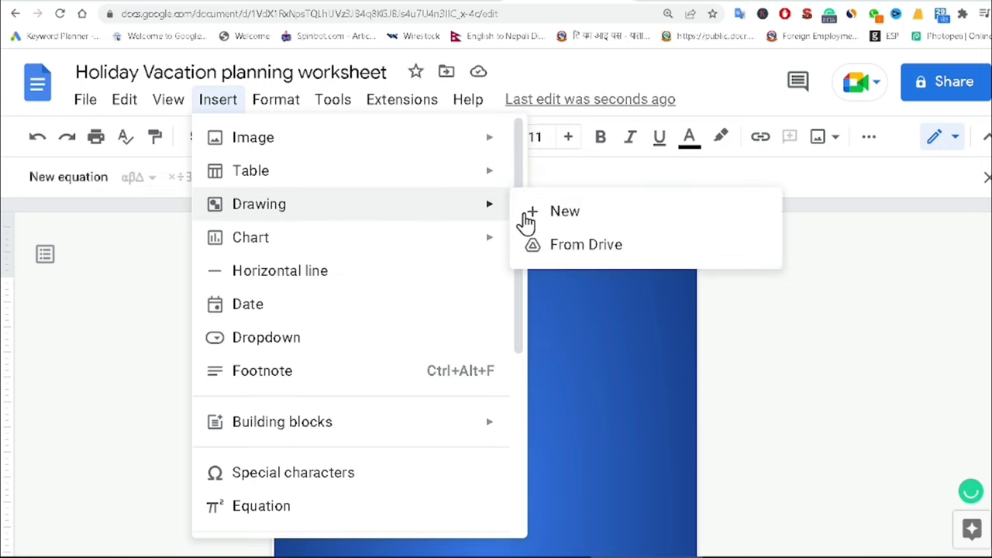
{"action": "left_click", "coordinate": [555, 223]}
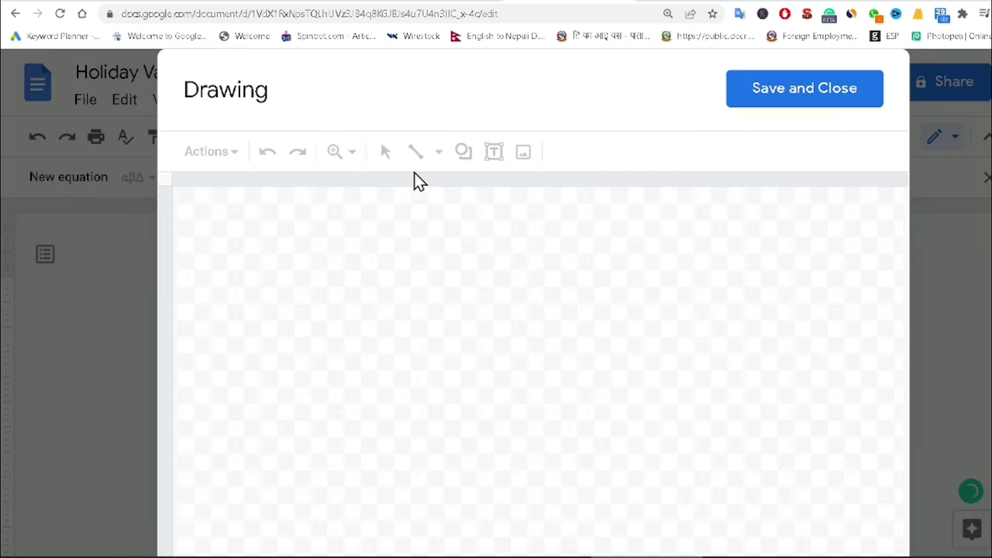
{"action": "left_click", "coordinate": [465, 158]}
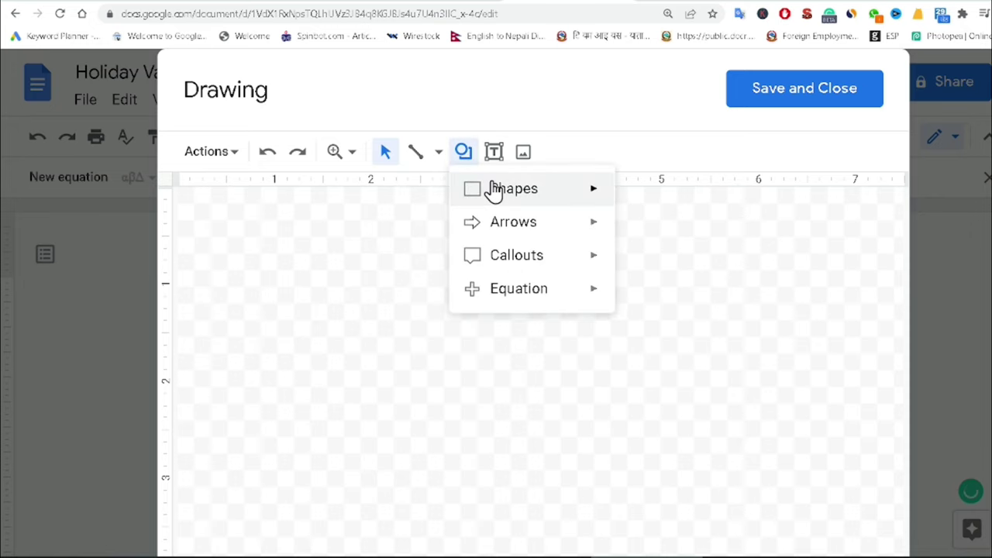
{"action": "mouse_move", "coordinate": [494, 191]}
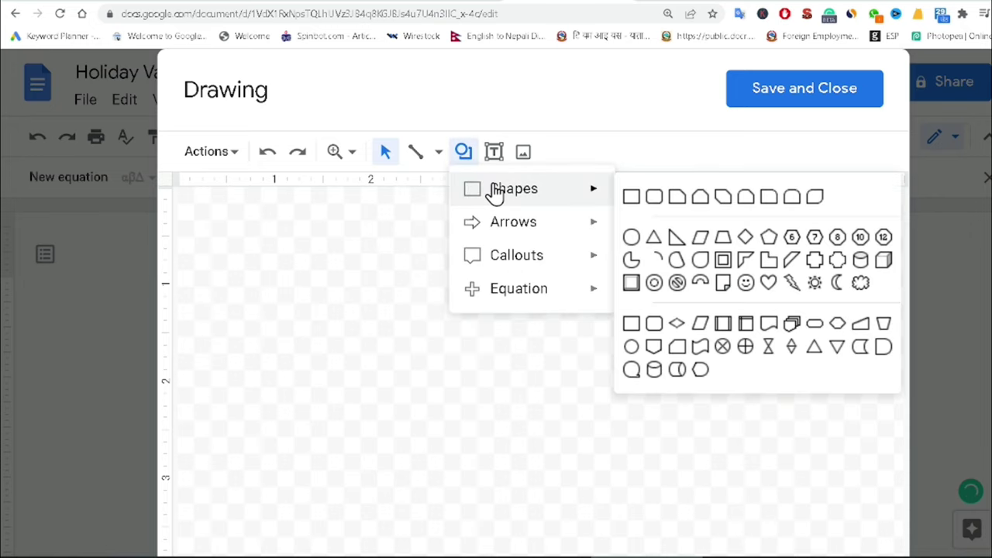
{"action": "left_click", "coordinate": [653, 200]}
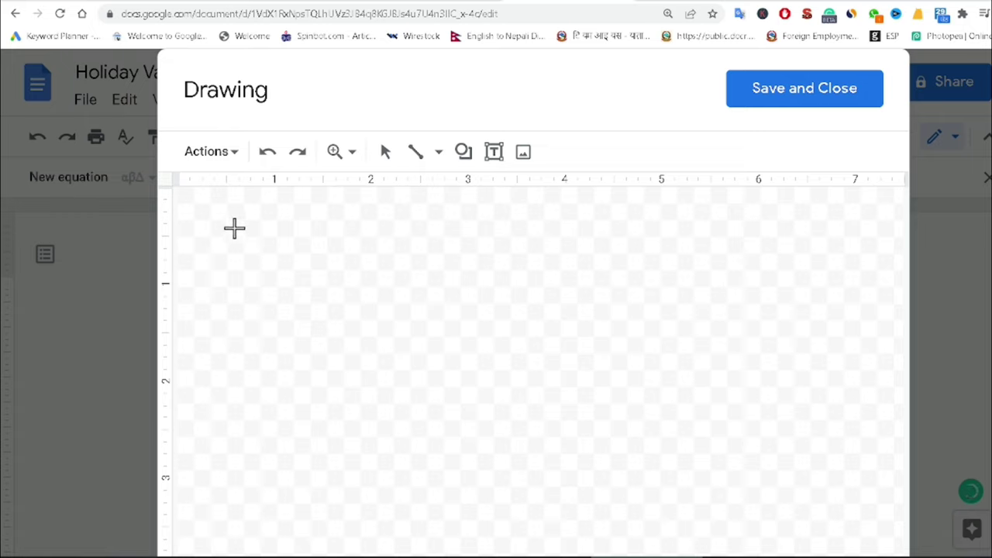
{"action": "left_click_drag", "start_coordinate": [197, 207], "coordinate": [843, 445]}
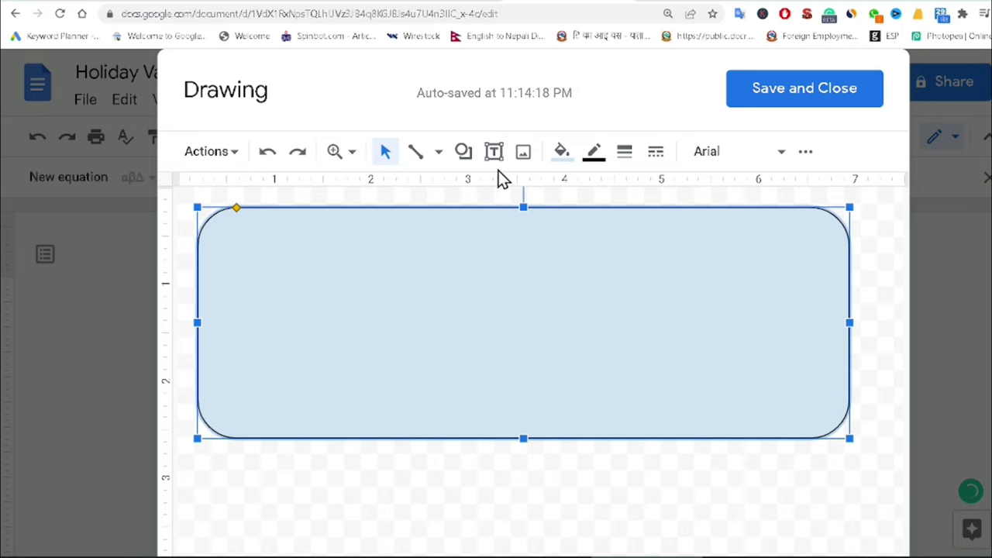
Fill the rounded rectangle with white and save it into the document.
{"action": "left_click", "coordinate": [561, 154]}
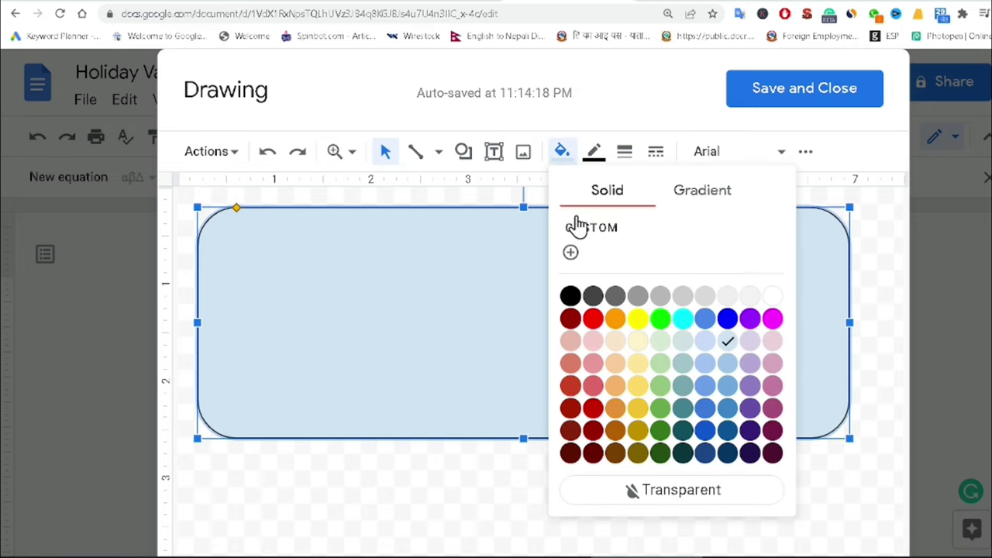
{"action": "left_click", "coordinate": [772, 298]}
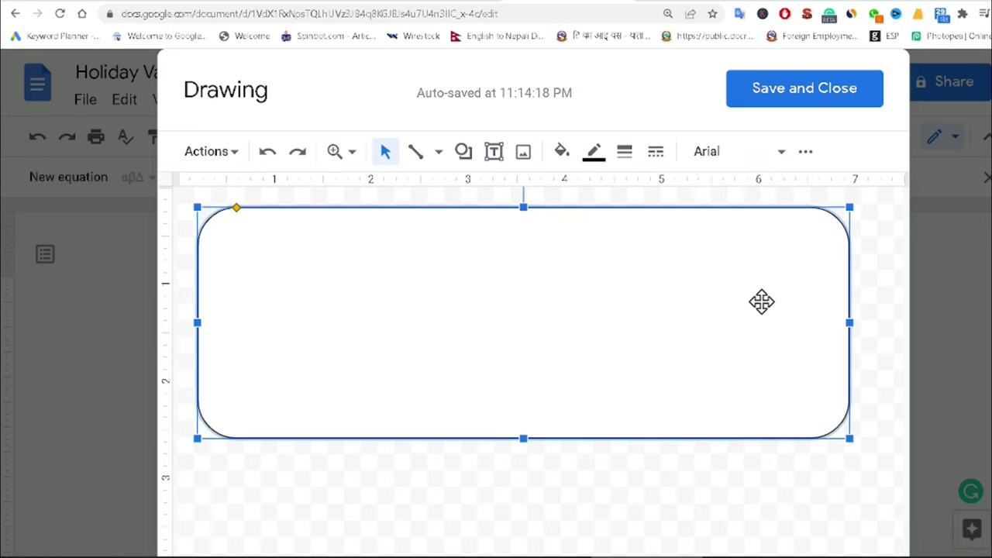
{"action": "left_click", "coordinate": [798, 96]}
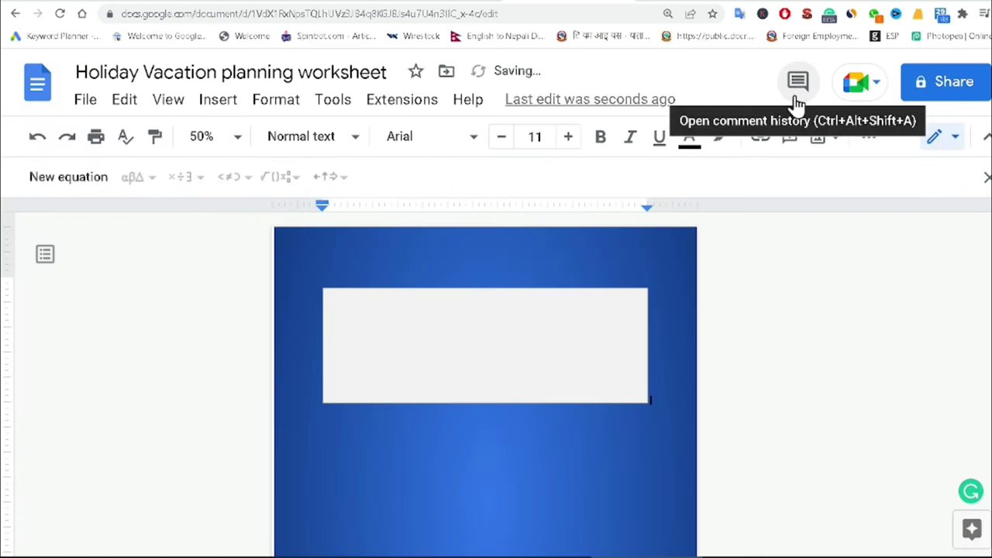
Set the white box in front of text, fix its position on the page, and move it up.
{"action": "left_click", "coordinate": [457, 352]}
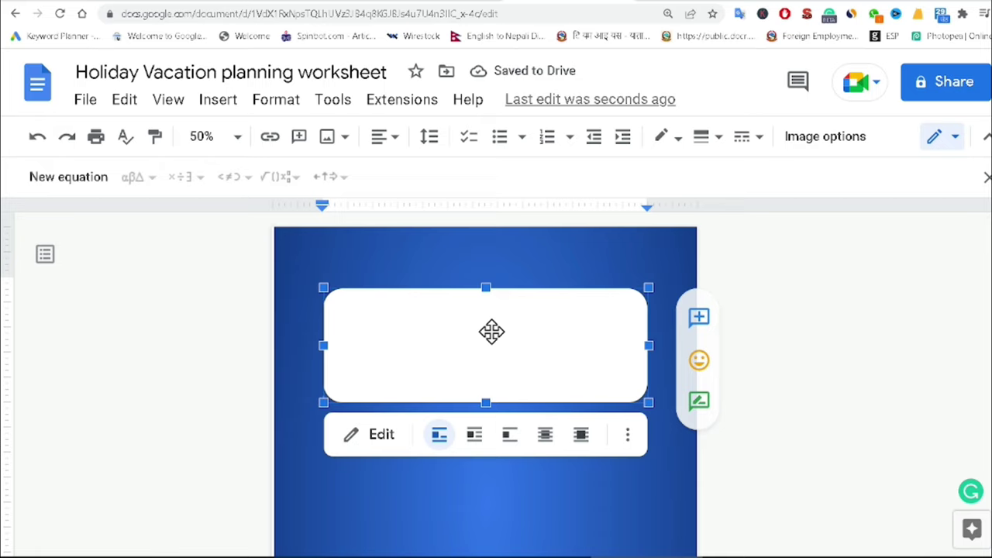
{"action": "left_click", "coordinate": [843, 273]}
{"action": "left_click", "coordinate": [524, 321]}
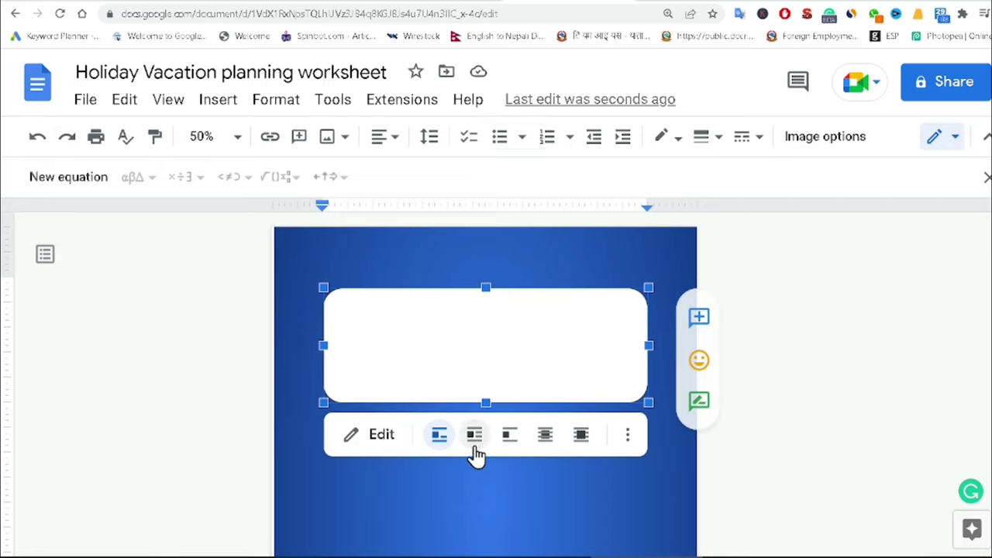
{"action": "left_click", "coordinate": [580, 436]}
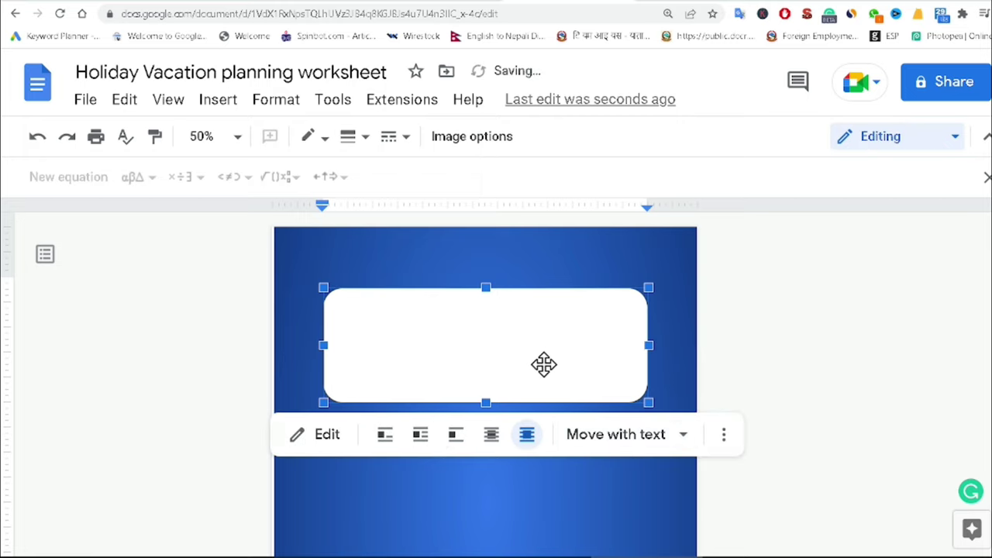
{"action": "left_click_drag", "start_coordinate": [542, 363], "coordinate": [537, 334]}
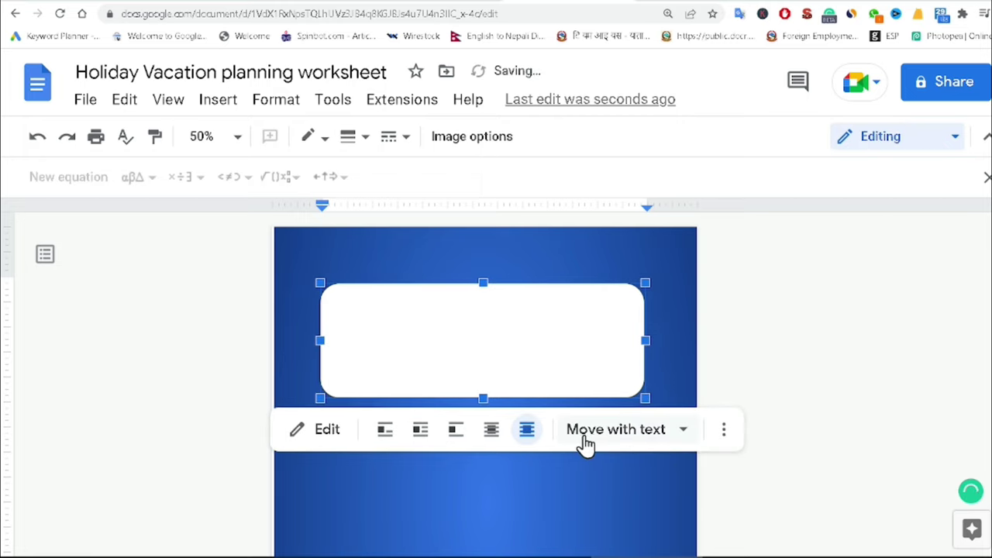
{"action": "left_click", "coordinate": [648, 441]}
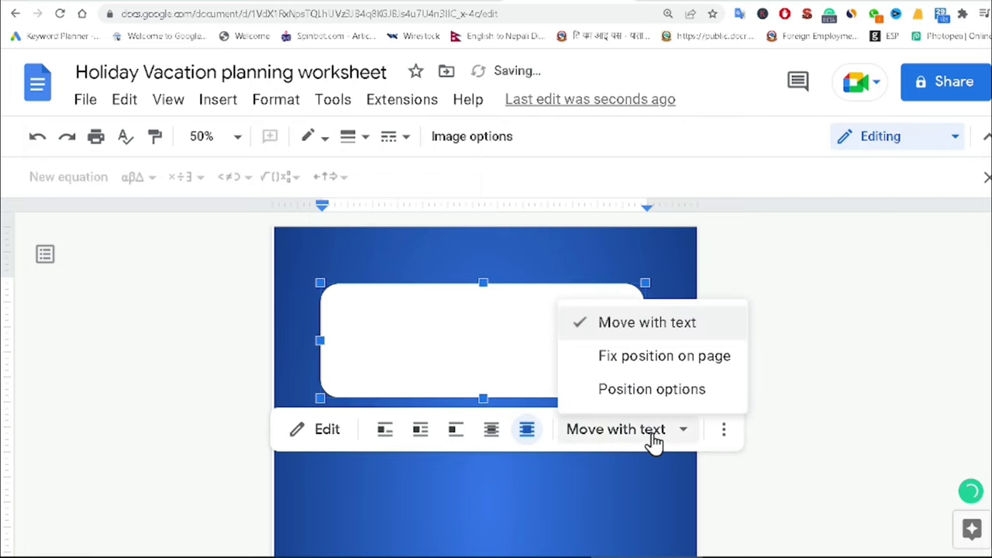
{"action": "left_click", "coordinate": [635, 365]}
{"action": "left_click_drag", "start_coordinate": [550, 348], "coordinate": [554, 325]}
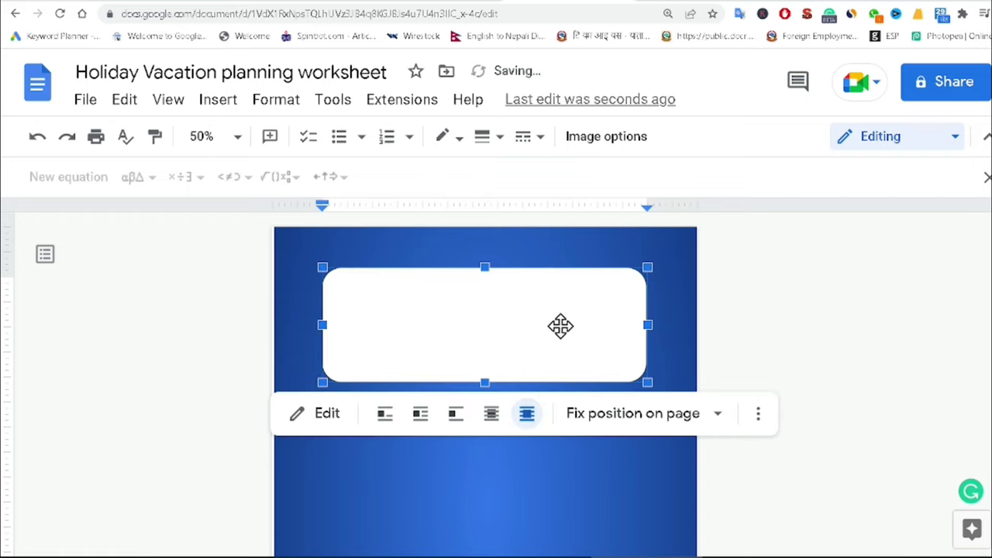
Widen the white box on both sides and make it slightly taller and higher.
{"action": "left_click", "coordinate": [780, 326]}
{"action": "left_click", "coordinate": [574, 323]}
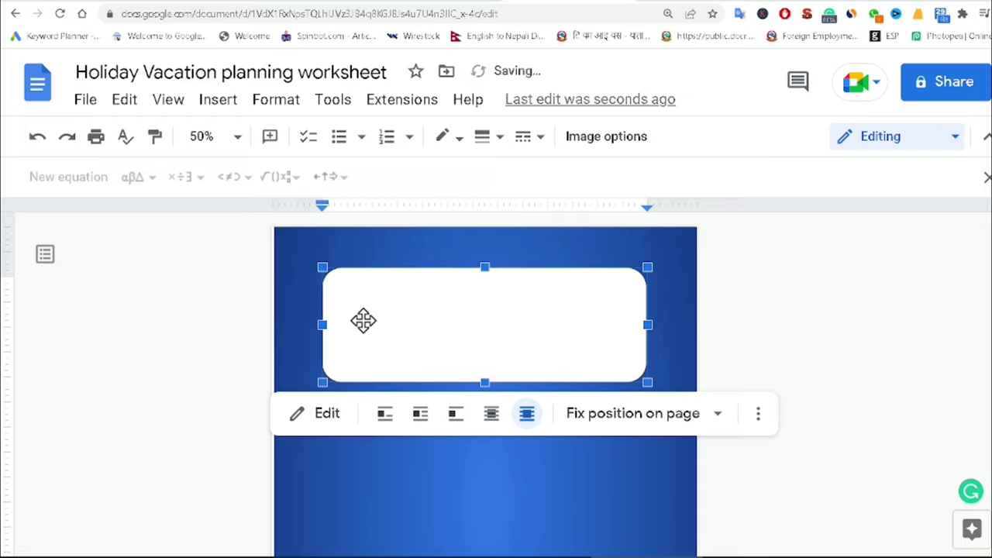
{"action": "left_click_drag", "start_coordinate": [322, 324], "coordinate": [299, 325]}
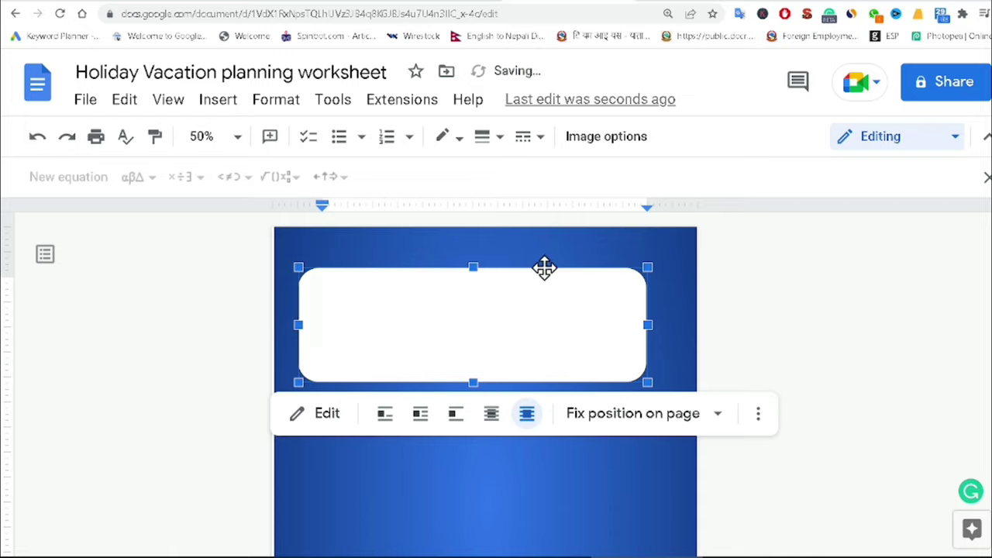
{"action": "left_click_drag", "start_coordinate": [655, 325], "coordinate": [663, 326]}
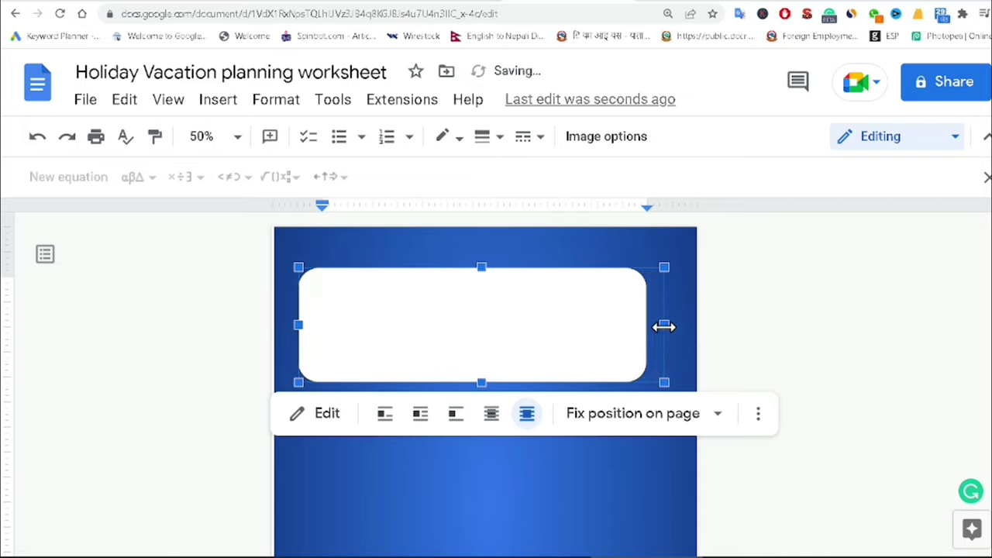
{"action": "left_click", "coordinate": [478, 265]}
{"action": "left_click", "coordinate": [479, 265]}
{"action": "left_click_drag", "start_coordinate": [481, 266], "coordinate": [483, 261]}
{"action": "left_click_drag", "start_coordinate": [496, 314], "coordinate": [495, 303]}
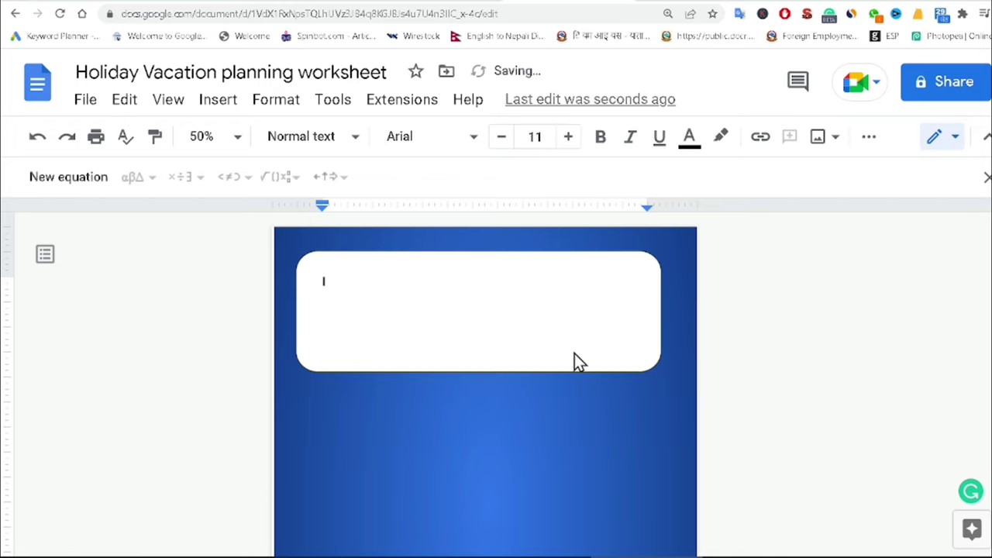
Copy and paste the white box, drag the copy below, then undo the move.
{"action": "right_click", "coordinate": [489, 317]}
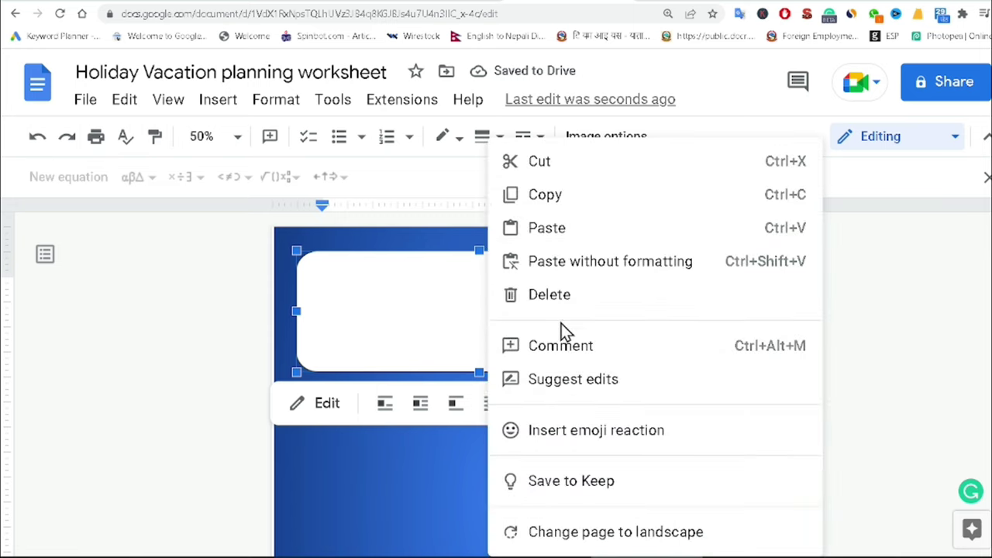
{"action": "left_click", "coordinate": [560, 200]}
{"action": "right_click", "coordinate": [497, 293]}
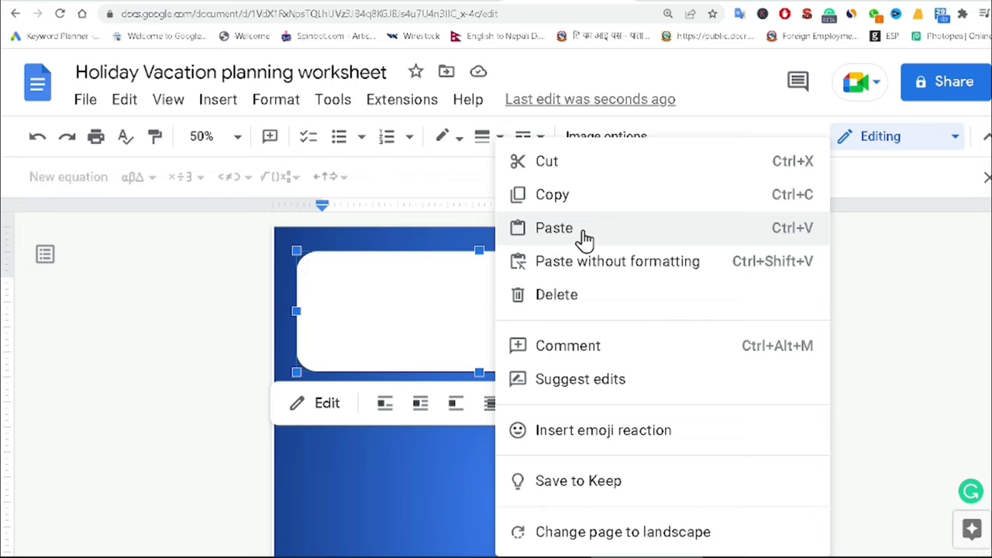
{"action": "left_click", "coordinate": [587, 262]}
{"action": "left_click_drag", "start_coordinate": [531, 319], "coordinate": [521, 498]}
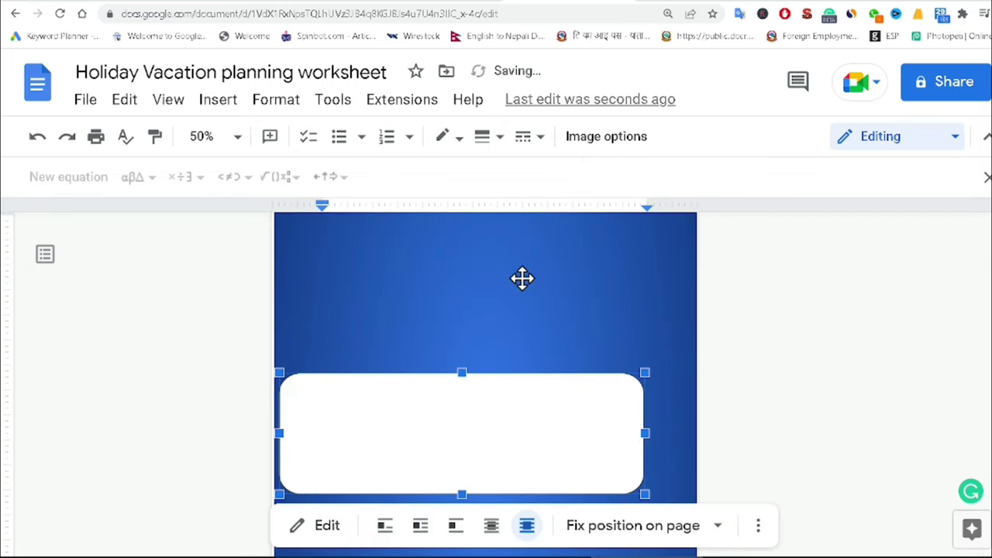
{"action": "key", "text": "ctrl+z"}
Copy, delete and re-paste the white box, move it down, then undo that move.
{"action": "right_click", "coordinate": [522, 278]}
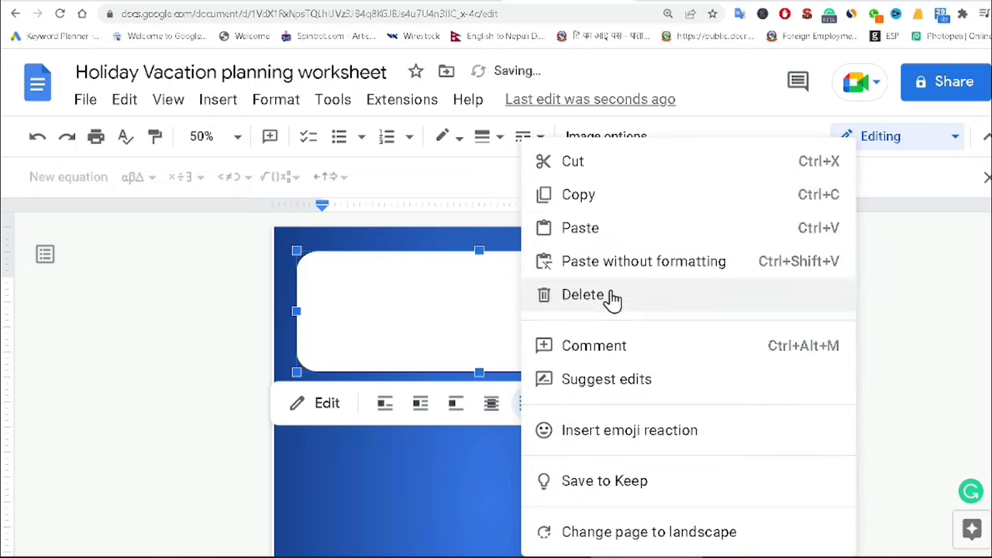
{"action": "left_click", "coordinate": [617, 203]}
{"action": "key", "text": "Delete"}
{"action": "key", "text": "ctrl+v"}
{"action": "left_click_drag", "start_coordinate": [571, 306], "coordinate": [560, 387]}
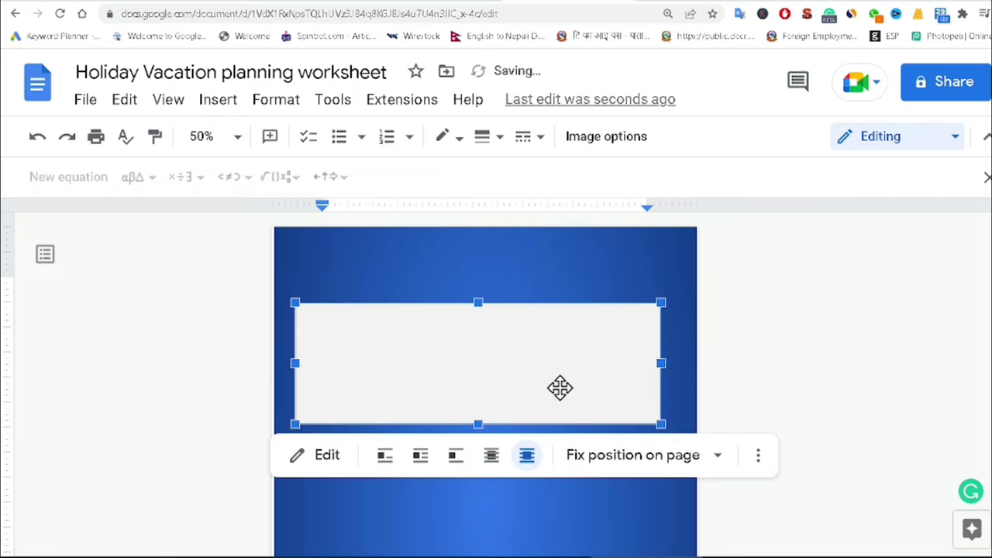
{"action": "key", "text": "ctrl+z"}
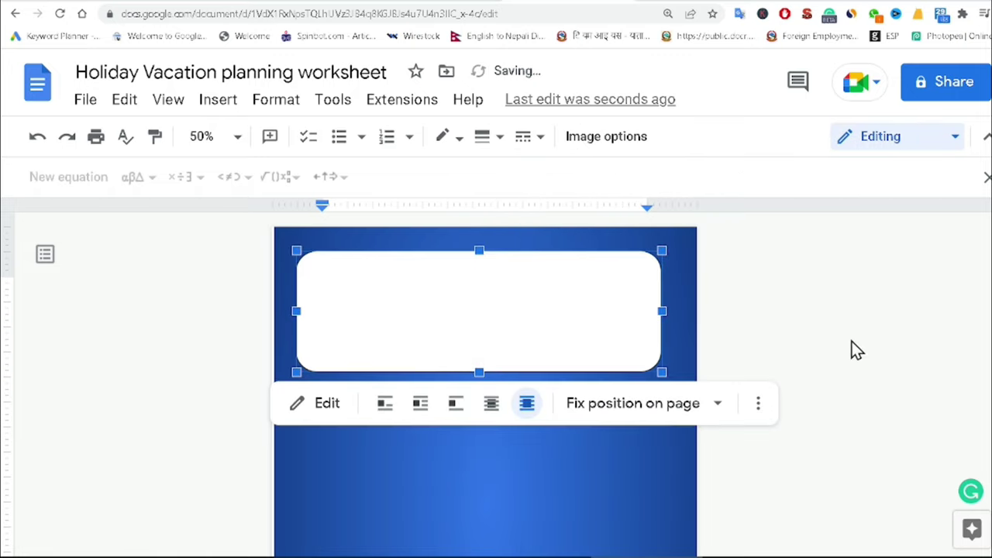
Undo the remaining changes, then redo to keep one white box near the page top.
{"action": "left_click", "coordinate": [798, 326]}
{"action": "left_click", "coordinate": [641, 353]}
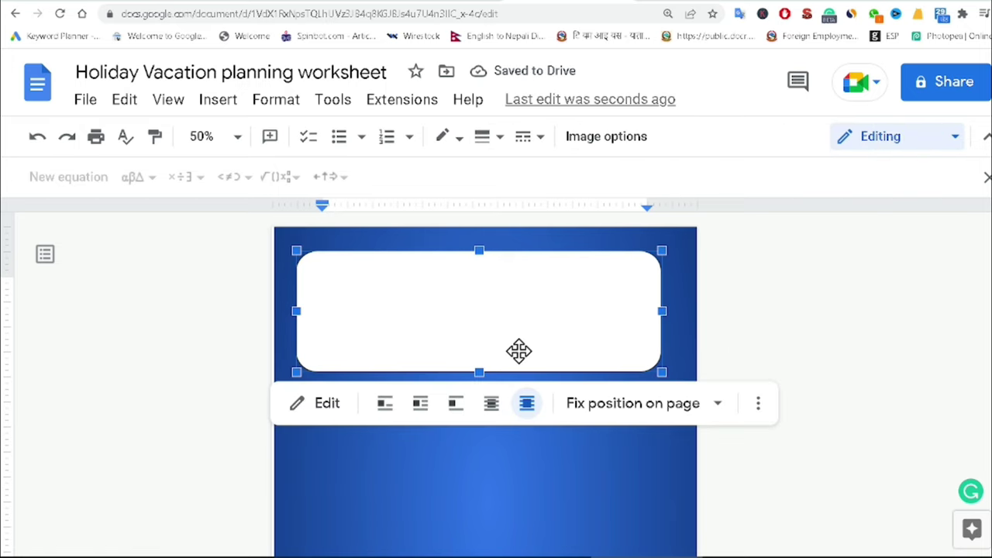
{"action": "key", "text": "ctrl+z"}
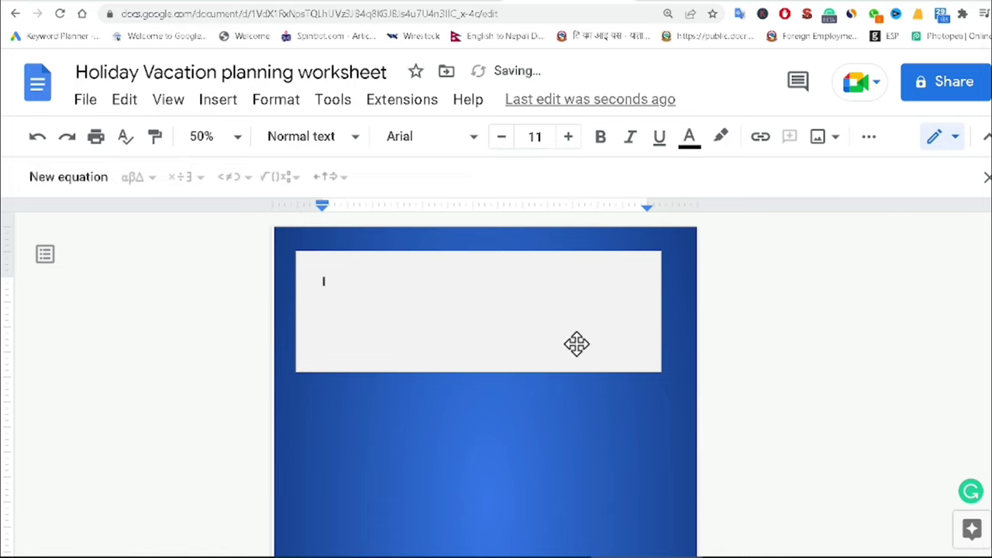
{"action": "left_click", "coordinate": [505, 453]}
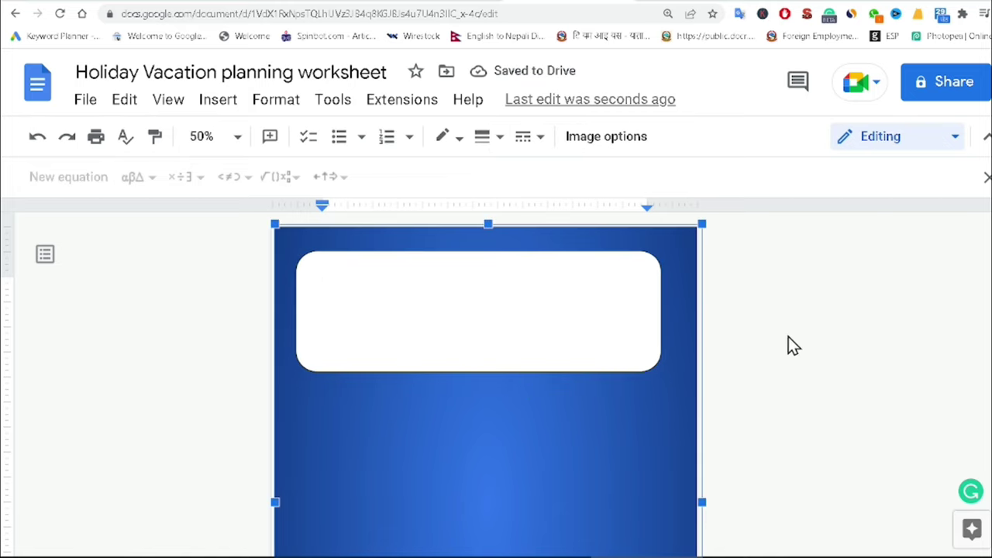
{"action": "left_click", "coordinate": [792, 341]}
{"action": "key", "text": "ctrl+z"}
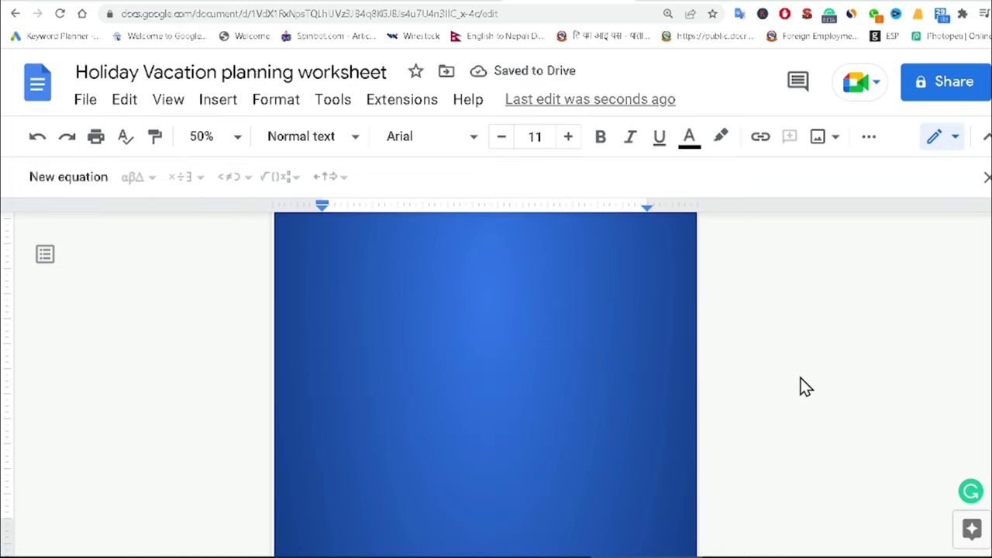
{"action": "key", "text": "ctrl+y"}
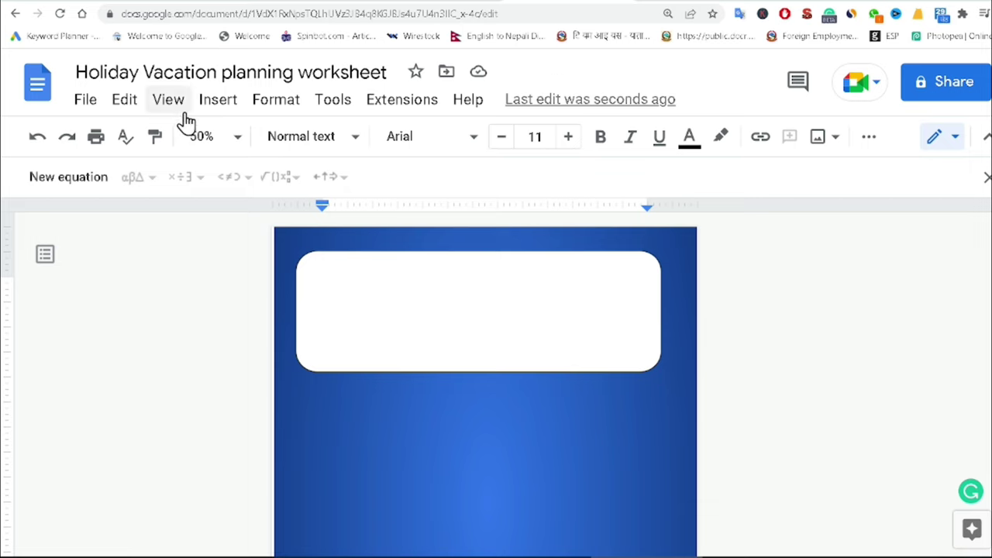
Start a new drawing with a rounded rectangle moved top-left and made slightly narrower.
{"action": "left_click", "coordinate": [218, 102]}
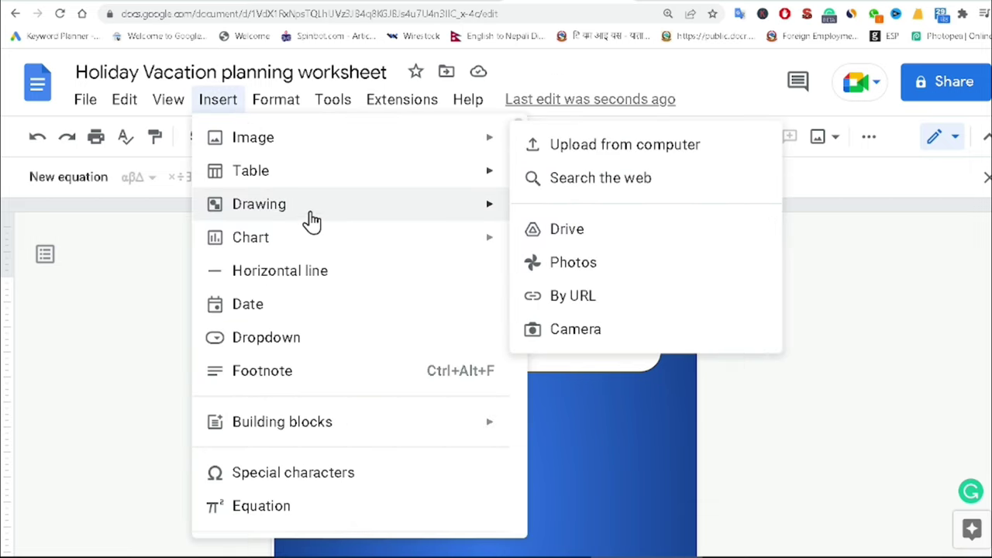
{"action": "mouse_move", "coordinate": [320, 228]}
{"action": "left_click", "coordinate": [577, 215]}
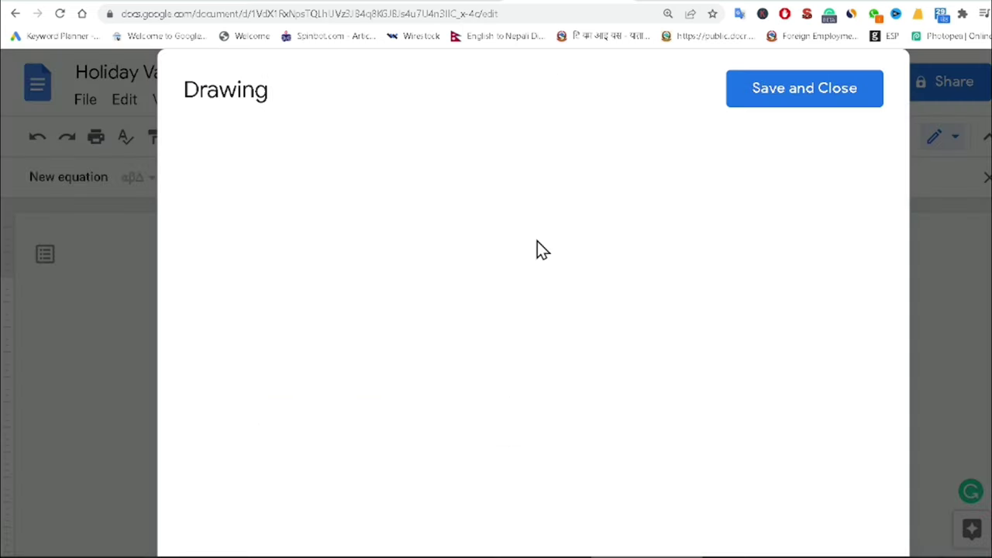
{"action": "left_click", "coordinate": [465, 154]}
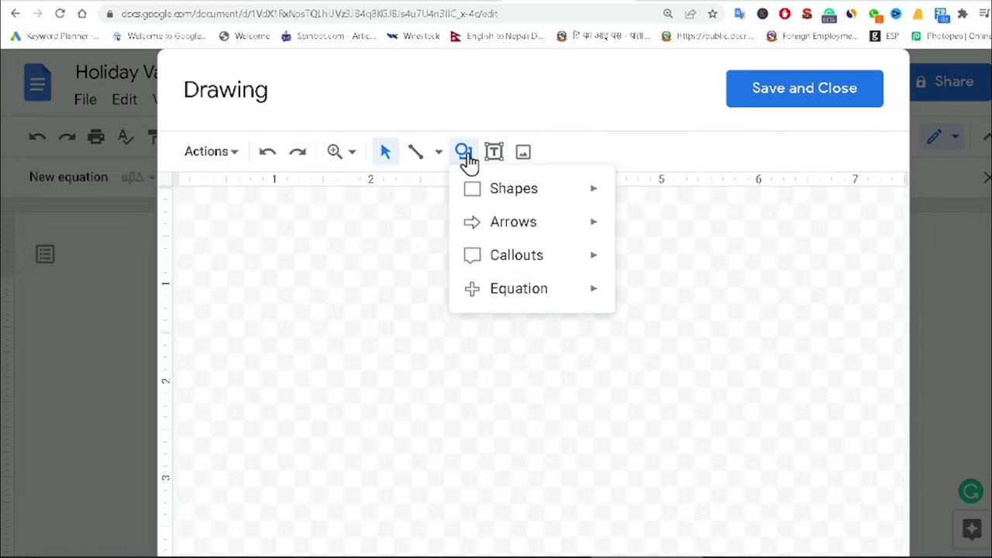
{"action": "mouse_move", "coordinate": [514, 194]}
{"action": "left_click", "coordinate": [637, 198]}
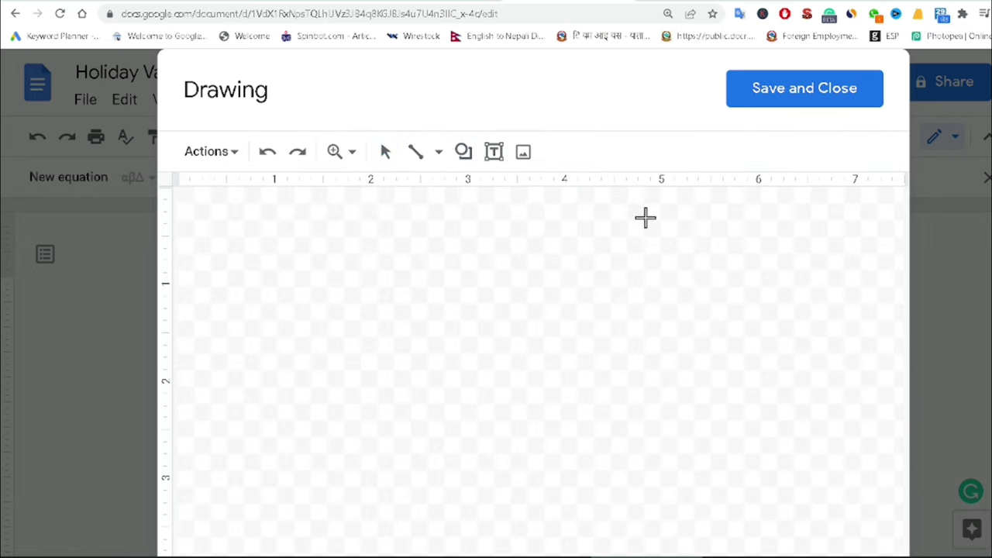
{"action": "left_click_drag", "start_coordinate": [269, 223], "coordinate": [596, 377]}
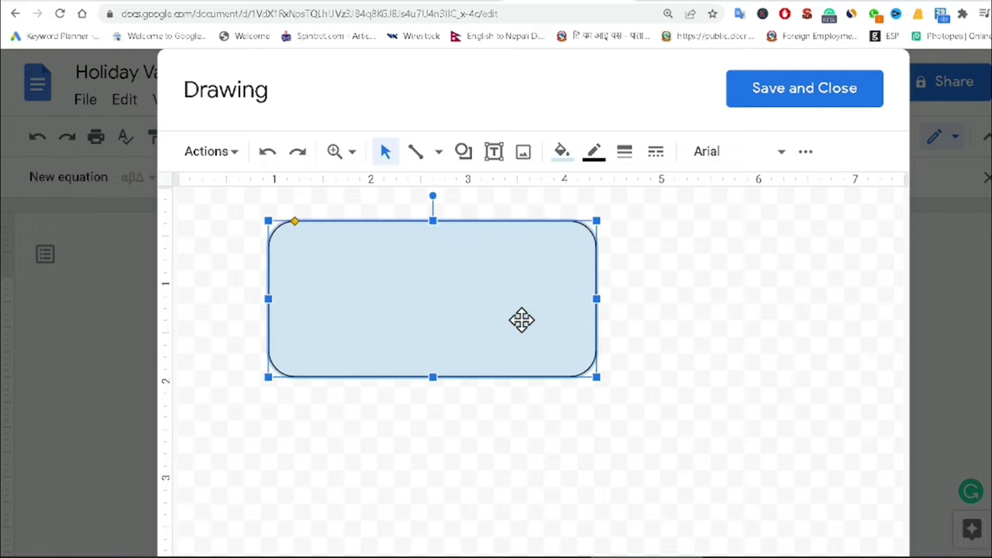
{"action": "left_click_drag", "start_coordinate": [522, 321], "coordinate": [453, 316]}
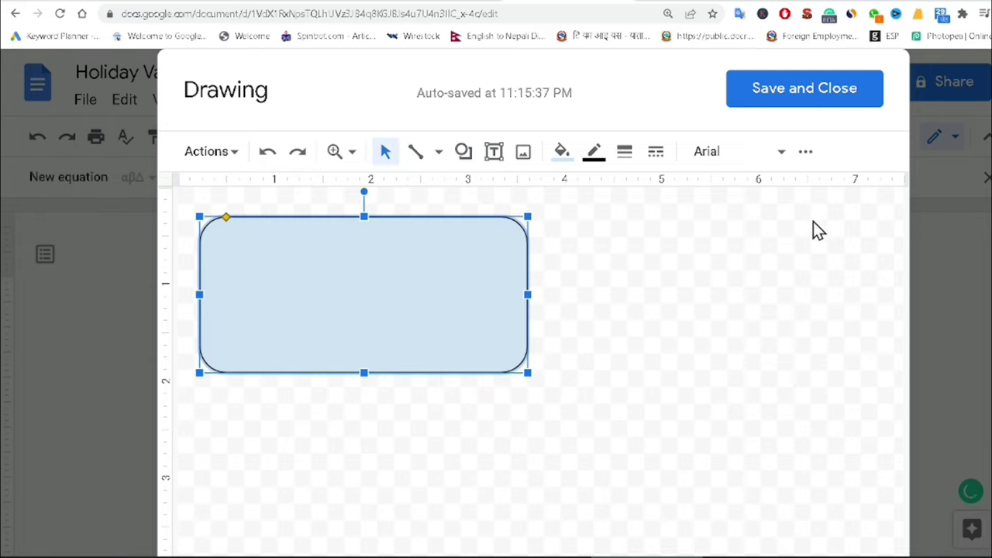
{"action": "left_click_drag", "start_coordinate": [527, 292], "coordinate": [500, 290]}
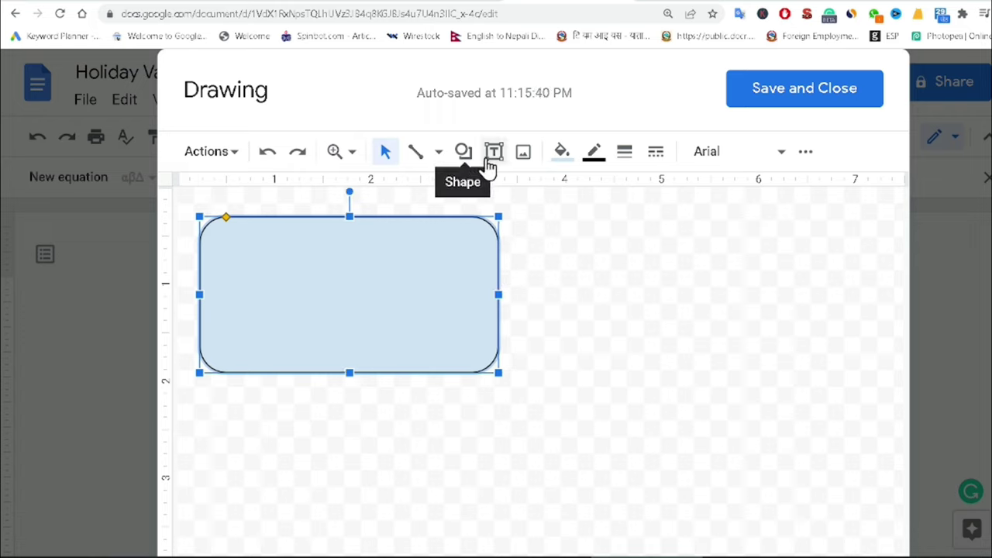
Draw a second matching rounded rectangle to its right and align it.
{"action": "left_click", "coordinate": [465, 155]}
{"action": "mouse_move", "coordinate": [550, 195]}
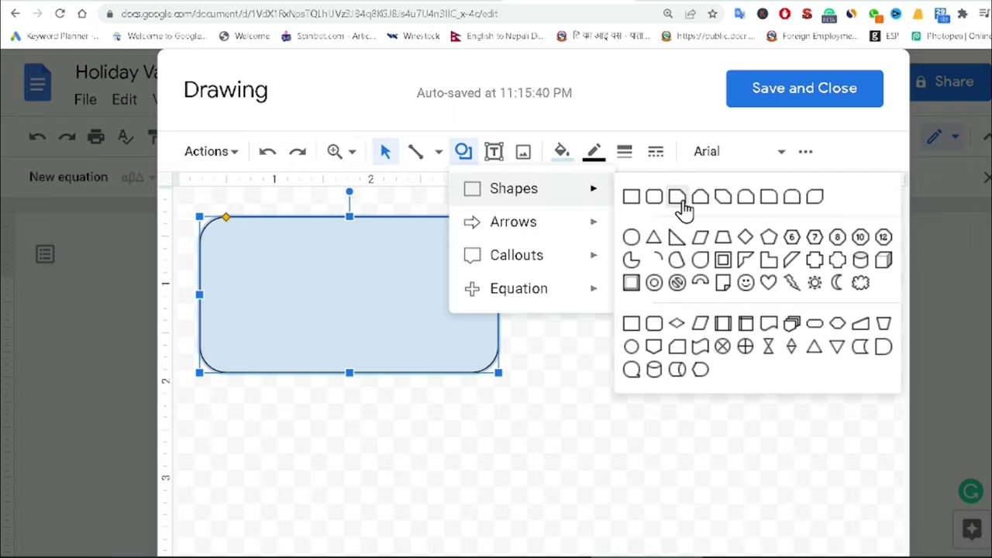
{"action": "left_click", "coordinate": [660, 200]}
{"action": "left_click_drag", "start_coordinate": [551, 217], "coordinate": [877, 374]}
{"action": "left_click_drag", "start_coordinate": [779, 337], "coordinate": [776, 337]}
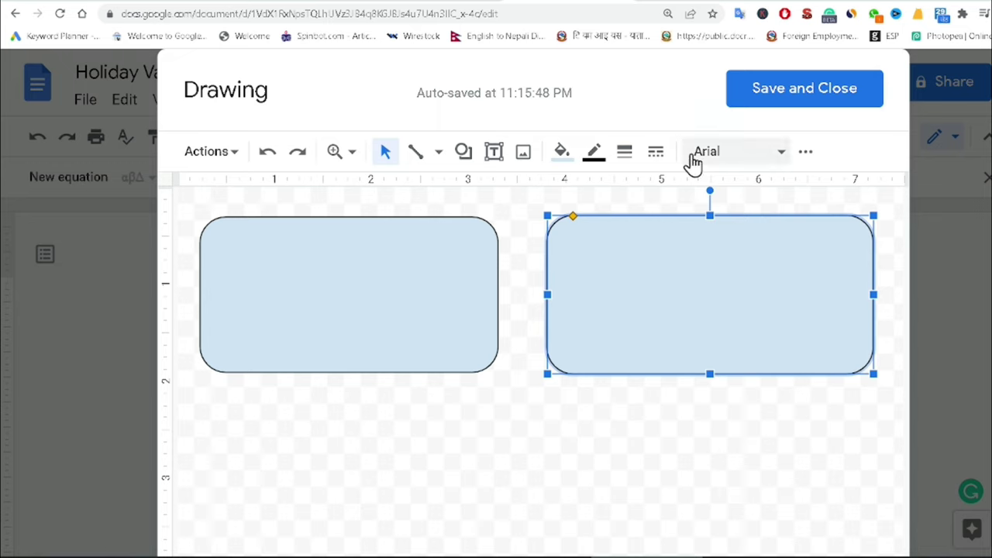
Fill both the right and left rounded rectangles with white.
{"action": "left_click", "coordinate": [561, 152]}
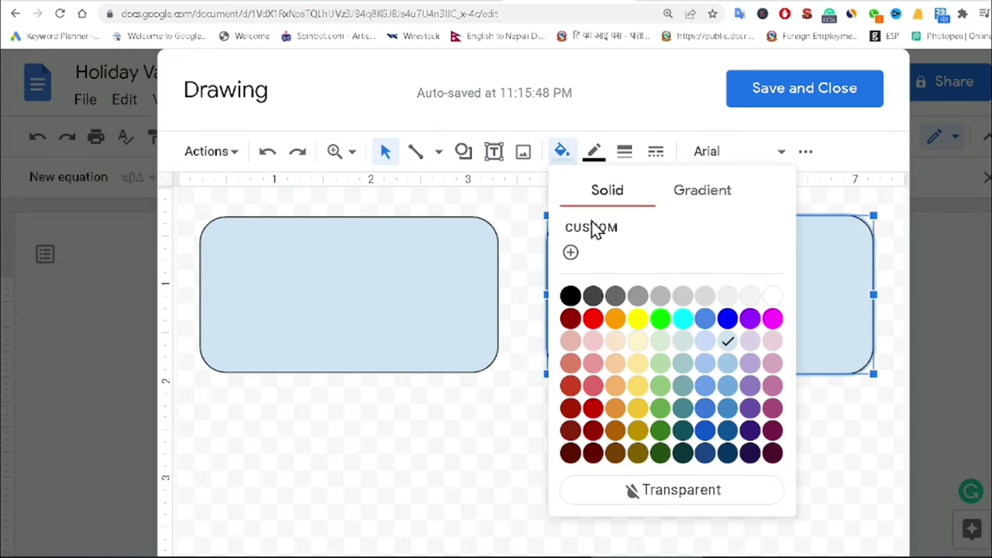
{"action": "left_click", "coordinate": [775, 297]}
{"action": "left_click", "coordinate": [443, 299]}
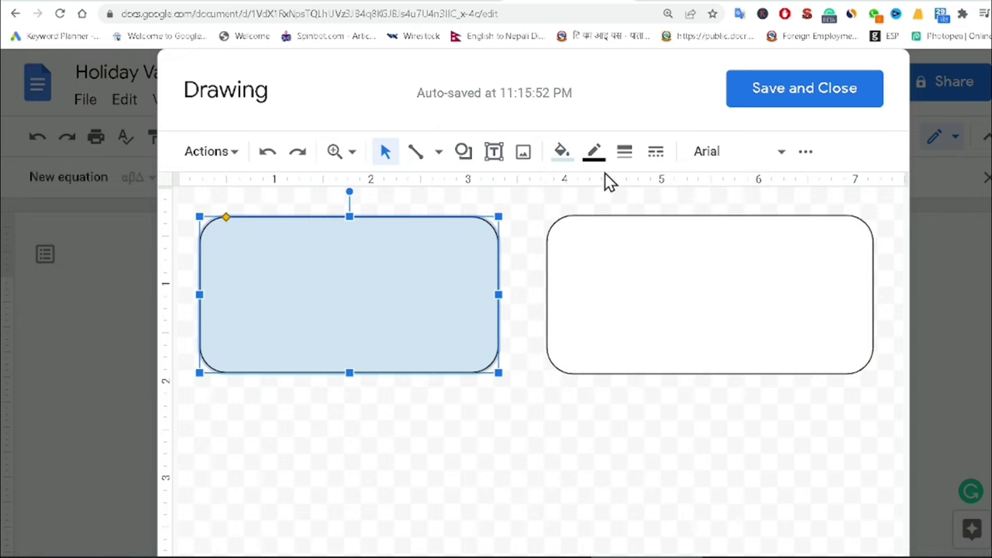
{"action": "left_click", "coordinate": [561, 152]}
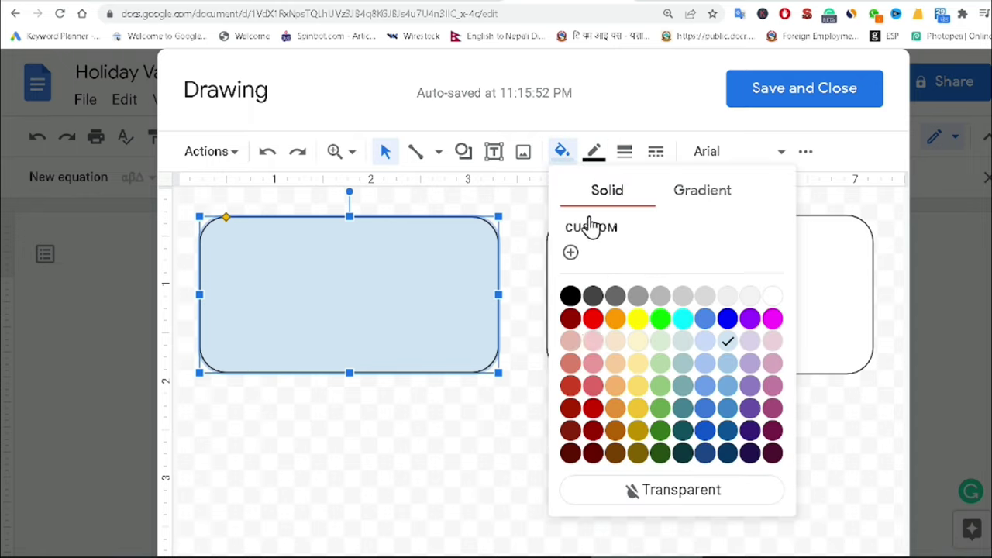
{"action": "left_click", "coordinate": [774, 297]}
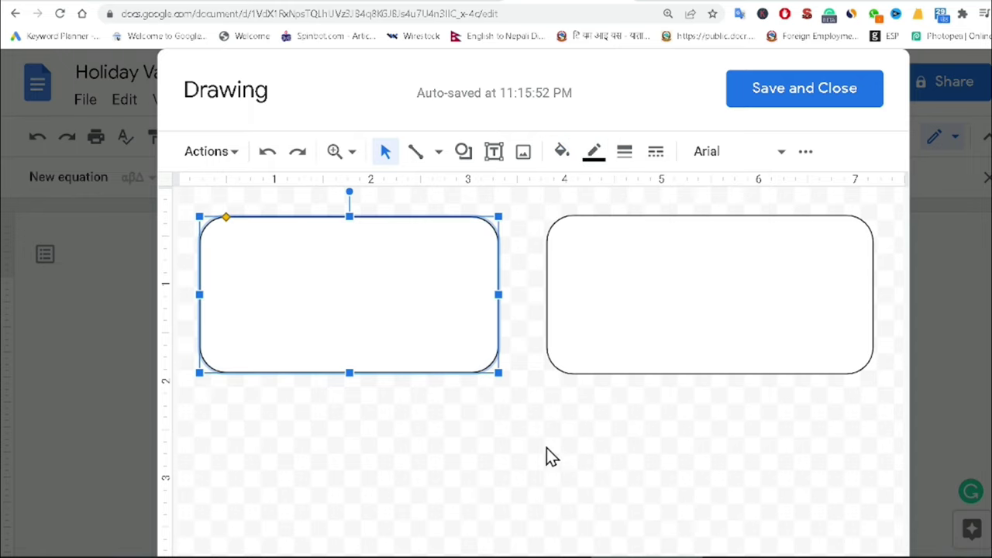
Set the outline colour of both rectangles to Transparent.
{"action": "left_click", "coordinate": [513, 402]}
{"action": "left_click", "coordinate": [457, 336]}
{"action": "left_click", "coordinate": [587, 158]}
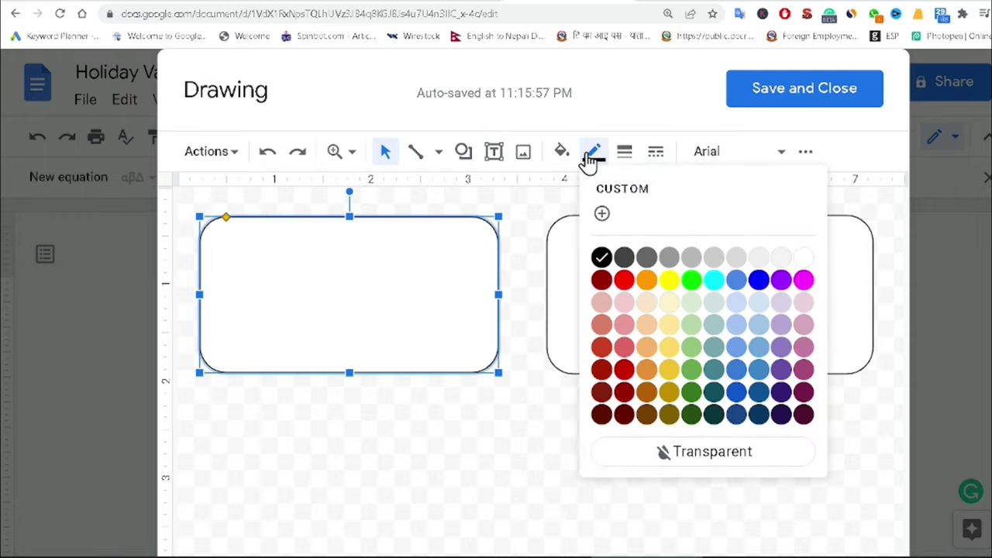
{"action": "left_click", "coordinate": [689, 465]}
{"action": "left_click", "coordinate": [616, 302]}
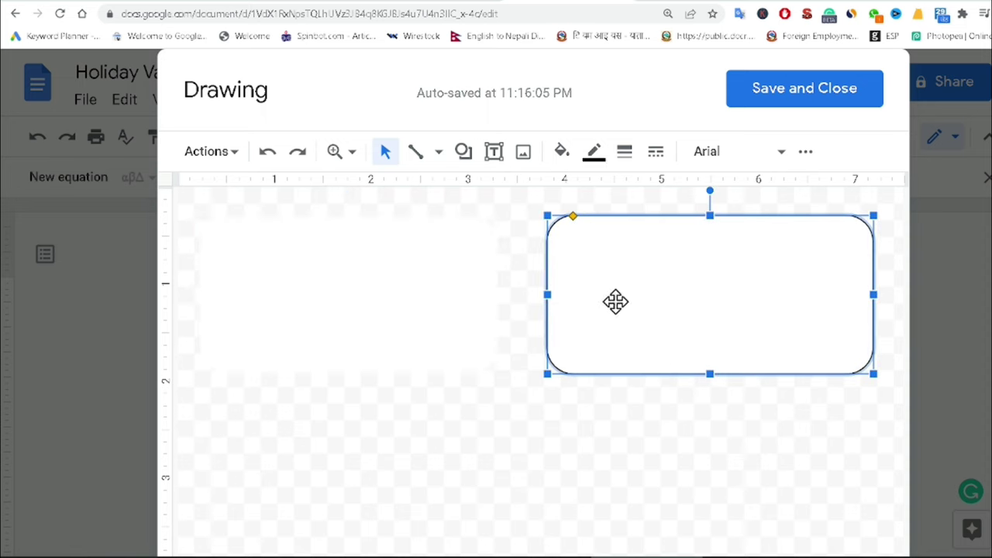
{"action": "left_click", "coordinate": [568, 159]}
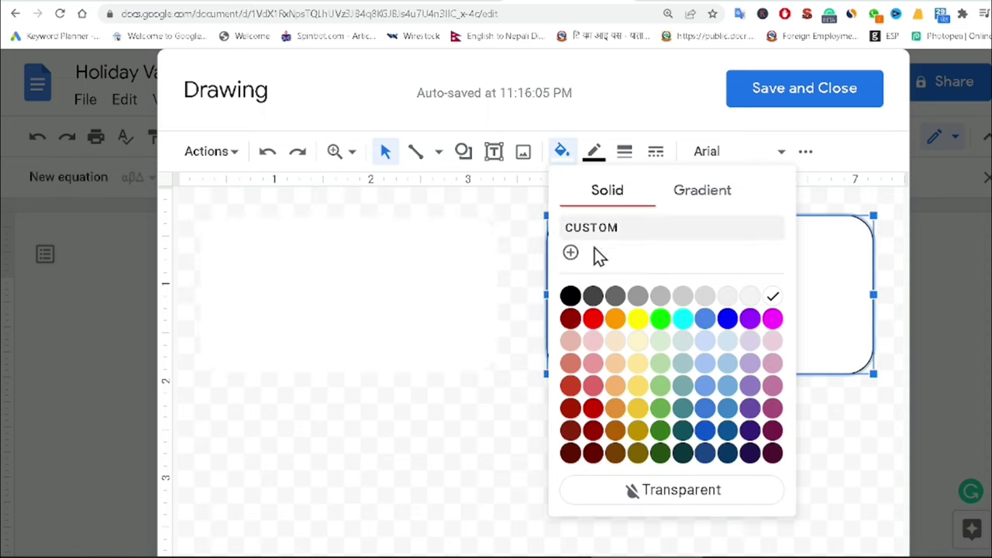
{"action": "left_click", "coordinate": [592, 153]}
{"action": "left_click", "coordinate": [655, 456]}
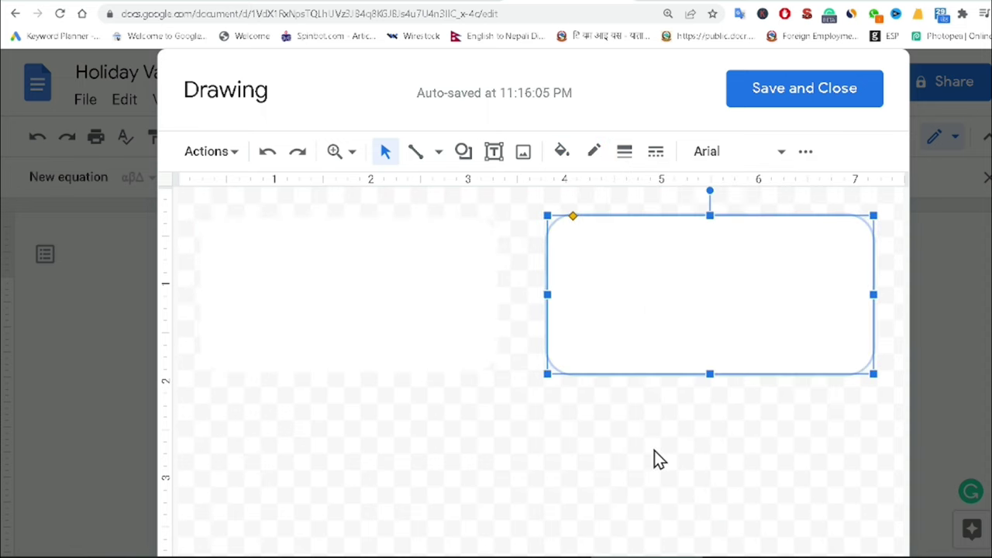
Save the two white, outline-free rectangles into the worksheet with Save and Close.
{"action": "left_click", "coordinate": [502, 361]}
{"action": "left_click", "coordinate": [645, 318]}
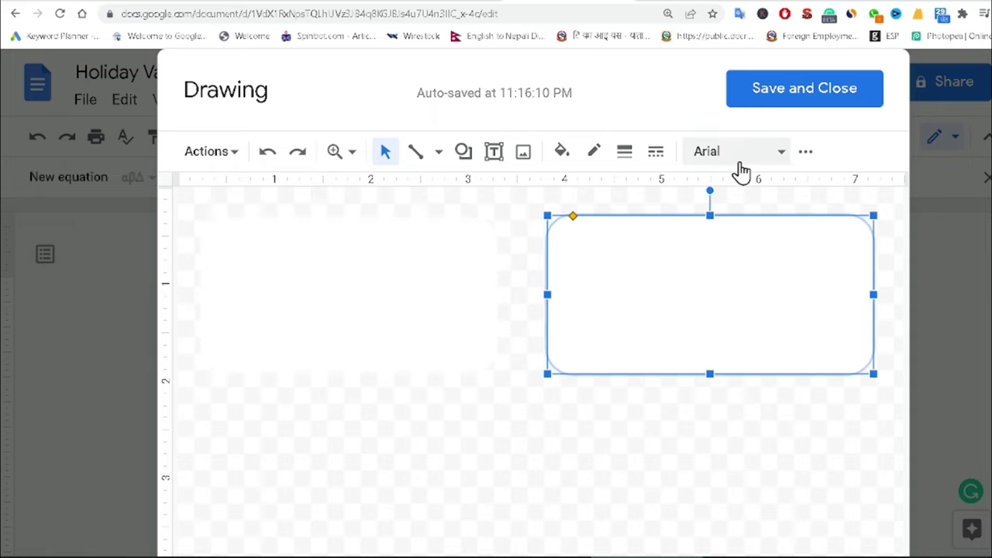
{"action": "left_click", "coordinate": [805, 157]}
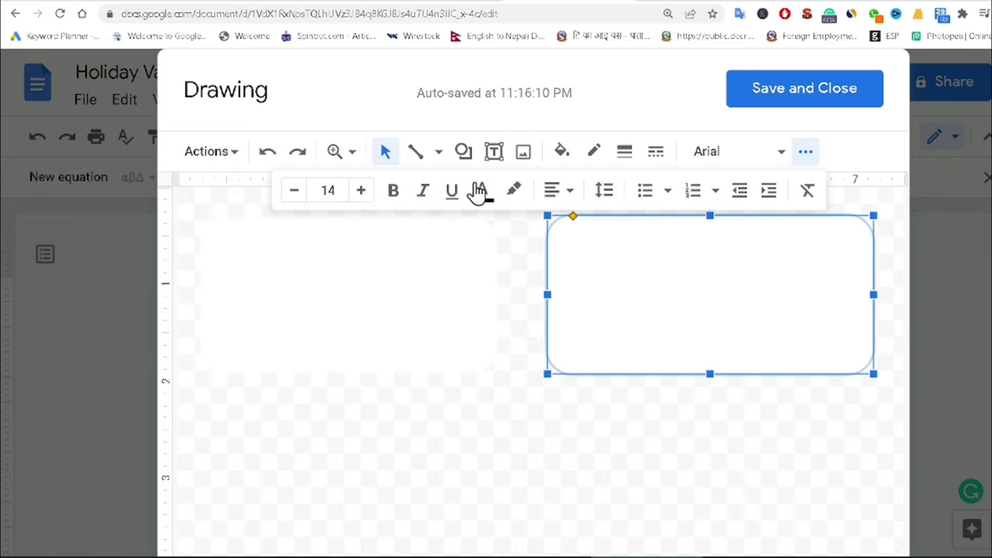
{"action": "left_click", "coordinate": [365, 301]}
{"action": "left_click", "coordinate": [599, 321]}
{"action": "left_click", "coordinate": [465, 318]}
{"action": "left_click", "coordinate": [560, 317]}
{"action": "left_click", "coordinate": [388, 315]}
{"action": "left_click", "coordinate": [636, 279]}
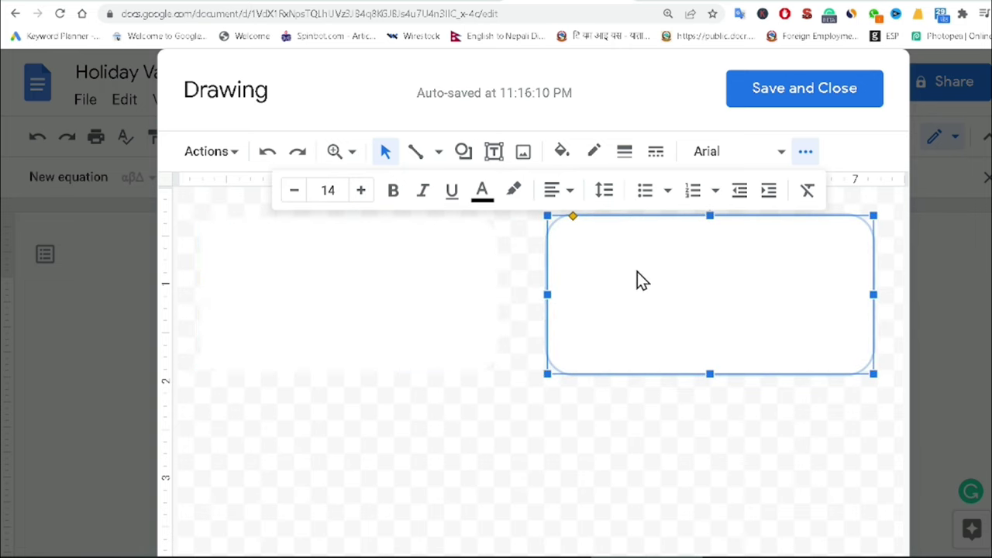
{"action": "left_click", "coordinate": [764, 100]}
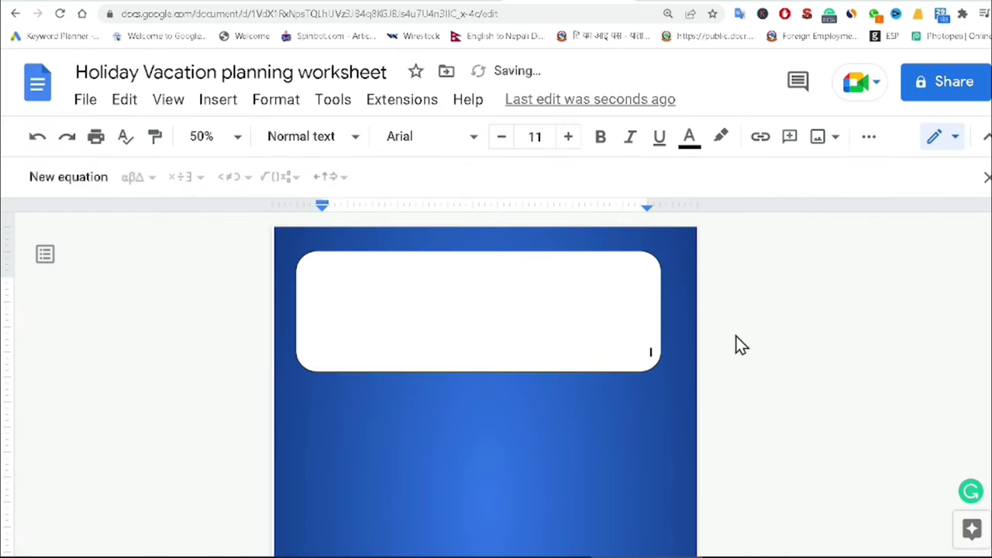
Move the big white box below the tabs and set the two-box drawing to In front of text with fixed position.
{"action": "left_click_drag", "start_coordinate": [575, 360], "coordinate": [572, 433]}
{"action": "left_click", "coordinate": [543, 309]}
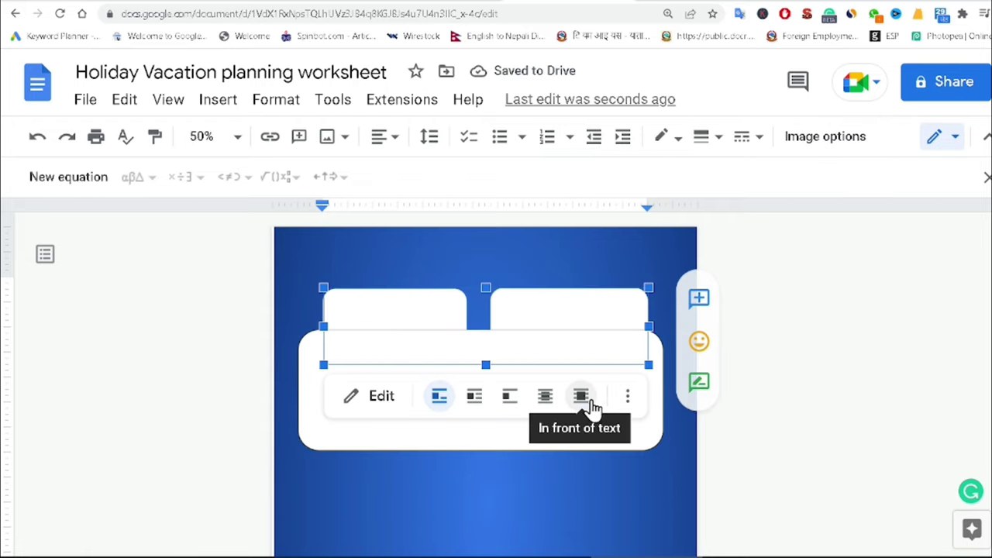
{"action": "left_click", "coordinate": [591, 406]}
{"action": "left_click", "coordinate": [680, 403]}
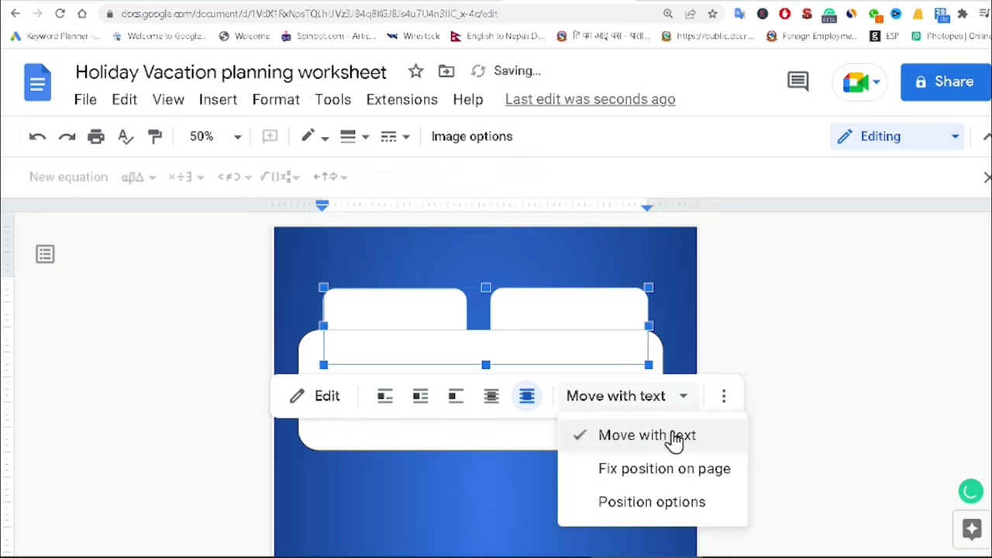
{"action": "left_click", "coordinate": [668, 472]}
Widen the two-box drawing and place it just beneath the header box.
{"action": "mouse_move", "coordinate": [587, 343]}
{"action": "left_mouse_down"}
{"action": "mouse_move", "coordinate": [596, 472]}
{"action": "mouse_move", "coordinate": [584, 434]}
{"action": "mouse_move", "coordinate": [584, 348]}
{"action": "mouse_move", "coordinate": [540, 320]}
{"action": "left_mouse_up"}
{"action": "left_click", "coordinate": [773, 360]}
{"action": "left_click", "coordinate": [444, 476]}
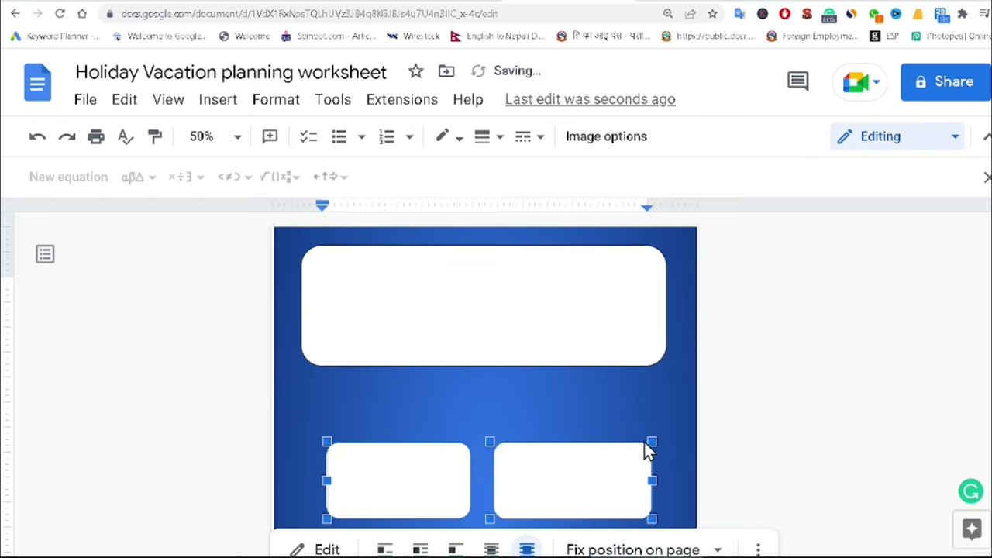
{"action": "mouse_move", "coordinate": [653, 440]}
{"action": "left_mouse_down"}
{"action": "mouse_move", "coordinate": [671, 413]}
{"action": "mouse_move", "coordinate": [658, 425]}
{"action": "left_mouse_up"}
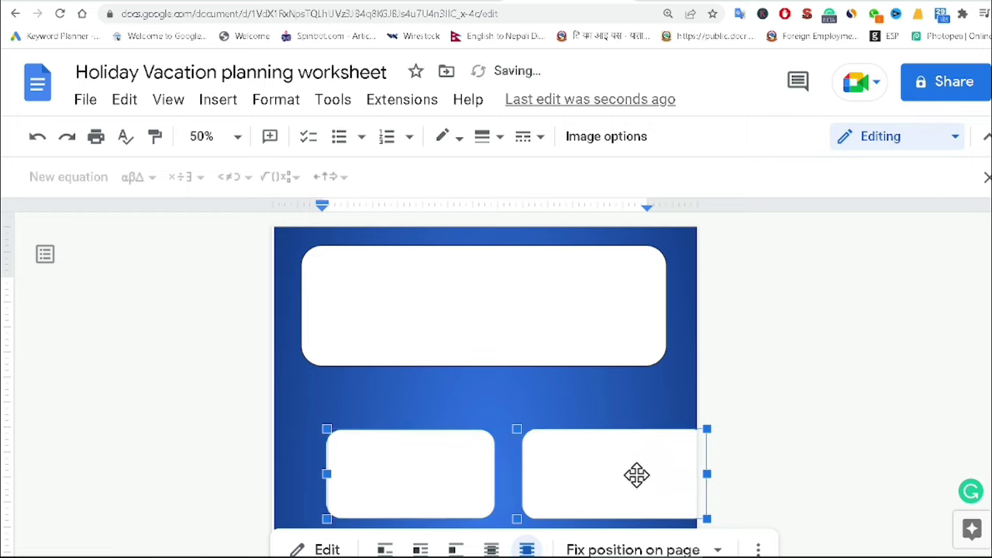
{"action": "mouse_move", "coordinate": [635, 473]}
{"action": "left_mouse_down"}
{"action": "mouse_move", "coordinate": [599, 451]}
{"action": "mouse_move", "coordinate": [597, 429]}
{"action": "left_mouse_up"}
{"action": "left_click", "coordinate": [849, 377]}
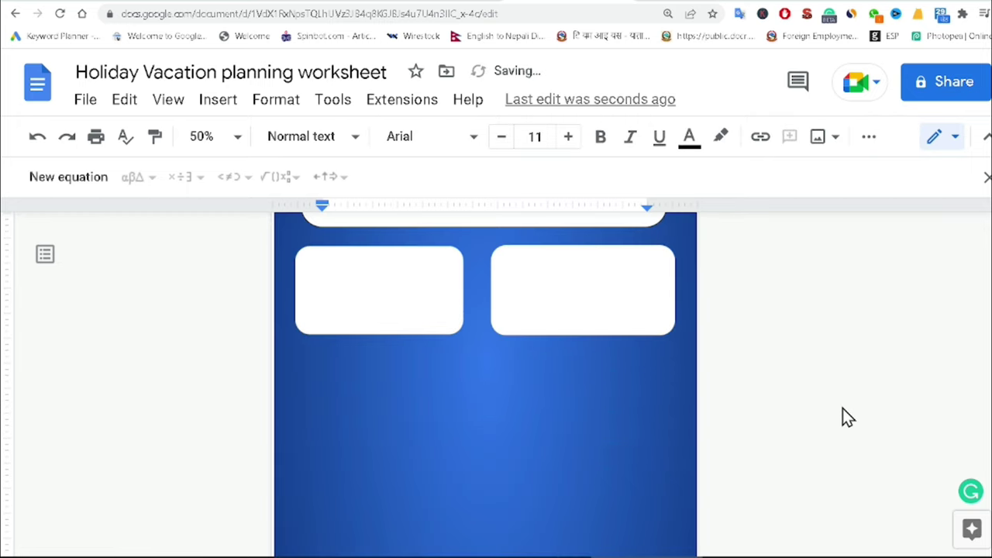
{"action": "left_click", "coordinate": [592, 422]}
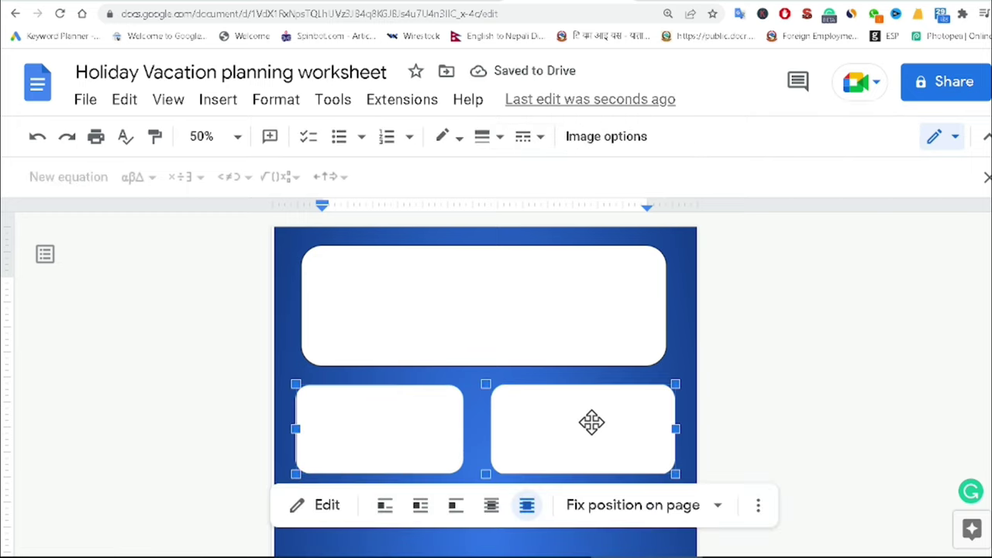
{"action": "scroll", "coordinate": [769, 479], "scroll_direction": "down", "scroll_amount": 1}
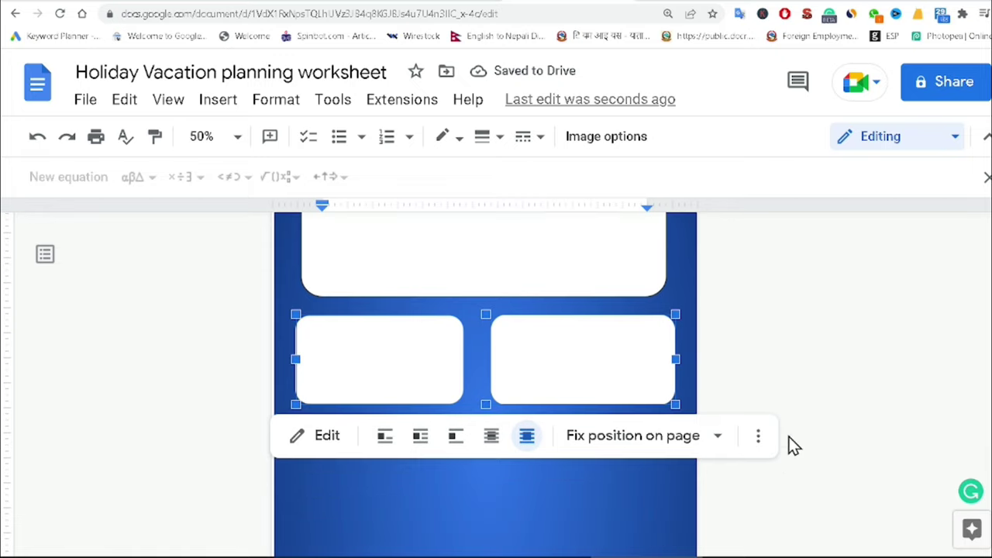
{"action": "left_click", "coordinate": [756, 355]}
Start a new drawing and draw a rounded rectangle on the canvas's left.
{"action": "left_click", "coordinate": [213, 103]}
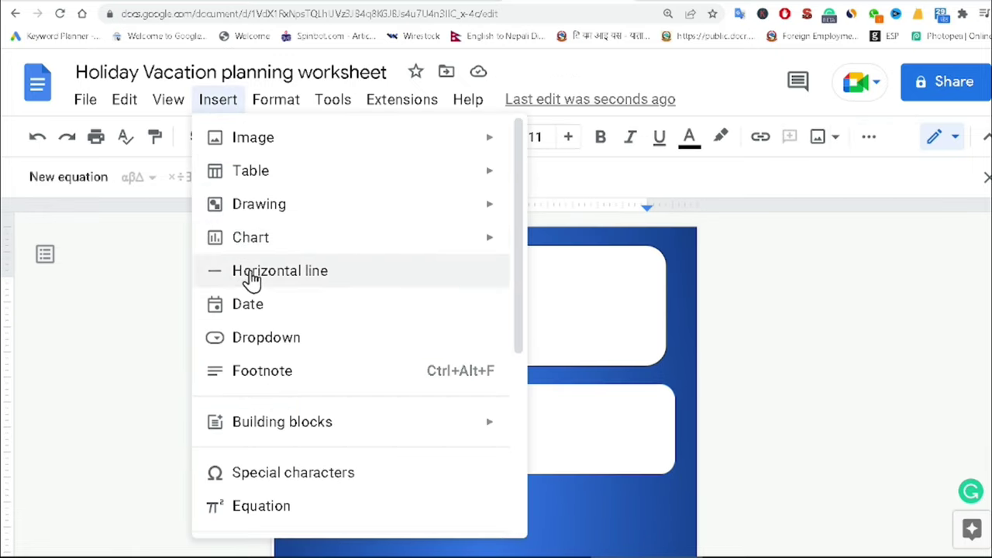
{"action": "mouse_move", "coordinate": [268, 211]}
{"action": "left_click", "coordinate": [614, 217]}
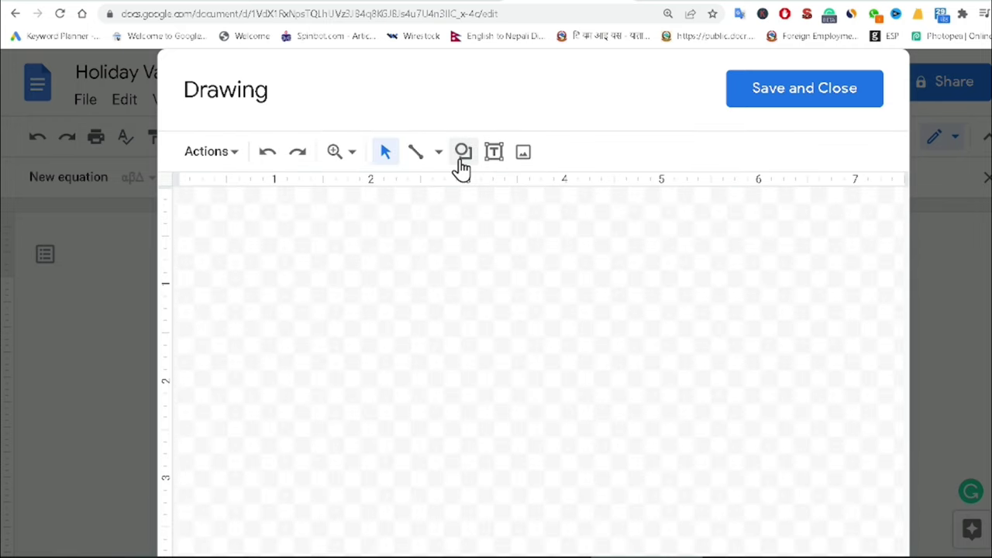
{"action": "left_click", "coordinate": [462, 155]}
{"action": "mouse_move", "coordinate": [491, 196]}
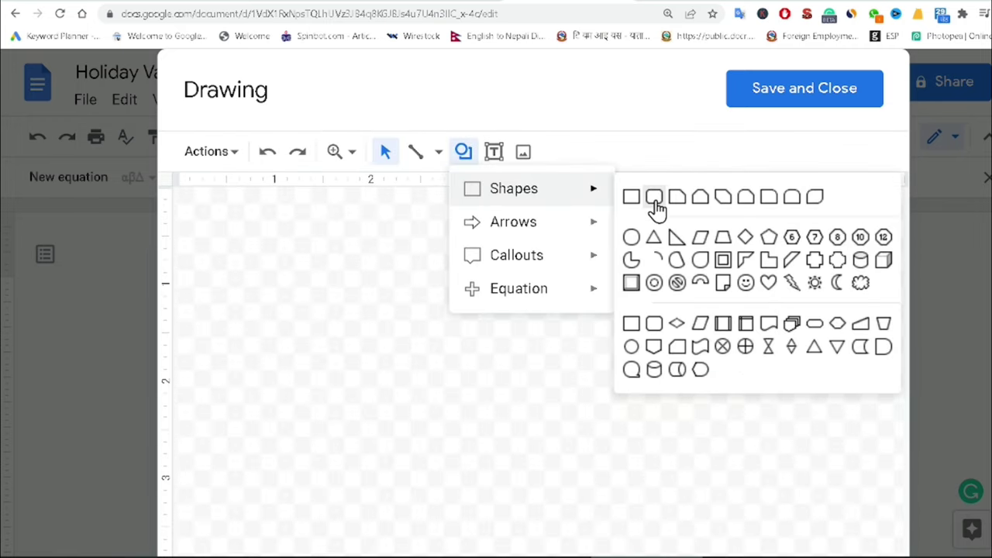
{"action": "left_click", "coordinate": [655, 206]}
{"action": "left_click_drag", "start_coordinate": [223, 231], "coordinate": [492, 341]}
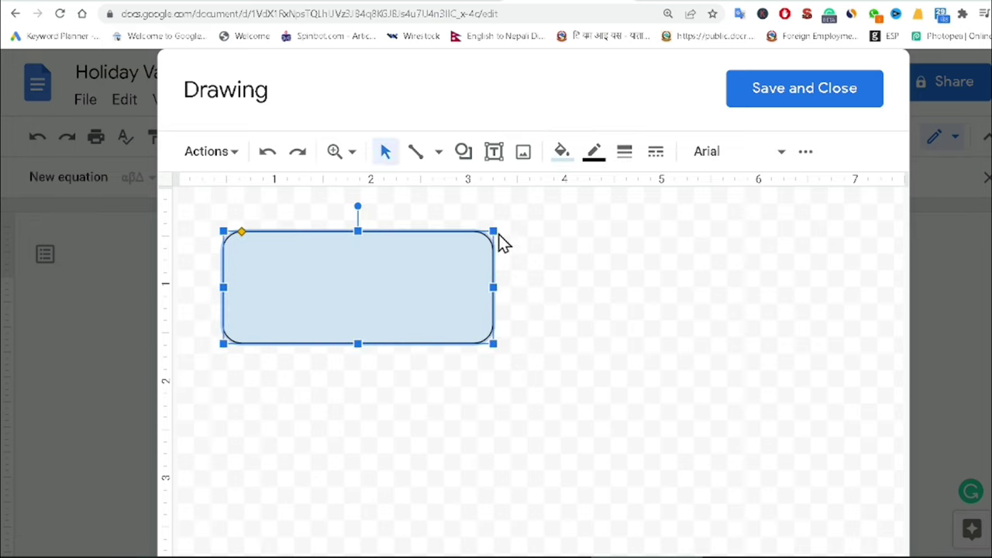
Draw a second rounded rectangle to the right and match both boxes' size and top edge.
{"action": "left_click", "coordinate": [465, 158]}
{"action": "mouse_move", "coordinate": [488, 200]}
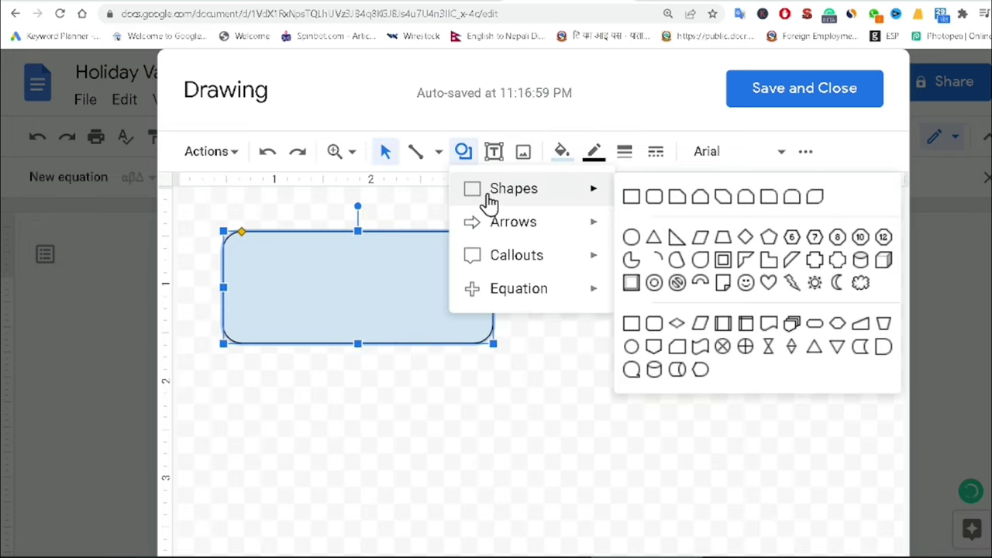
{"action": "left_click", "coordinate": [654, 200]}
{"action": "left_click_drag", "start_coordinate": [534, 232], "coordinate": [863, 347]}
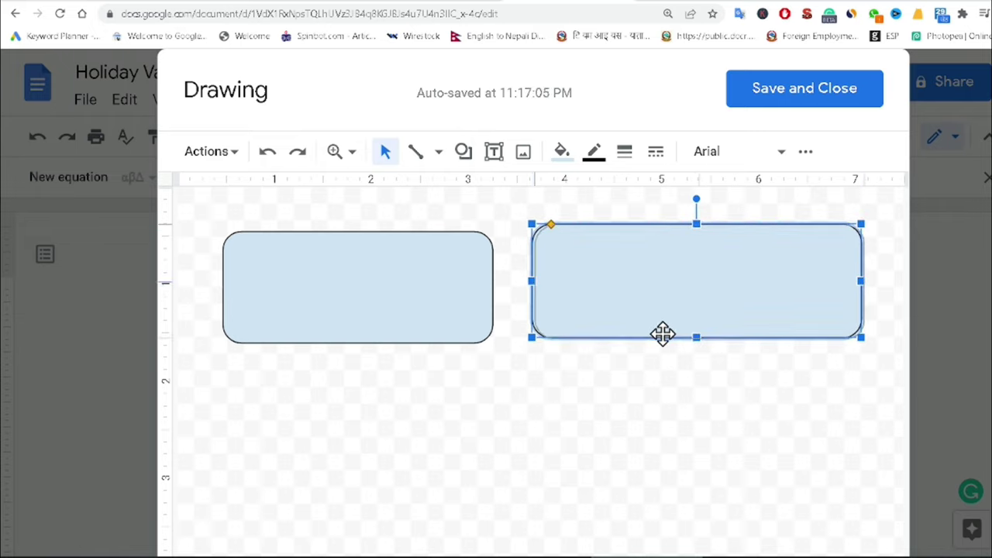
{"action": "left_click", "coordinate": [434, 310]}
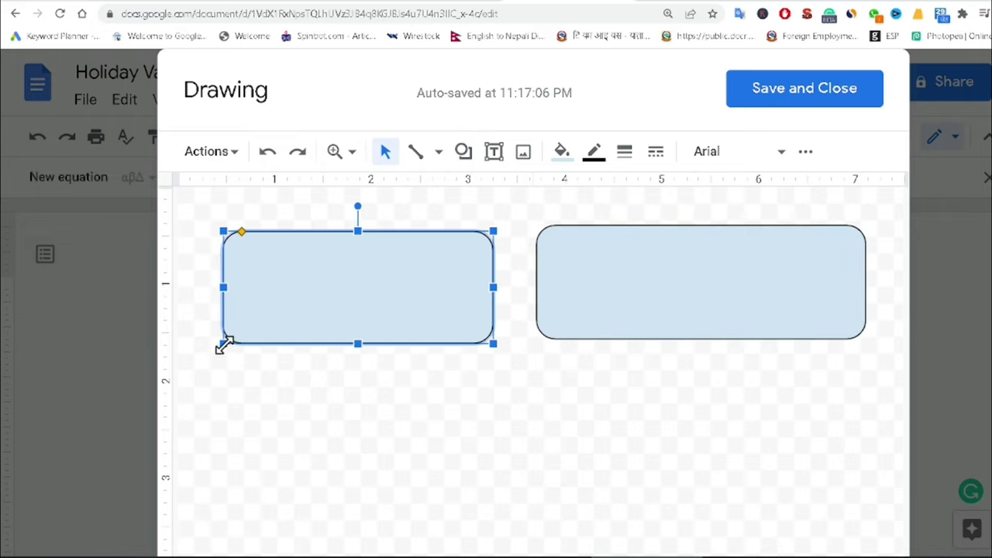
{"action": "left_click_drag", "start_coordinate": [223, 343], "coordinate": [213, 350]}
{"action": "left_click_drag", "start_coordinate": [336, 315], "coordinate": [334, 309]}
{"action": "left_click", "coordinate": [594, 330]}
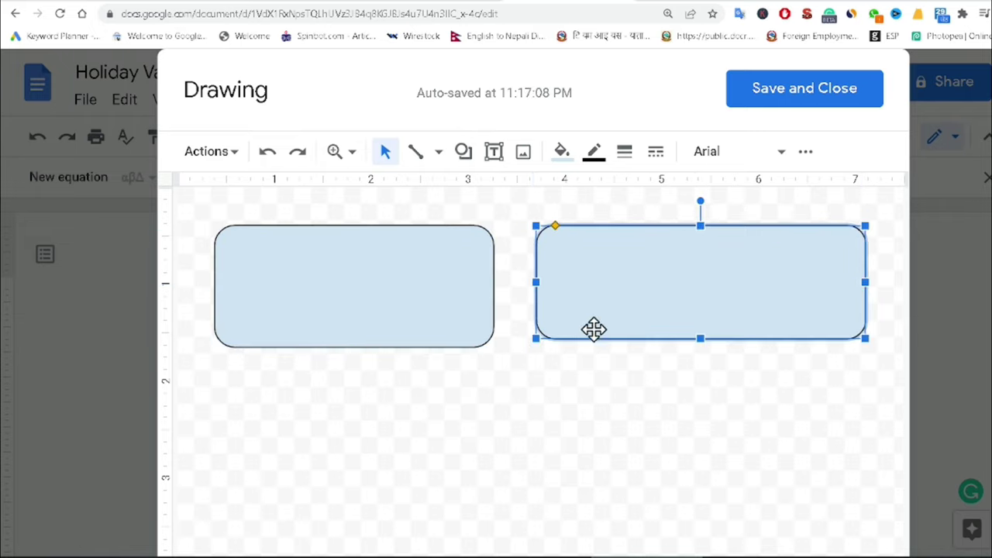
{"action": "left_click_drag", "start_coordinate": [866, 339], "coordinate": [870, 348]}
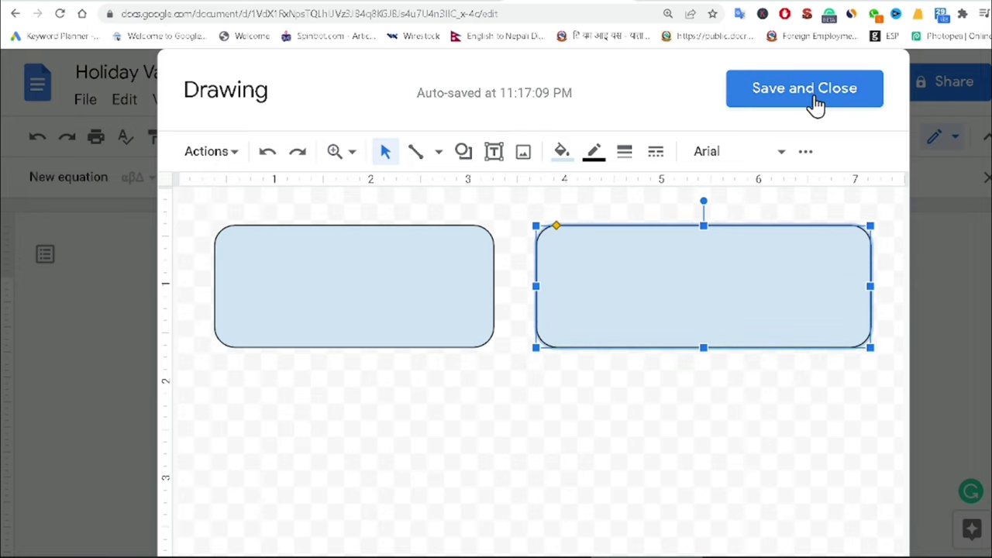
Fill both rounded boxes with white.
{"action": "left_click", "coordinate": [559, 153]}
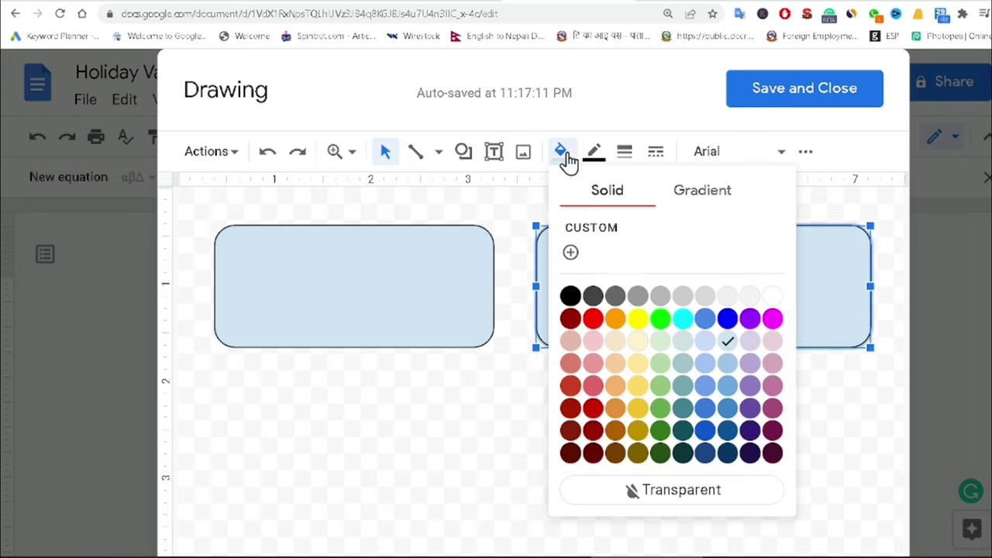
{"action": "left_click", "coordinate": [773, 296]}
{"action": "left_click", "coordinate": [413, 296]}
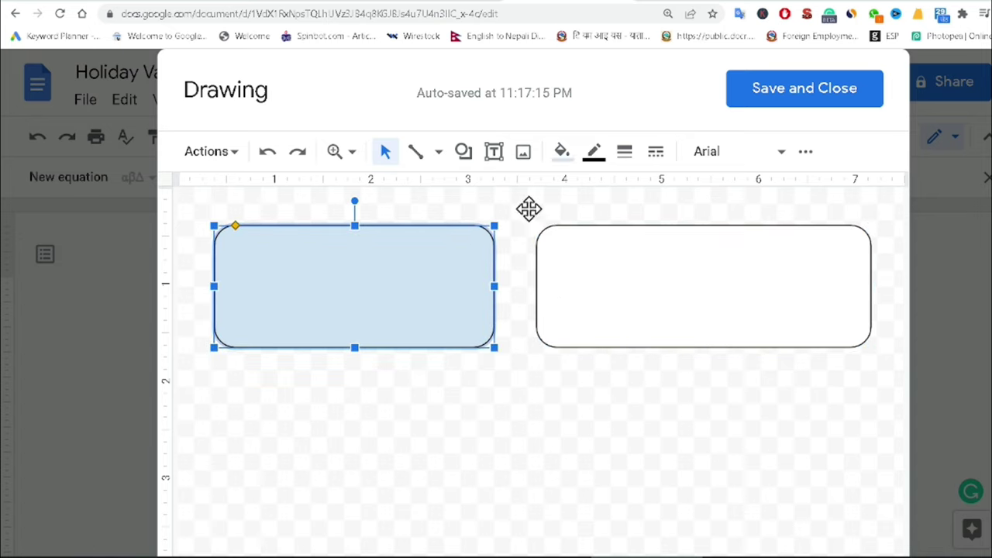
{"action": "left_click", "coordinate": [564, 155]}
{"action": "left_click", "coordinate": [773, 299]}
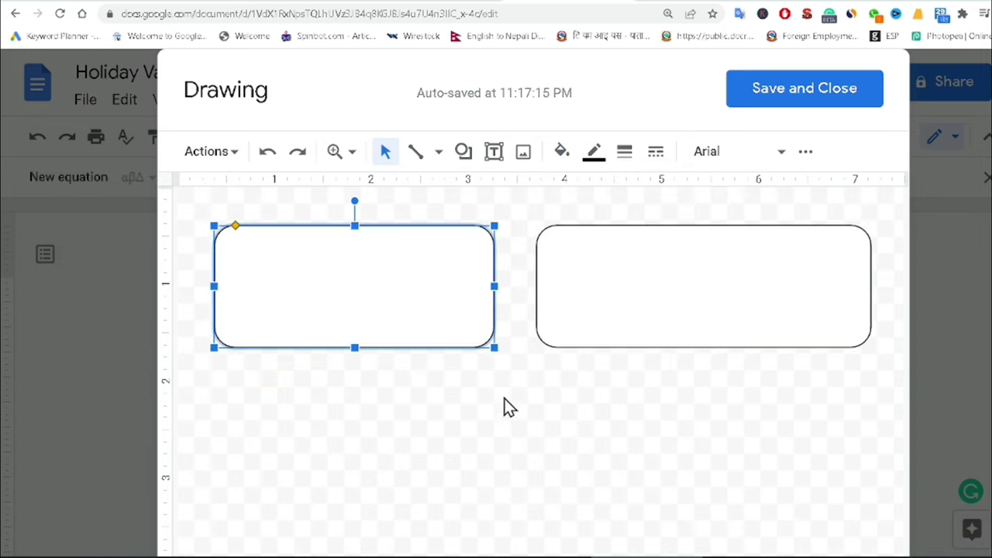
Set the border colour of both boxes to Transparent.
{"action": "left_click", "coordinate": [594, 163]}
{"action": "left_click", "coordinate": [680, 457]}
{"action": "left_click", "coordinate": [653, 297]}
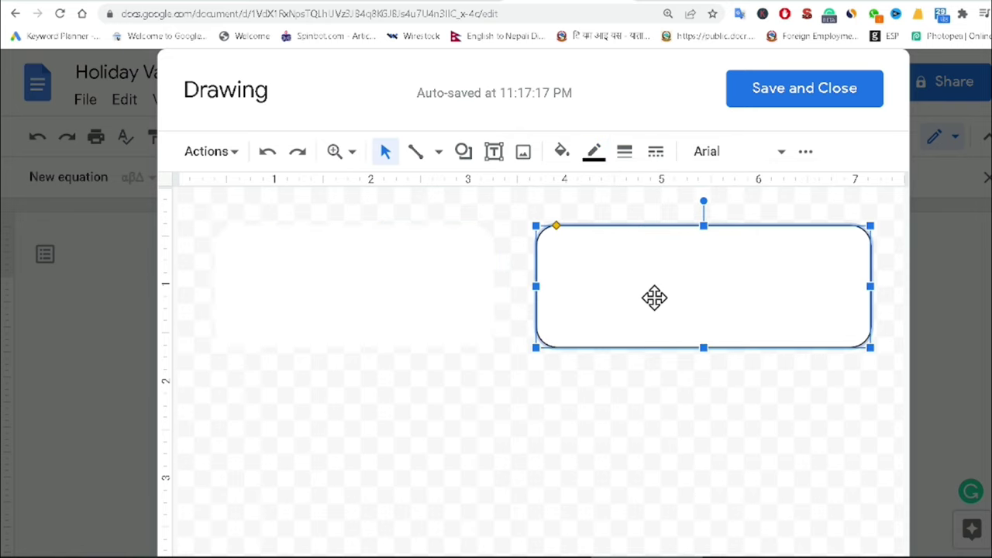
{"action": "left_click", "coordinate": [596, 158]}
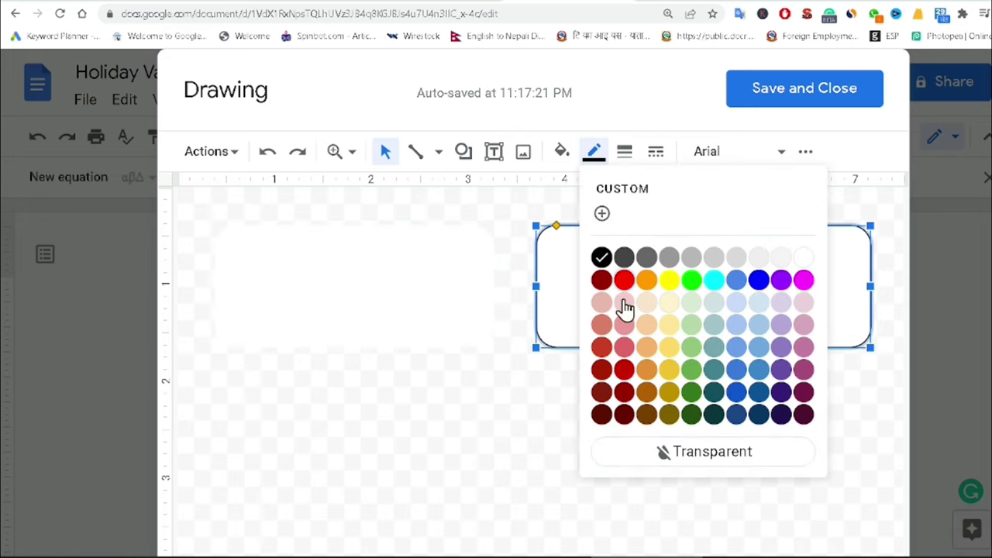
{"action": "left_click", "coordinate": [691, 457]}
{"action": "left_click", "coordinate": [552, 400]}
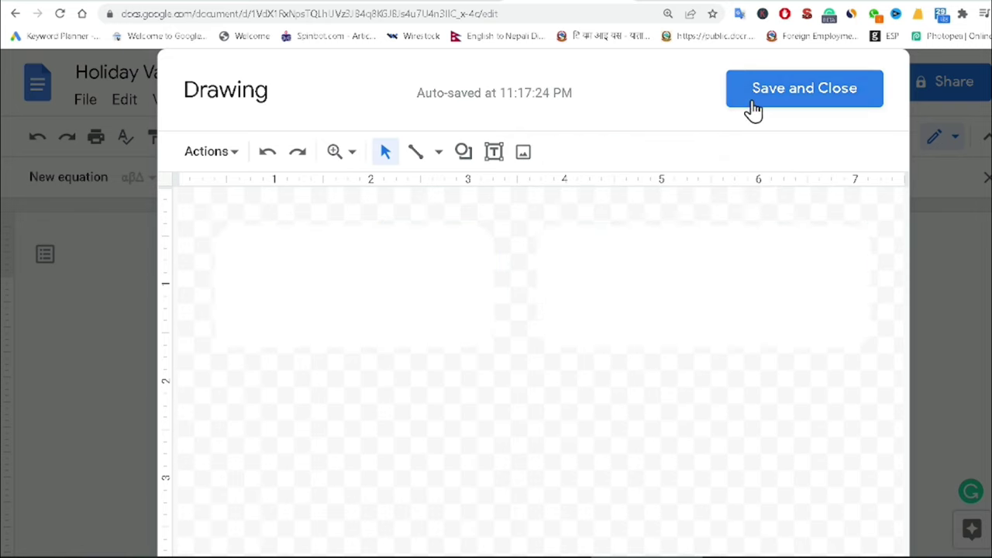
Save the new drawing, move it left, and set it In front of text with fixed position.
{"action": "left_click", "coordinate": [803, 88]}
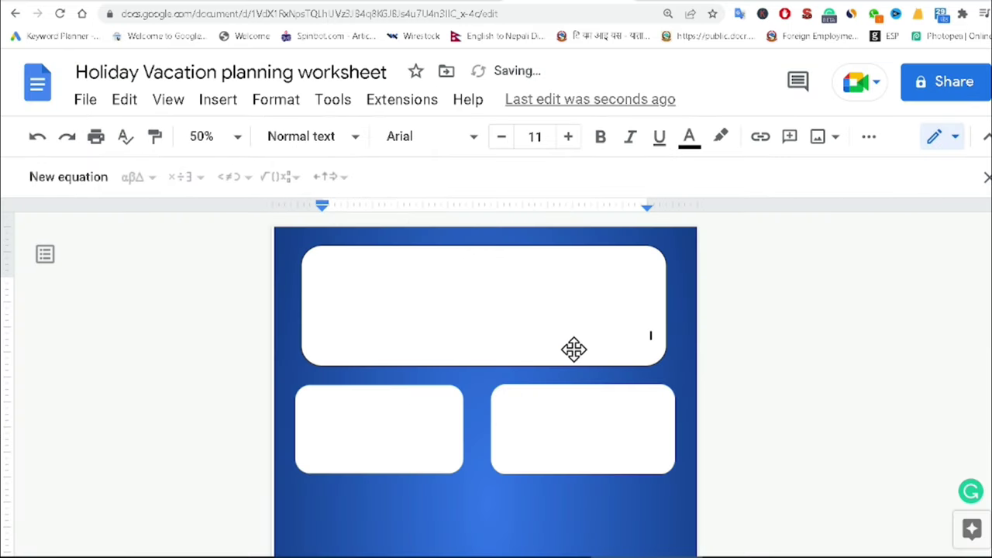
{"action": "mouse_move", "coordinate": [573, 348]}
{"action": "left_mouse_down"}
{"action": "mouse_move", "coordinate": [628, 379]}
{"action": "mouse_move", "coordinate": [460, 290]}
{"action": "left_mouse_up"}
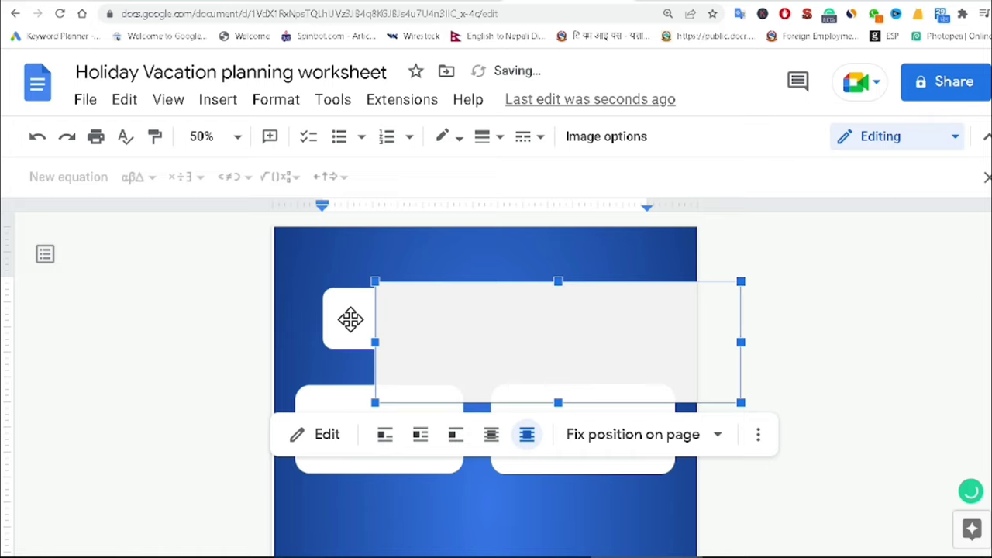
{"action": "left_click_drag", "start_coordinate": [350, 319], "coordinate": [348, 319]}
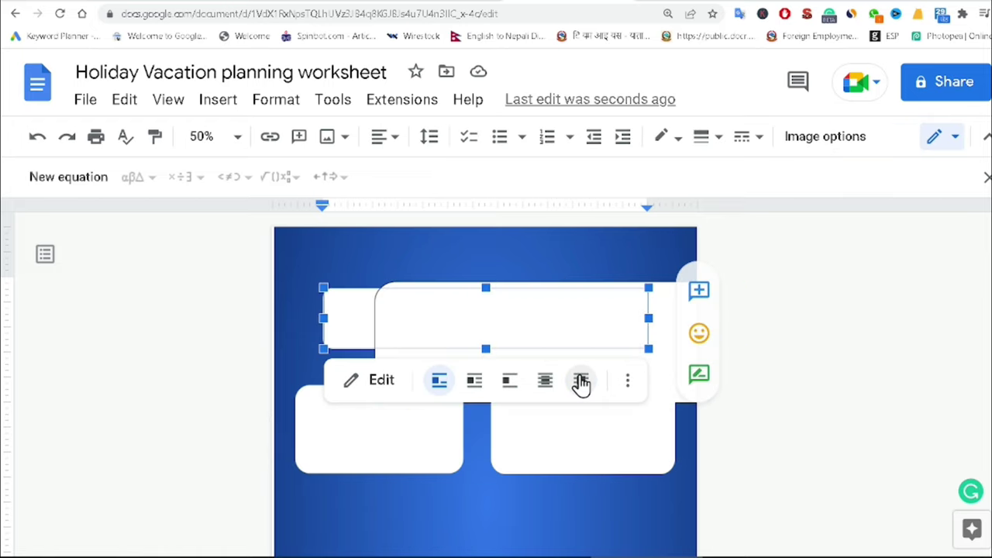
{"action": "left_click", "coordinate": [581, 380]}
{"action": "left_click", "coordinate": [623, 380]}
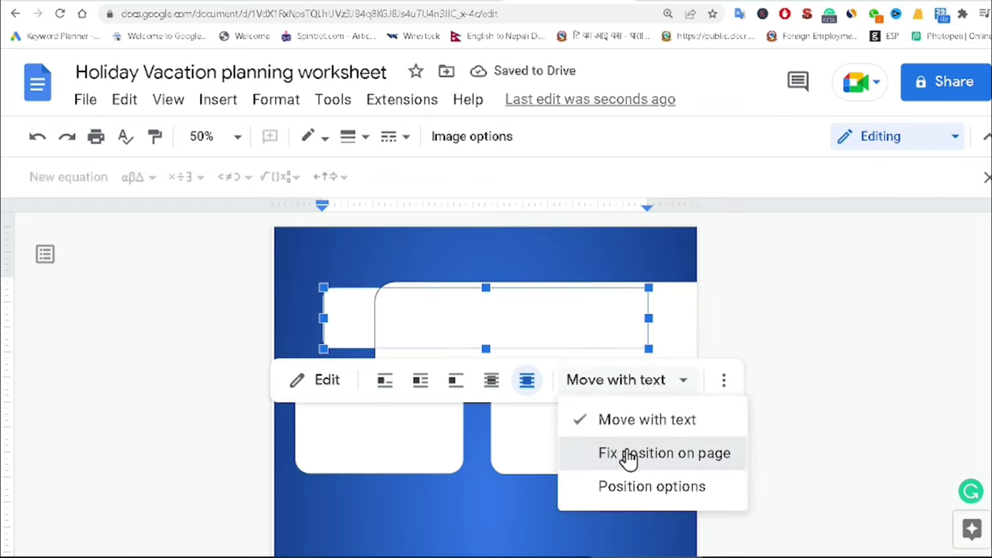
{"action": "left_click", "coordinate": [628, 455]}
Move the large top box and enlarge the new two-box drawing wider and taller.
{"action": "left_click", "coordinate": [360, 524]}
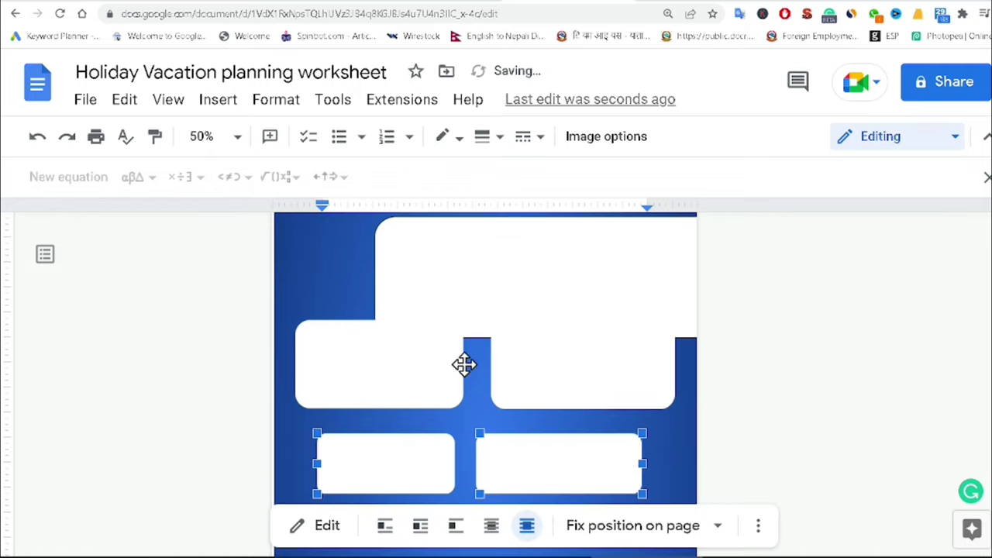
{"action": "left_click", "coordinate": [496, 266]}
{"action": "mouse_move", "coordinate": [496, 266]}
{"action": "left_mouse_down"}
{"action": "mouse_move", "coordinate": [437, 263]}
{"action": "mouse_move", "coordinate": [553, 358]}
{"action": "left_mouse_up"}
{"action": "scroll", "coordinate": [728, 421], "scroll_direction": "down", "scroll_amount": 3}
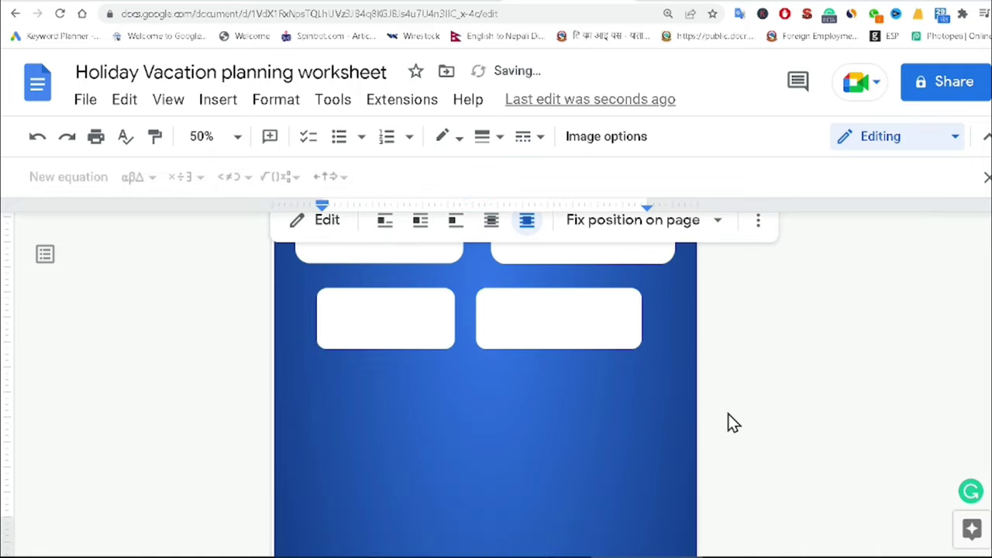
{"action": "left_click", "coordinate": [367, 308]}
{"action": "mouse_move", "coordinate": [637, 351]}
{"action": "left_mouse_down"}
{"action": "mouse_move", "coordinate": [682, 425]}
{"action": "mouse_move", "coordinate": [650, 403]}
{"action": "mouse_move", "coordinate": [606, 339]}
{"action": "mouse_move", "coordinate": [617, 356]}
{"action": "left_mouse_up"}
{"action": "mouse_move", "coordinate": [311, 357]}
{"action": "left_mouse_down"}
{"action": "mouse_move", "coordinate": [325, 343]}
{"action": "mouse_move", "coordinate": [317, 355]}
{"action": "left_mouse_up"}
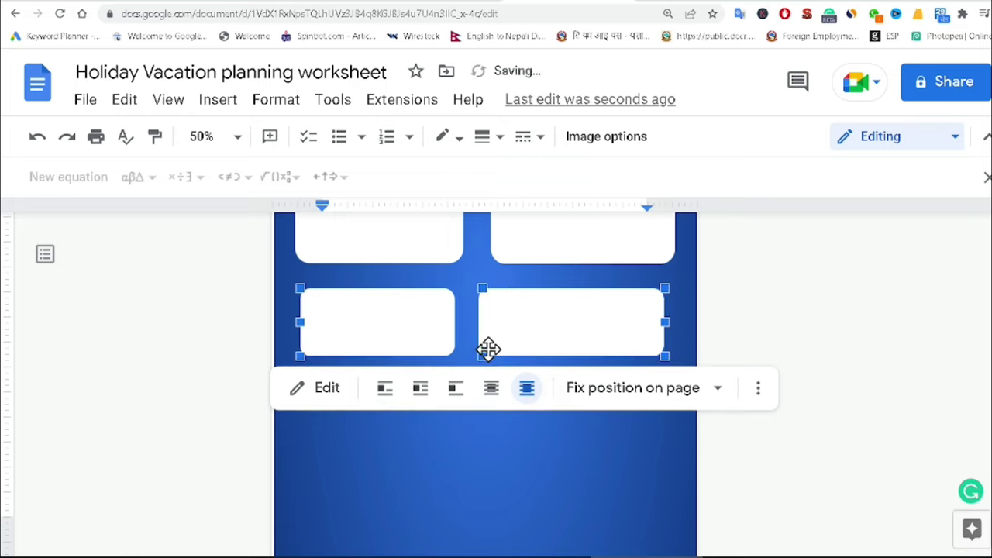
{"action": "left_click_drag", "start_coordinate": [482, 357], "coordinate": [482, 375]}
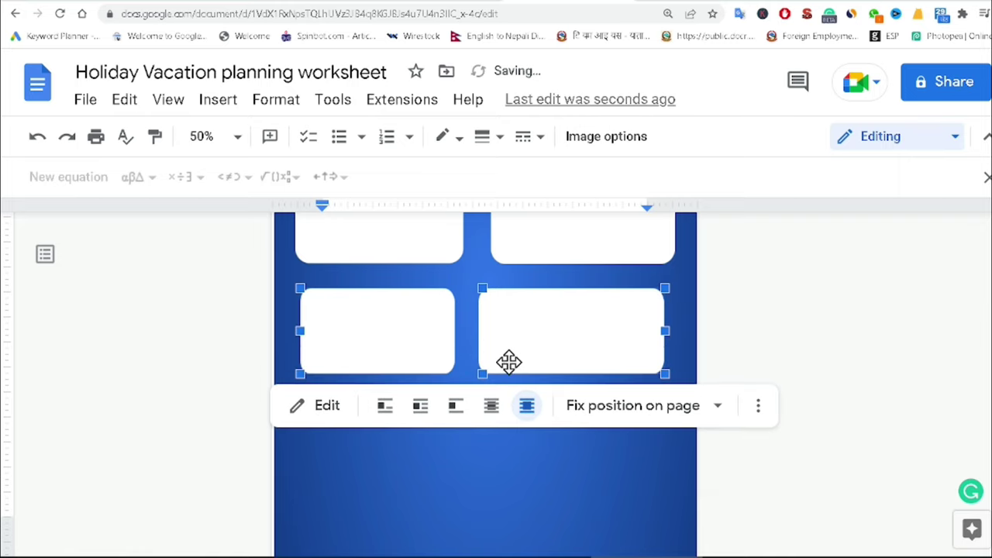
{"action": "left_click", "coordinate": [818, 283]}
Nudge the large top box into place while checking the layout.
{"action": "scroll", "coordinate": [664, 339], "scroll_direction": "up", "scroll_amount": 3}
{"action": "left_click_drag", "start_coordinate": [533, 317], "coordinate": [521, 294]}
{"action": "left_click", "coordinate": [776, 295]}
{"action": "scroll", "coordinate": [776, 302], "scroll_direction": "down", "scroll_amount": 2}
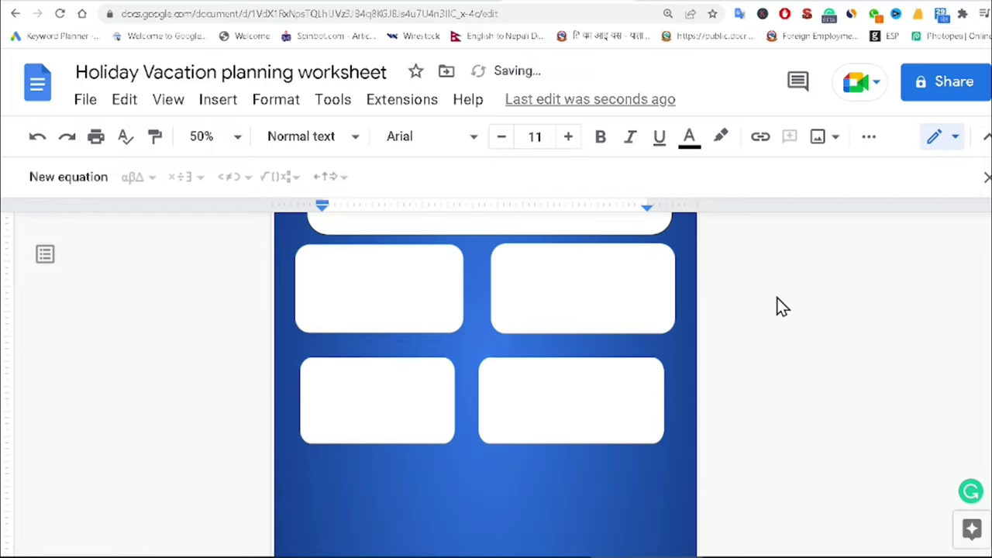
{"action": "scroll", "coordinate": [686, 314], "scroll_direction": "up", "scroll_amount": 2}
{"action": "scroll", "coordinate": [676, 388], "scroll_direction": "down", "scroll_amount": 3}
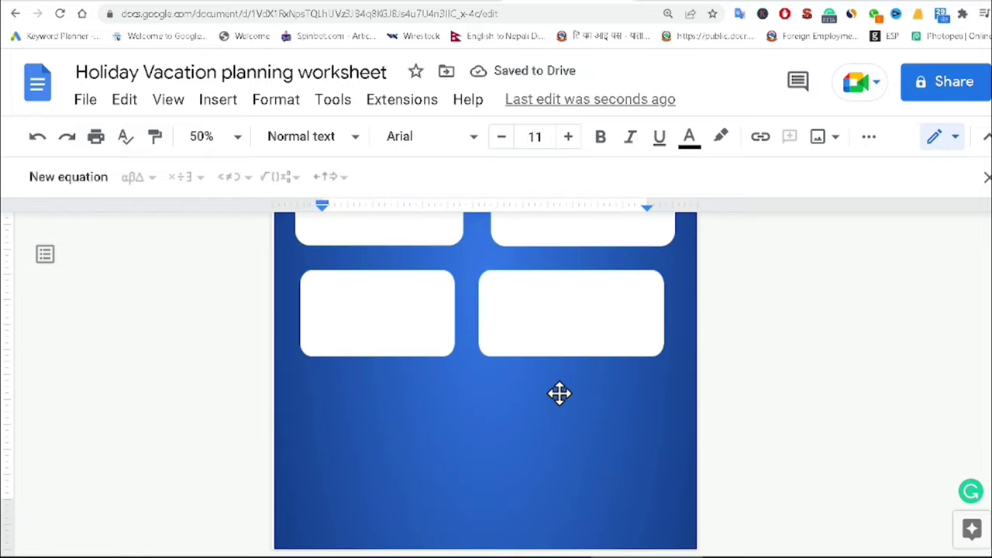
{"action": "scroll", "coordinate": [555, 390], "scroll_direction": "up", "scroll_amount": 3}
{"action": "mouse_move", "coordinate": [587, 348]}
{"action": "left_mouse_down"}
{"action": "mouse_move", "coordinate": [585, 335]}
{"action": "mouse_move", "coordinate": [578, 341]}
{"action": "left_mouse_up"}
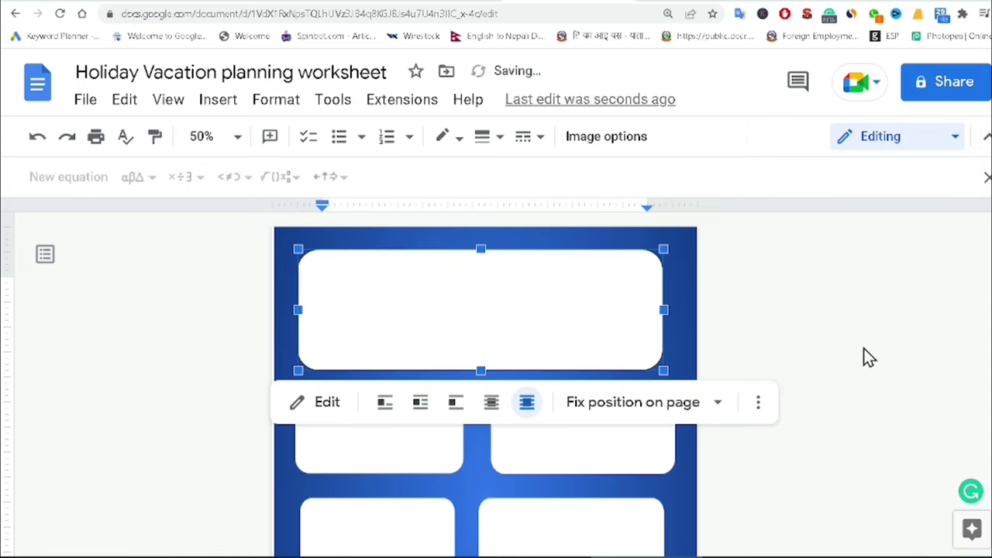
{"action": "left_click", "coordinate": [784, 363]}
{"action": "scroll", "coordinate": [783, 368], "scroll_direction": "down", "scroll_amount": 3}
Widen the bottom row of boxes to match the row above.
{"action": "left_click", "coordinate": [577, 369]}
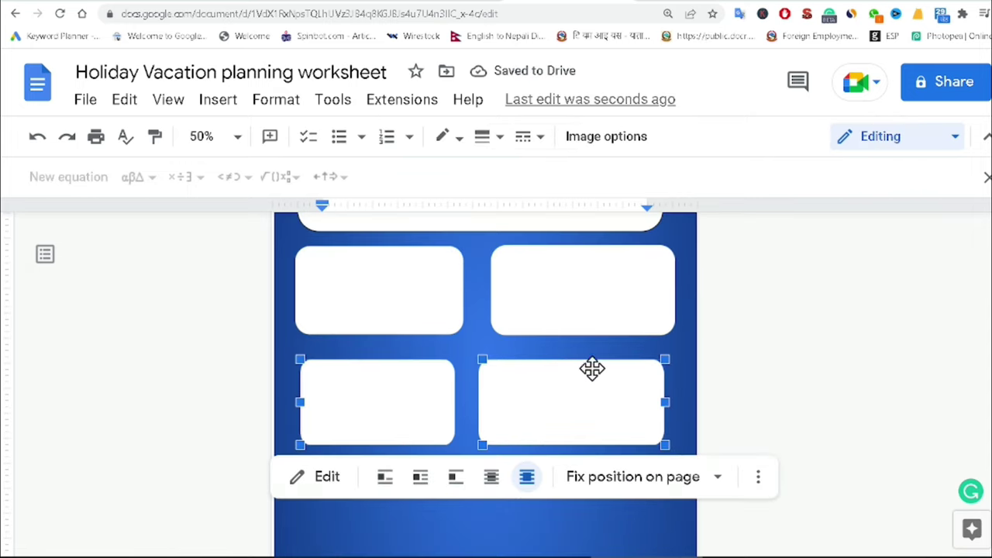
{"action": "scroll", "coordinate": [781, 330], "scroll_direction": "down", "scroll_amount": 2}
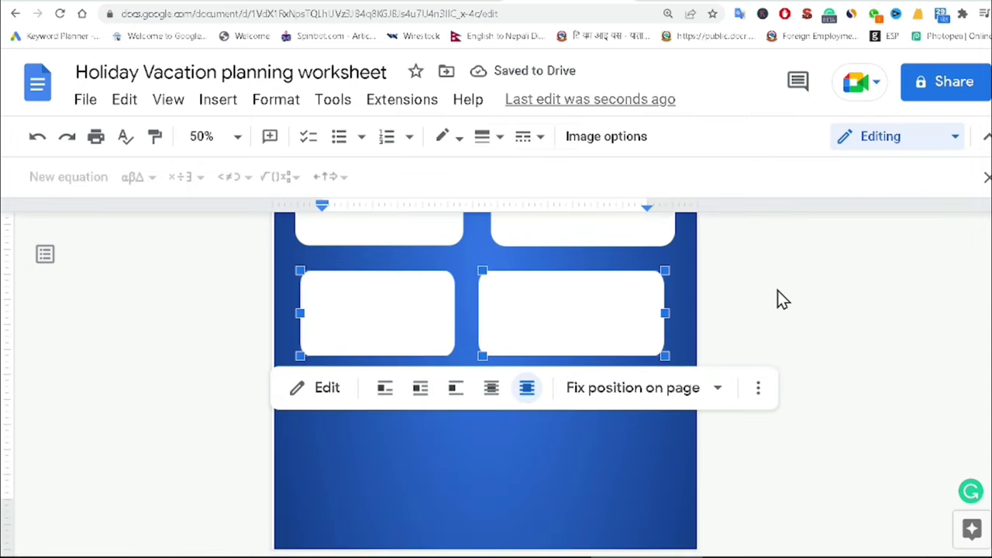
{"action": "left_click", "coordinate": [777, 296]}
{"action": "scroll", "coordinate": [662, 361], "scroll_direction": "down", "scroll_amount": 3}
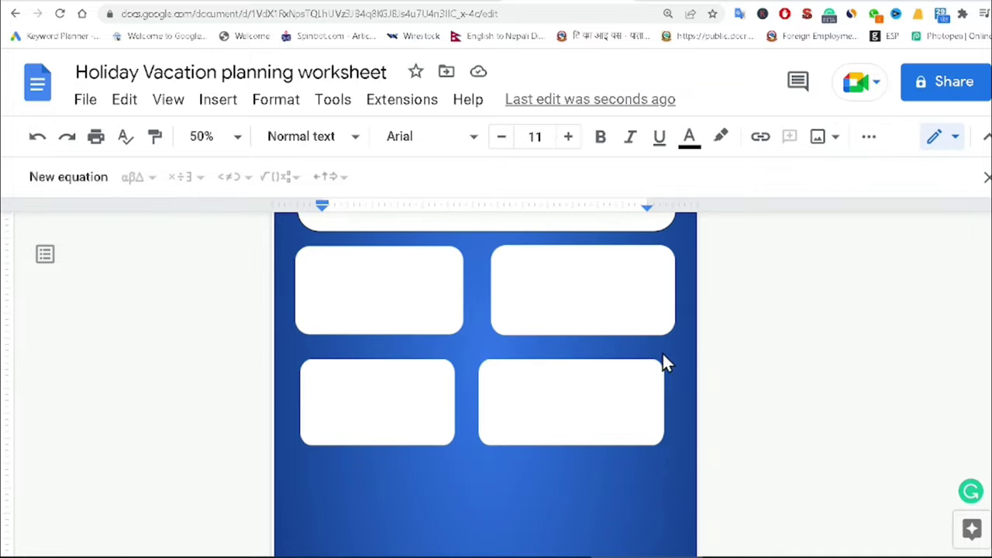
{"action": "left_click", "coordinate": [629, 384]}
{"action": "left_click_drag", "start_coordinate": [668, 399], "coordinate": [680, 401]}
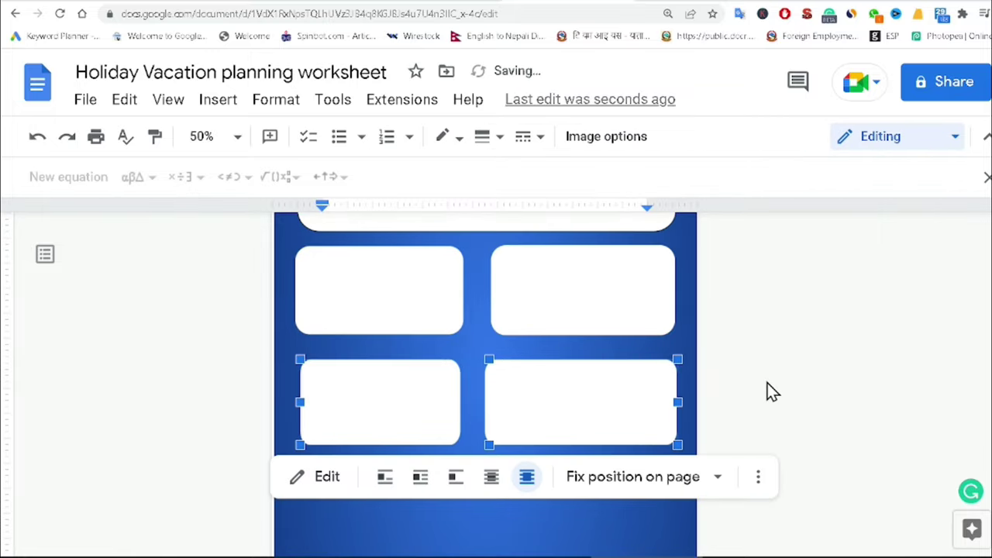
{"action": "left_click", "coordinate": [773, 326]}
{"action": "scroll", "coordinate": [748, 360], "scroll_direction": "up", "scroll_amount": 1}
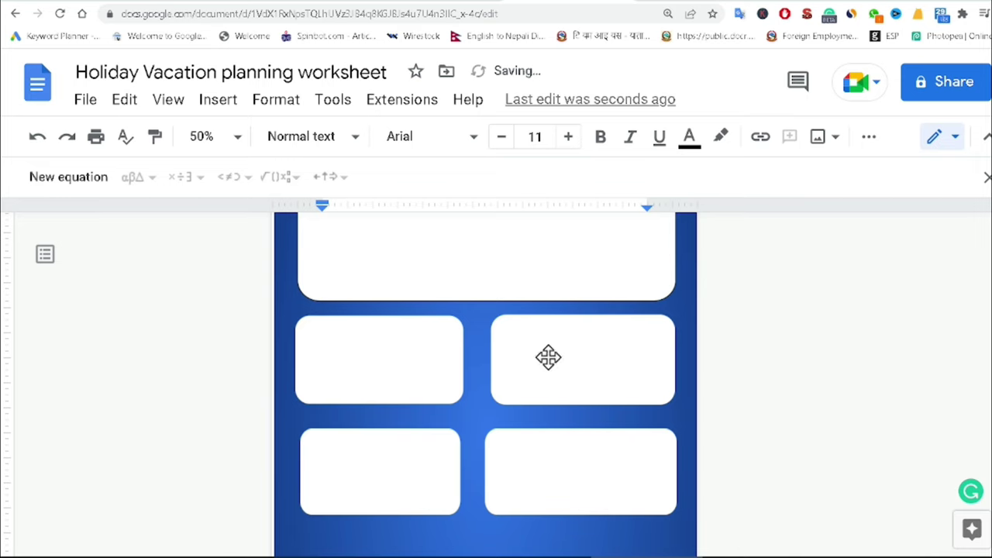
{"action": "scroll", "coordinate": [548, 356], "scroll_direction": "up", "scroll_amount": 1}
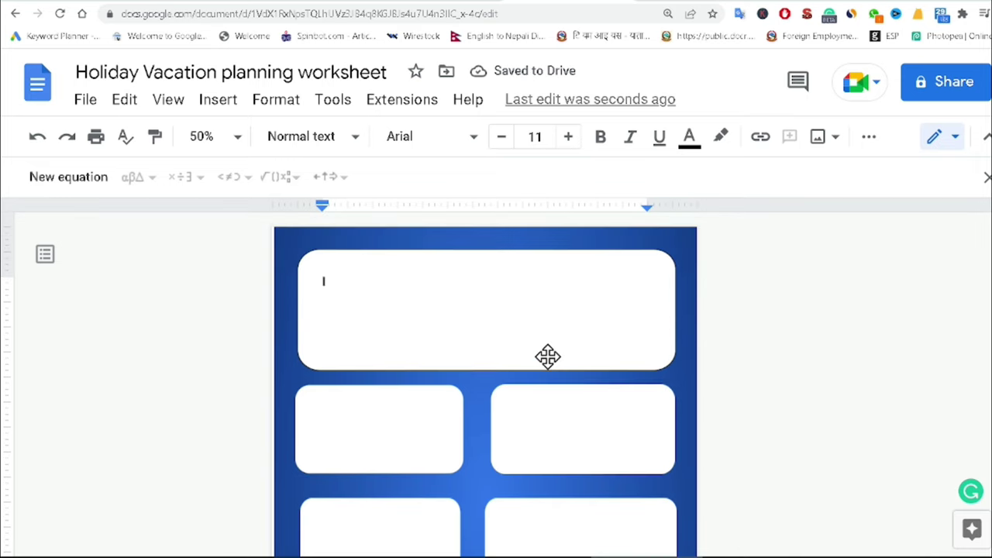
Start a new drawing and draw one wide rounded rectangle on the canvas.
{"action": "left_click", "coordinate": [209, 110]}
{"action": "mouse_move", "coordinate": [244, 210]}
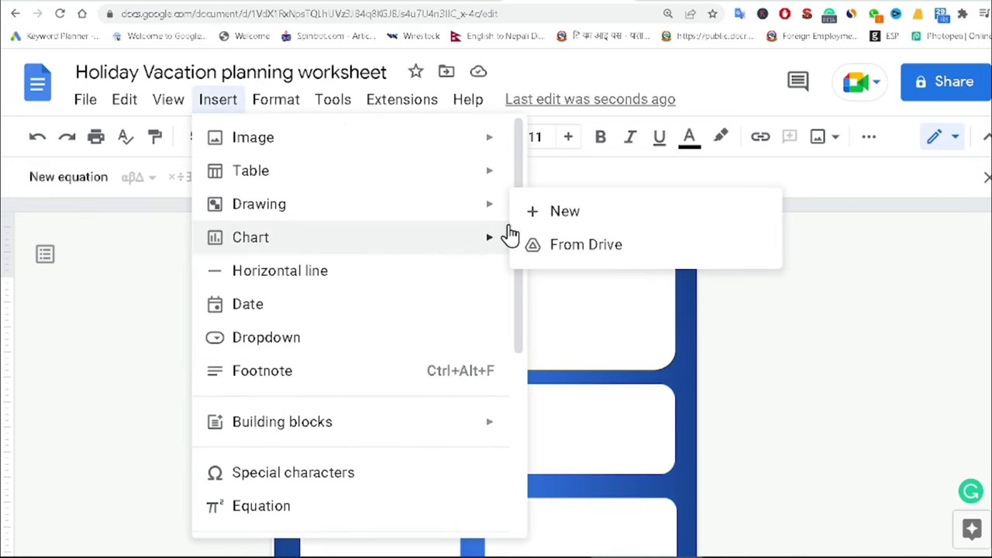
{"action": "left_click", "coordinate": [569, 216]}
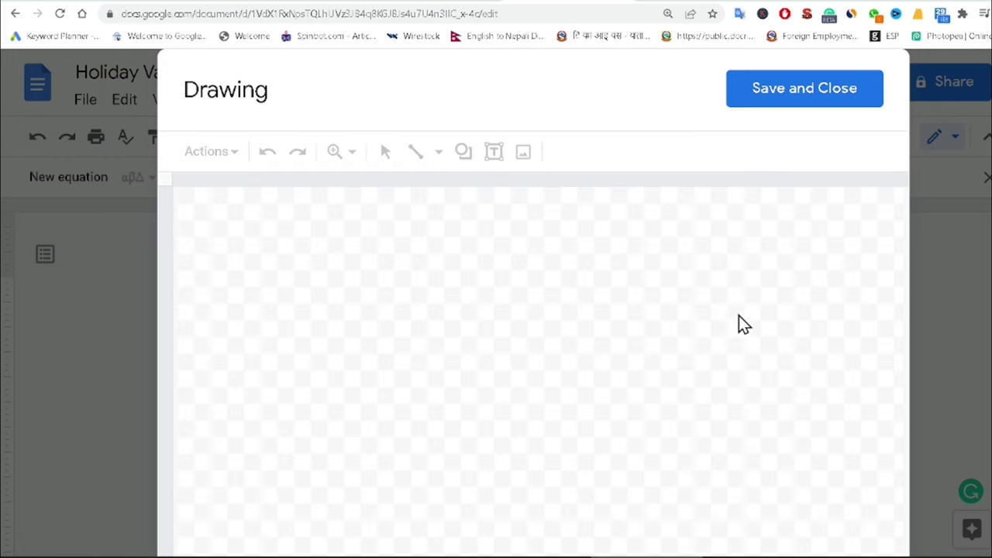
{"action": "left_click", "coordinate": [464, 153]}
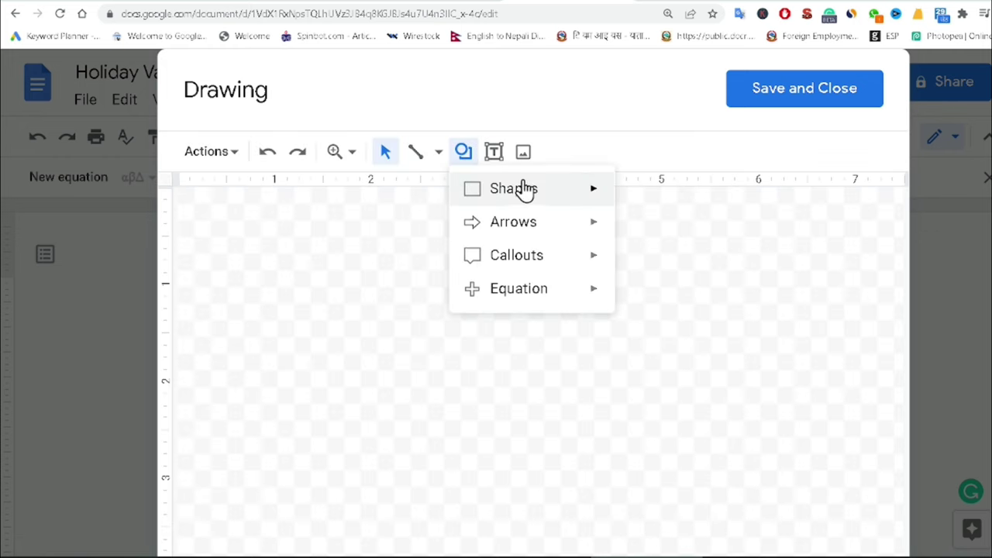
{"action": "mouse_move", "coordinate": [524, 189]}
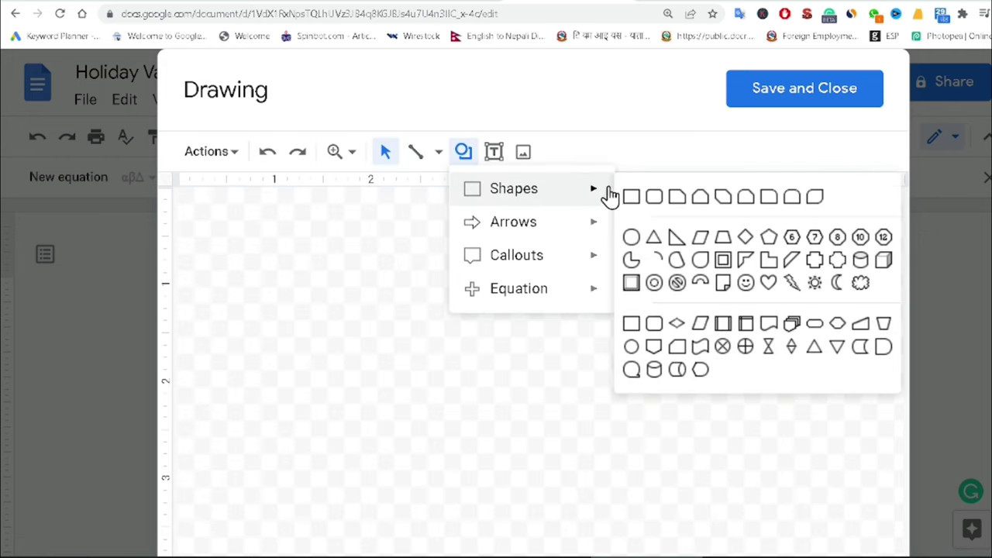
{"action": "left_click", "coordinate": [654, 197]}
{"action": "left_click_drag", "start_coordinate": [258, 225], "coordinate": [856, 428]}
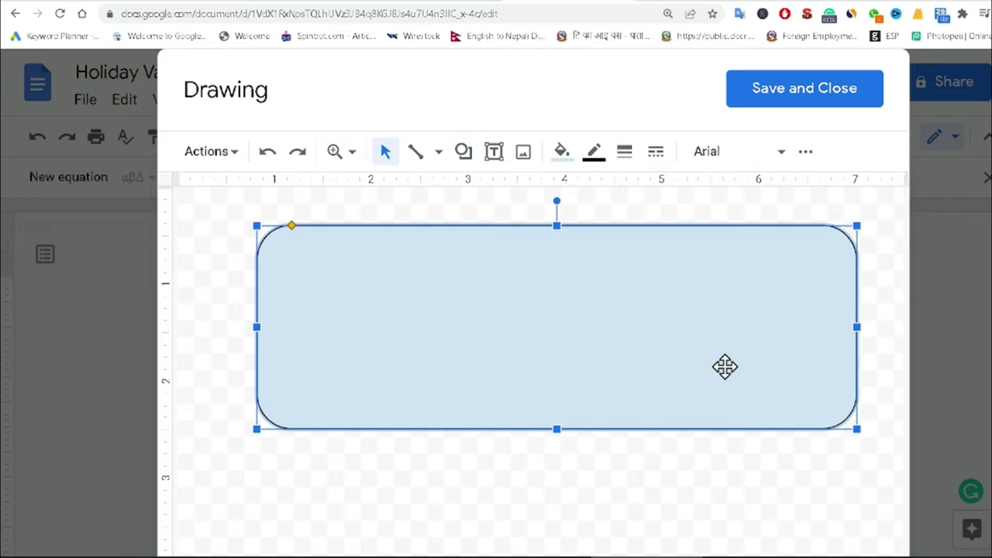
Give the rectangle a white fill and transparent border, then save it into the document.
{"action": "left_click", "coordinate": [568, 155]}
{"action": "left_click", "coordinate": [767, 296]}
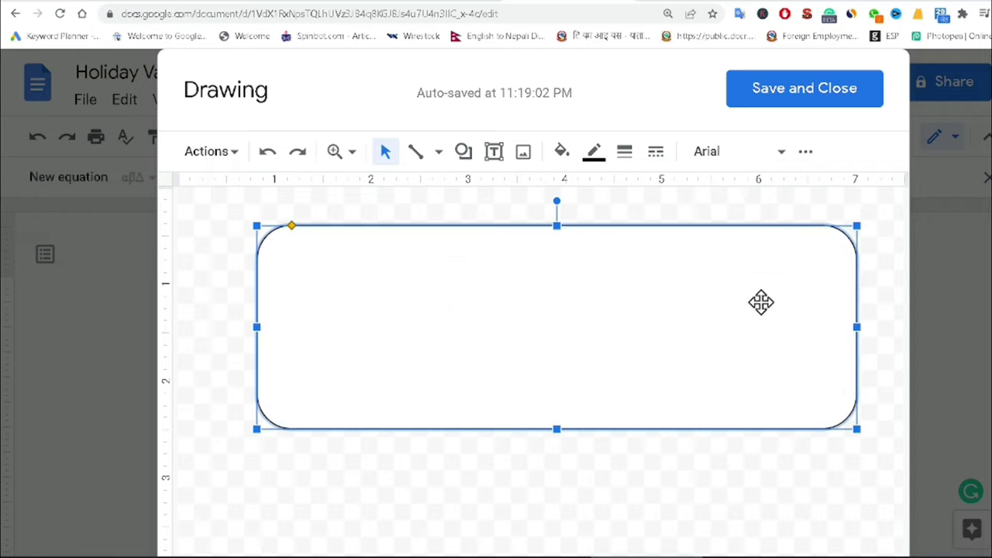
{"action": "left_click", "coordinate": [594, 154]}
{"action": "left_click", "coordinate": [676, 453]}
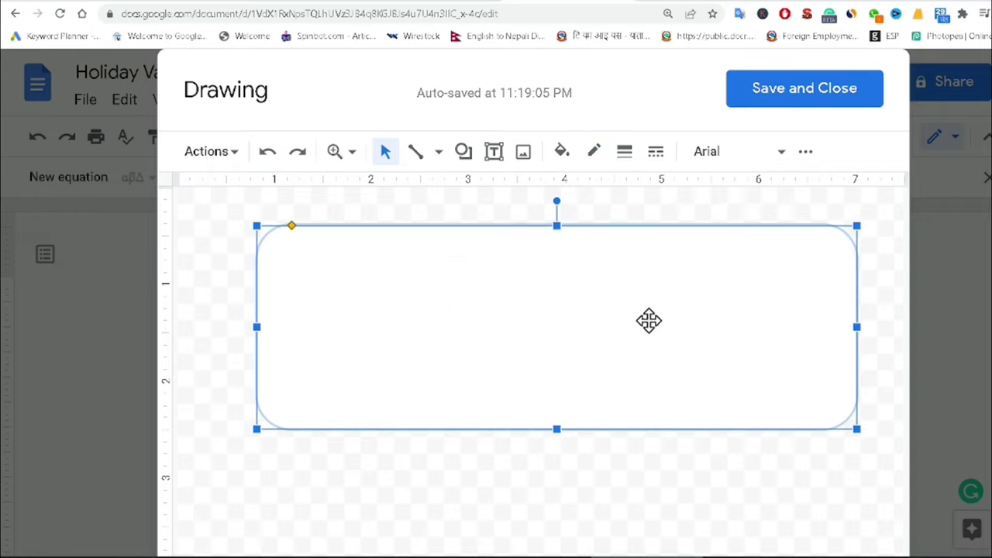
{"action": "left_click", "coordinate": [785, 96]}
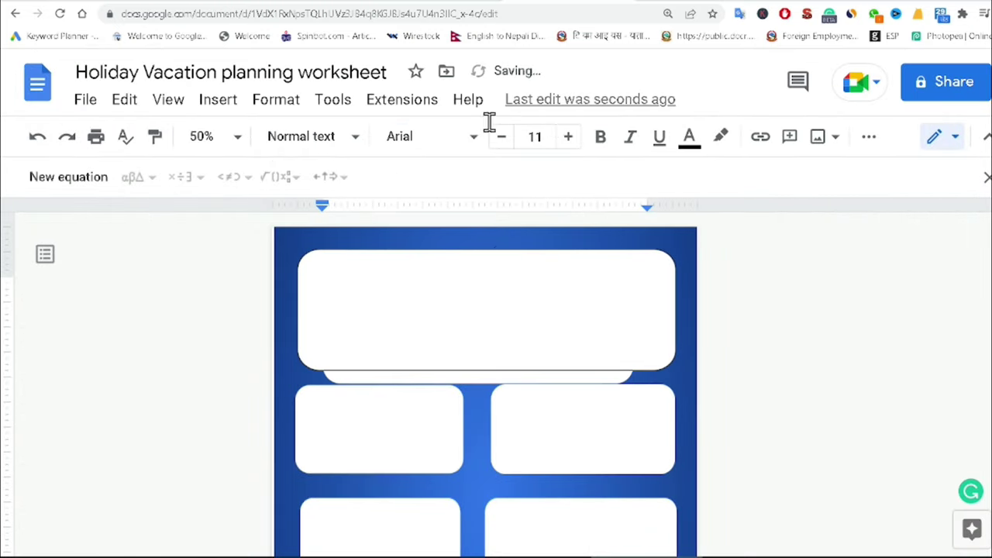
Set the new drawing to In front of text with fixed position on page.
{"action": "left_click", "coordinate": [489, 379]}
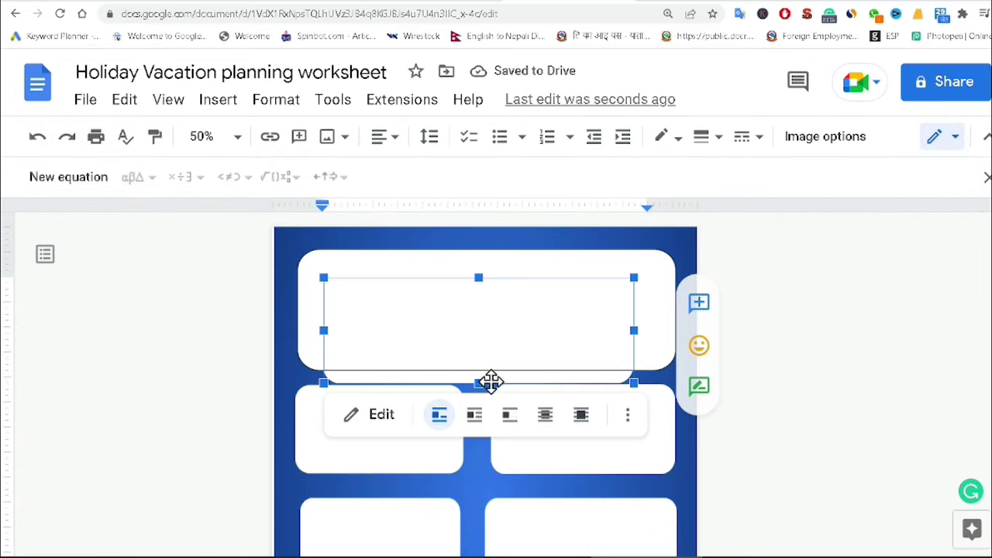
{"action": "left_click", "coordinate": [580, 416]}
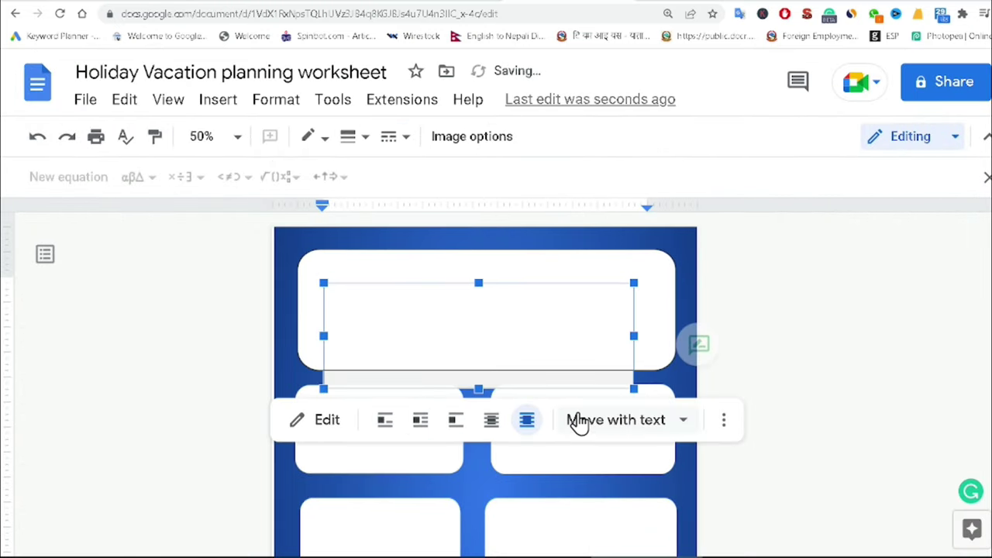
{"action": "left_click", "coordinate": [649, 425]}
{"action": "left_click", "coordinate": [626, 500]}
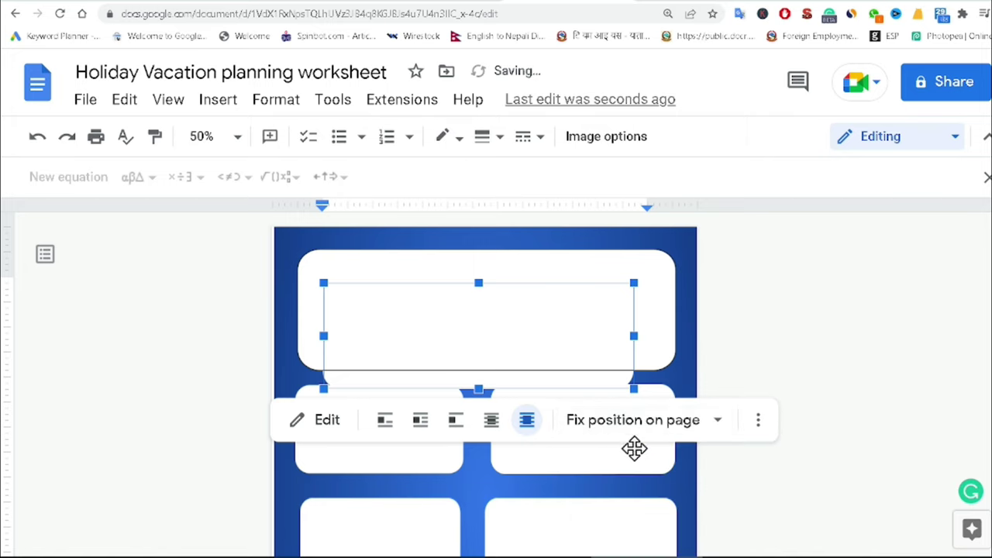
Drag the wide box down to the page bottom, below the two rows of boxes.
{"action": "scroll", "coordinate": [646, 299], "scroll_direction": "down", "scroll_amount": 3}
{"action": "scroll", "coordinate": [546, 280], "scroll_direction": "up", "scroll_amount": 2}
{"action": "mouse_move", "coordinate": [545, 281]}
{"action": "left_mouse_down"}
{"action": "mouse_move", "coordinate": [556, 534]}
{"action": "mouse_move", "coordinate": [534, 520]}
{"action": "left_mouse_up"}
{"action": "left_click_drag", "start_coordinate": [540, 439], "coordinate": [548, 431]}
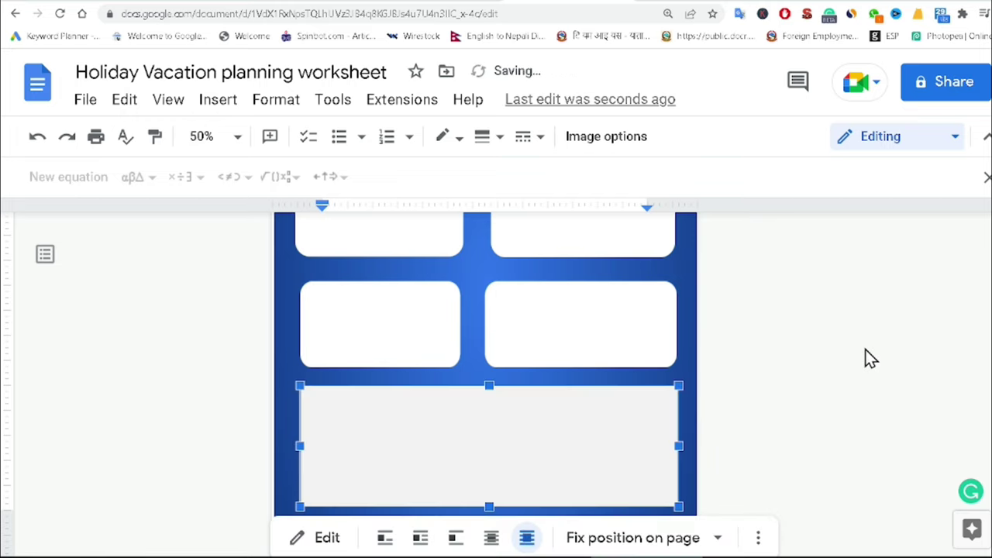
{"action": "left_click", "coordinate": [778, 342]}
Move the top box up-left and widen it to the right.
{"action": "scroll", "coordinate": [647, 377], "scroll_direction": "up", "scroll_amount": 3}
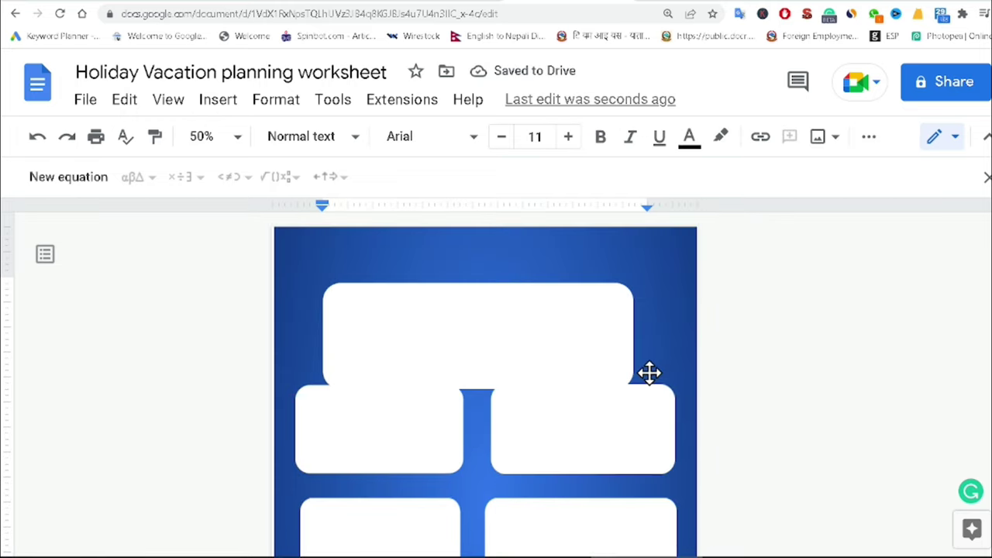
{"action": "left_click_drag", "start_coordinate": [503, 330], "coordinate": [482, 292]}
{"action": "left_click_drag", "start_coordinate": [628, 299], "coordinate": [665, 298]}
{"action": "left_click", "coordinate": [775, 294]}
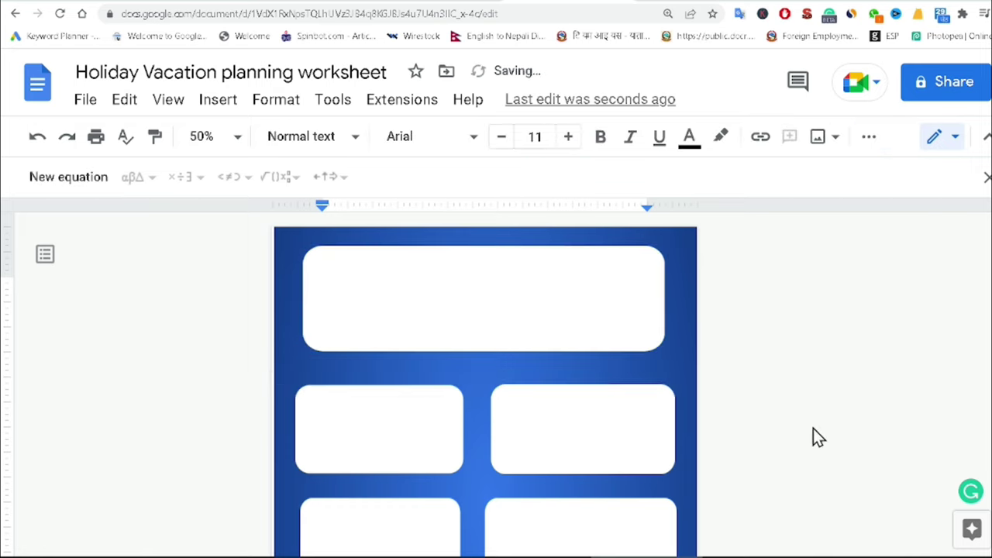
Scroll the page to check the wide bottom box and top box placement.
{"action": "scroll", "coordinate": [817, 426], "scroll_direction": "down", "scroll_amount": 3}
{"action": "scroll", "coordinate": [748, 405], "scroll_direction": "up", "scroll_amount": 3}
{"action": "scroll", "coordinate": [749, 403], "scroll_direction": "down", "scroll_amount": 3}
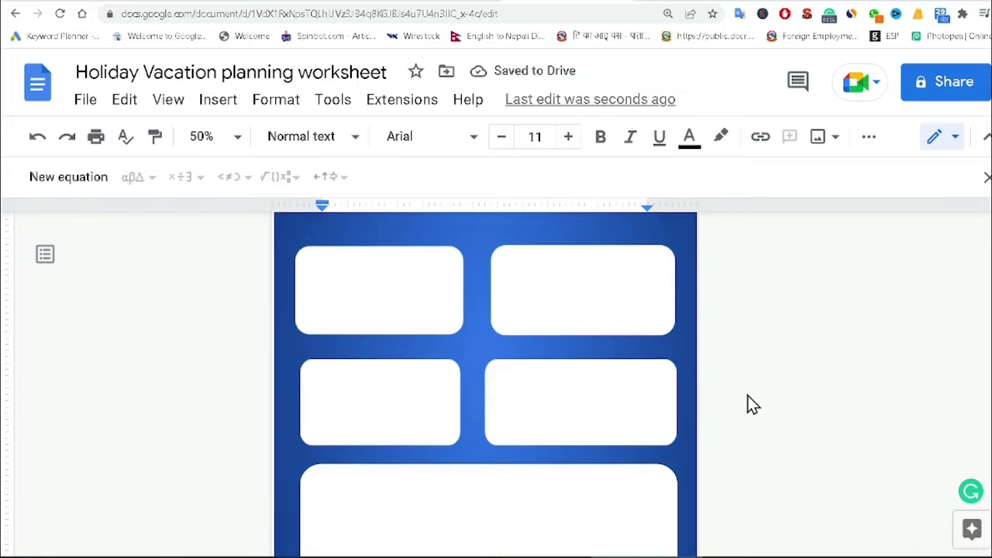
{"action": "scroll", "coordinate": [752, 402], "scroll_direction": "up", "scroll_amount": 3}
{"action": "scroll", "coordinate": [702, 327], "scroll_direction": "down", "scroll_amount": 3}
{"action": "scroll", "coordinate": [733, 381], "scroll_direction": "up", "scroll_amount": 3}
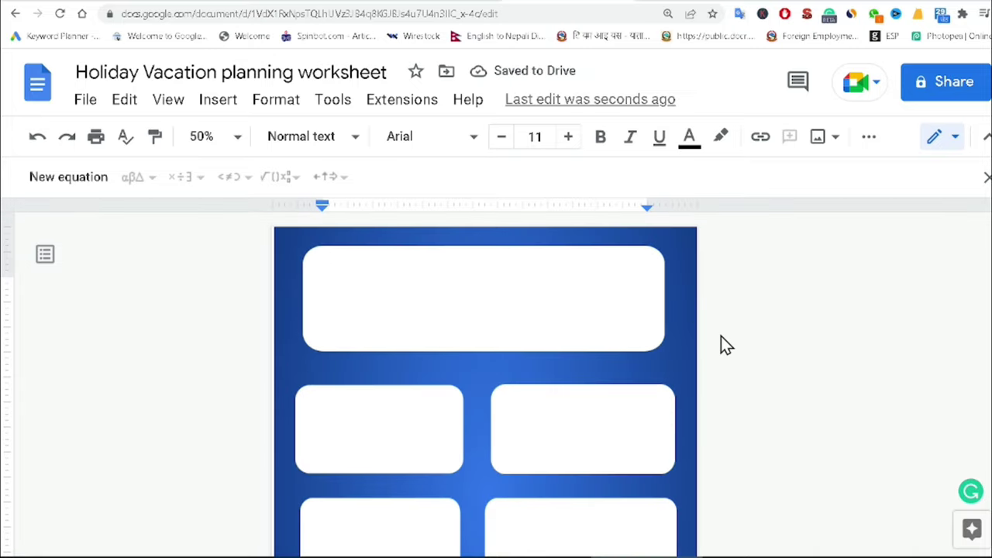
{"action": "scroll", "coordinate": [721, 346], "scroll_direction": "down", "scroll_amount": 3}
{"action": "scroll", "coordinate": [755, 392], "scroll_direction": "up", "scroll_amount": 1}
{"action": "scroll", "coordinate": [755, 421], "scroll_direction": "up", "scroll_amount": 1}
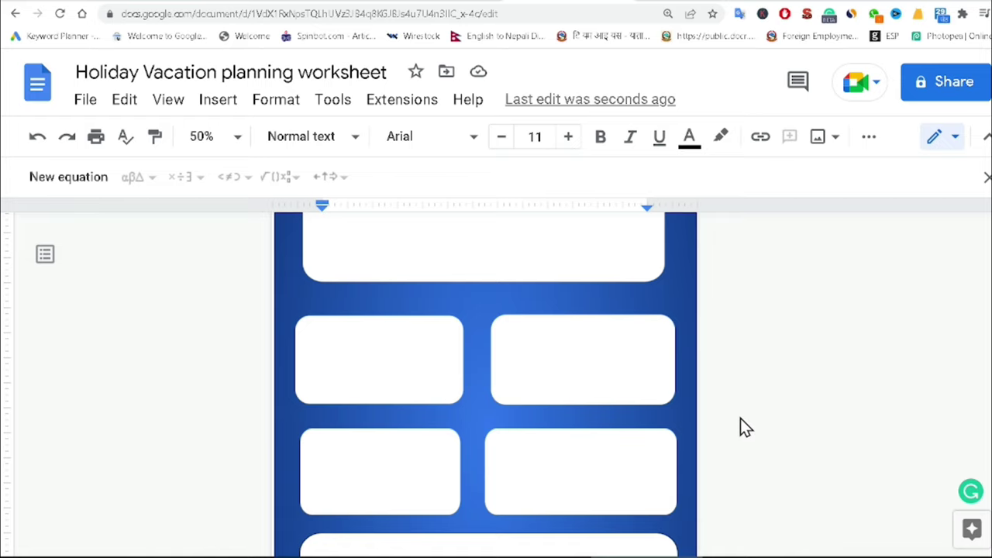
{"action": "scroll", "coordinate": [554, 430], "scroll_direction": "down", "scroll_amount": 2}
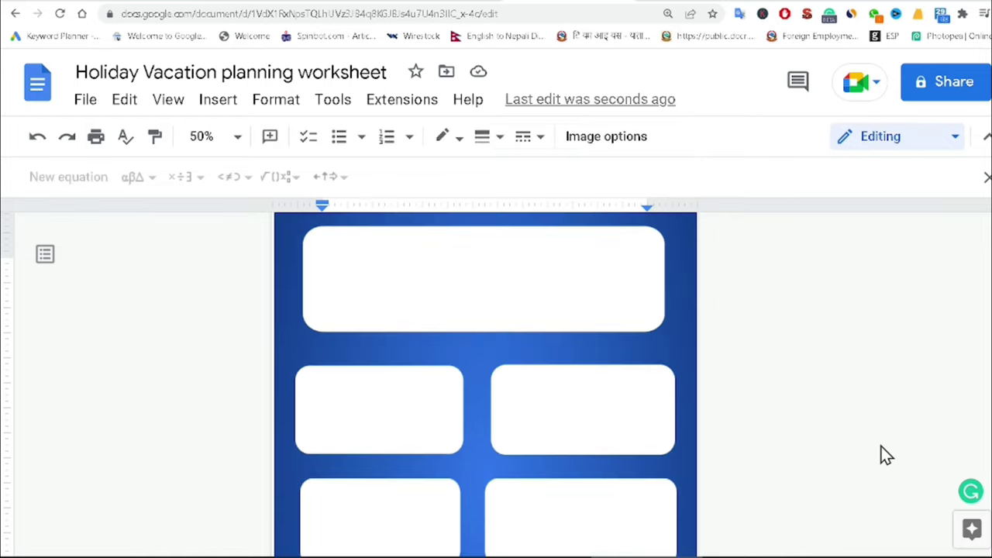
{"action": "left_click", "coordinate": [609, 401]}
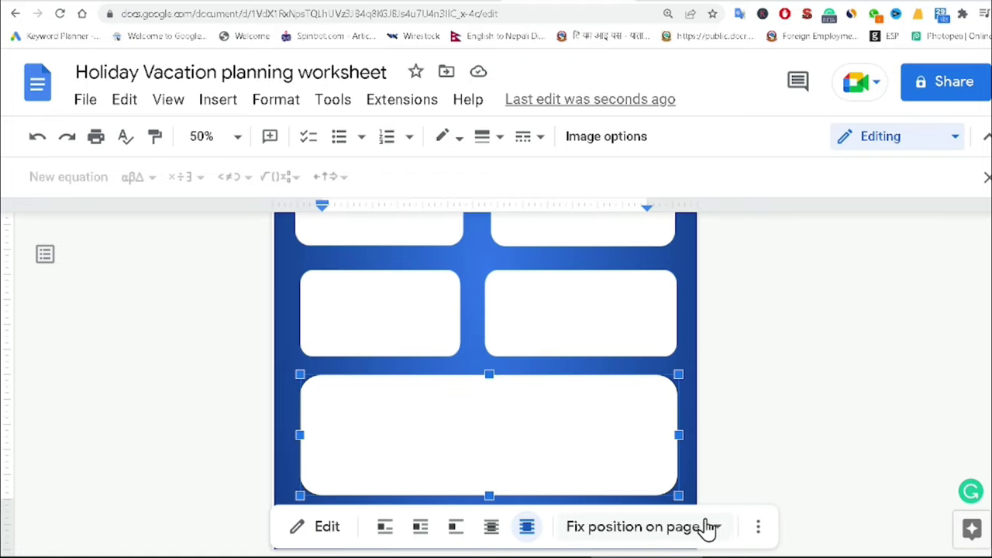
{"action": "left_click", "coordinate": [751, 432]}
{"action": "scroll", "coordinate": [750, 431], "scroll_direction": "up", "scroll_amount": 3}
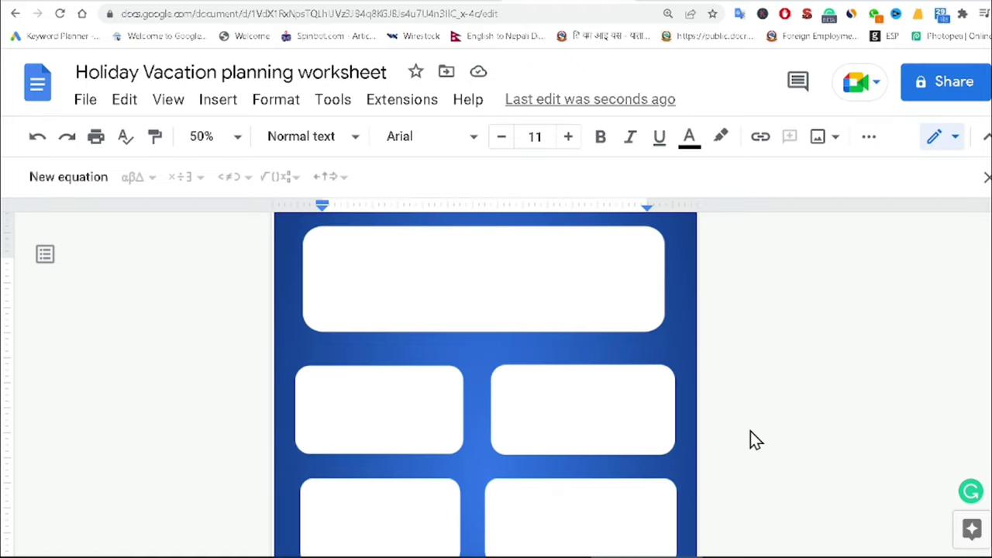
{"action": "scroll", "coordinate": [750, 431], "scroll_direction": "up", "scroll_amount": 1}
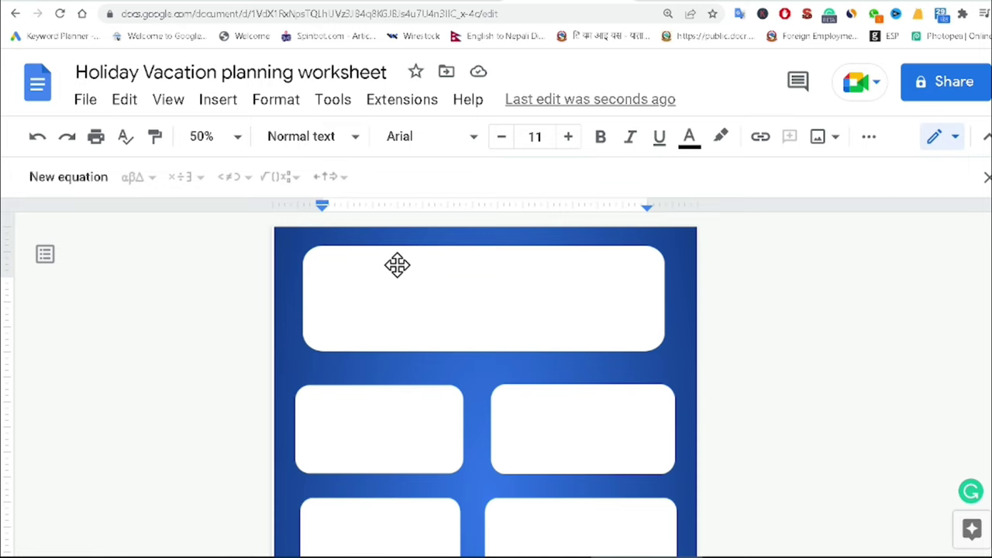
{"action": "left_click", "coordinate": [449, 277]}
{"action": "left_click", "coordinate": [571, 286]}
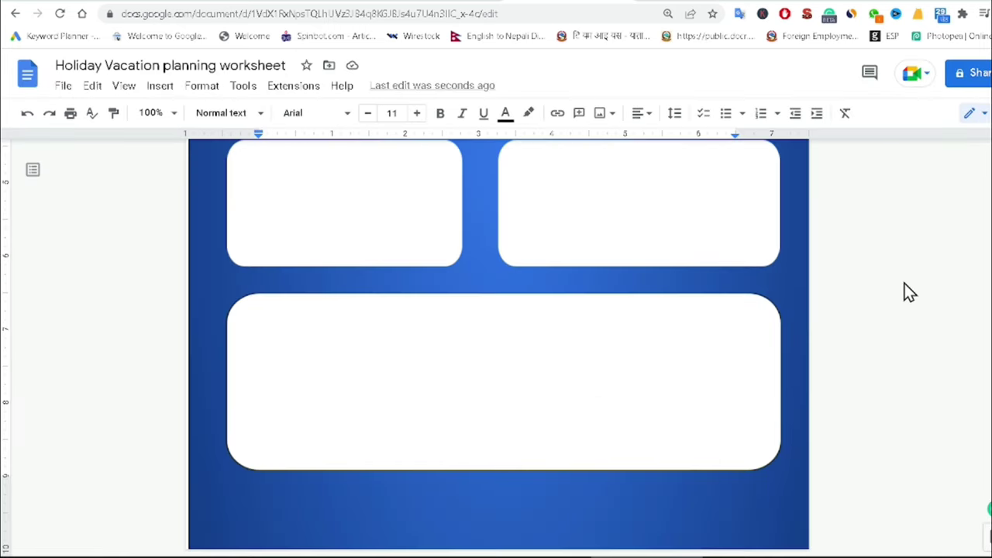
Nudge the large top box slightly to the right on the page.
{"action": "scroll", "coordinate": [909, 293], "scroll_direction": "up", "scroll_amount": 5}
{"action": "scroll", "coordinate": [793, 283], "scroll_direction": "down", "scroll_amount": 5}
{"action": "scroll", "coordinate": [874, 332], "scroll_direction": "up", "scroll_amount": 5}
{"action": "left_click", "coordinate": [525, 286]}
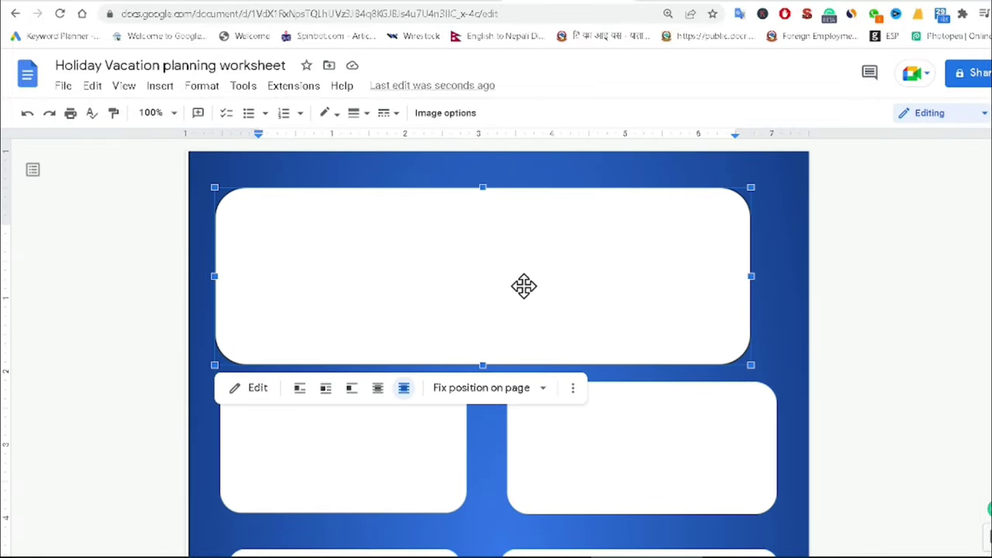
{"action": "left_click_drag", "start_coordinate": [524, 286], "coordinate": [535, 283]}
{"action": "left_click", "coordinate": [896, 328]}
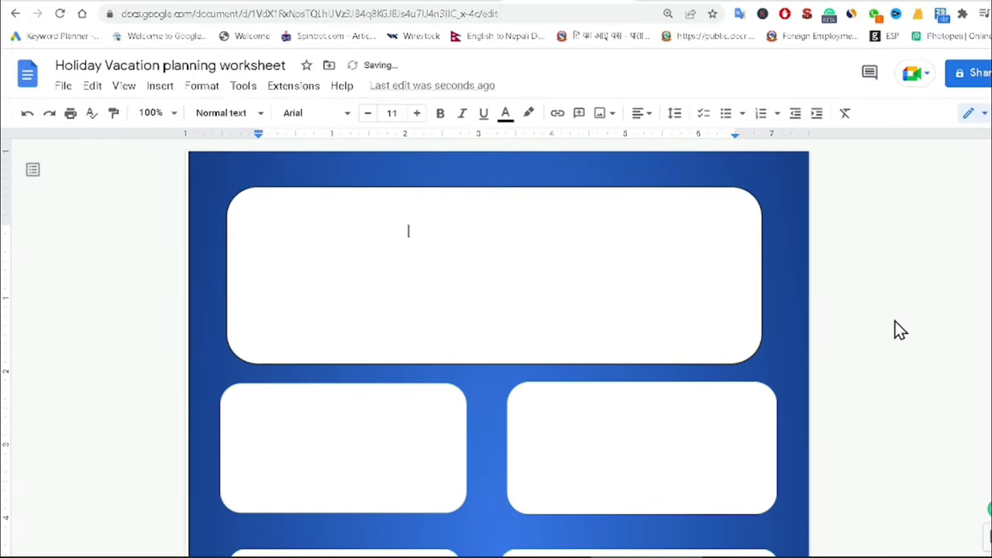
Set the zoom to 100% and select the large top rounded box.
{"action": "scroll", "coordinate": [896, 358], "scroll_direction": "down", "scroll_amount": 5}
{"action": "scroll", "coordinate": [891, 345], "scroll_direction": "up", "scroll_amount": 5}
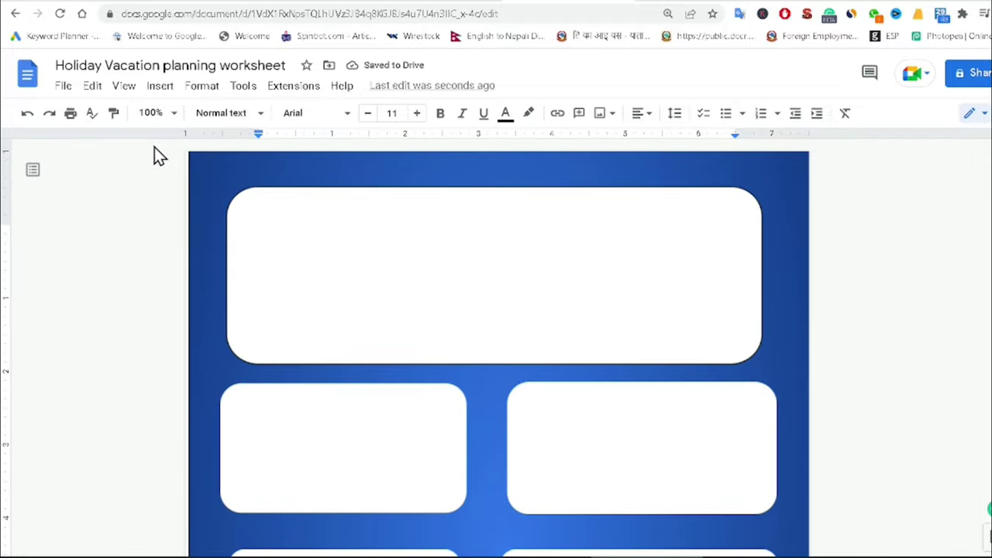
{"action": "left_click", "coordinate": [166, 114]}
{"action": "left_click", "coordinate": [168, 114]}
{"action": "left_click", "coordinate": [168, 114]}
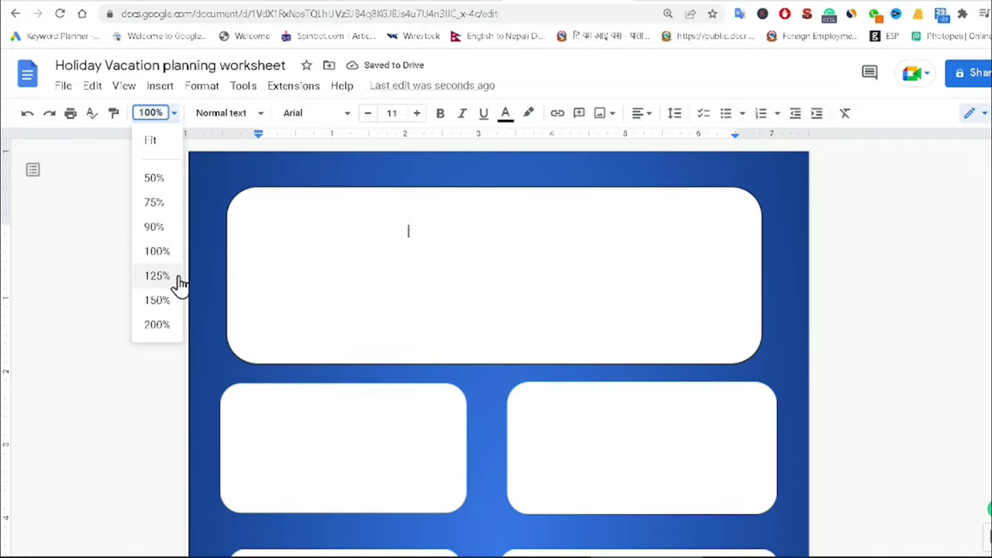
{"action": "left_click", "coordinate": [166, 147]}
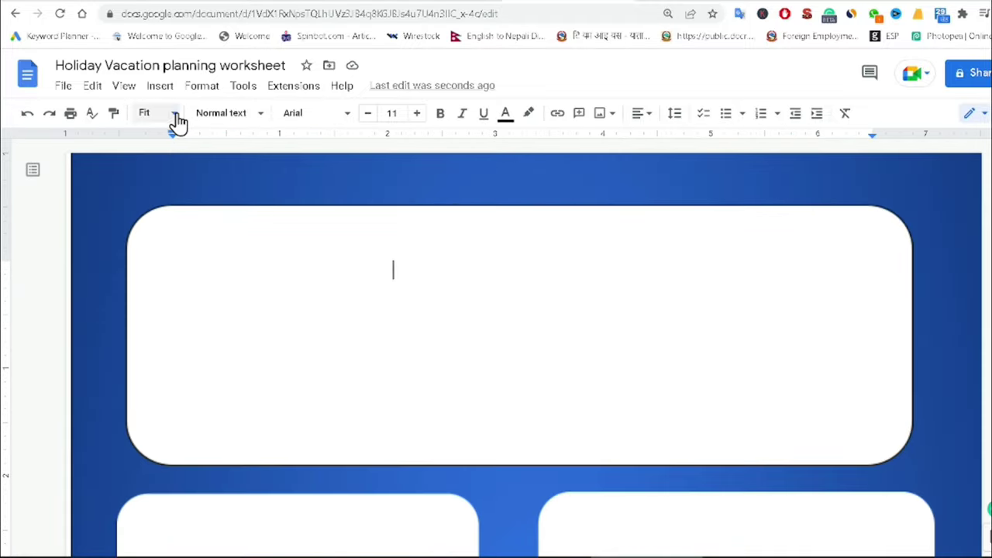
{"action": "left_click", "coordinate": [175, 118]}
{"action": "left_click", "coordinate": [161, 254]}
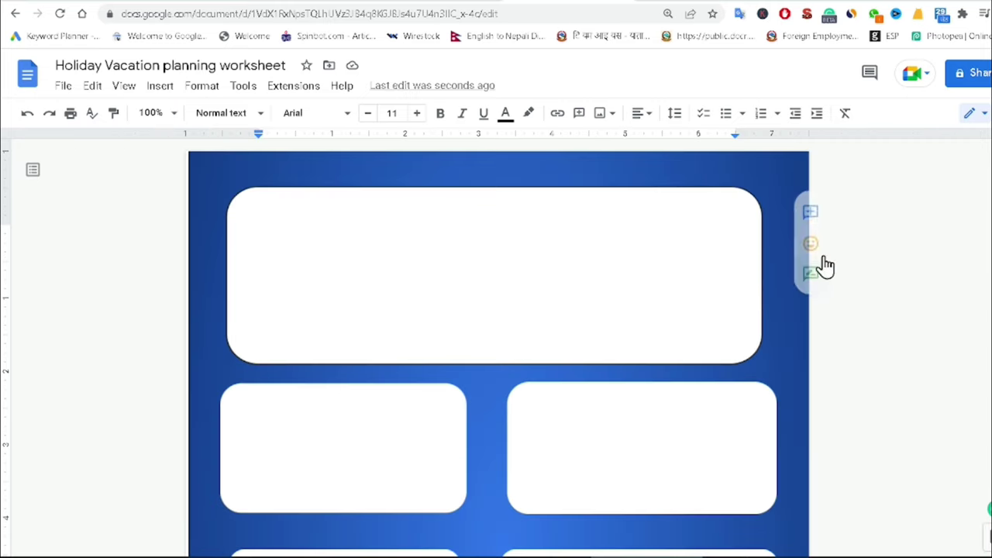
{"action": "left_click", "coordinate": [478, 320]}
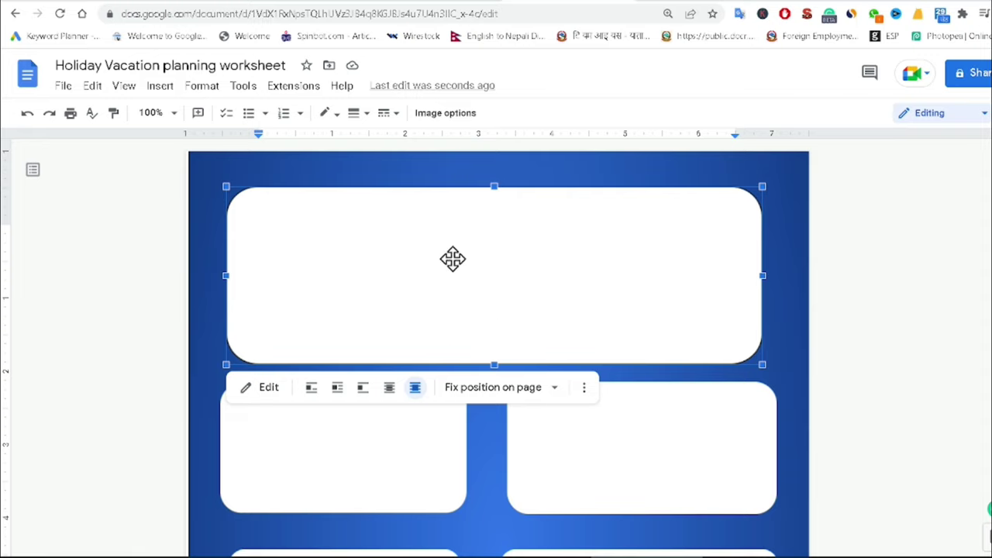
Open the top box in the drawing editor and start Edit text on its rounded rectangle.
{"action": "left_click", "coordinate": [268, 389]}
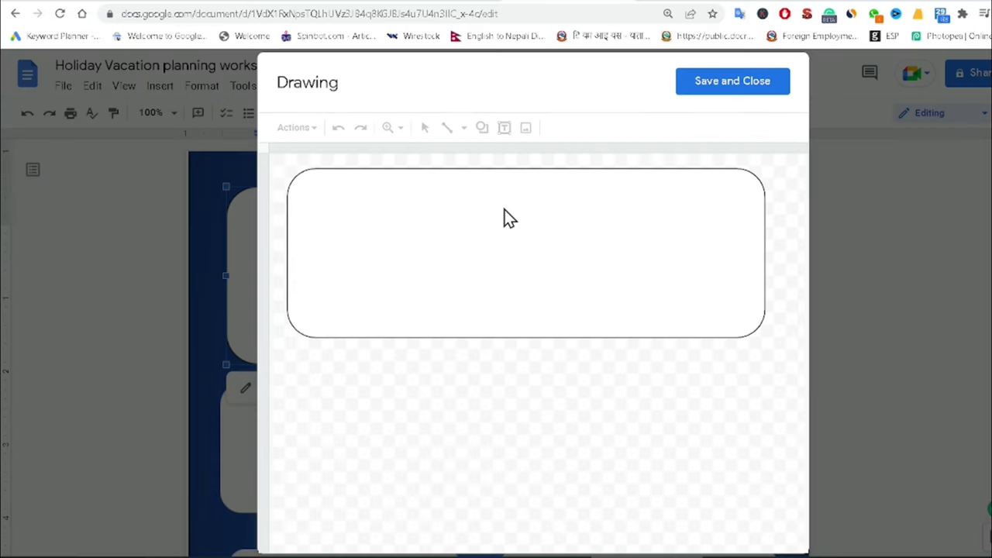
{"action": "left_click", "coordinate": [540, 239]}
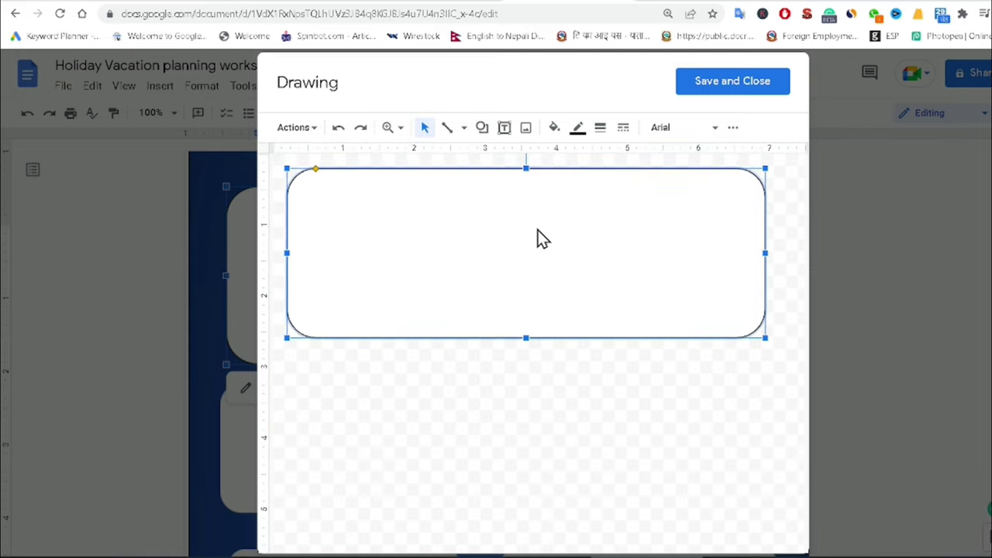
{"action": "right_click", "coordinate": [459, 208]}
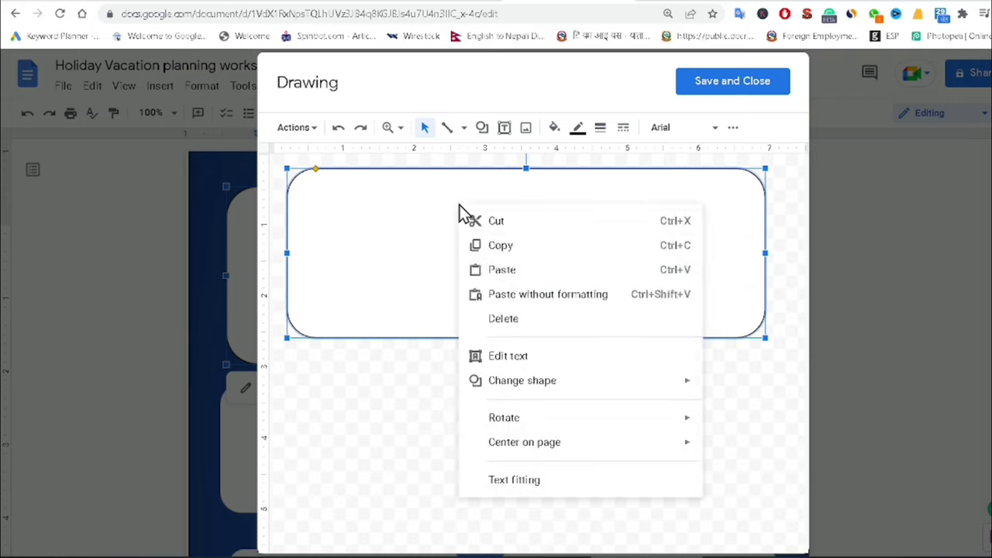
{"action": "left_click", "coordinate": [517, 360]}
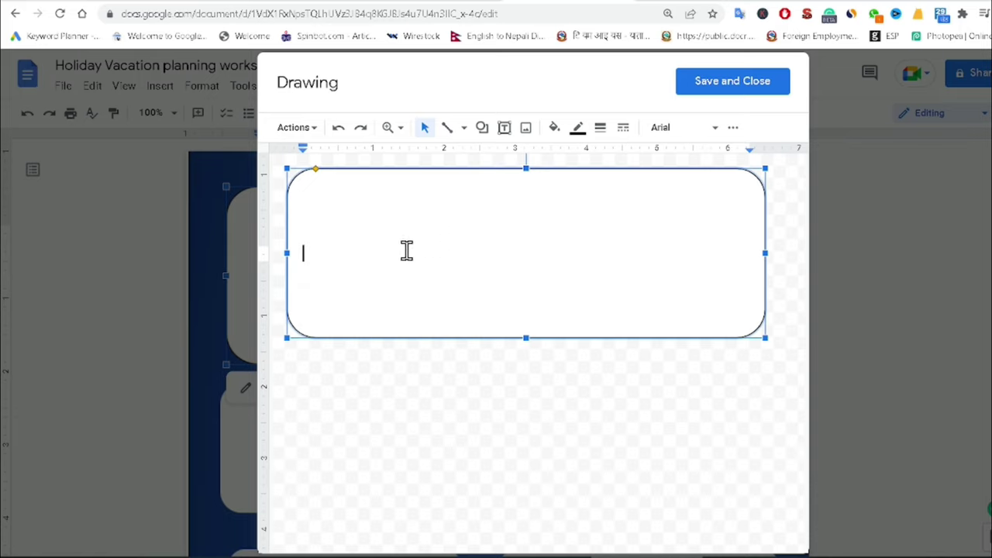
Type the DREAM HOLIDAY heading and a 'complete following questions' line, then select all the text.
{"action": "type", "text": "dRE"}
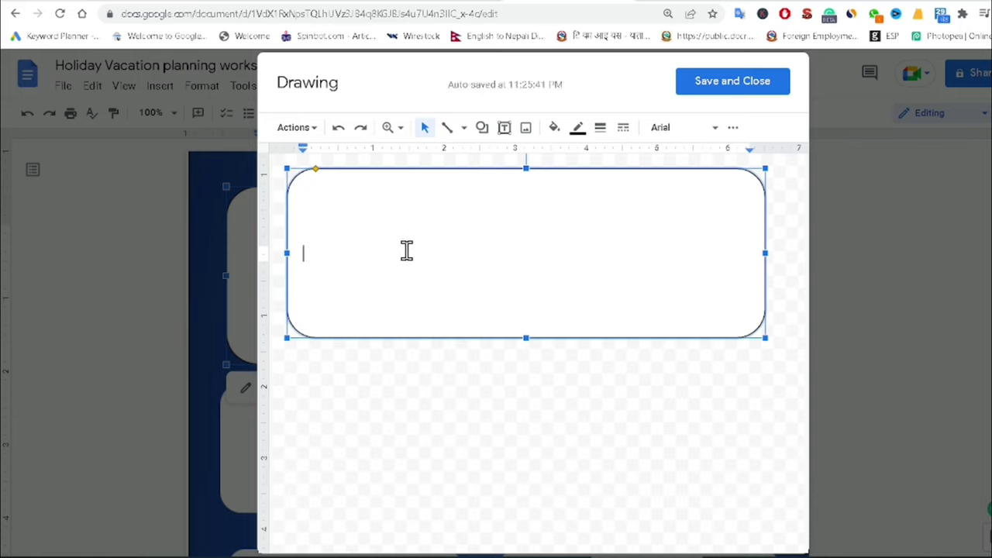
{"action": "type", "text": "DREAM HOLIDAY"}
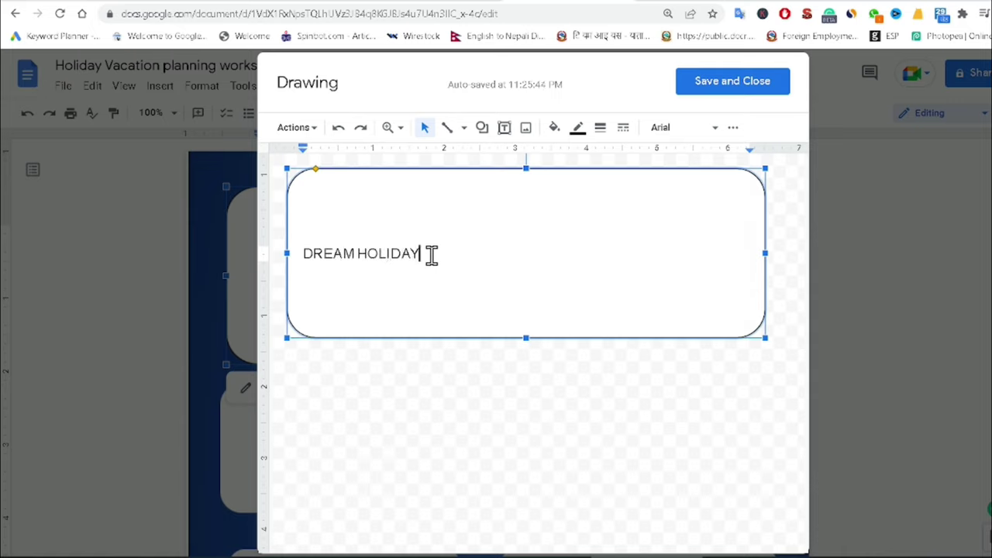
{"action": "key", "text": "Return"}
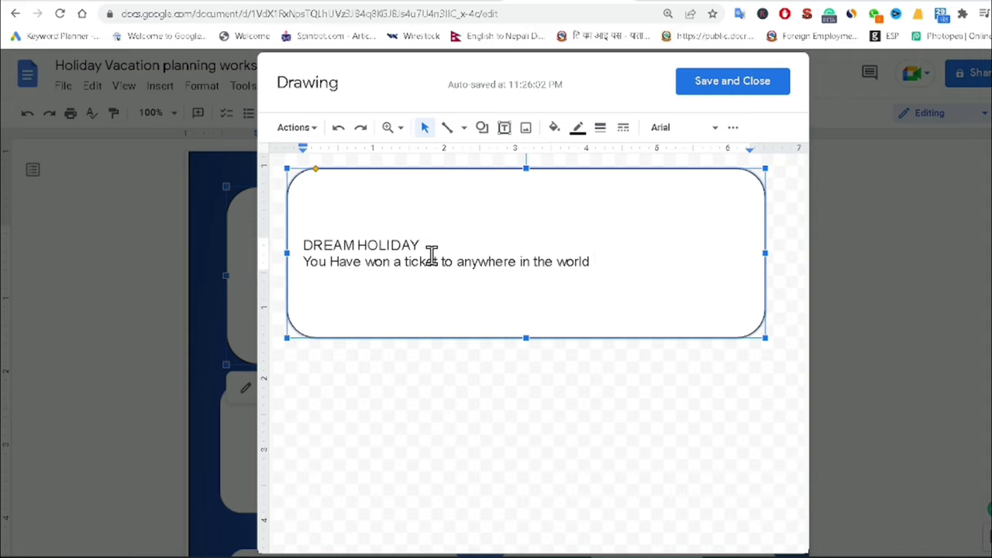
{"action": "type", "text": "complete follow"}
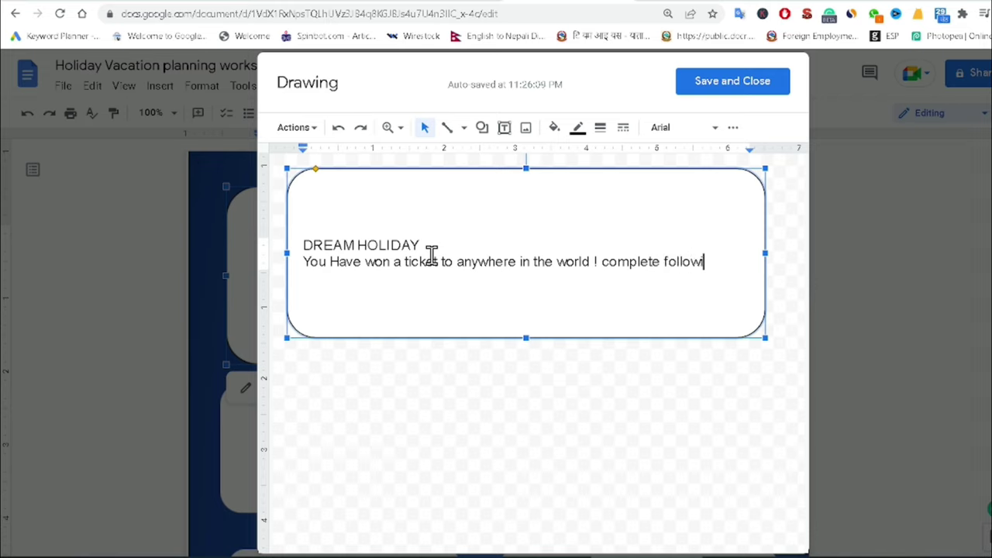
{"action": "type", "text": "ing questions as you plan your trips"}
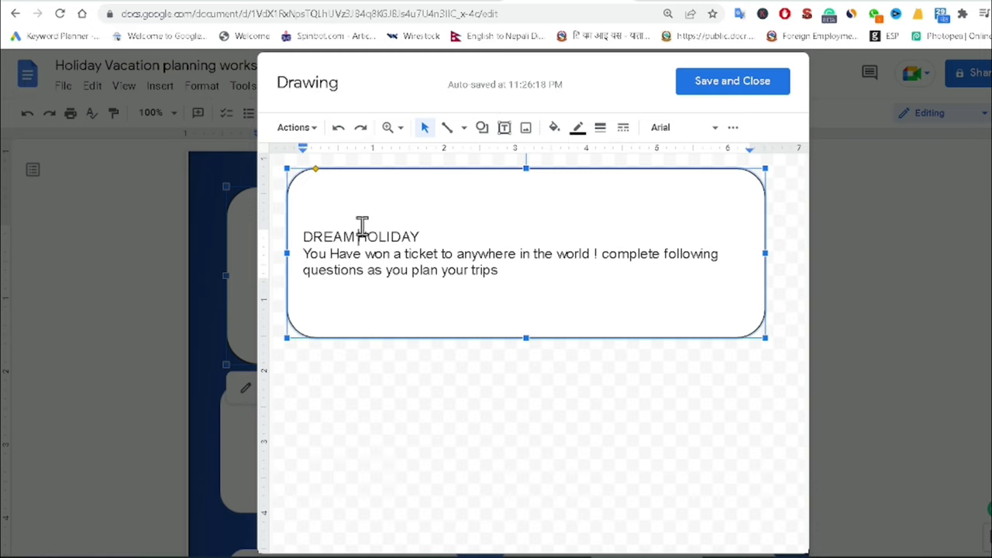
{"action": "key", "text": "ctrl+a"}
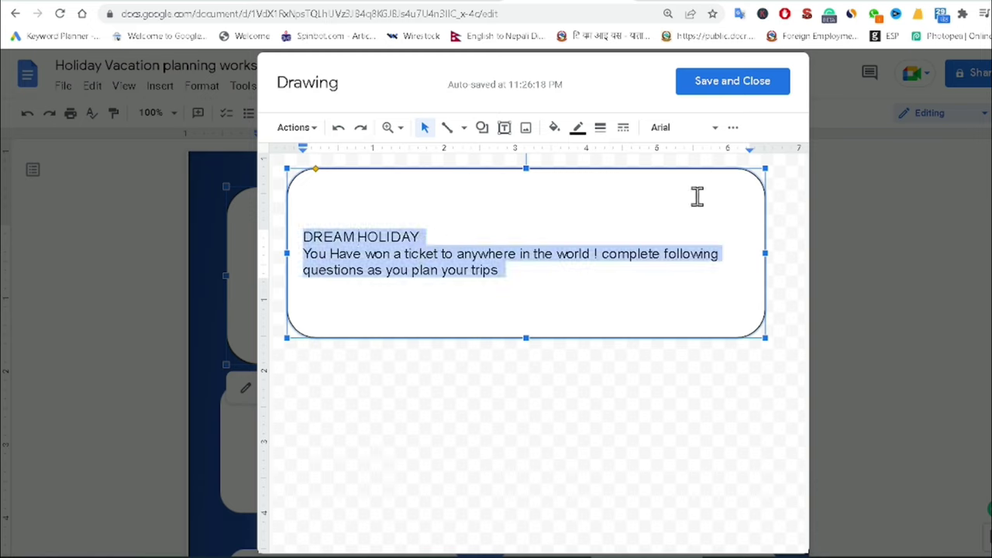
Align the box's text to the top and centre it horizontally.
{"action": "left_click", "coordinate": [733, 127]}
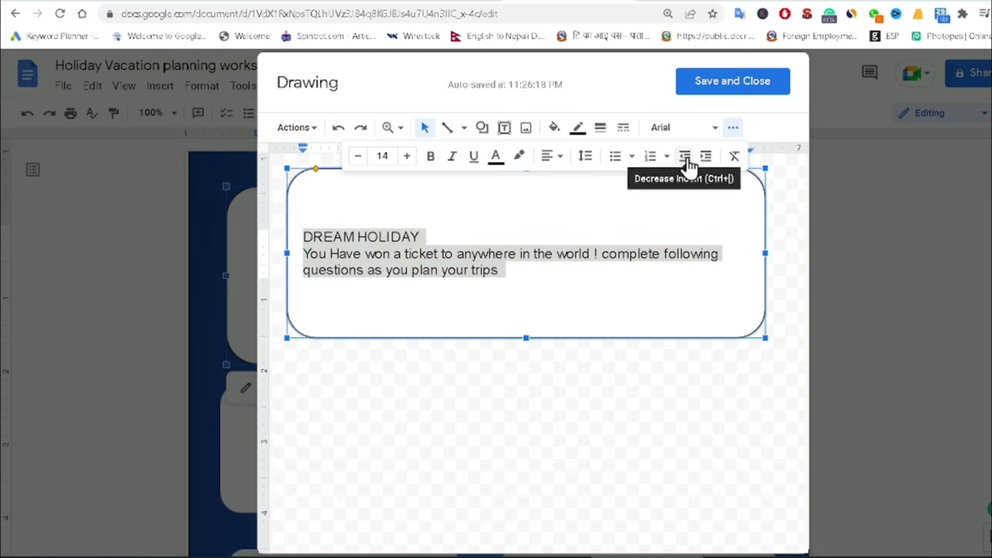
{"action": "left_click", "coordinate": [554, 156]}
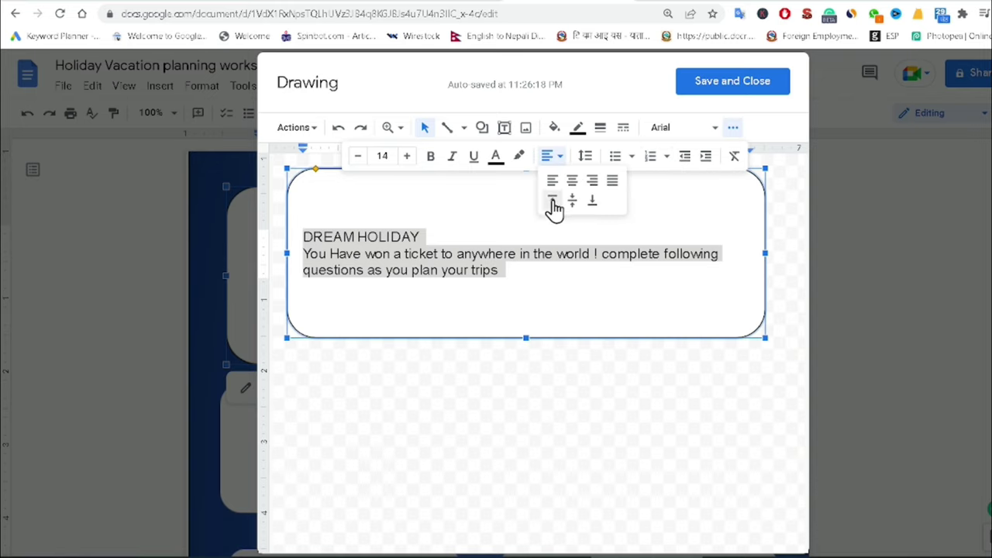
{"action": "left_click", "coordinate": [553, 202]}
{"action": "left_click", "coordinate": [558, 156]}
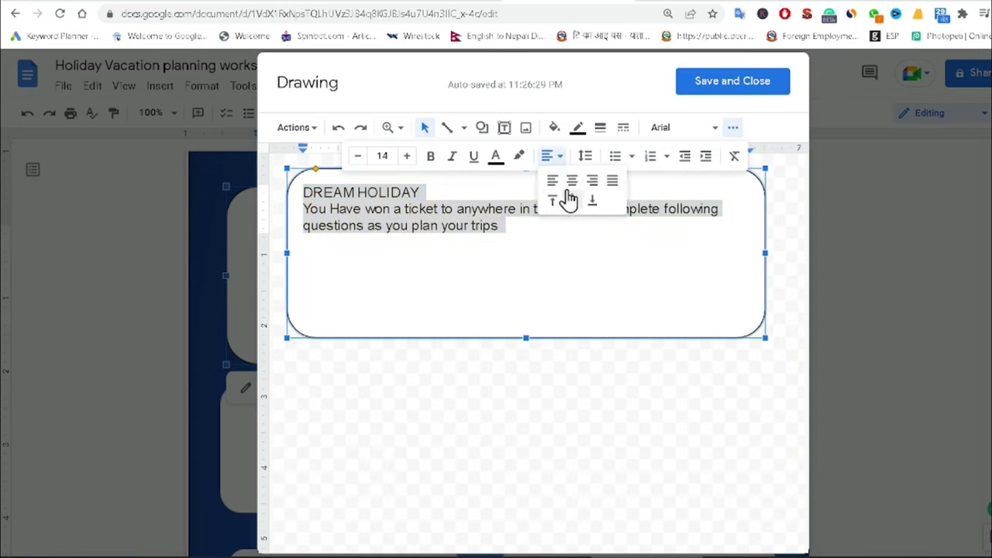
{"action": "left_click", "coordinate": [572, 180]}
{"action": "left_click", "coordinate": [511, 226]}
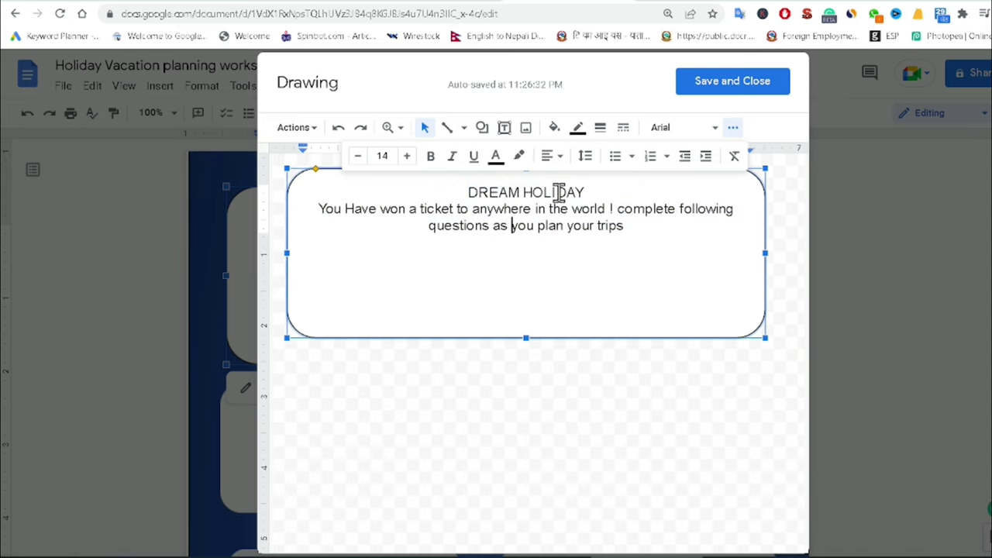
Make the DREAM HOLIDAY heading bold.
{"action": "left_click_drag", "start_coordinate": [584, 192], "coordinate": [457, 191]}
{"action": "left_click", "coordinate": [430, 156]}
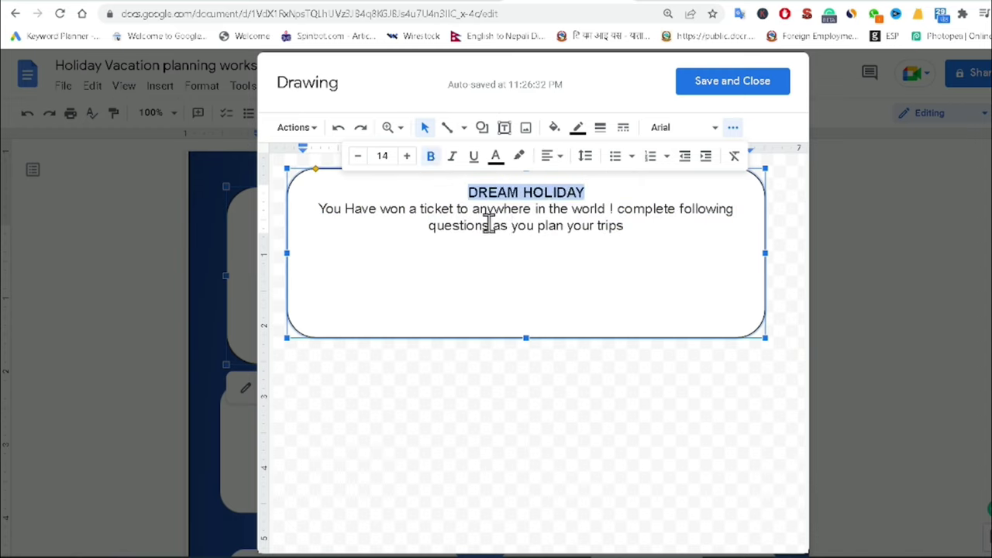
{"action": "left_click", "coordinate": [489, 226]}
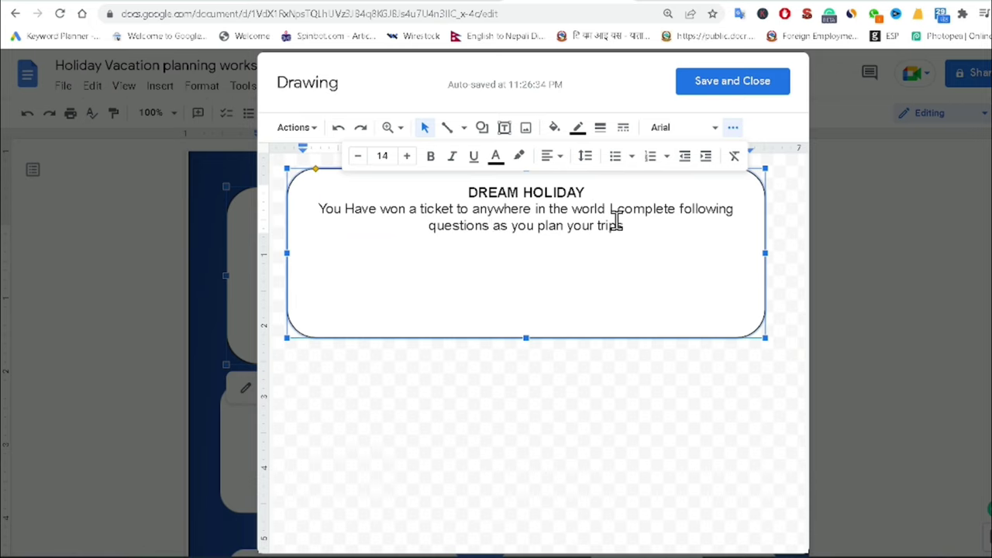
{"action": "left_click_drag", "start_coordinate": [624, 225], "coordinate": [450, 190]}
Set the text to Pacifico and enlarge the DREAM HOLIDAY heading three steps.
{"action": "left_click", "coordinate": [709, 131]}
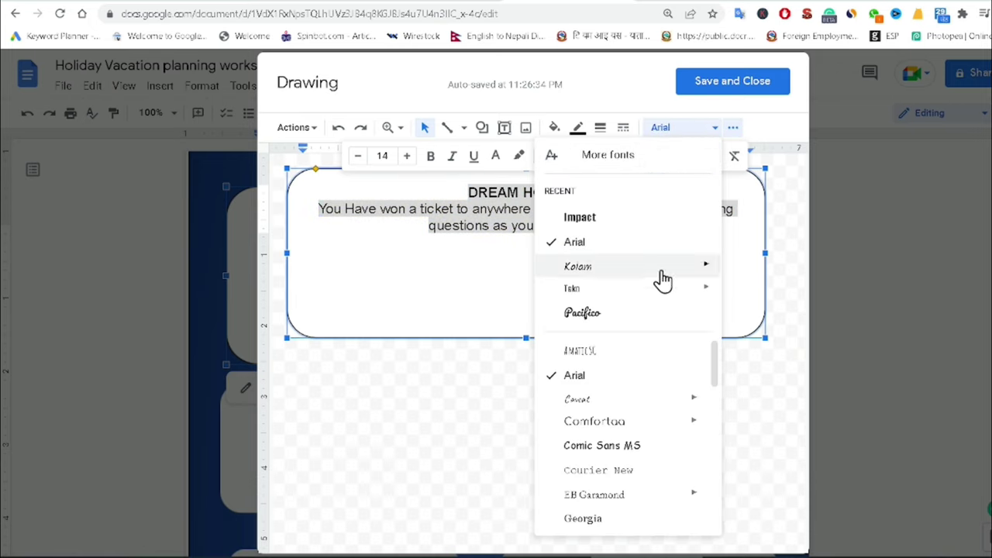
{"action": "left_click", "coordinate": [614, 319]}
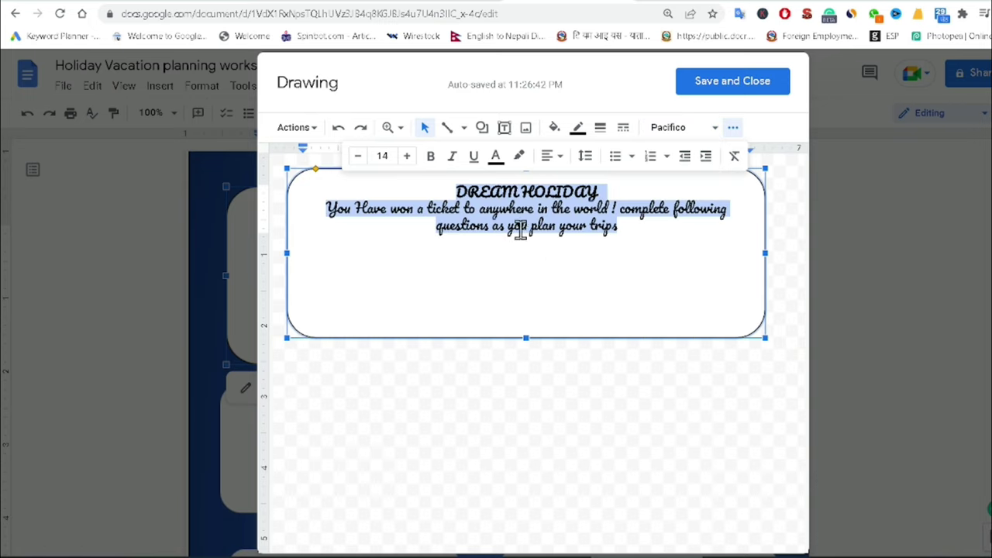
{"action": "left_click_drag", "start_coordinate": [619, 190], "coordinate": [454, 188]}
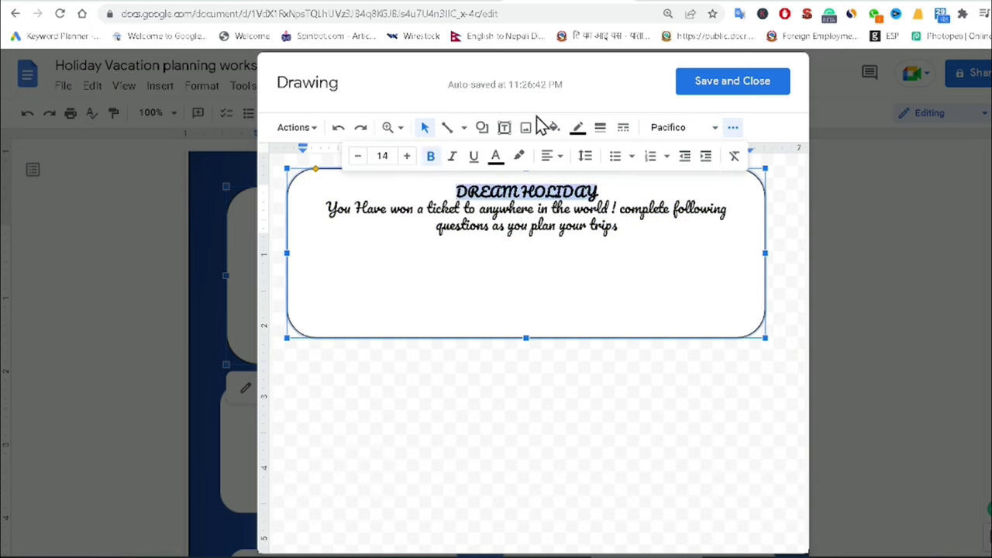
{"action": "left_click", "coordinate": [407, 157]}
{"action": "left_click", "coordinate": [407, 158]}
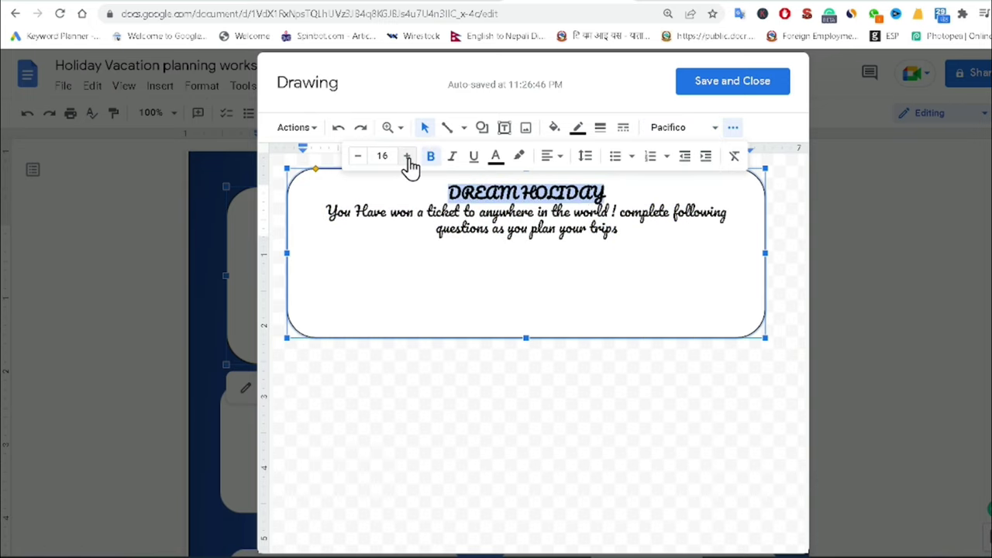
{"action": "left_click", "coordinate": [407, 158]}
{"action": "left_click", "coordinate": [406, 157]}
{"action": "left_click", "coordinate": [407, 157]}
{"action": "left_click", "coordinate": [617, 233]}
Switch all the box's text to Comic Sans MS.
{"action": "left_click_drag", "start_coordinate": [628, 233], "coordinate": [432, 181]}
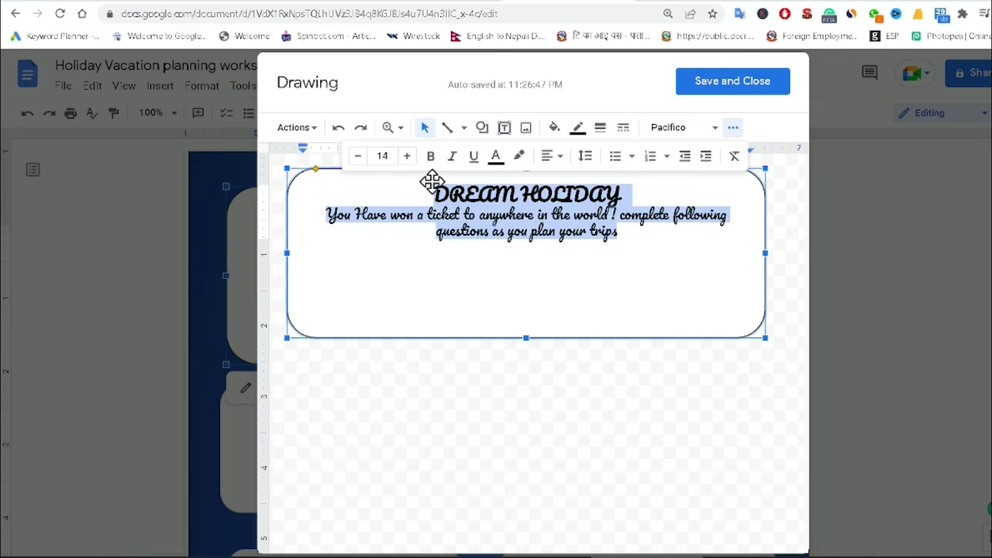
{"action": "left_click", "coordinate": [671, 129]}
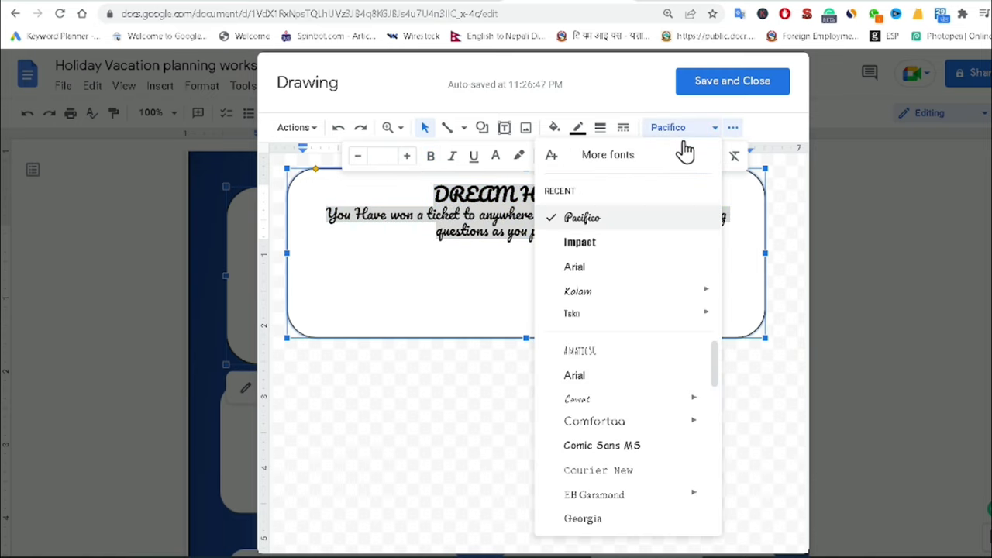
{"action": "left_click", "coordinate": [630, 455]}
{"action": "left_click", "coordinate": [593, 228]}
{"action": "left_click", "coordinate": [618, 193]}
{"action": "triple_click", "coordinate": [545, 194]}
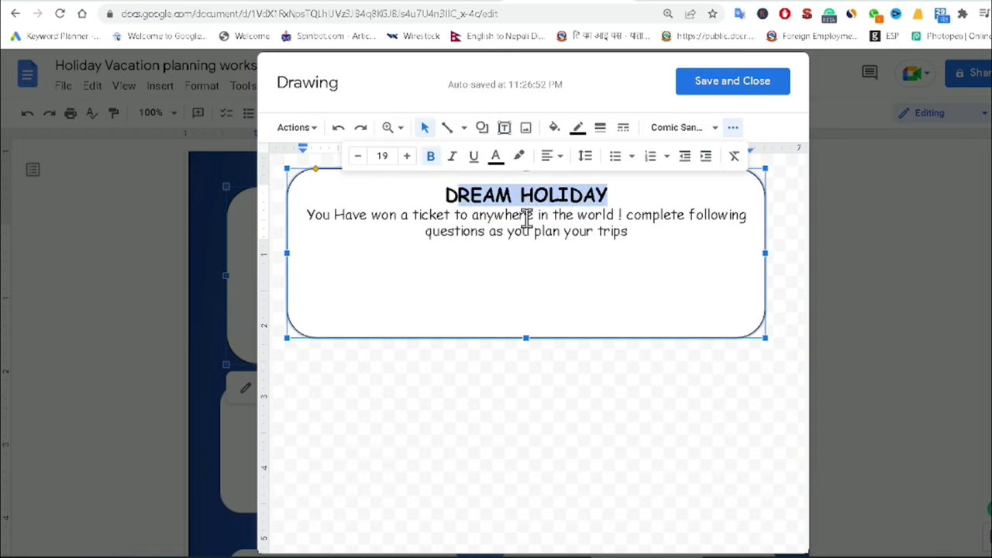
{"action": "left_click", "coordinate": [536, 215]}
Enlarge the heading and message text by six font-size steps.
{"action": "left_click_drag", "start_coordinate": [626, 230], "coordinate": [294, 184]}
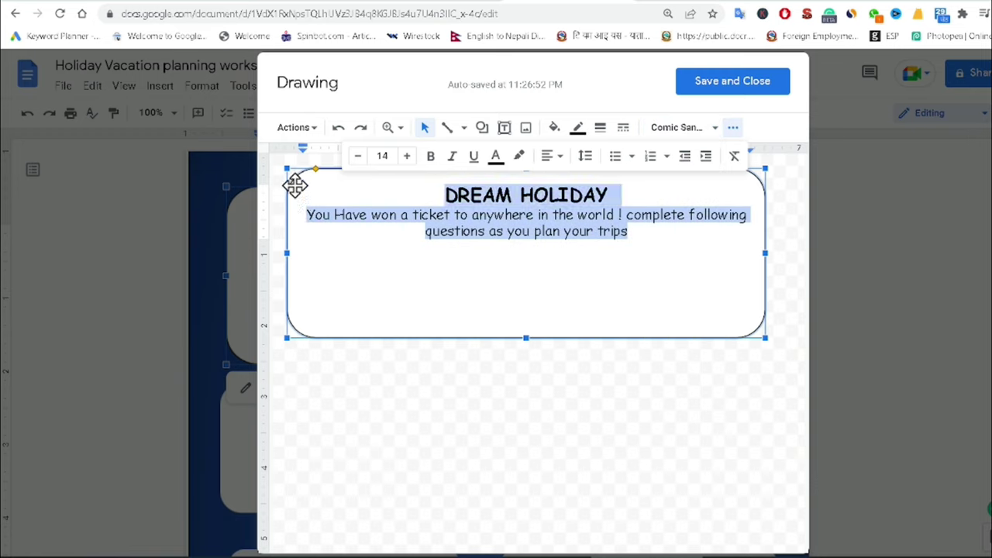
{"action": "left_click", "coordinate": [408, 159]}
{"action": "left_click", "coordinate": [408, 159]}
{"action": "left_click", "coordinate": [408, 158]}
{"action": "left_click", "coordinate": [408, 158]}
{"action": "left_click", "coordinate": [408, 159]}
{"action": "left_click", "coordinate": [408, 159]}
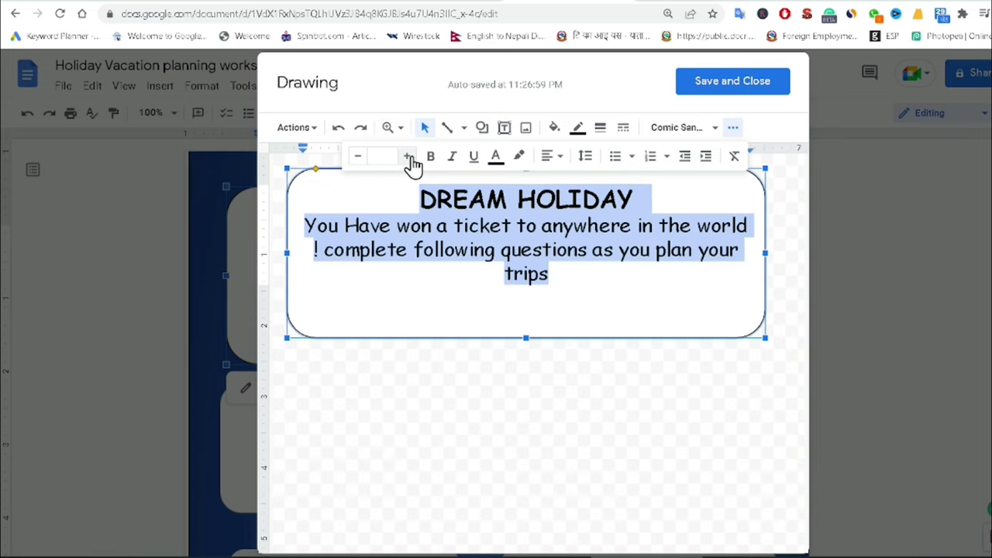
{"action": "left_click", "coordinate": [408, 159]}
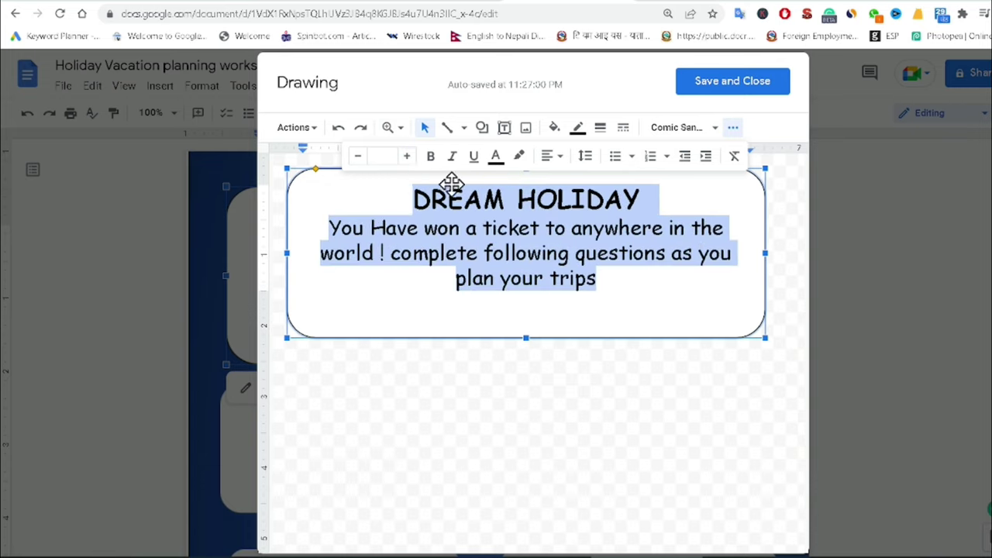
{"action": "left_click", "coordinate": [638, 284]}
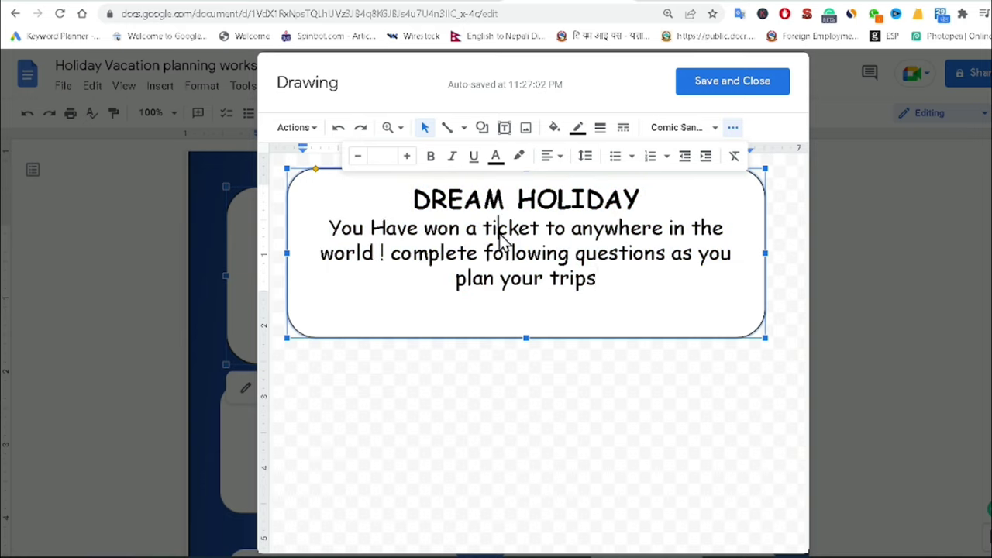
Add an empty line under DREAM HOLIDAY and save the header drawing to the page.
{"action": "left_click", "coordinate": [640, 200]}
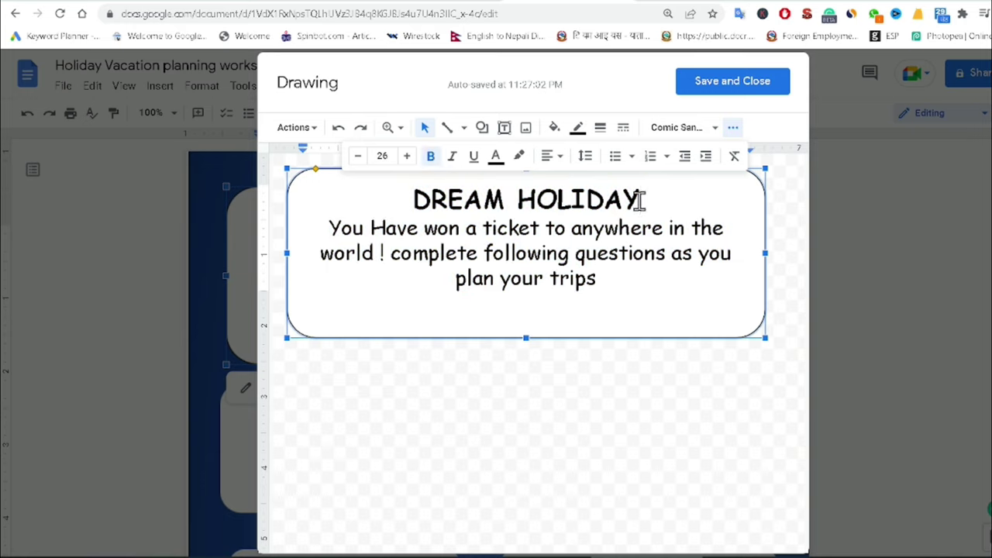
{"action": "key", "text": "Return"}
{"action": "double_click", "coordinate": [674, 299]}
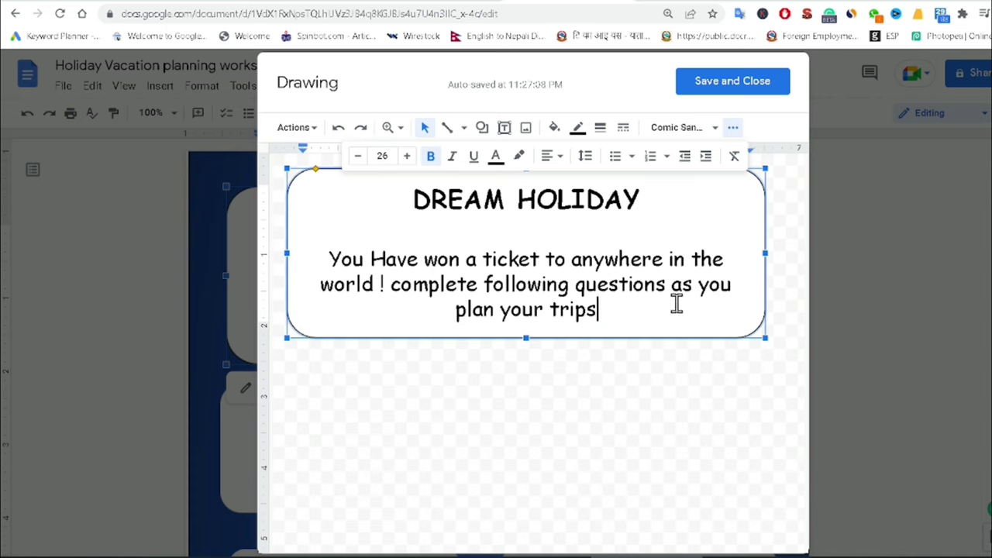
{"action": "left_click", "coordinate": [714, 85]}
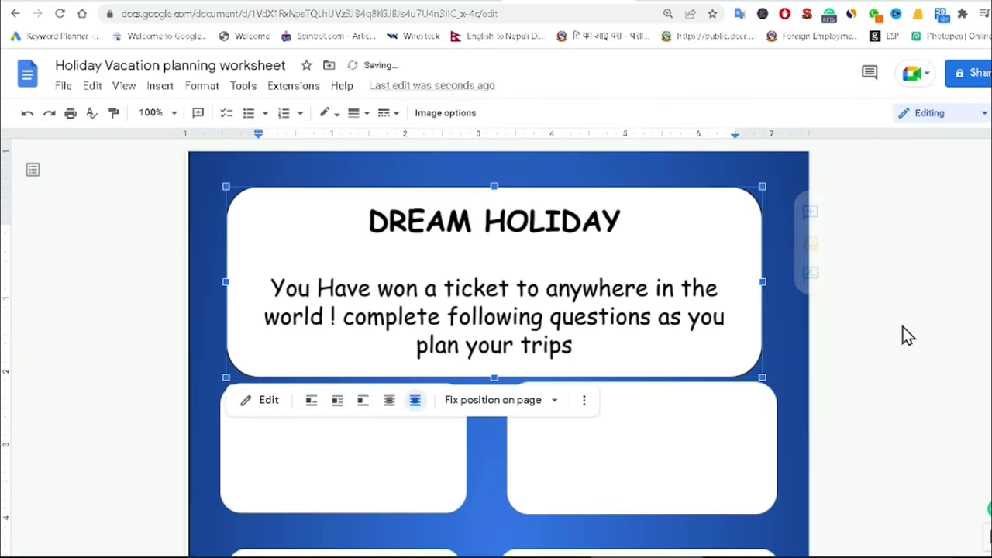
{"action": "left_click", "coordinate": [904, 329]}
{"action": "scroll", "coordinate": [617, 299], "scroll_direction": "down", "scroll_amount": 3}
{"action": "scroll", "coordinate": [629, 307], "scroll_direction": "up", "scroll_amount": 3}
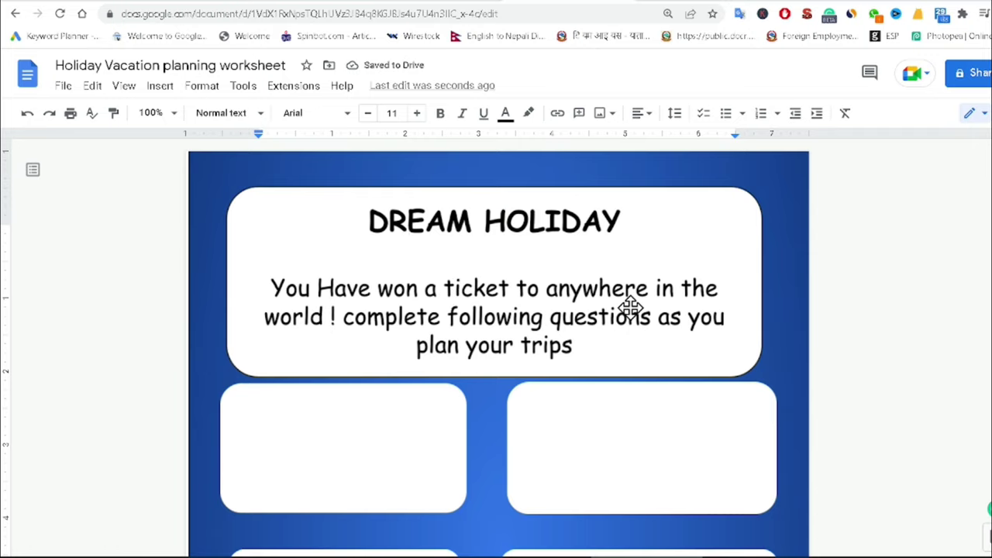
{"action": "left_click", "coordinate": [338, 422]}
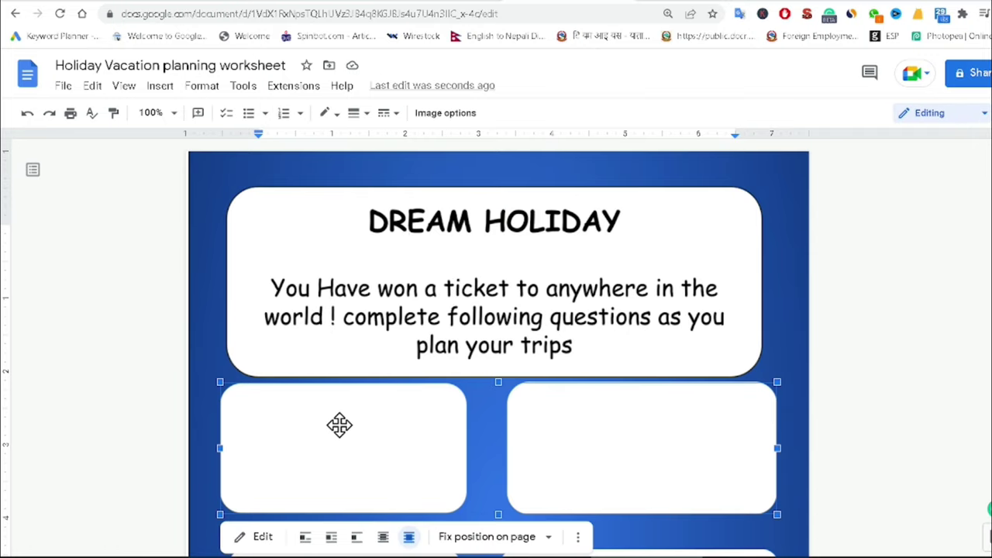
Open the two-box drawing and type 'I am Going To:' inside the left box.
{"action": "left_click", "coordinate": [263, 539]}
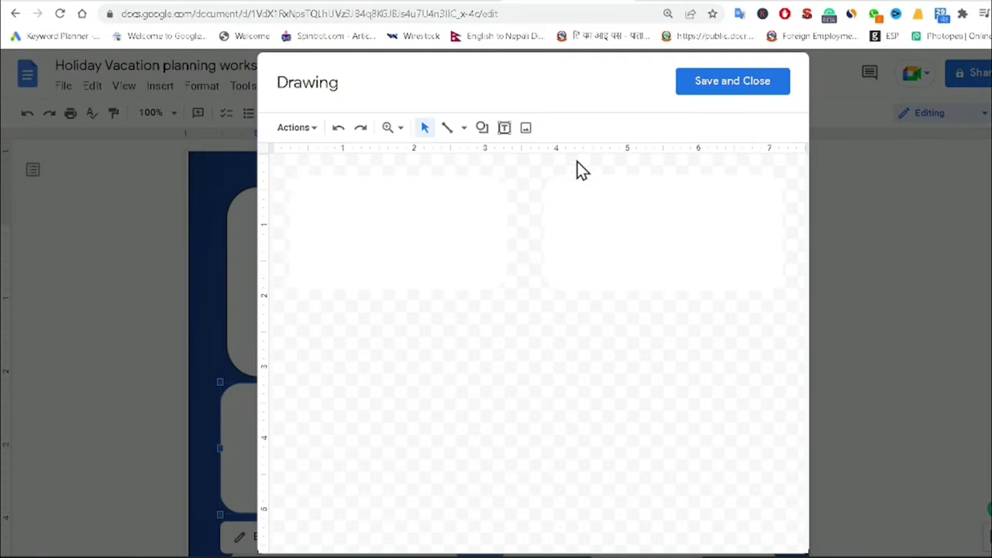
{"action": "left_click", "coordinate": [443, 227]}
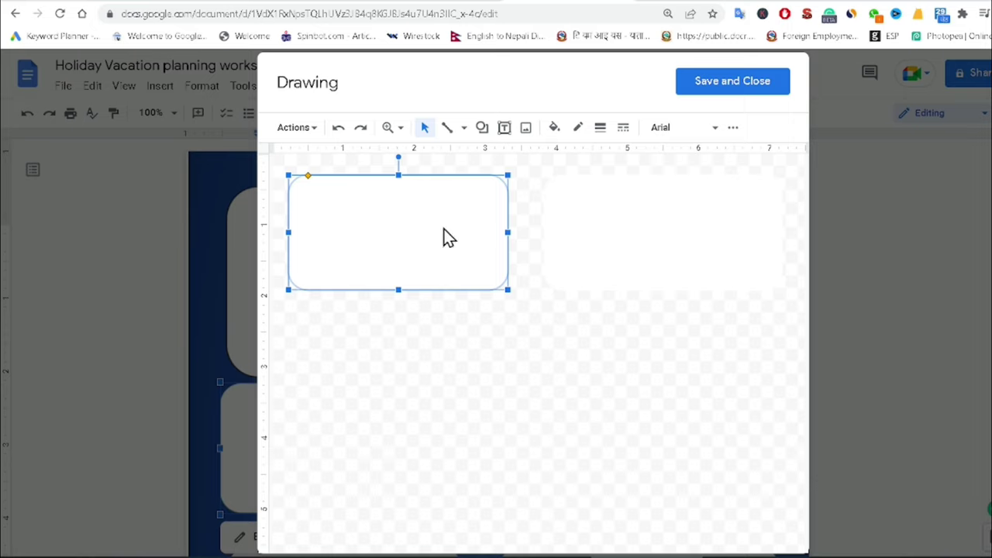
{"action": "right_click", "coordinate": [448, 237]}
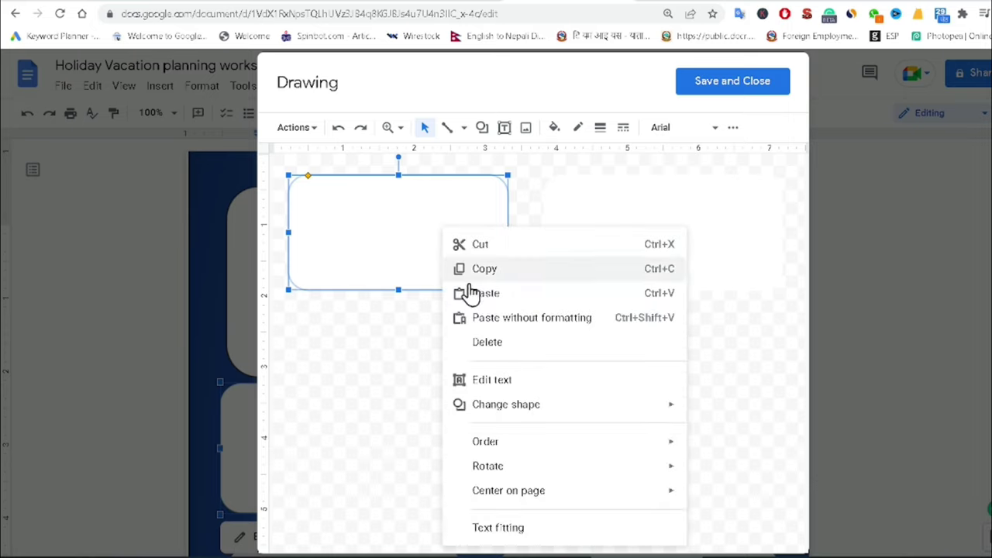
{"action": "left_click", "coordinate": [501, 381]}
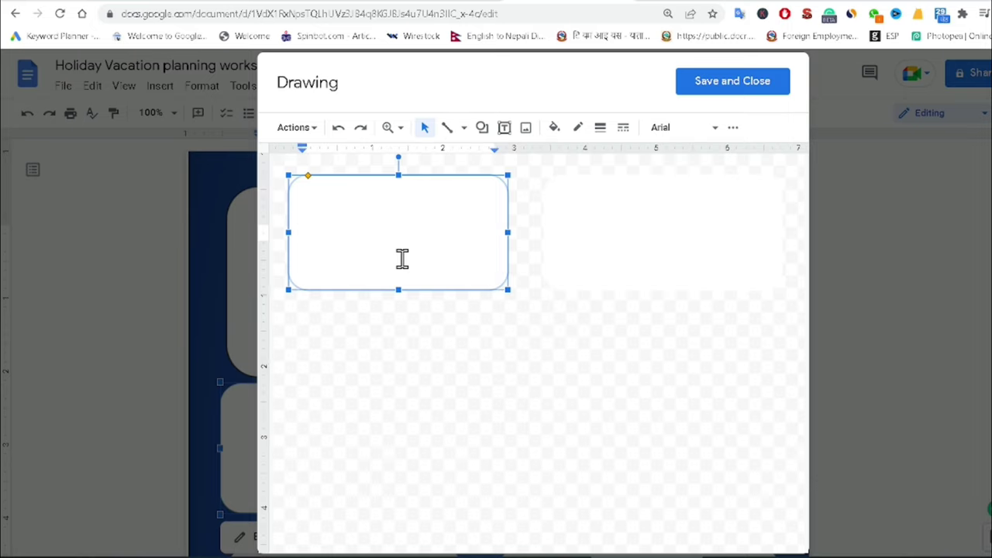
{"action": "type", "text": "I am Going To:"}
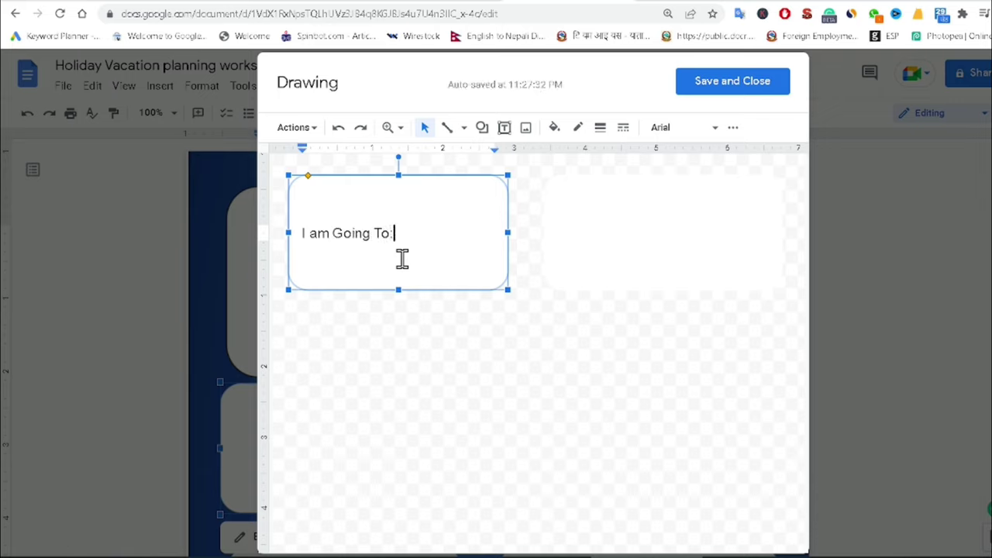
Format the 'I am Going To:' label as bold Comic Sans MS, top-aligned and centred.
{"action": "triple_click", "coordinate": [402, 260]}
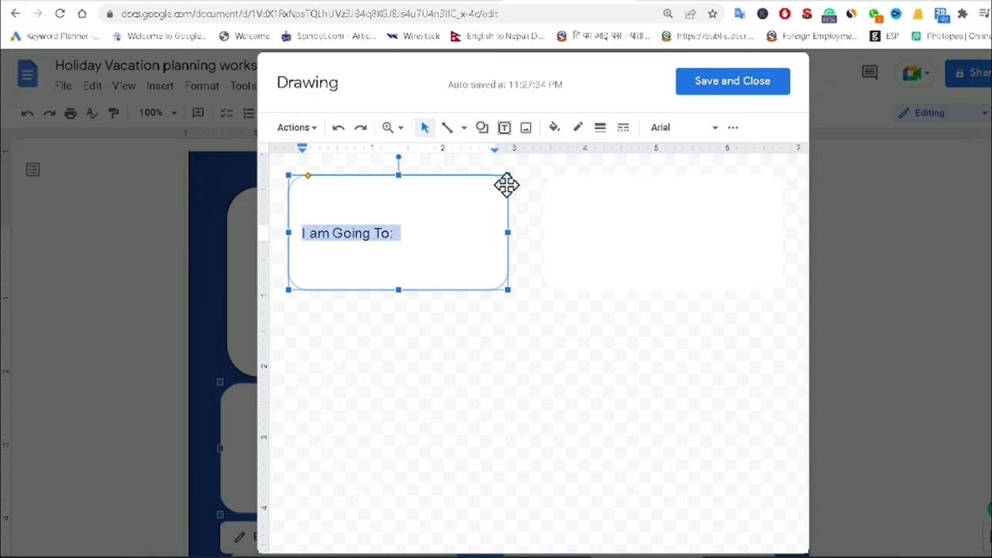
{"action": "left_click", "coordinate": [673, 128]}
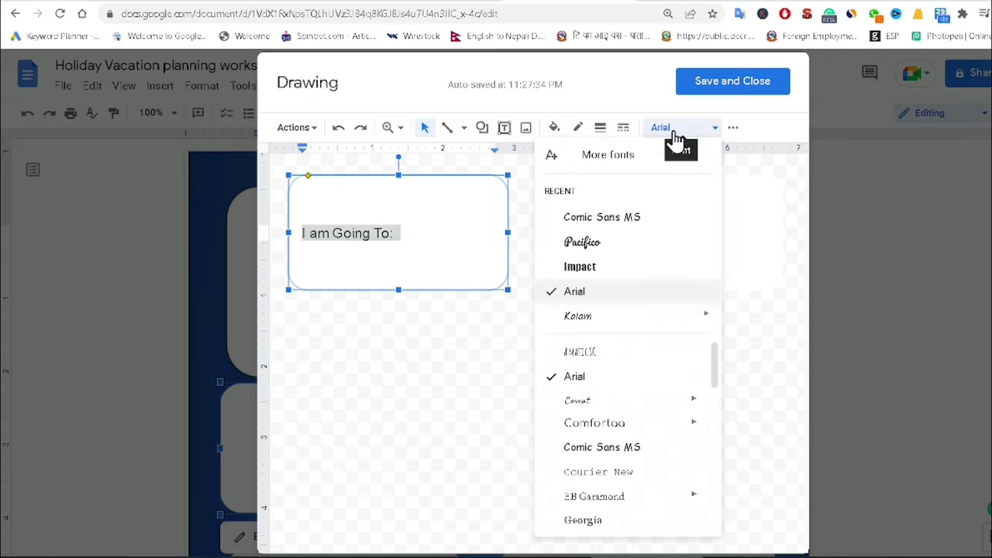
{"action": "left_click", "coordinate": [620, 217]}
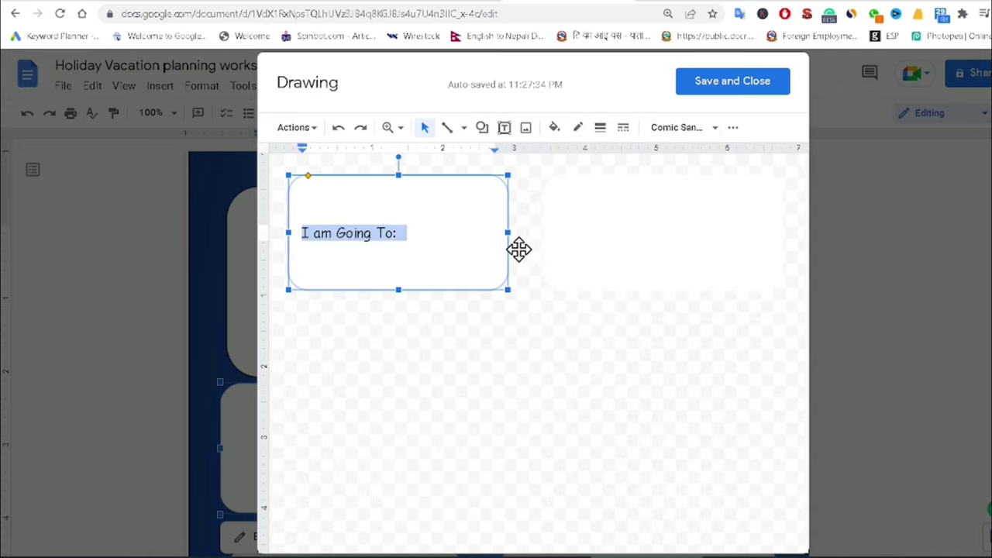
{"action": "left_click", "coordinate": [733, 128]}
{"action": "left_click", "coordinate": [552, 156]}
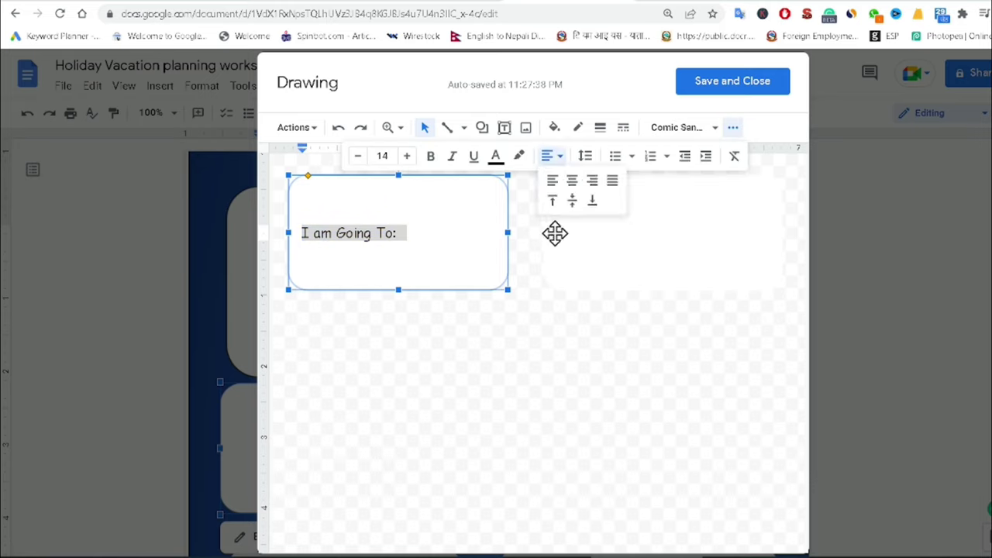
{"action": "left_click", "coordinate": [553, 201]}
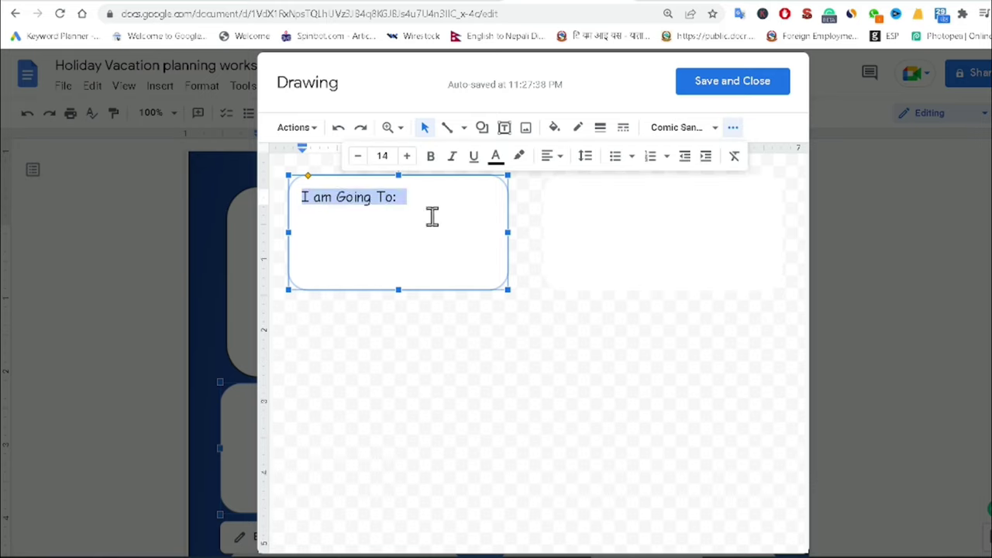
{"action": "left_click", "coordinate": [558, 156]}
{"action": "left_click", "coordinate": [572, 181]}
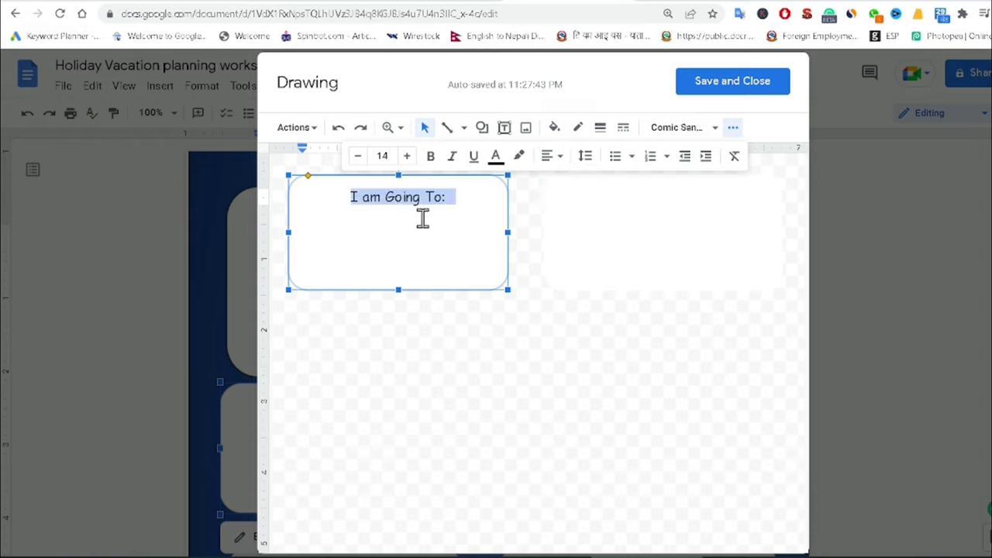
{"action": "left_click", "coordinate": [431, 156]}
{"action": "left_click", "coordinate": [627, 215]}
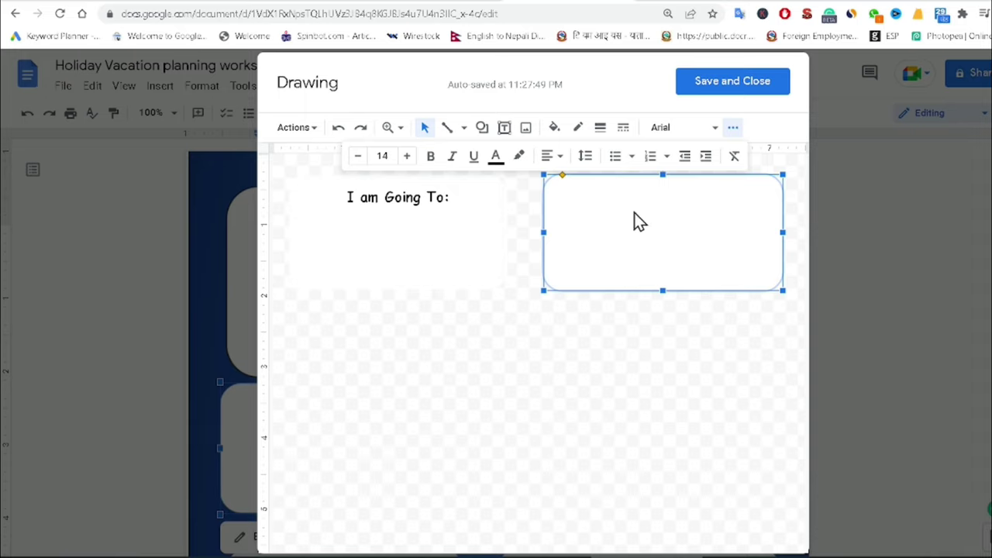
Add 'Why i choose this location :' to the right box in bold, centred, top-aligned Comic Sans MS.
{"action": "right_click", "coordinate": [635, 214]}
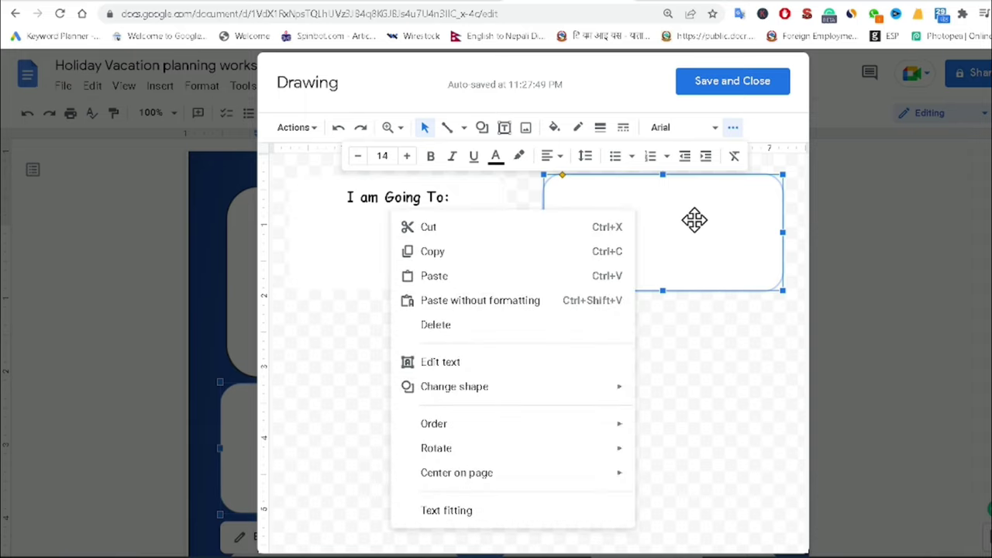
{"action": "left_click", "coordinate": [488, 362]}
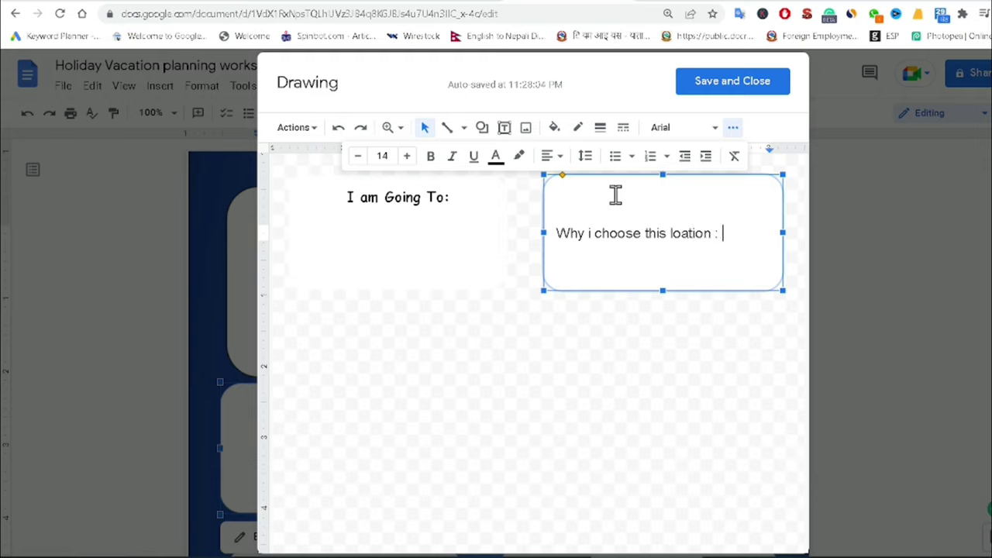
{"action": "triple_click", "coordinate": [671, 227]}
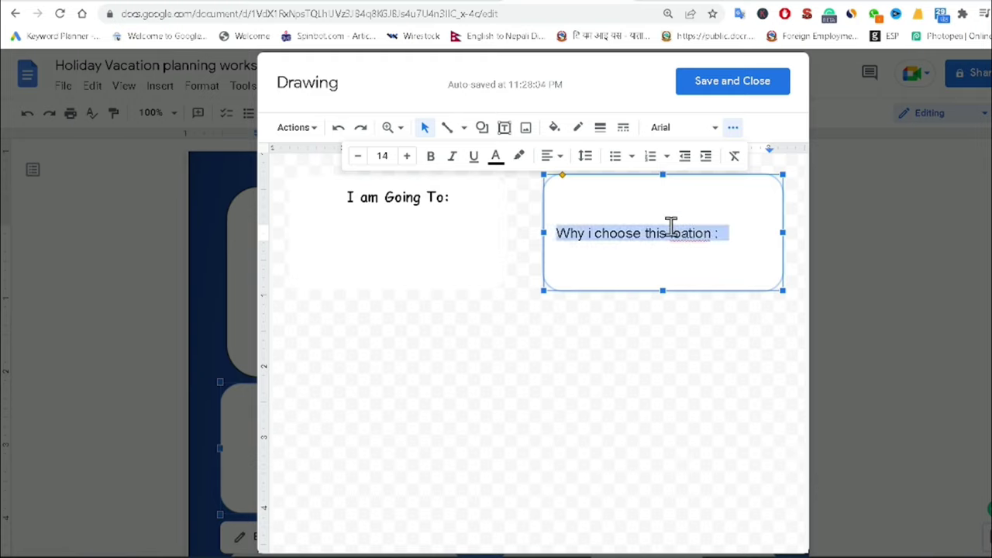
{"action": "left_click", "coordinate": [678, 130]}
{"action": "left_click", "coordinate": [609, 219]}
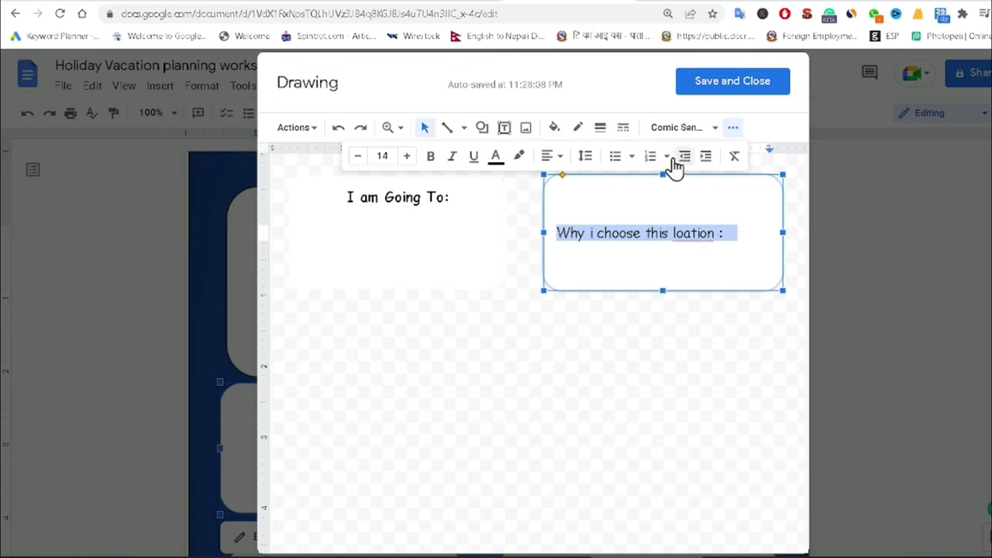
{"action": "left_click", "coordinate": [550, 157]}
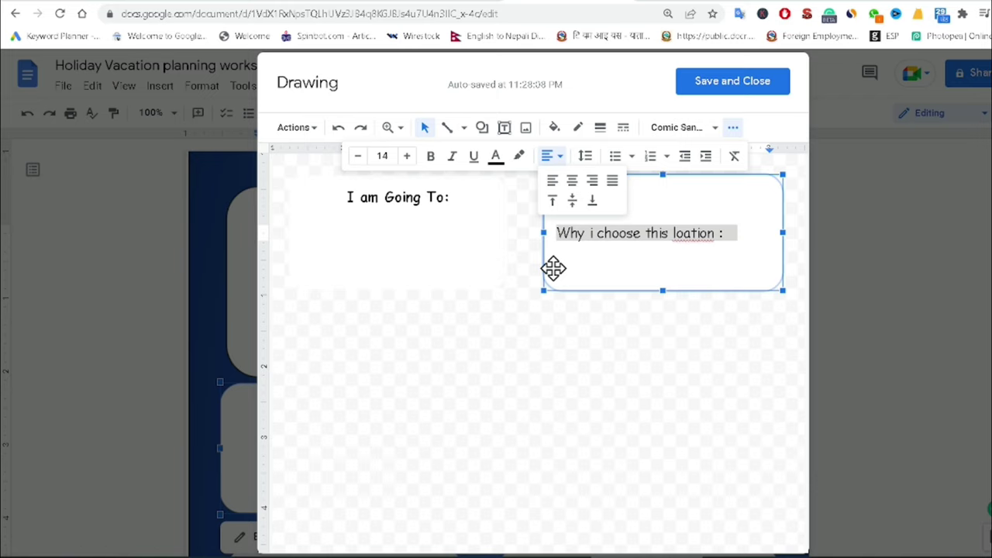
{"action": "left_click", "coordinate": [572, 181]}
{"action": "left_click", "coordinate": [562, 164]}
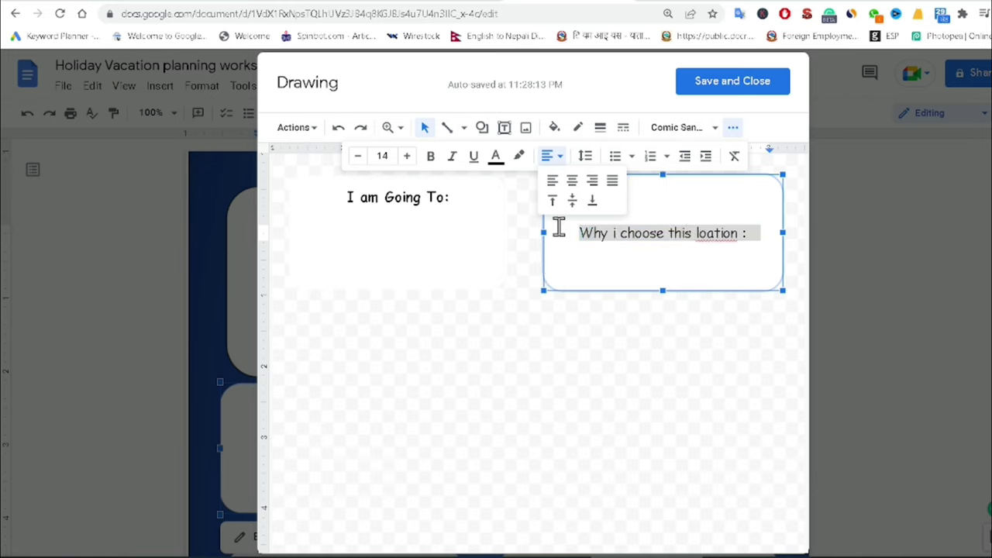
{"action": "left_click", "coordinate": [555, 199]}
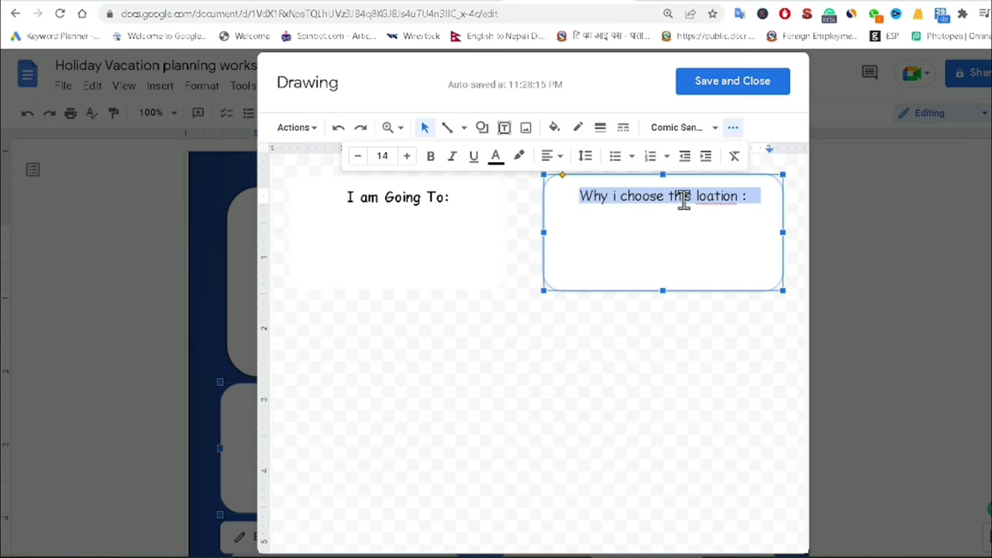
{"action": "left_click", "coordinate": [430, 156]}
Correct the typo 'loation' to 'location' and save the drawing onto the page.
{"action": "left_click", "coordinate": [685, 196]}
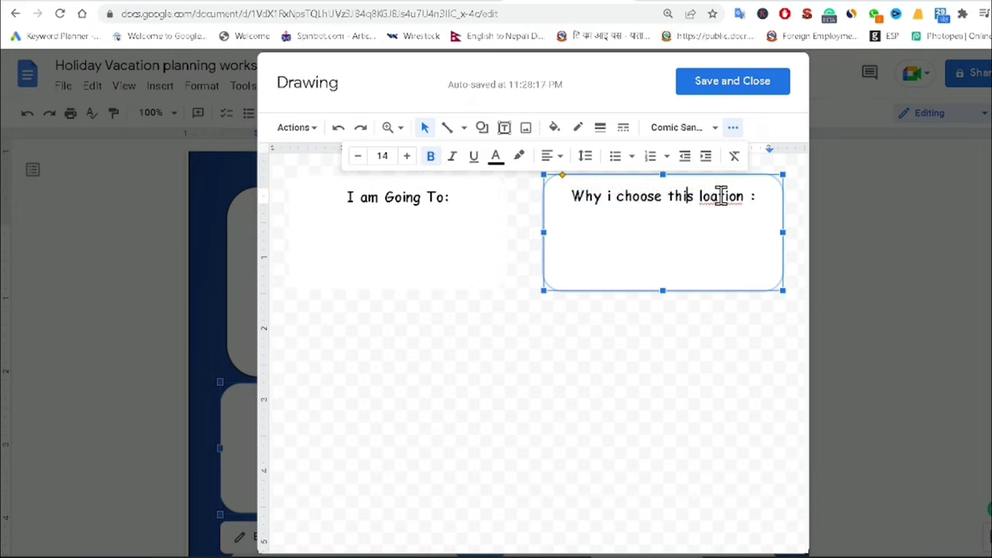
{"action": "type", "text": "c"}
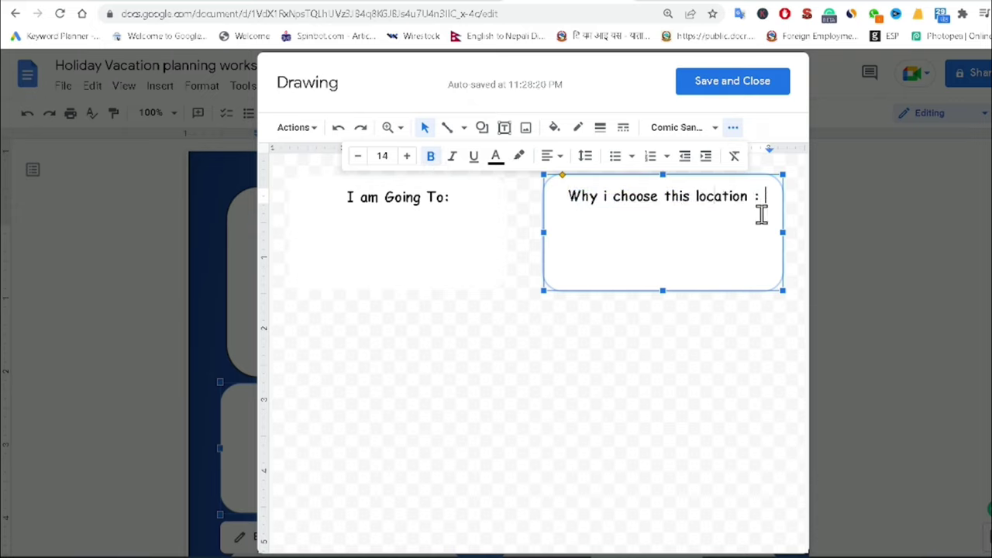
{"action": "left_click", "coordinate": [381, 223]}
{"action": "left_click", "coordinate": [744, 86]}
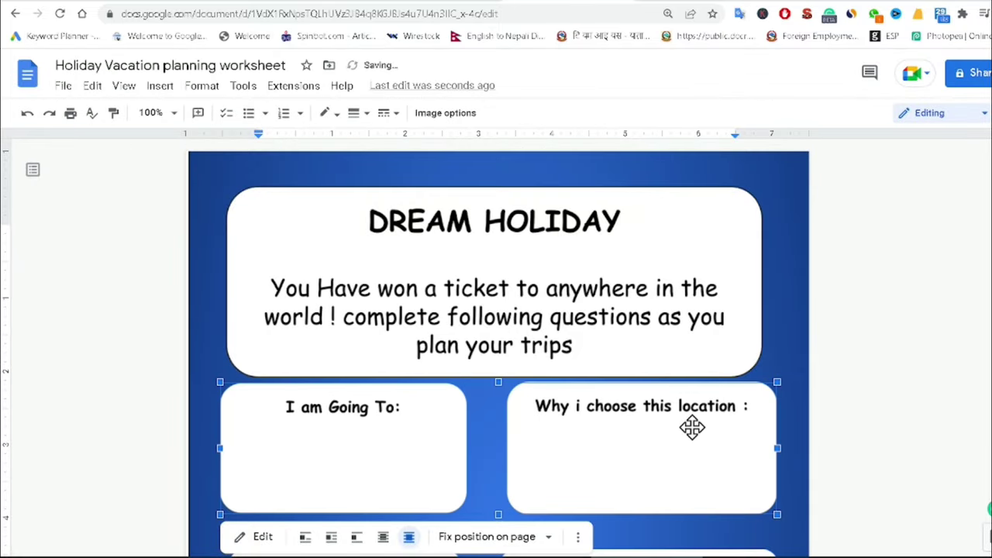
Draw the first straight writing lines under 'Why i choose this location :' in the right box.
{"action": "left_click", "coordinate": [260, 537]}
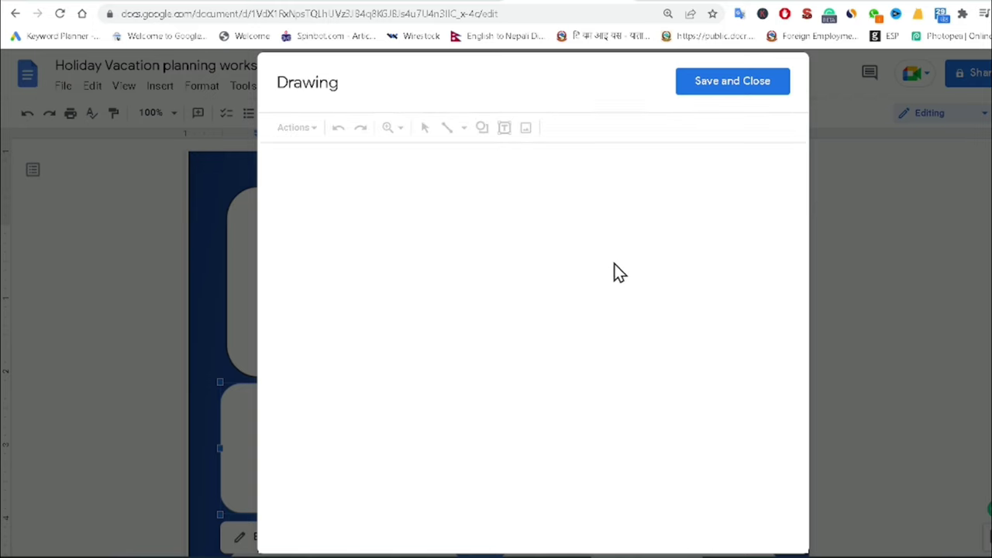
{"action": "left_click", "coordinate": [454, 133]}
{"action": "left_click", "coordinate": [454, 152]}
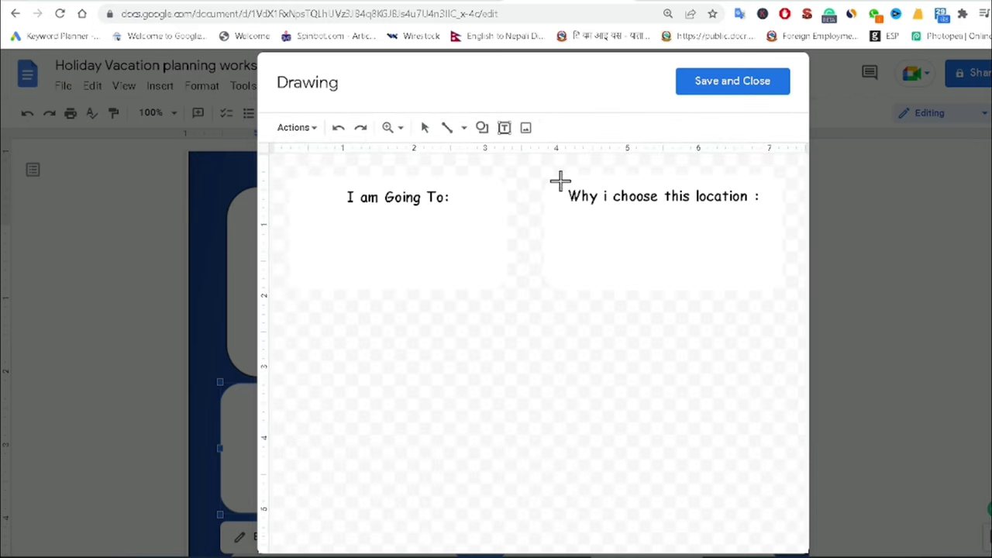
{"action": "left_click_drag", "start_coordinate": [544, 214], "coordinate": [787, 215]}
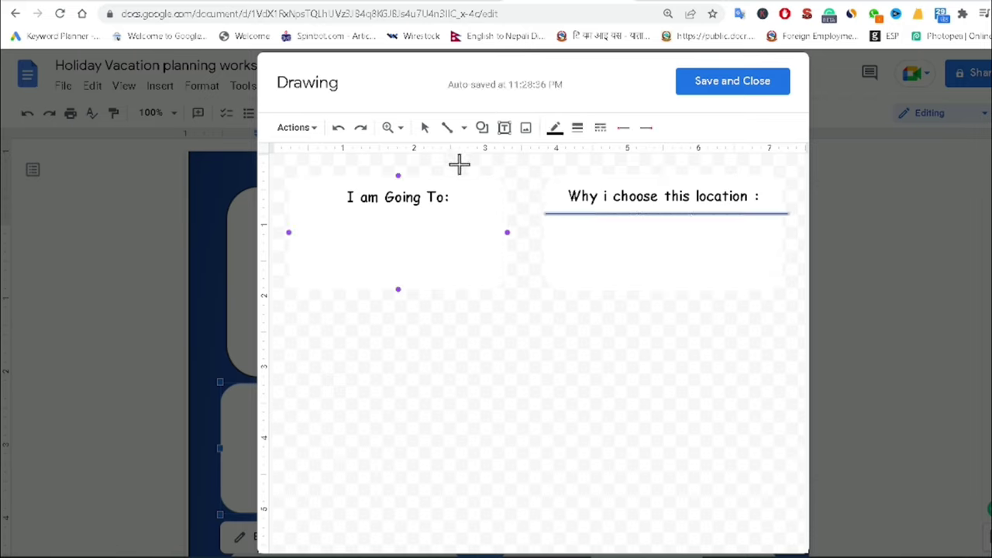
{"action": "left_click", "coordinate": [447, 130]}
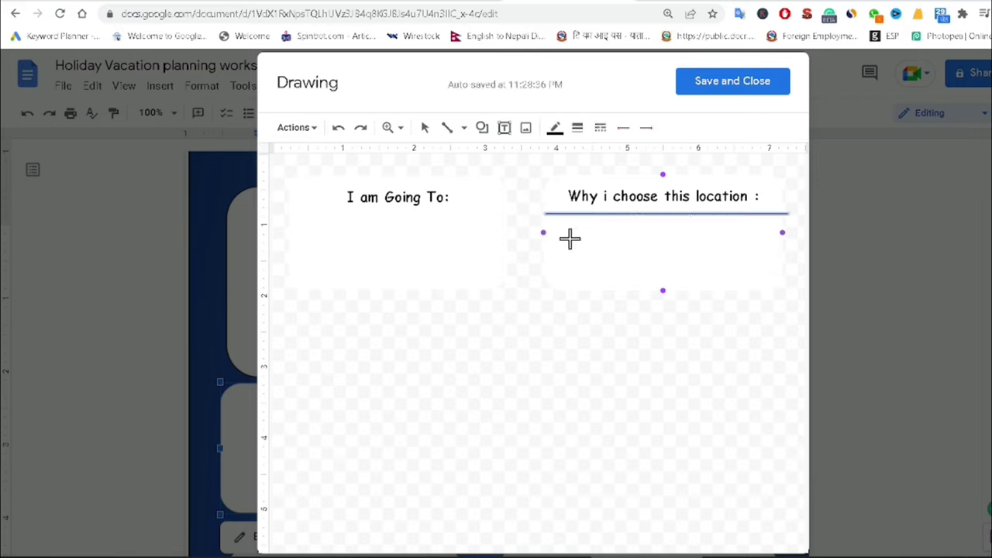
{"action": "left_click_drag", "start_coordinate": [543, 230], "coordinate": [783, 233]}
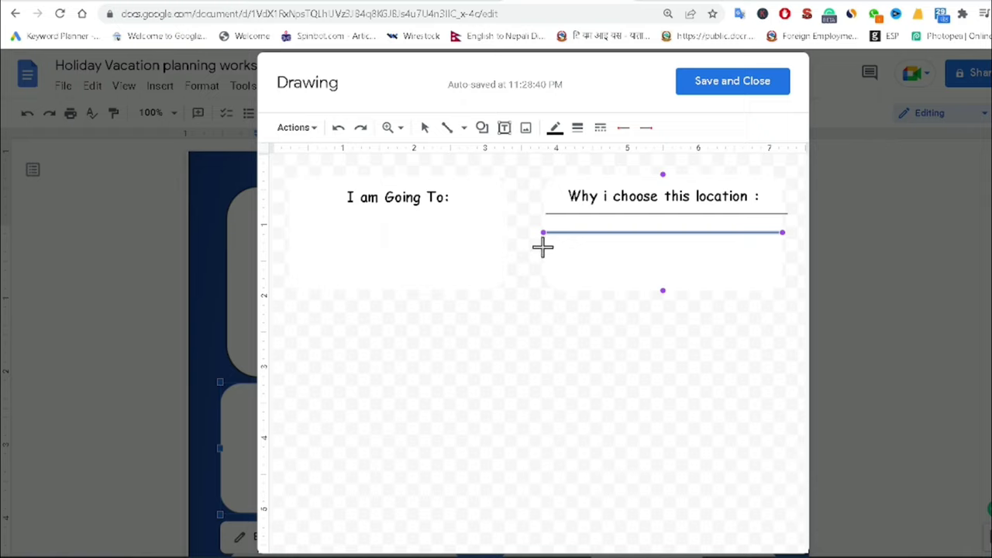
{"action": "left_click_drag", "start_coordinate": [543, 244], "coordinate": [734, 245]}
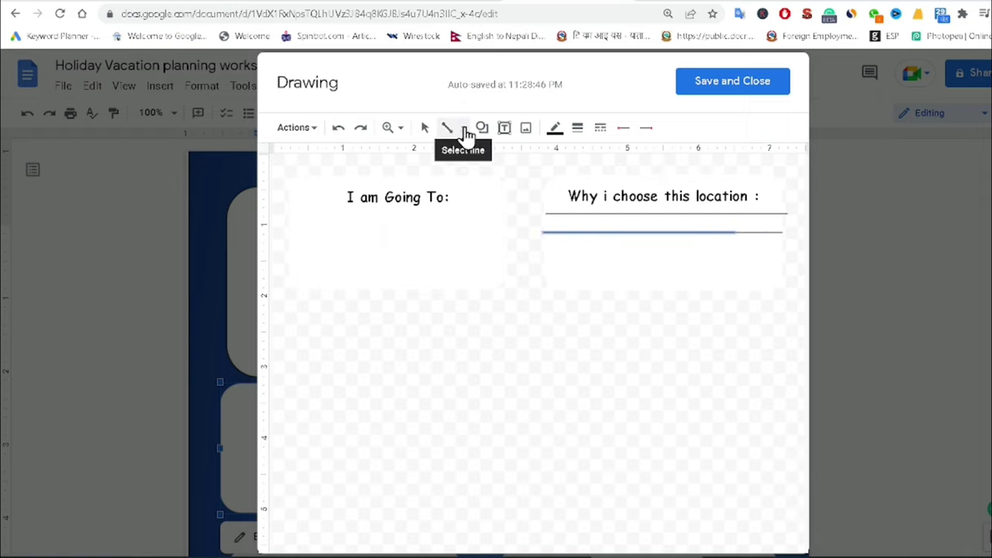
Add more lines to make four writing lines and save the drawing into the worksheet.
{"action": "left_click", "coordinate": [463, 128]}
{"action": "left_click", "coordinate": [457, 151]}
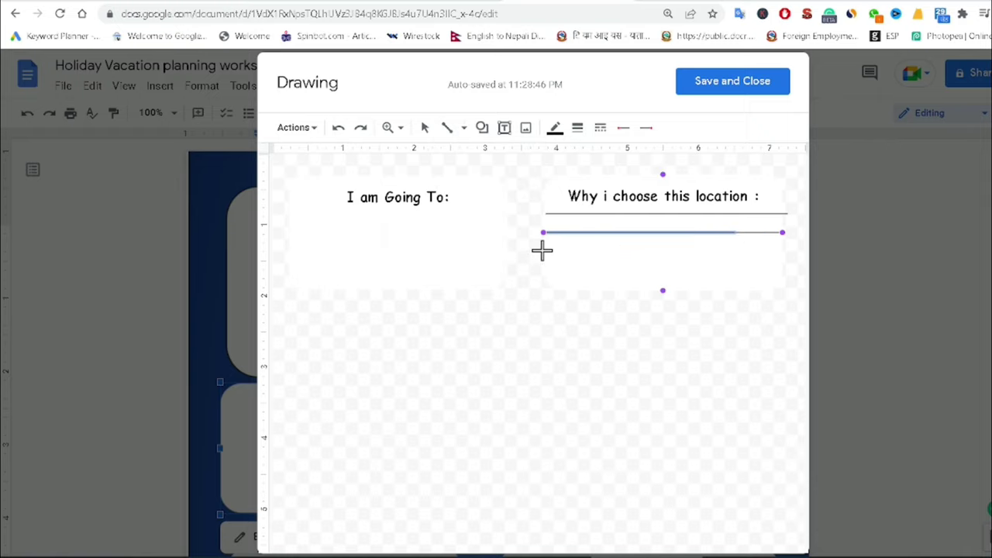
{"action": "left_click_drag", "start_coordinate": [542, 249], "coordinate": [782, 250]}
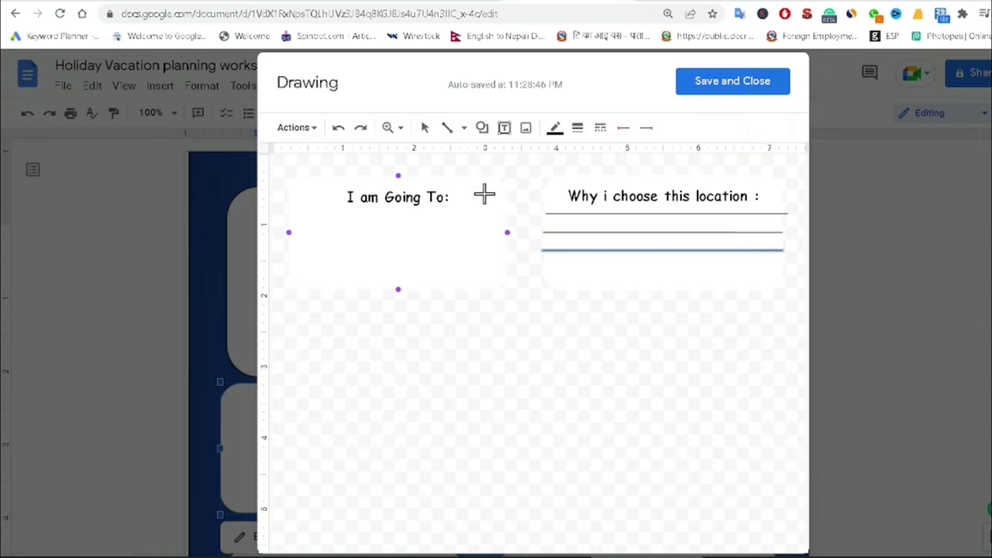
{"action": "left_click", "coordinate": [424, 127]}
{"action": "left_click", "coordinate": [463, 127]}
{"action": "left_click", "coordinate": [635, 250]}
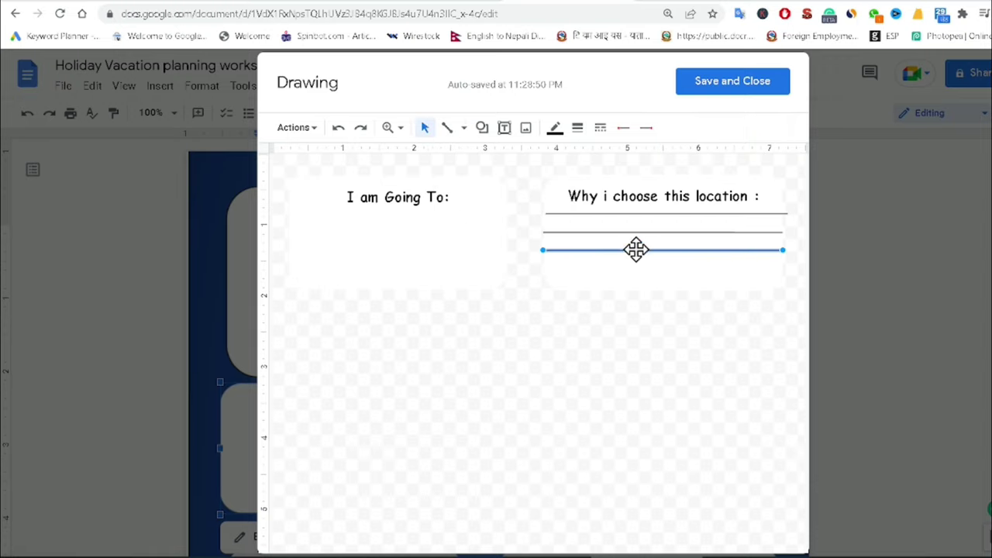
{"action": "left_click", "coordinate": [463, 128]}
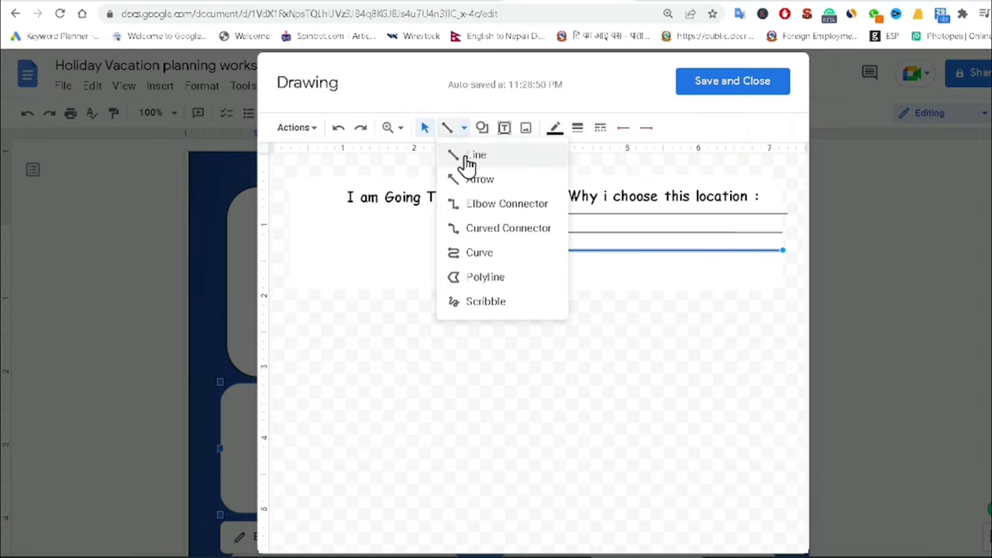
{"action": "left_click", "coordinate": [477, 176]}
{"action": "left_click_drag", "start_coordinate": [546, 268], "coordinate": [785, 268]}
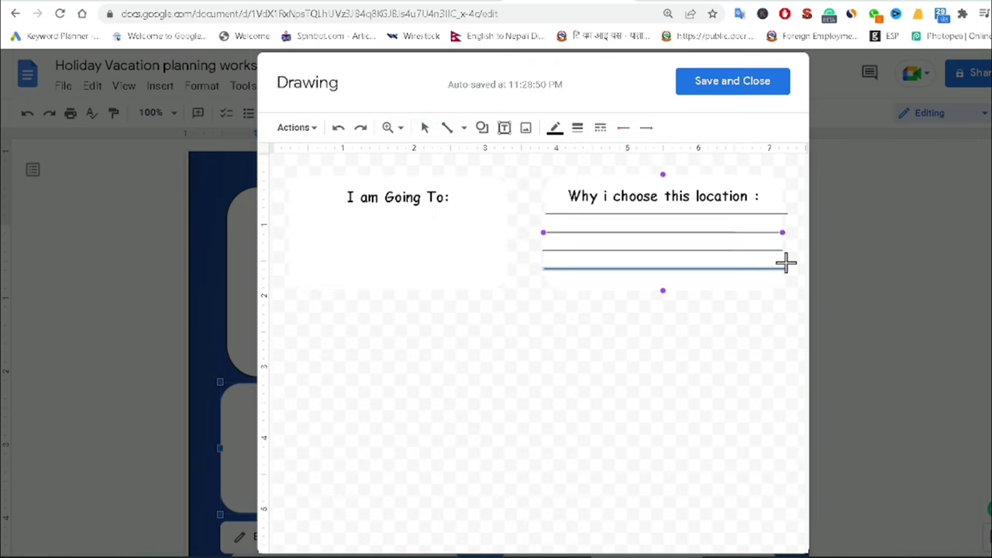
{"action": "left_click", "coordinate": [744, 91]}
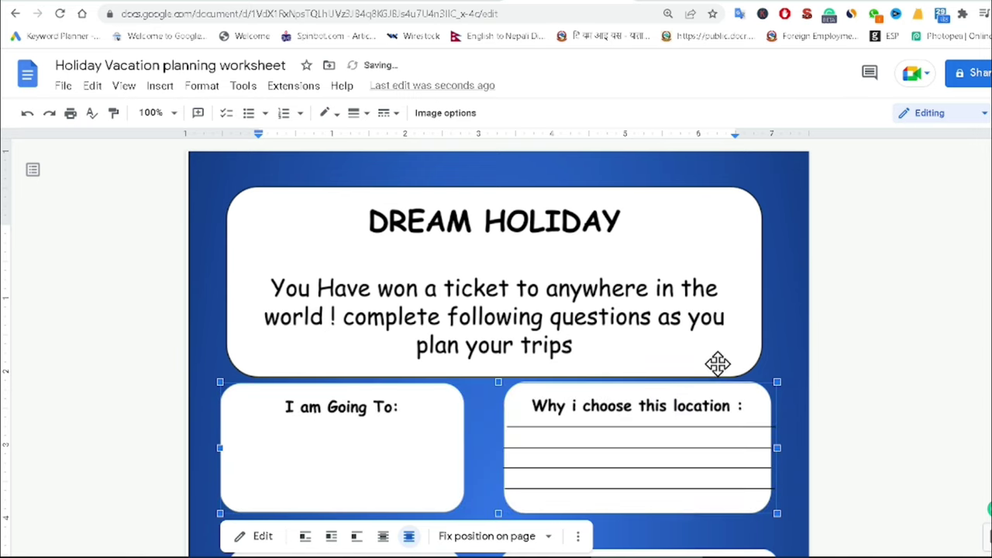
Reopen the two-box drawing in the editor and select its top and bottom writing lines.
{"action": "left_click", "coordinate": [696, 526]}
{"action": "scroll", "coordinate": [802, 404], "scroll_direction": "down", "scroll_amount": 1}
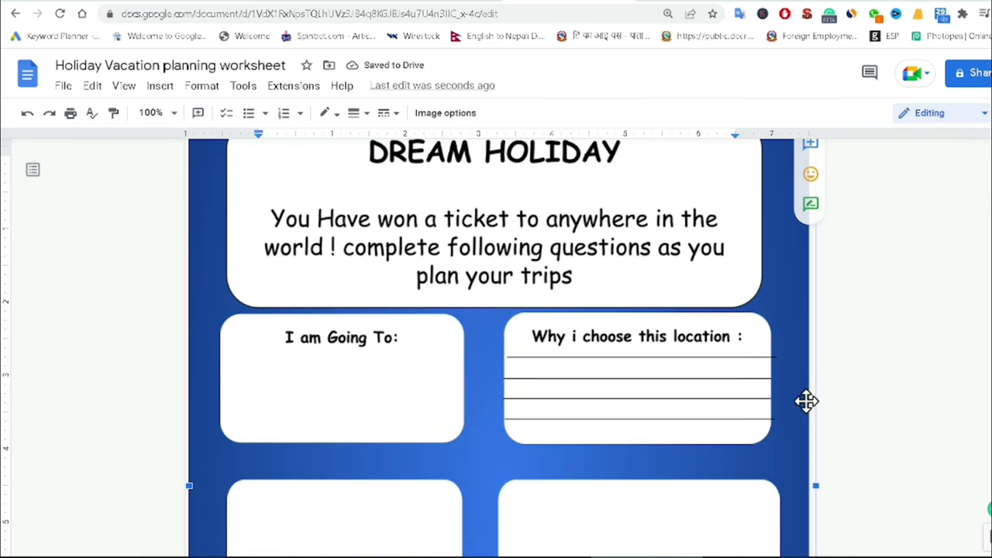
{"action": "left_click", "coordinate": [483, 377]}
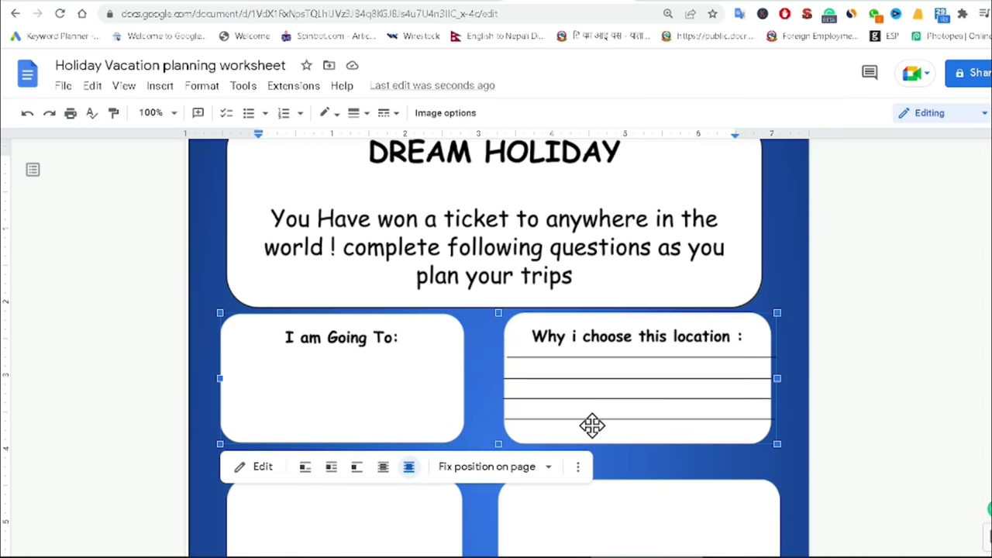
{"action": "left_click", "coordinate": [778, 375]}
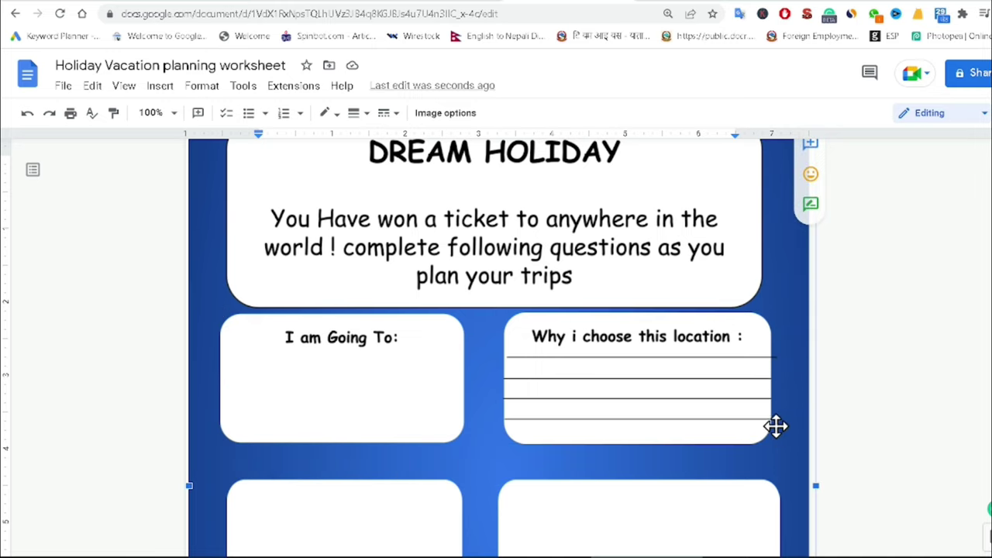
{"action": "left_click", "coordinate": [544, 389]}
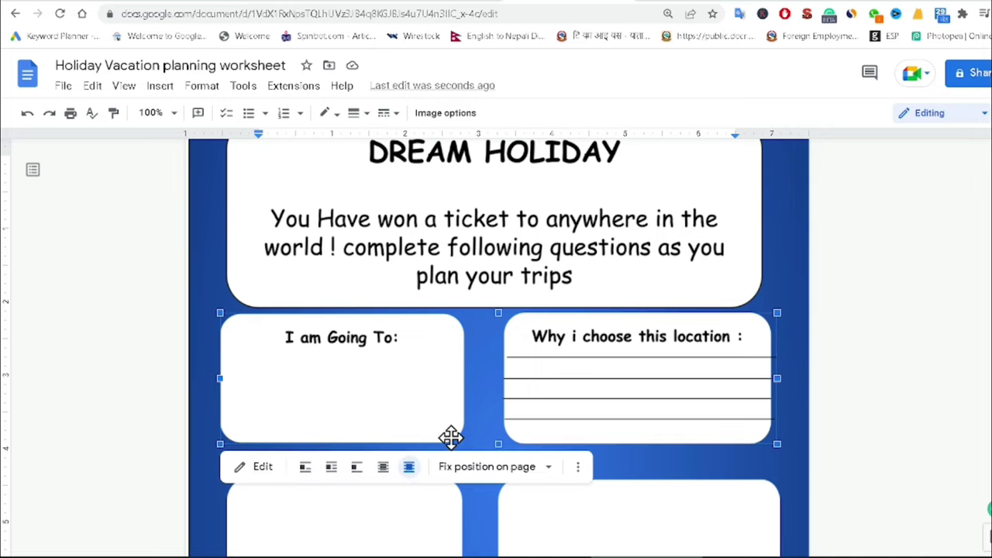
{"action": "left_click", "coordinate": [243, 468]}
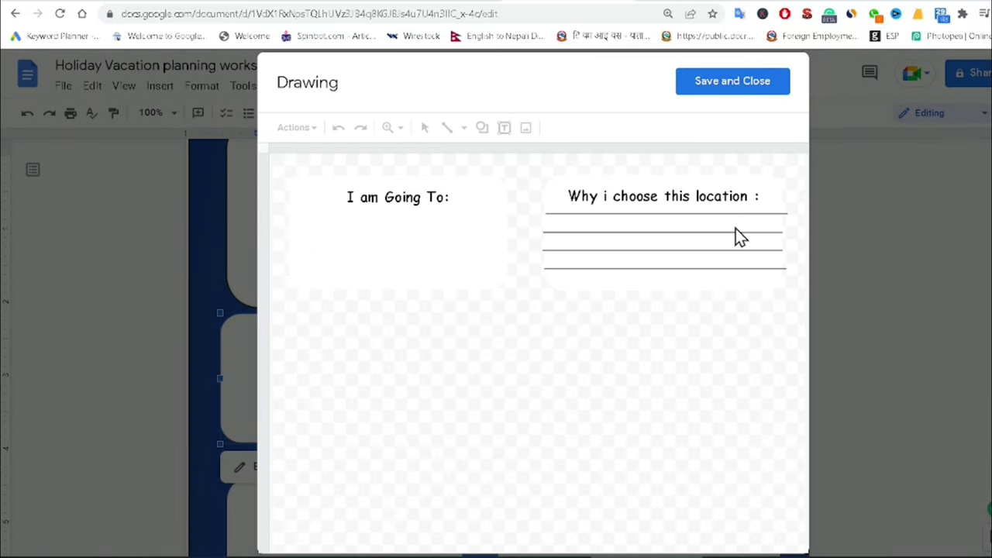
{"action": "left_click", "coordinate": [779, 213]}
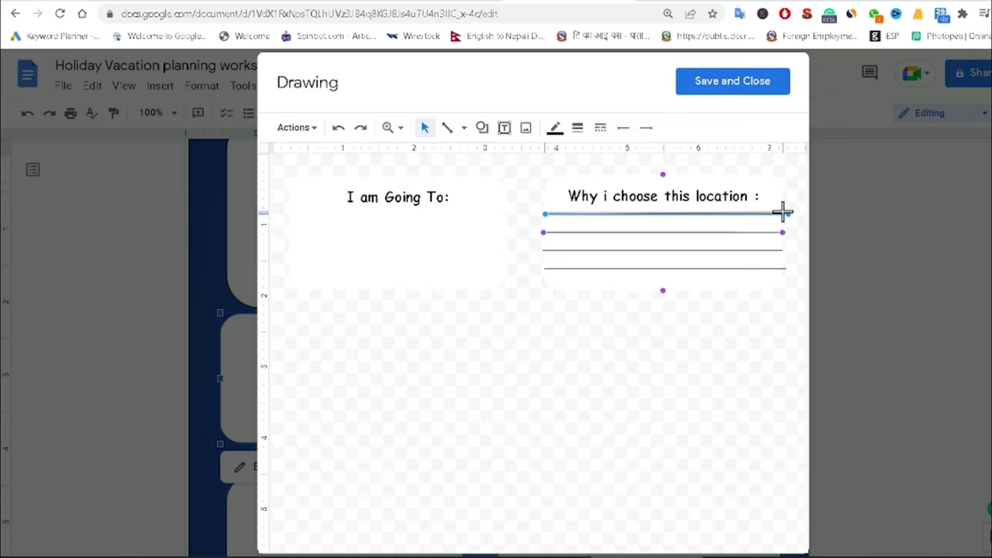
{"action": "left_click", "coordinate": [782, 211]}
{"action": "left_click", "coordinate": [778, 269]}
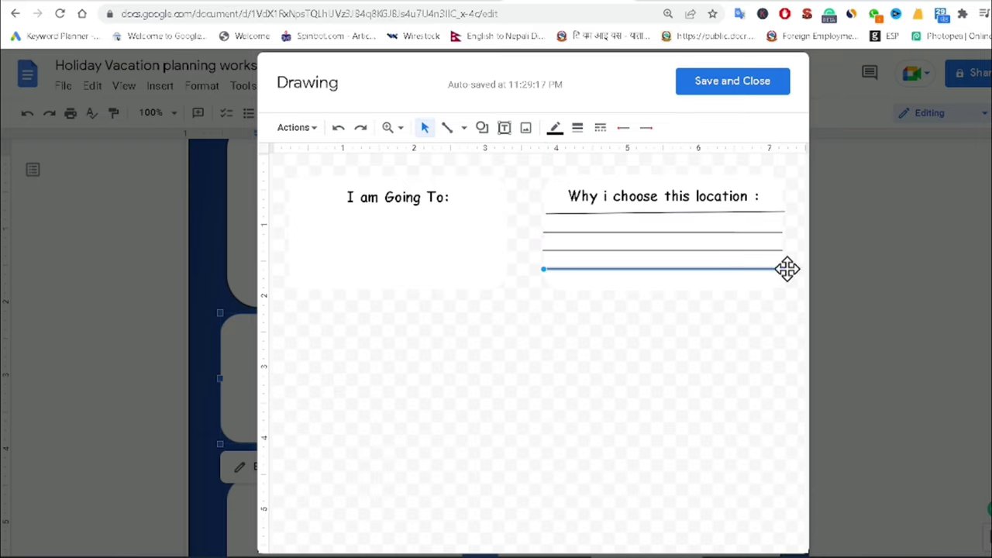
{"action": "left_click", "coordinate": [717, 317]}
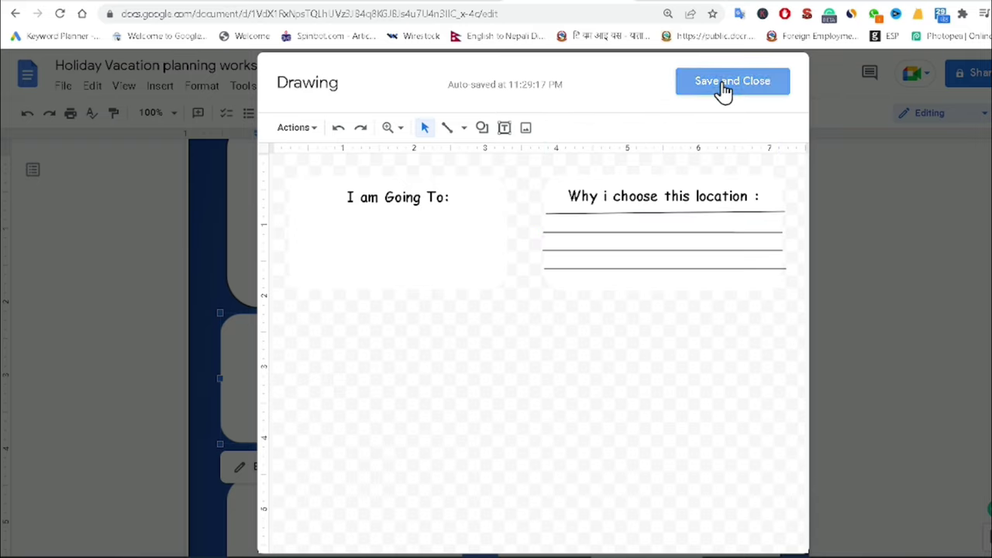
Save and close the drawing, then select the next pair of empty boxes lower down.
{"action": "left_click", "coordinate": [722, 87]}
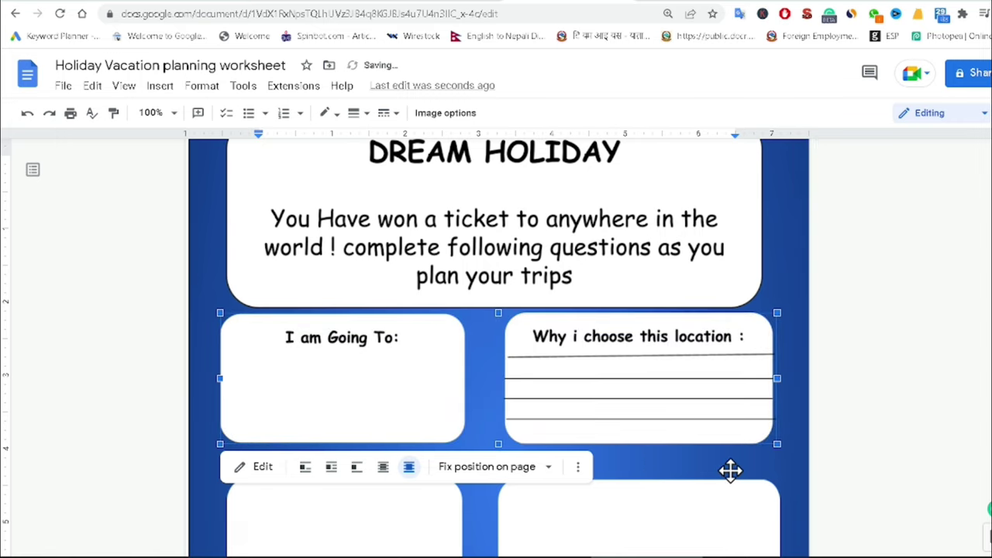
{"action": "left_click", "coordinate": [733, 470]}
{"action": "scroll", "coordinate": [732, 457], "scroll_direction": "down", "scroll_amount": 4}
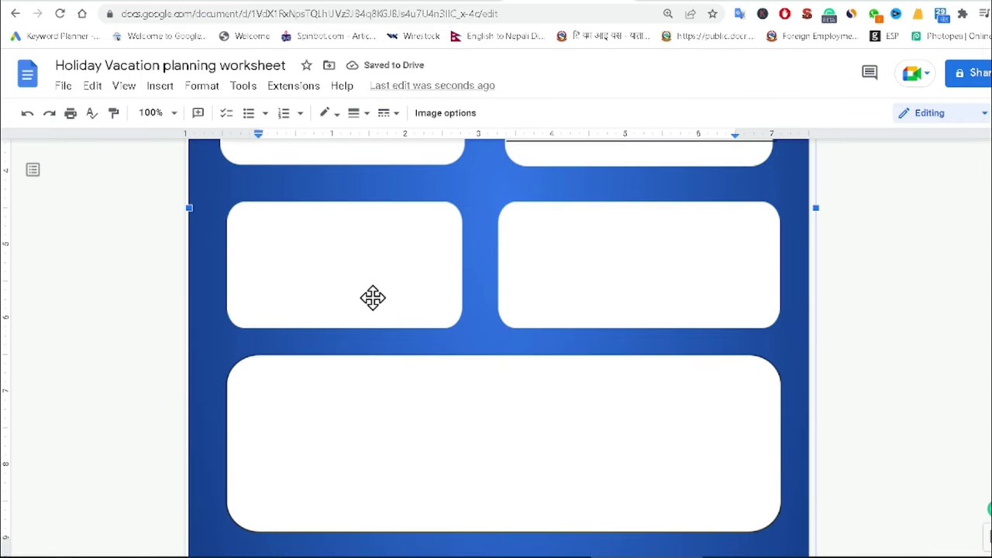
{"action": "left_click", "coordinate": [378, 295]}
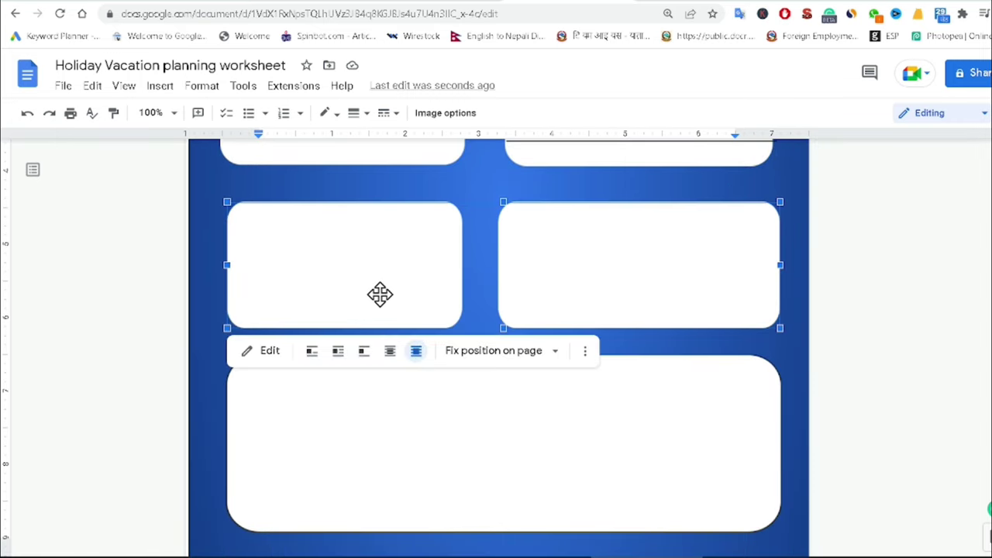
Type the label 'How i Will get There :' into the left empty rounded box.
{"action": "right_click", "coordinate": [330, 250]}
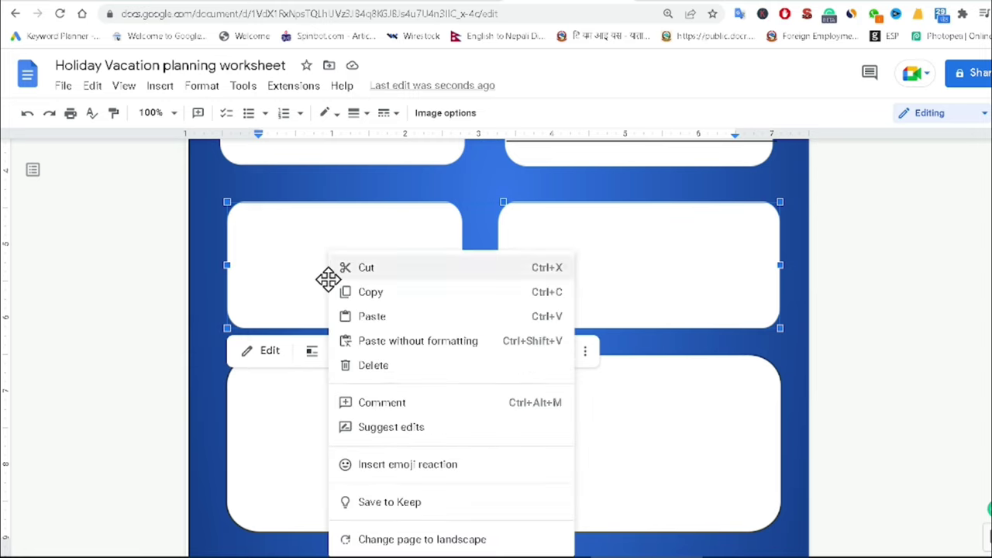
{"action": "left_click", "coordinate": [305, 295]}
{"action": "left_click", "coordinate": [271, 353]}
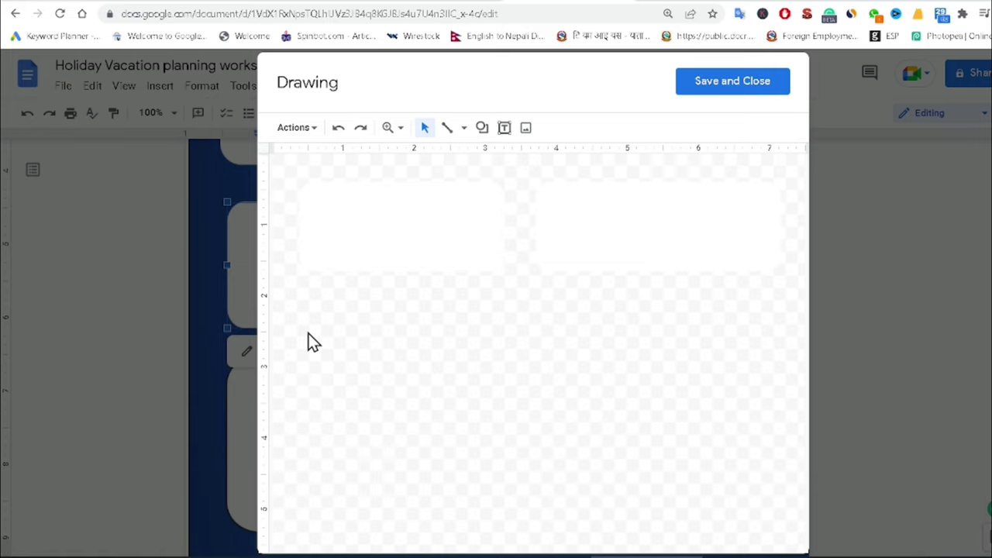
{"action": "left_click", "coordinate": [380, 205]}
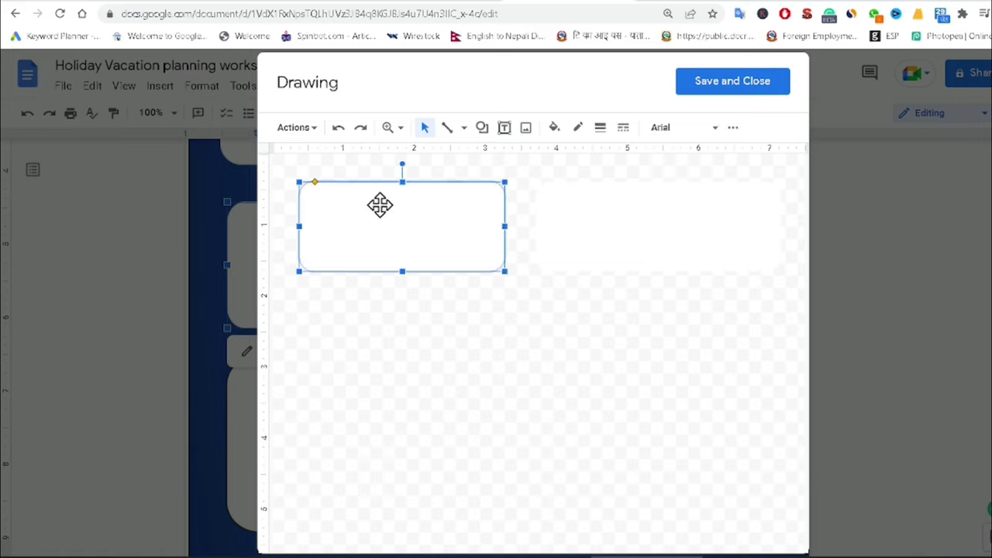
{"action": "right_click", "coordinate": [380, 206]}
{"action": "left_click", "coordinate": [428, 357]}
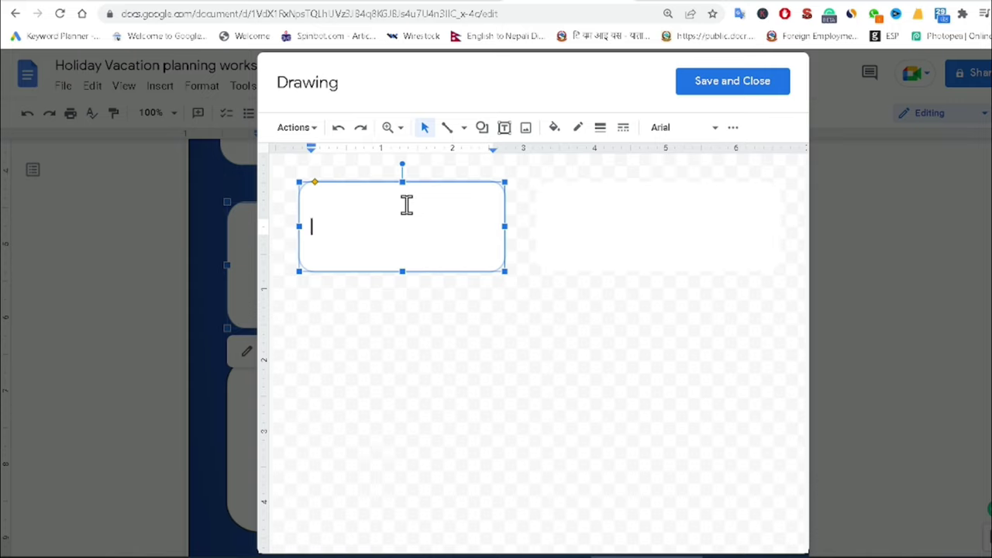
{"action": "type", "text": "How i Will get There :"}
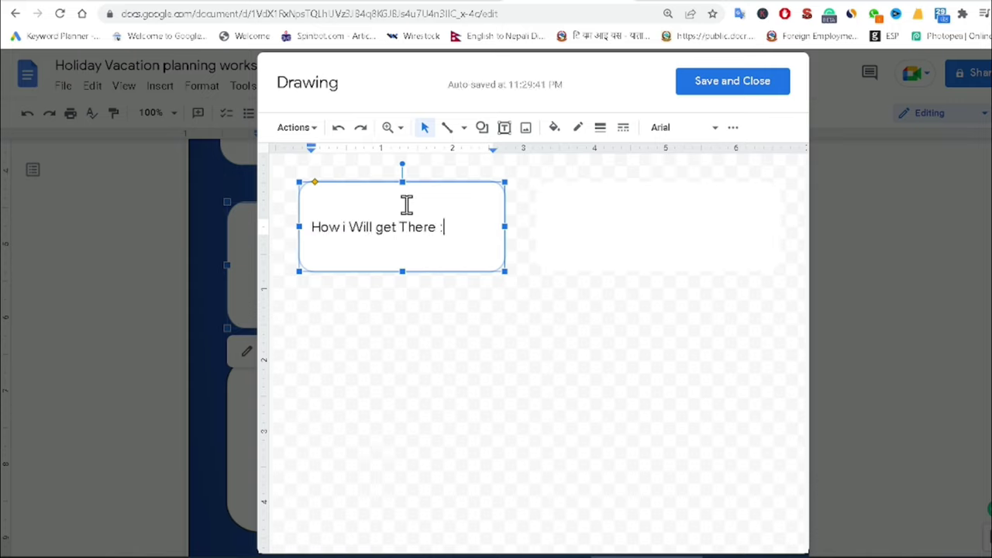
Make the 'How i Will get There :' label bold, centred and aligned to the top.
{"action": "left_click_drag", "start_coordinate": [442, 219], "coordinate": [310, 225]}
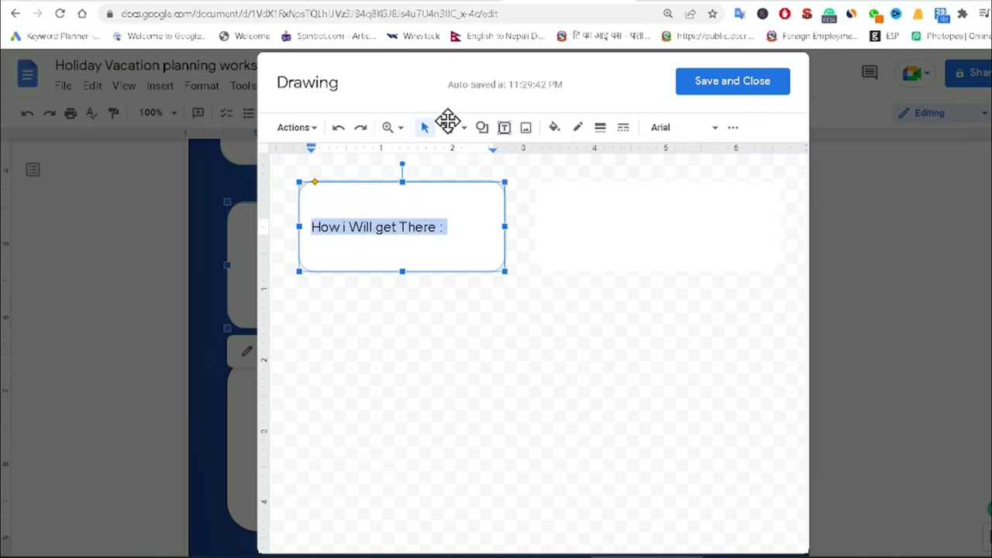
{"action": "left_click", "coordinate": [732, 130]}
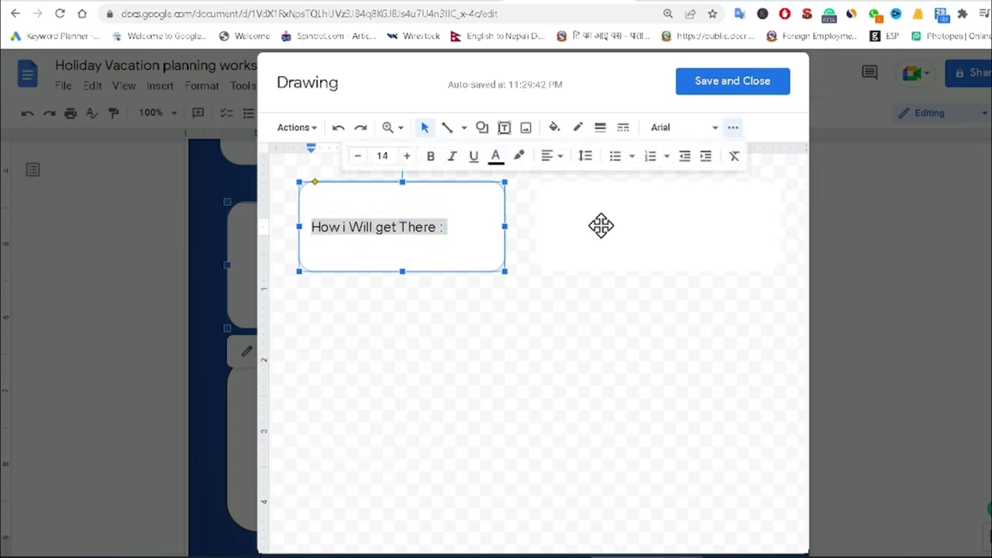
{"action": "left_click", "coordinate": [550, 158]}
{"action": "left_click", "coordinate": [571, 180]}
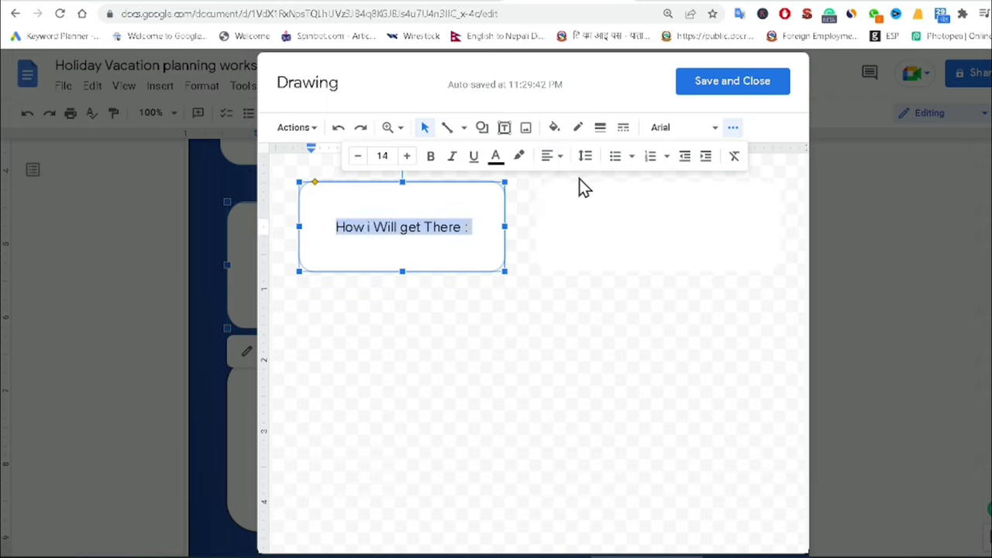
{"action": "left_click", "coordinate": [556, 157]}
{"action": "left_click", "coordinate": [555, 202]}
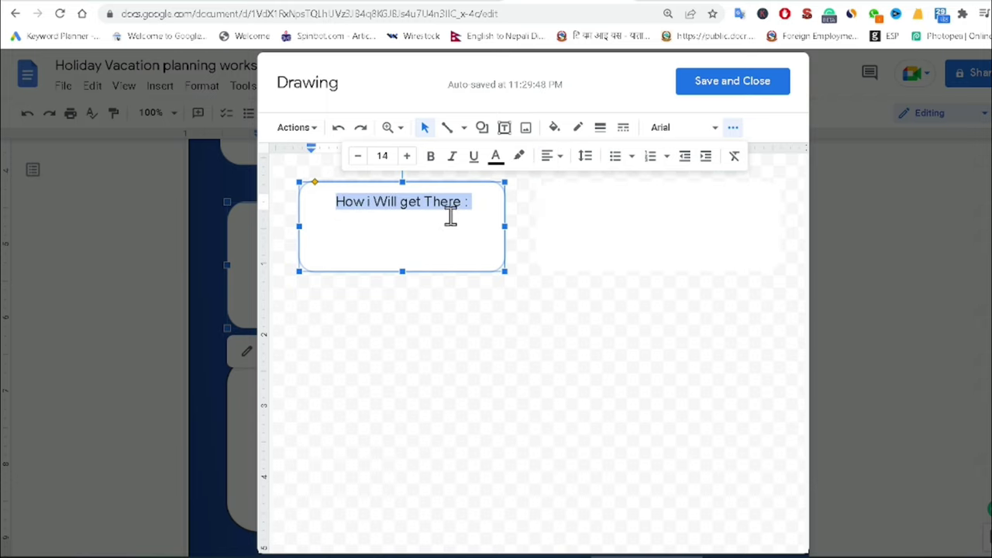
{"action": "left_click", "coordinate": [430, 157]}
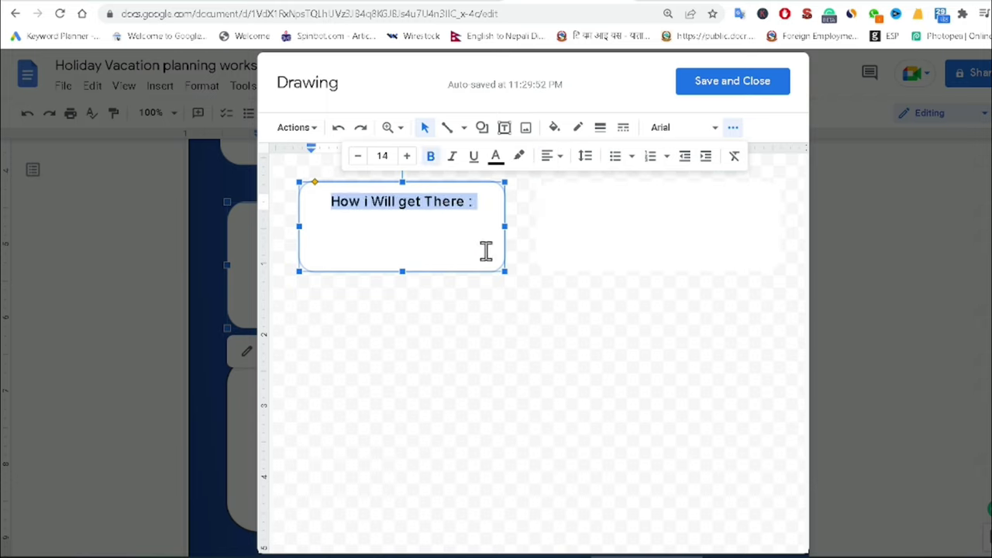
{"action": "left_click", "coordinate": [480, 214]}
{"action": "left_click", "coordinate": [658, 218]}
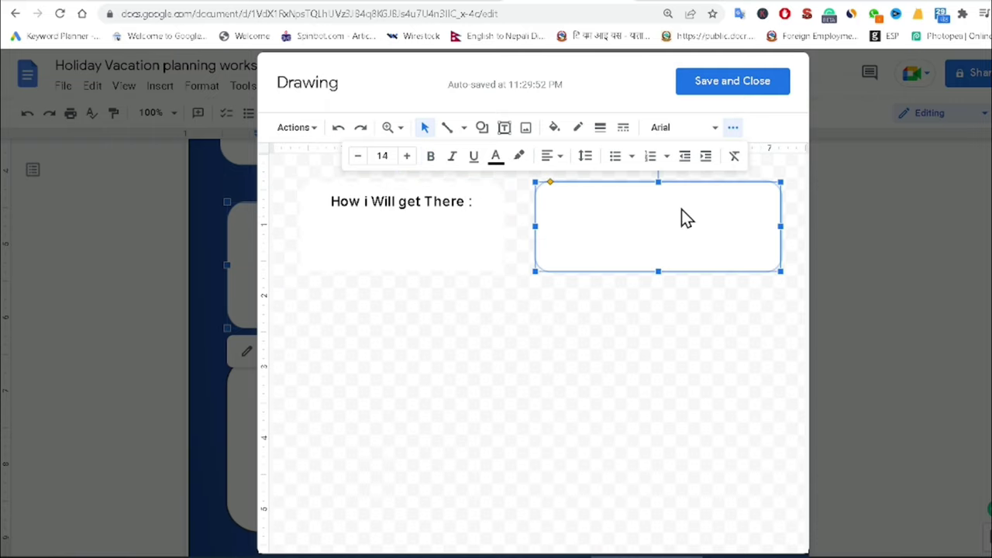
Make the right box's 'Who is coming with Me :' label bold.
{"action": "right_click", "coordinate": [681, 209]}
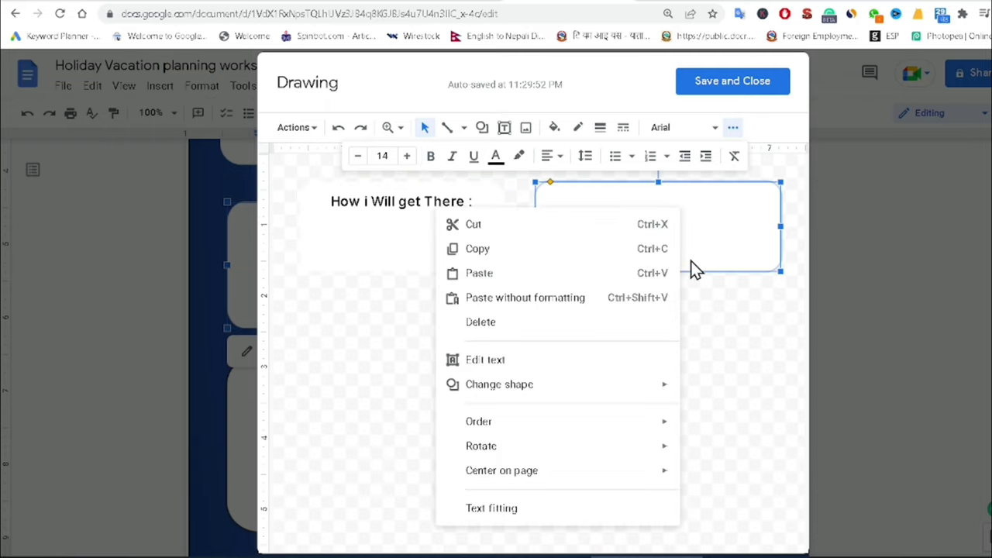
{"action": "left_click", "coordinate": [511, 360]}
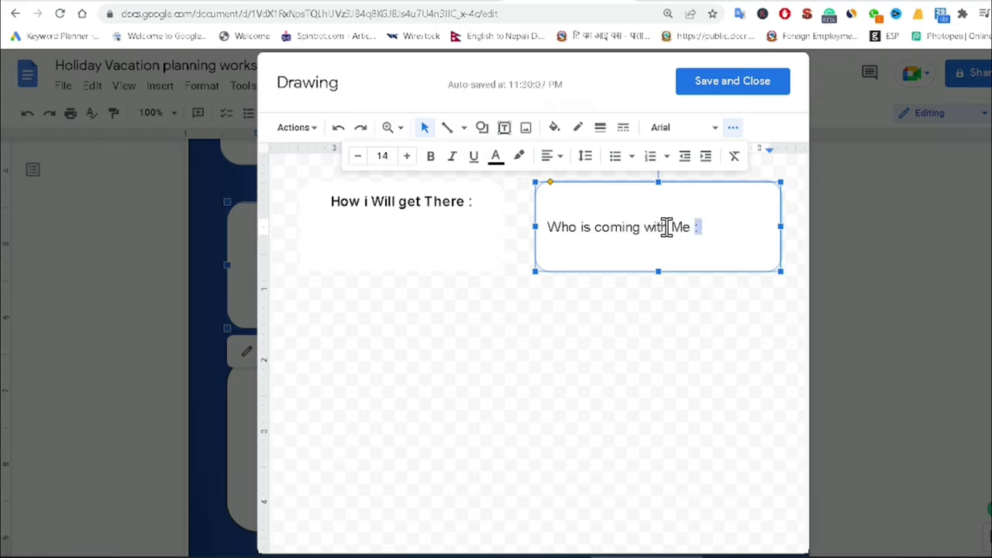
{"action": "left_click_drag", "start_coordinate": [701, 227], "coordinate": [535, 233]}
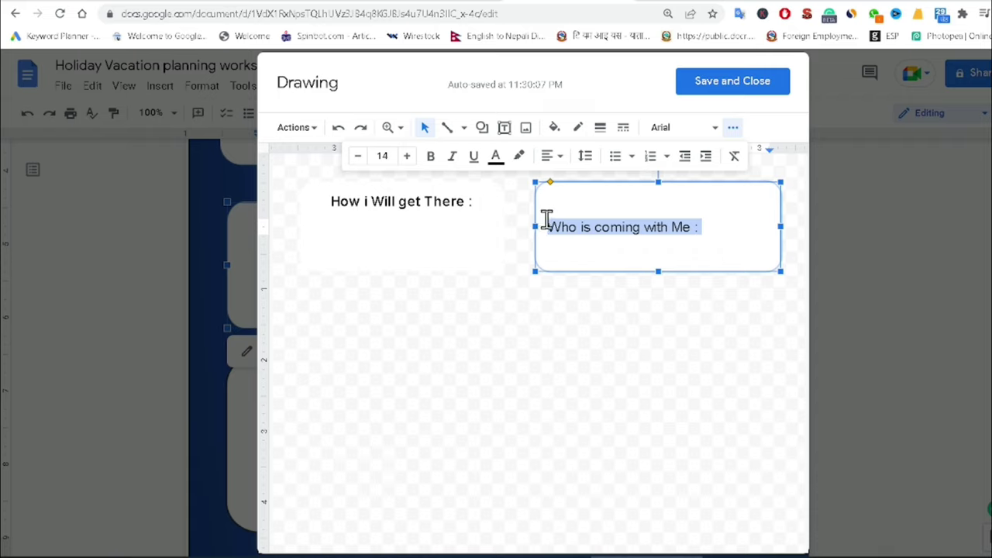
{"action": "left_click", "coordinate": [440, 164]}
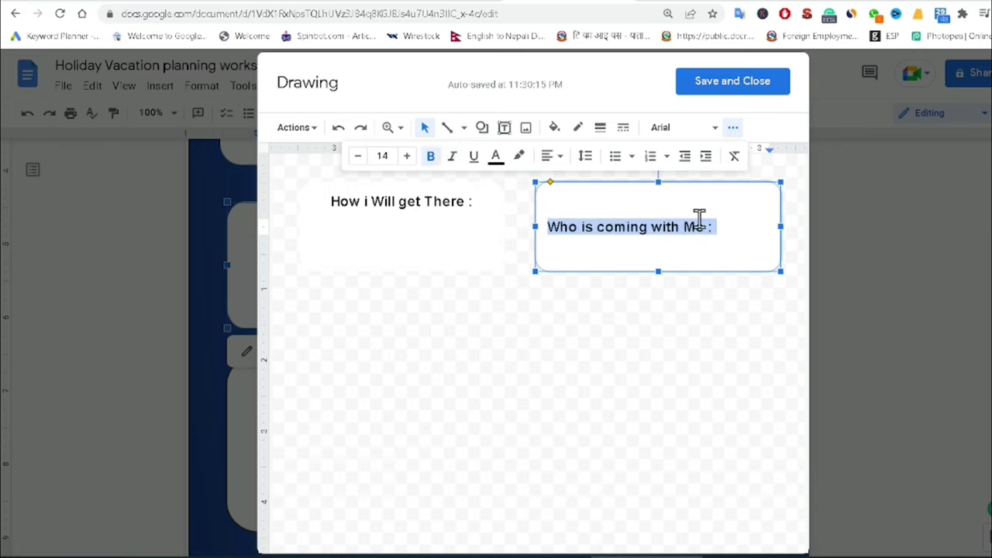
Centre the 'Who is coming with Me :' label and align it to the top of its box.
{"action": "left_click", "coordinate": [548, 155]}
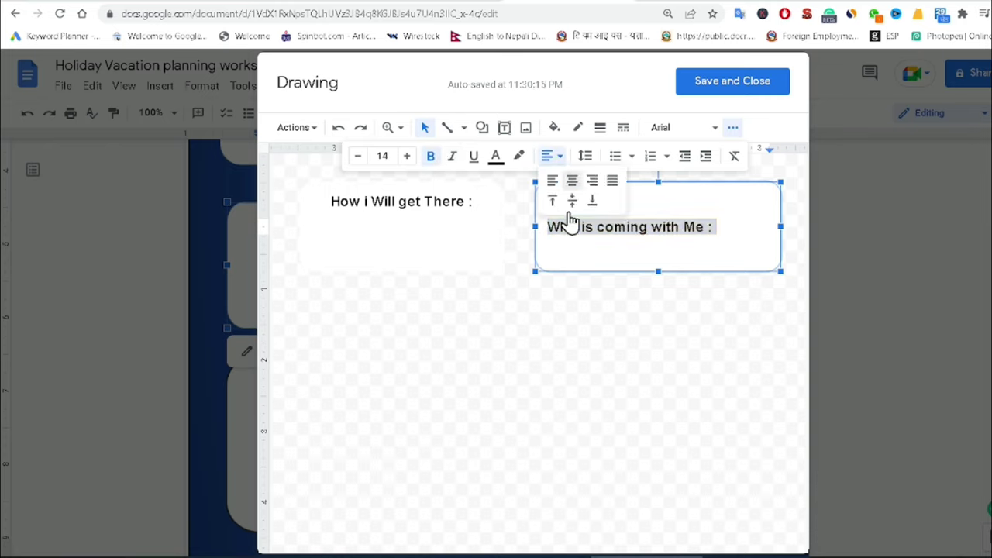
{"action": "left_click", "coordinate": [572, 180]}
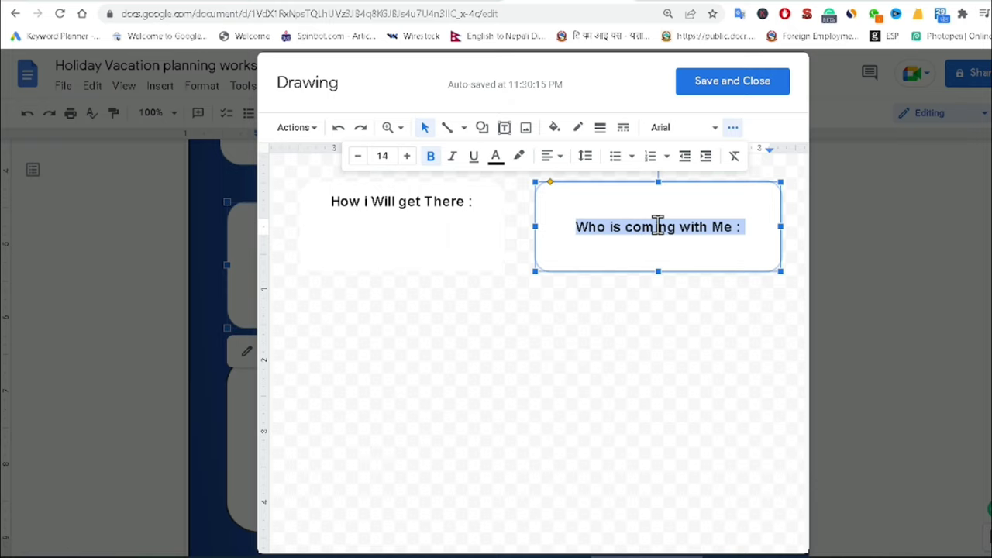
{"action": "left_click", "coordinate": [550, 157]}
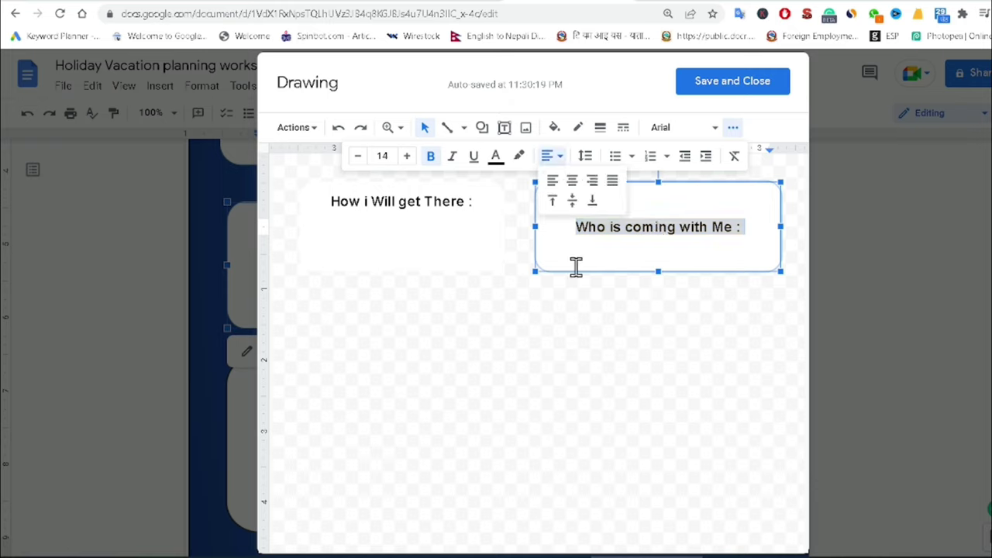
{"action": "left_click", "coordinate": [553, 199]}
{"action": "left_click", "coordinate": [704, 203]}
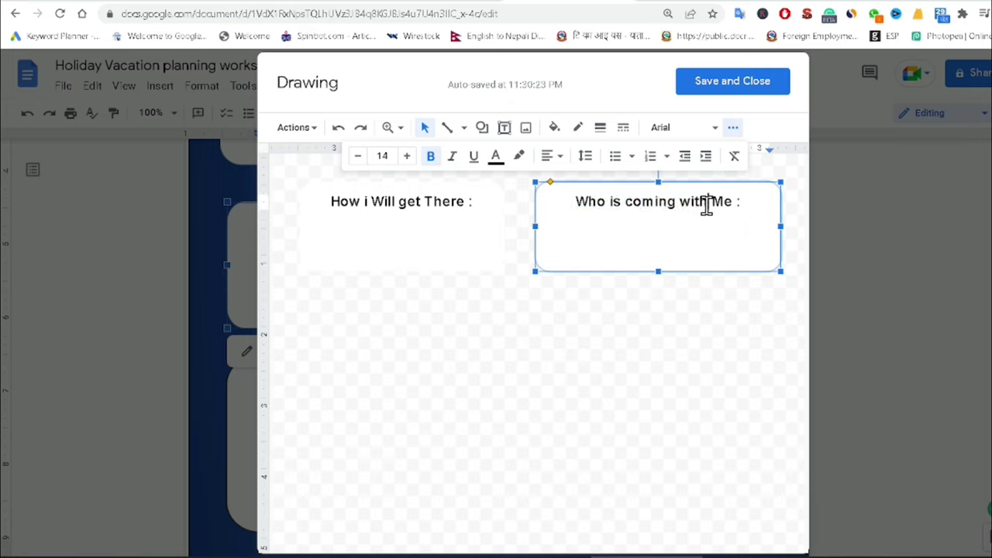
{"action": "left_click", "coordinate": [756, 199]}
{"action": "left_click_drag", "start_coordinate": [756, 199], "coordinate": [567, 193]}
{"action": "left_click", "coordinate": [631, 219]}
{"action": "left_click", "coordinate": [422, 236]}
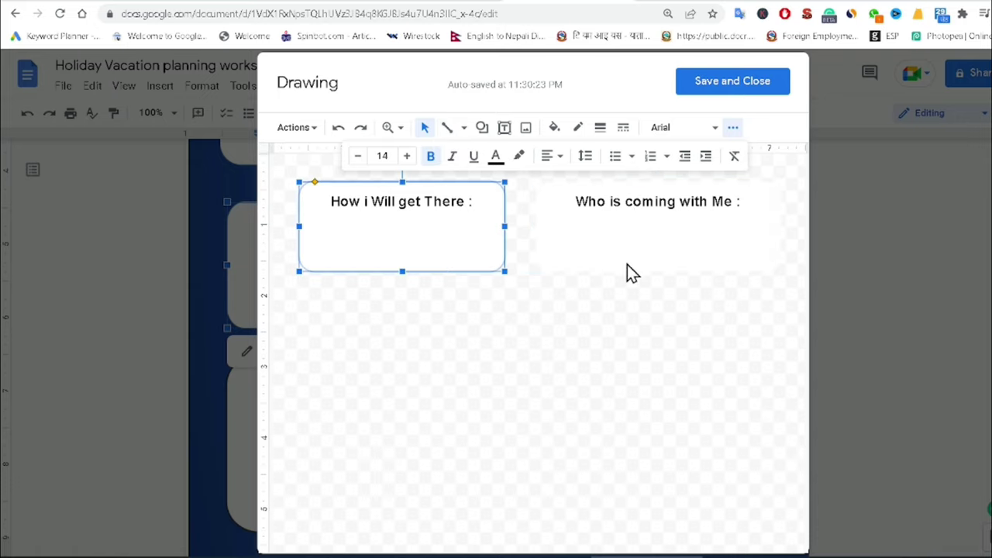
{"action": "left_click", "coordinate": [627, 232]}
Save the drawing and return to the worksheet.
{"action": "left_click", "coordinate": [713, 91]}
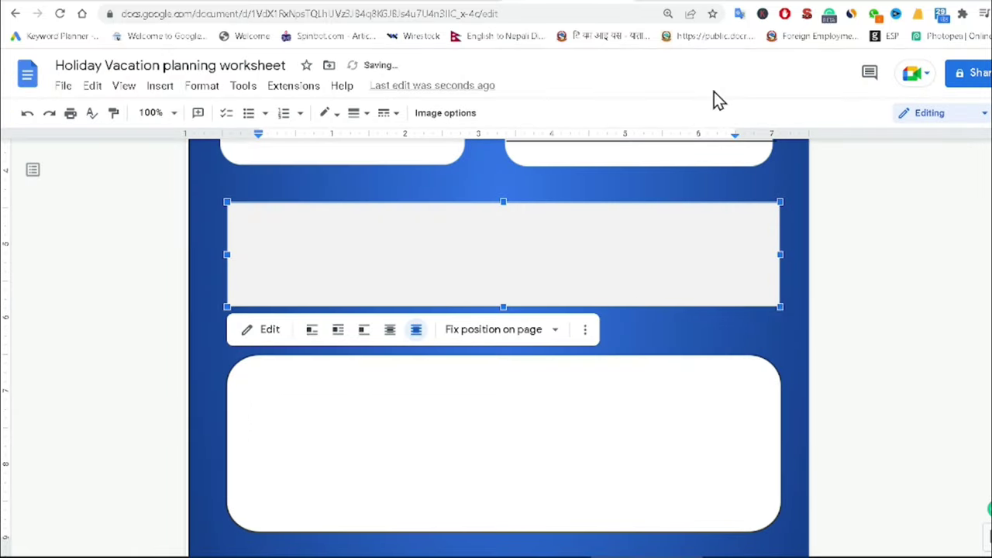
{"action": "left_click", "coordinate": [821, 262]}
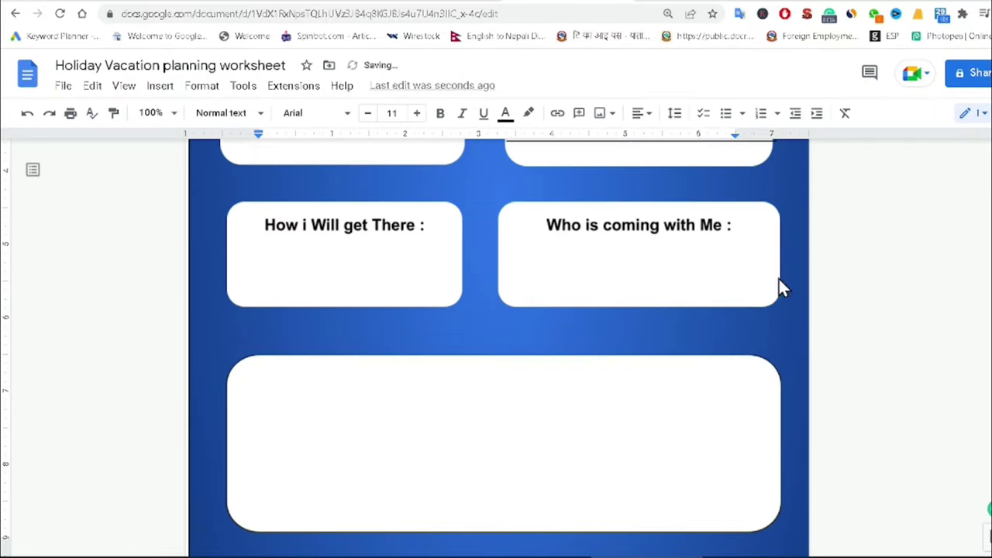
{"action": "scroll", "coordinate": [537, 309], "scroll_direction": "up", "scroll_amount": 3}
{"action": "scroll", "coordinate": [536, 310], "scroll_direction": "up", "scroll_amount": 1}
{"action": "scroll", "coordinate": [536, 310], "scroll_direction": "down", "scroll_amount": 4}
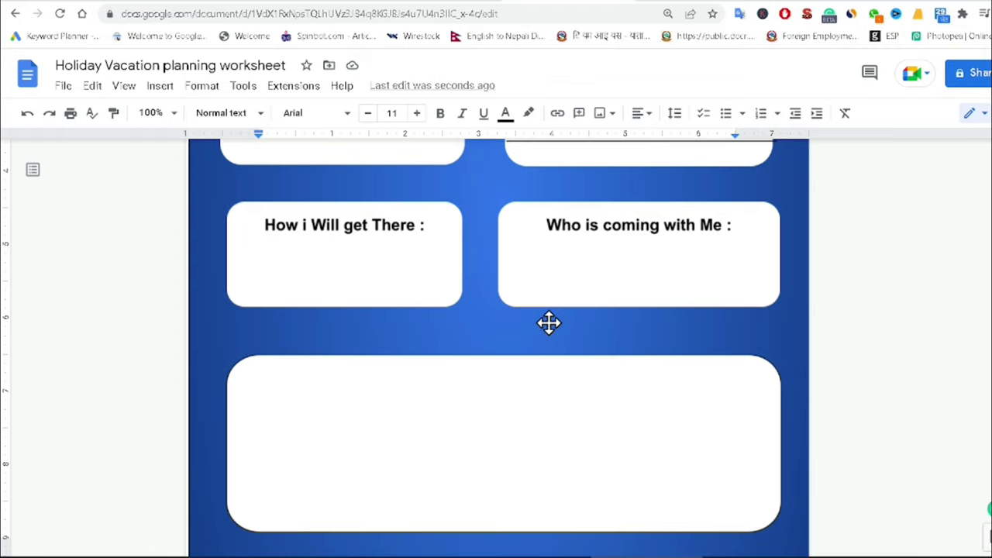
Shorten the large empty box and move it up just beneath the labelled pair.
{"action": "left_click", "coordinate": [389, 492]}
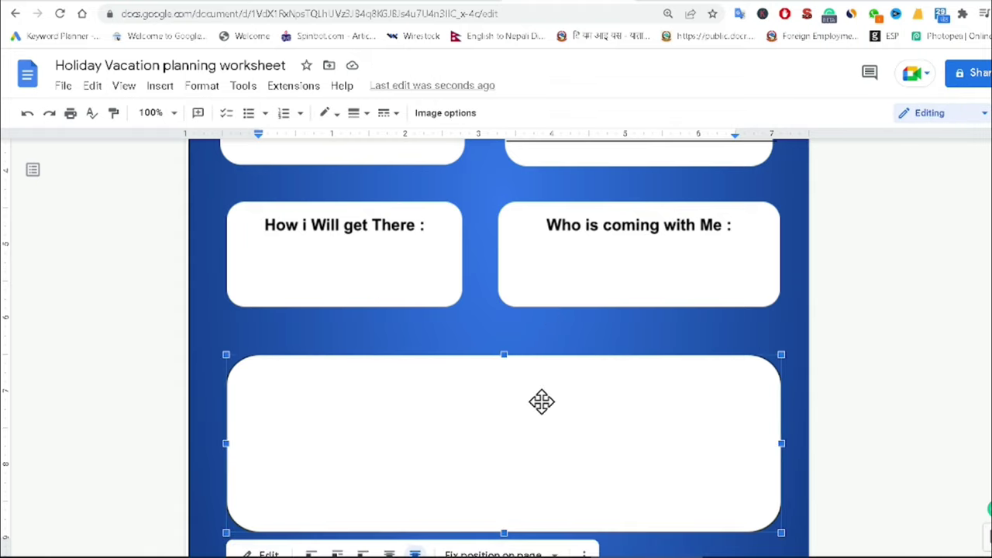
{"action": "scroll", "coordinate": [542, 402], "scroll_direction": "down", "scroll_amount": 1}
{"action": "left_click_drag", "start_coordinate": [503, 463], "coordinate": [496, 397]}
{"action": "left_click_drag", "start_coordinate": [577, 355], "coordinate": [593, 341]}
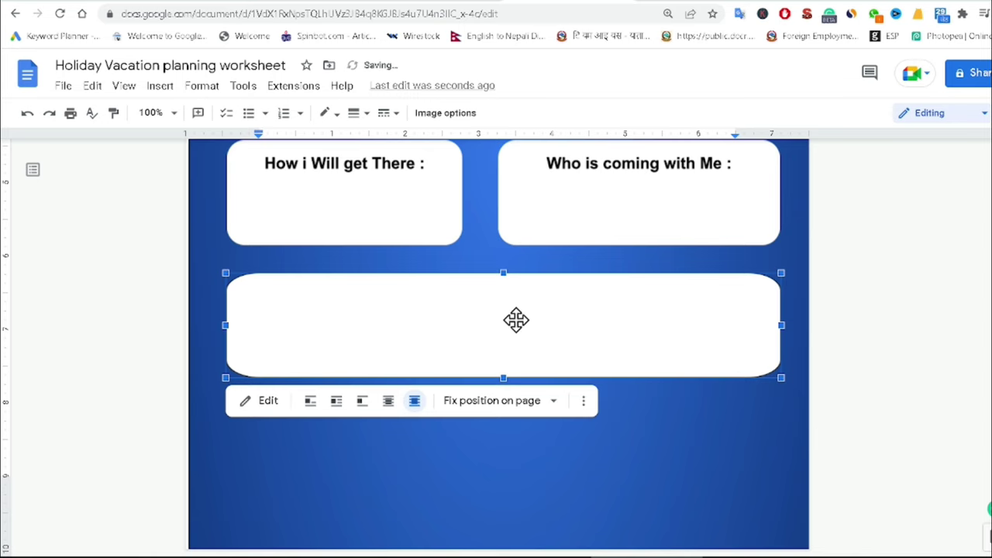
Type the label 'Activities I will Do :' into the wide rounded box.
{"action": "left_click", "coordinate": [266, 400]}
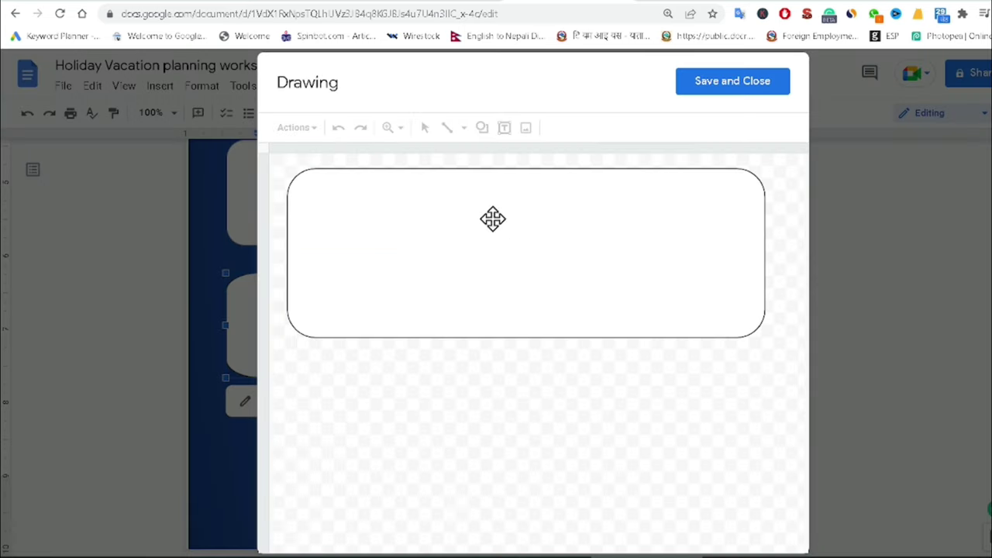
{"action": "left_click", "coordinate": [398, 233]}
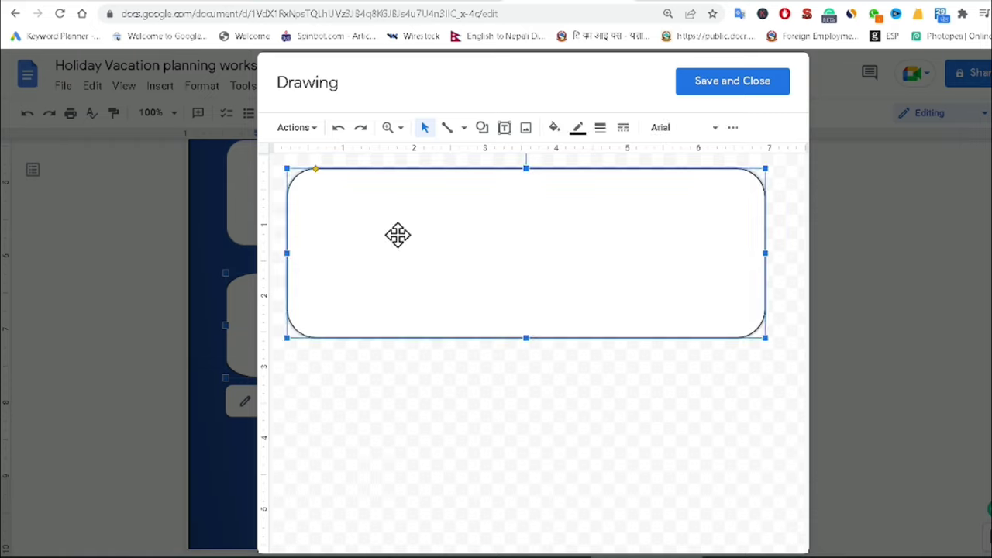
{"action": "right_click", "coordinate": [392, 225]}
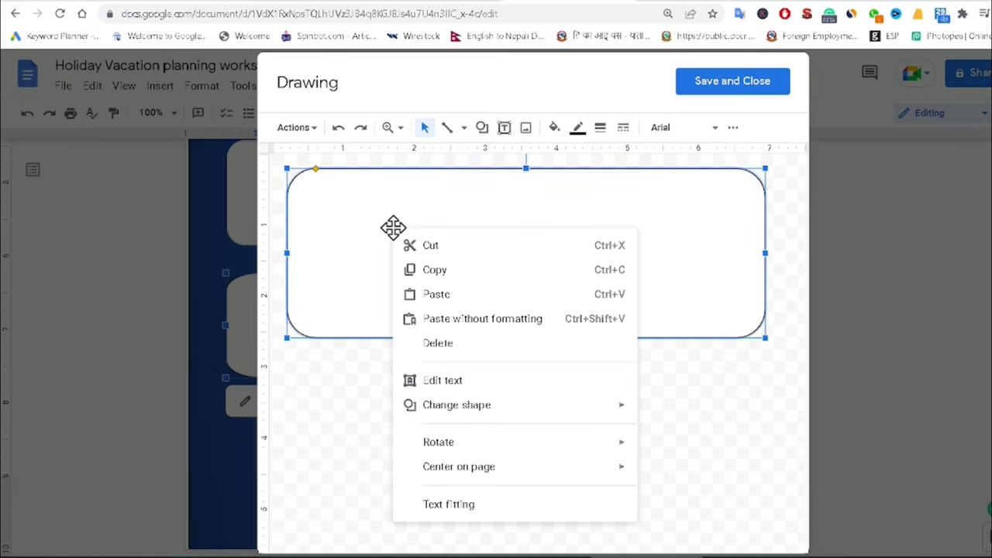
{"action": "left_click", "coordinate": [463, 390]}
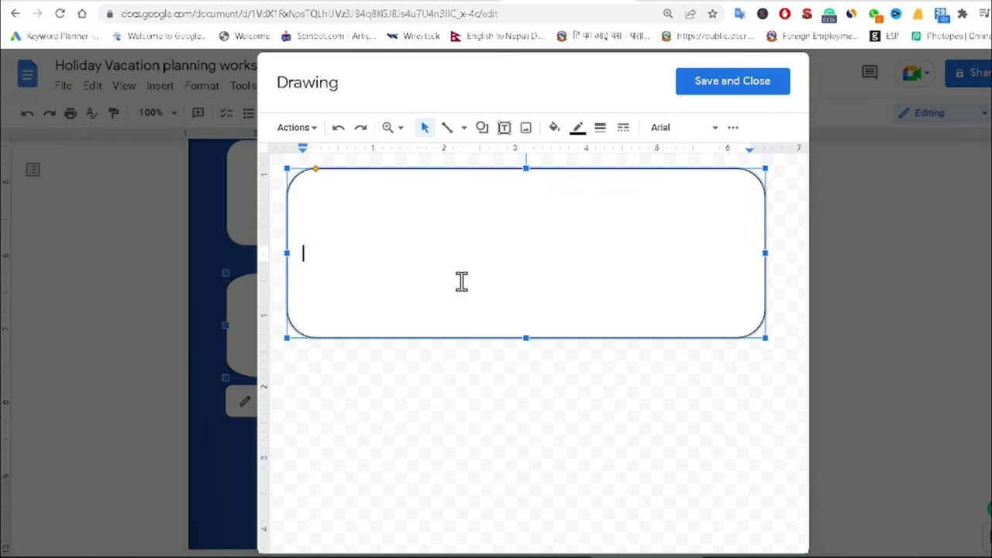
{"action": "type", "text": "Activities I will Do :"}
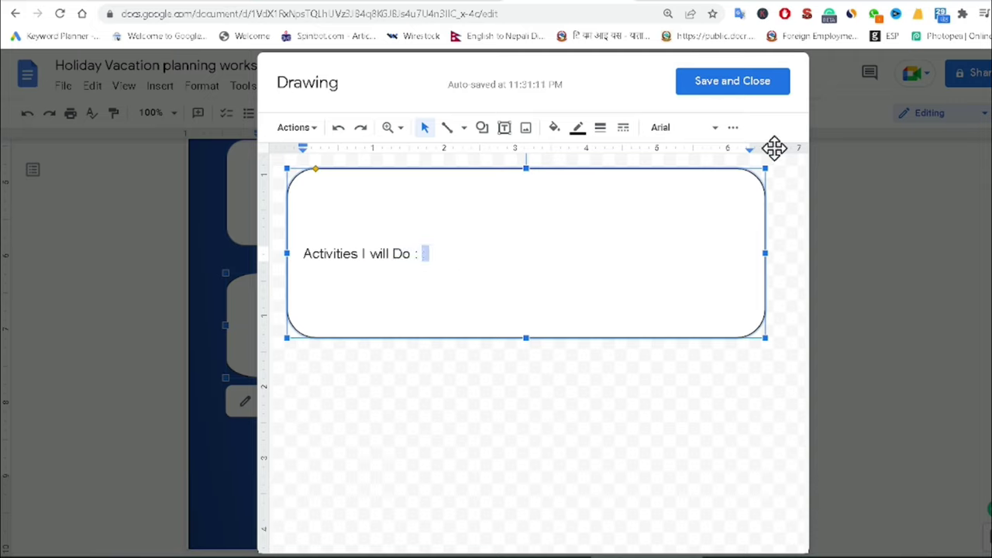
Centre the 'Activities I will Do :' label horizontally and align it to the top.
{"action": "left_click", "coordinate": [732, 127]}
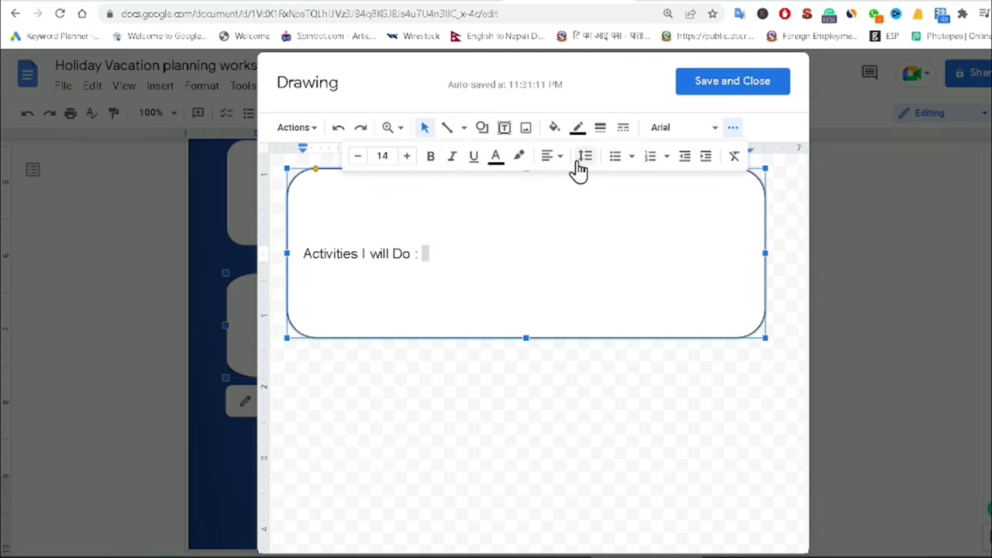
{"action": "left_click", "coordinate": [549, 155]}
{"action": "left_click", "coordinate": [574, 184]}
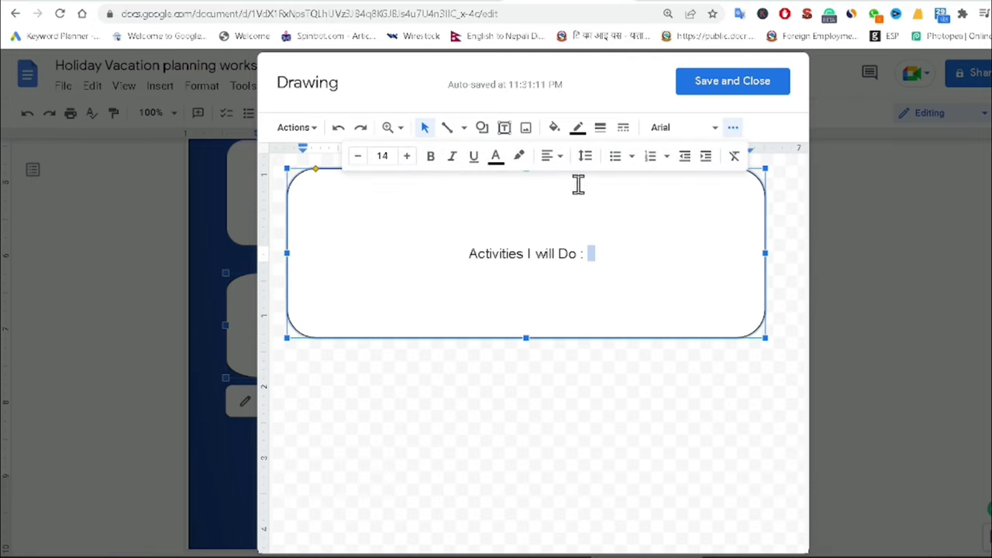
{"action": "left_click", "coordinate": [551, 157]}
{"action": "left_click", "coordinate": [555, 203]}
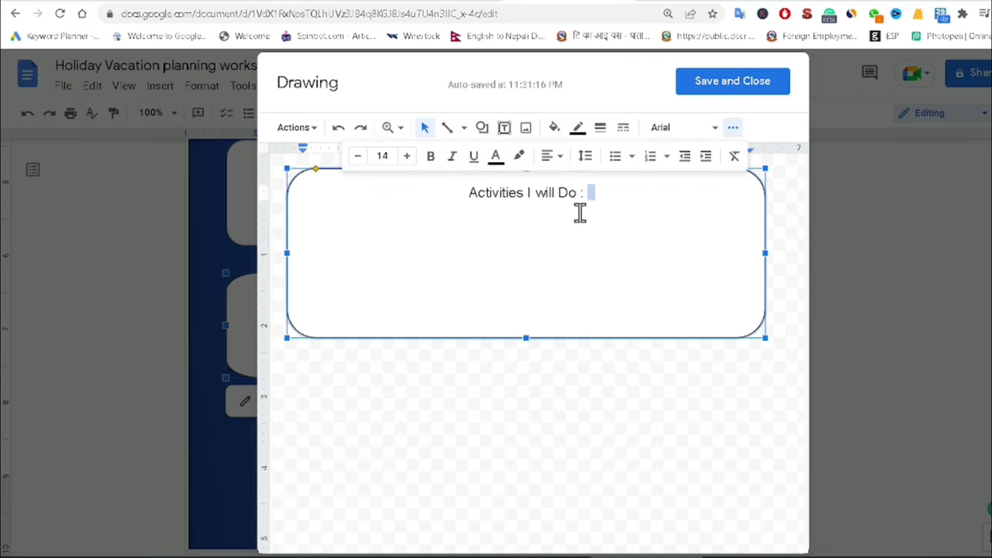
{"action": "left_click", "coordinate": [466, 192]}
{"action": "key", "text": "Return"}
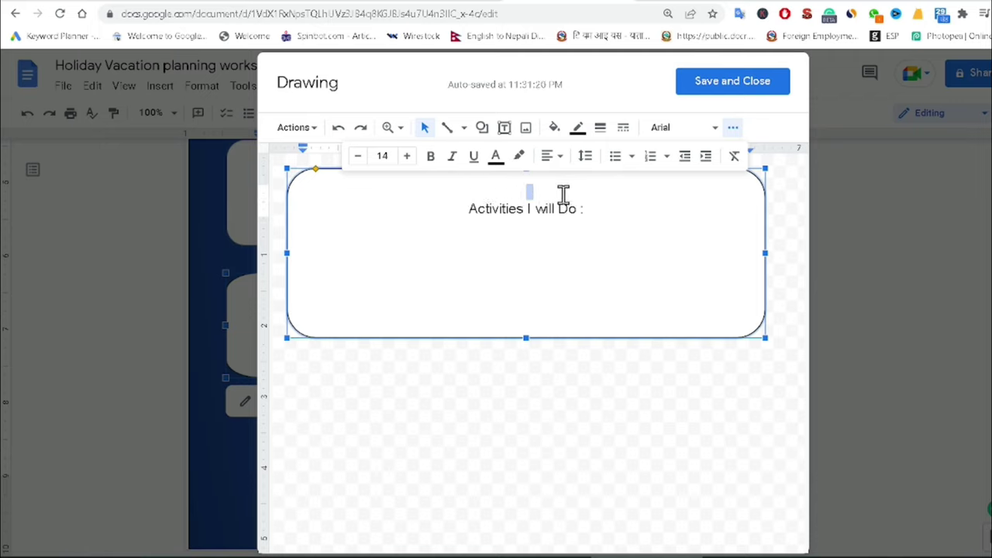
{"action": "key", "text": "ctrl+z"}
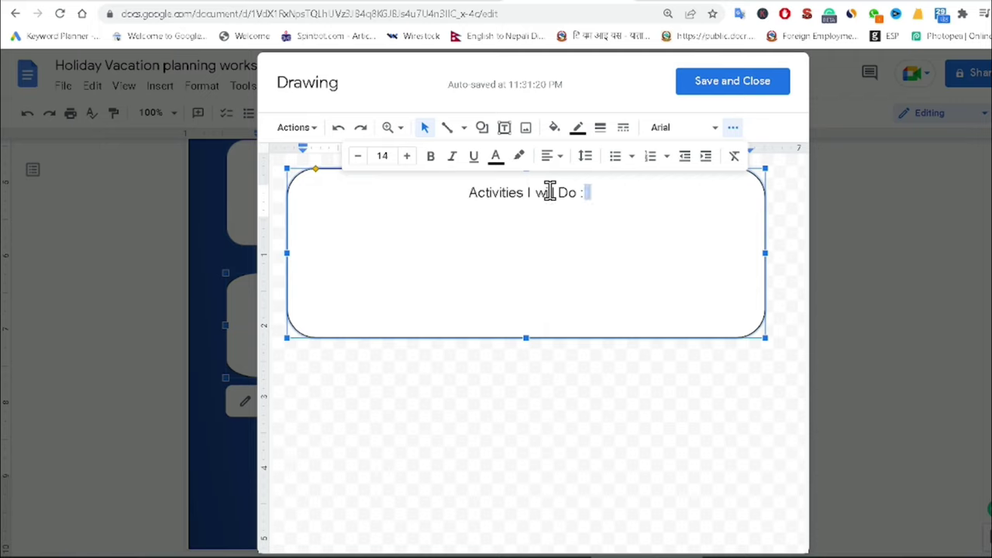
{"action": "left_click_drag", "start_coordinate": [628, 198], "coordinate": [463, 191]}
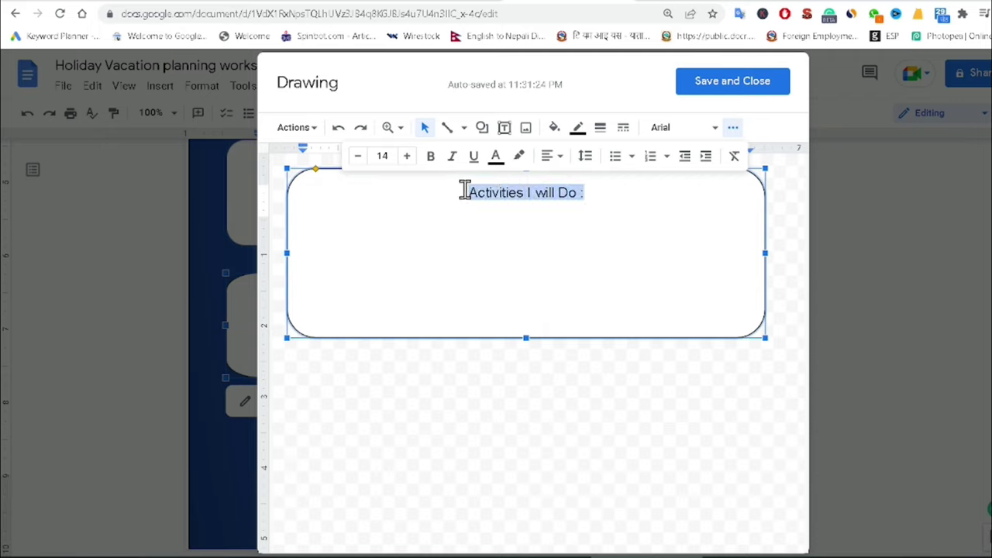
{"action": "left_click", "coordinate": [592, 260]}
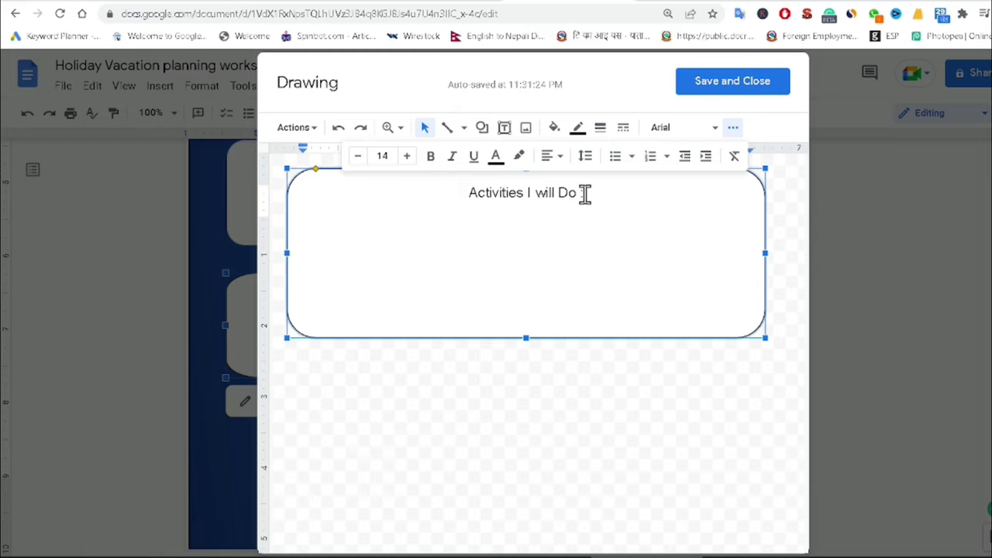
Make the 'Activities I will Do :' heading bold and one font size larger.
{"action": "left_click_drag", "start_coordinate": [622, 191], "coordinate": [442, 170]}
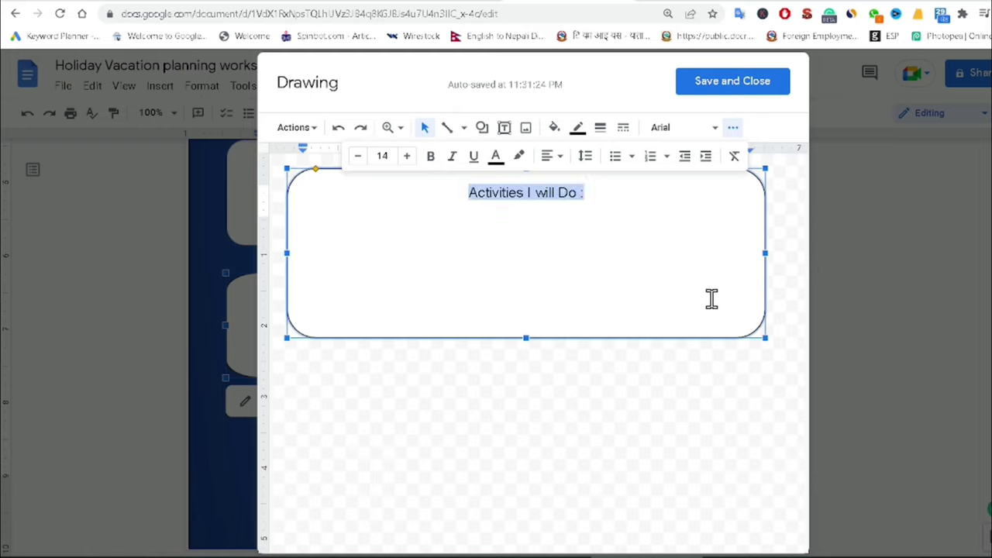
{"action": "left_click", "coordinate": [431, 156]}
{"action": "left_click", "coordinate": [543, 210]}
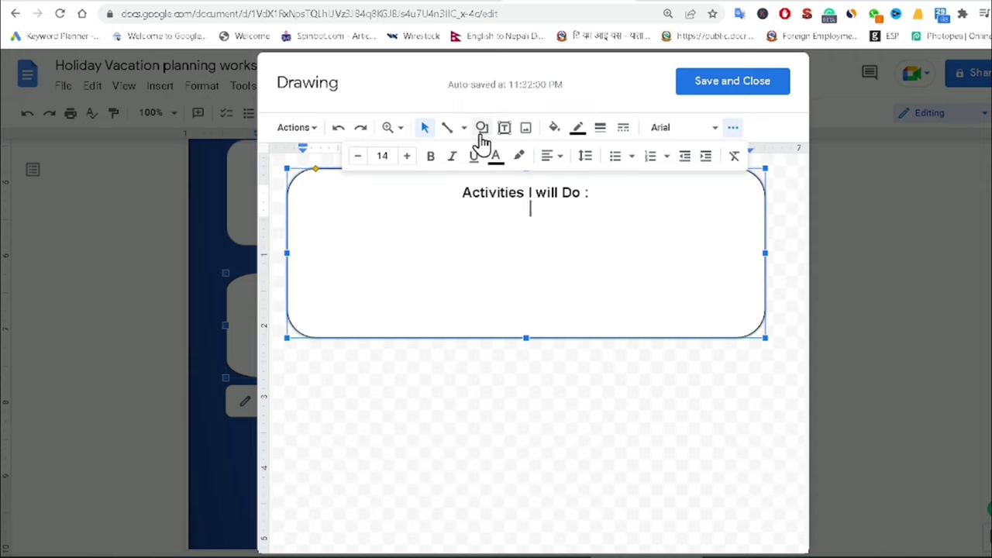
{"action": "double_click", "coordinate": [586, 192]}
{"action": "triple_click", "coordinate": [481, 189]}
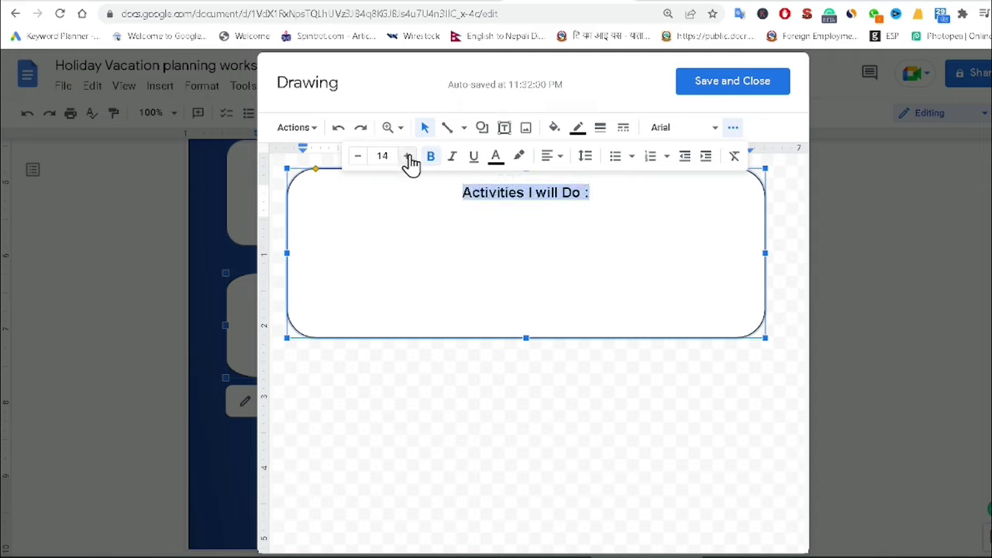
{"action": "left_click", "coordinate": [406, 155]}
{"action": "left_click", "coordinate": [406, 155]}
{"action": "left_click", "coordinate": [594, 197]}
{"action": "left_click", "coordinate": [550, 213]}
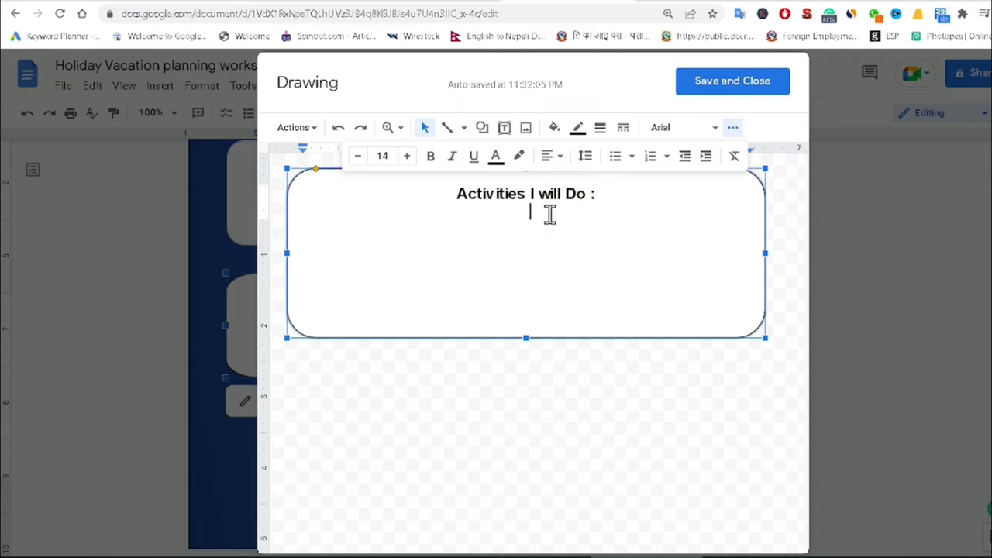
{"action": "left_click", "coordinate": [463, 135]}
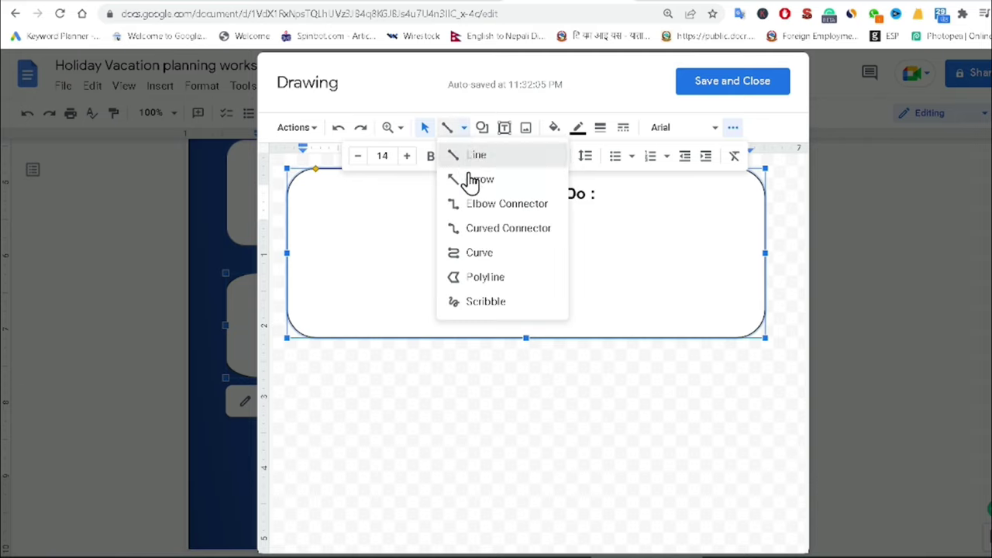
Draw four horizontal writing lines across the Activities box, then save and close the drawing.
{"action": "left_click", "coordinate": [469, 159]}
{"action": "left_click_drag", "start_coordinate": [288, 221], "coordinate": [765, 220]}
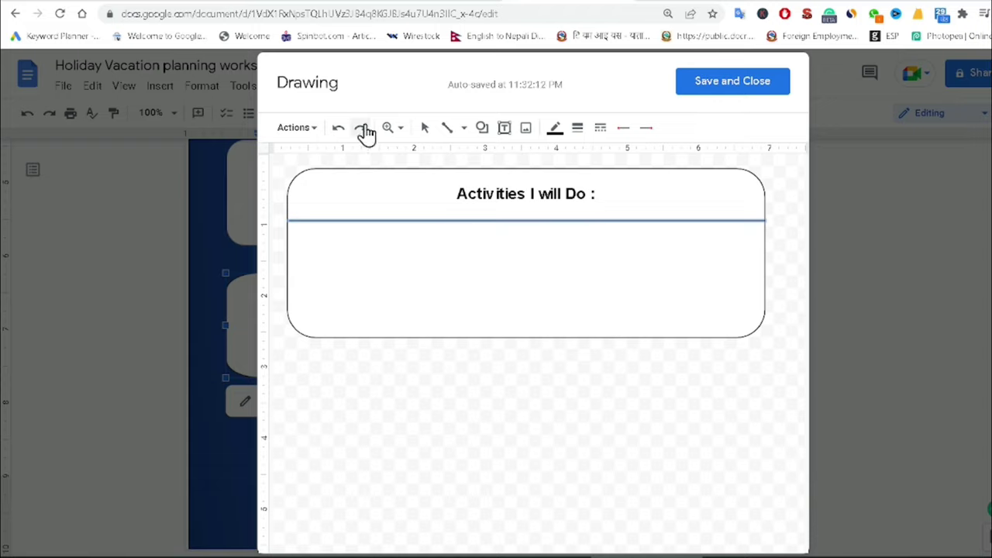
{"action": "left_click", "coordinate": [449, 136]}
{"action": "mouse_move", "coordinate": [287, 252]}
{"action": "left_mouse_down"}
{"action": "mouse_move", "coordinate": [752, 238]}
{"action": "mouse_move", "coordinate": [765, 252]}
{"action": "left_mouse_up"}
{"action": "mouse_move", "coordinate": [288, 283]}
{"action": "left_mouse_down"}
{"action": "mouse_move", "coordinate": [764, 277]}
{"action": "mouse_move", "coordinate": [765, 285]}
{"action": "left_mouse_up"}
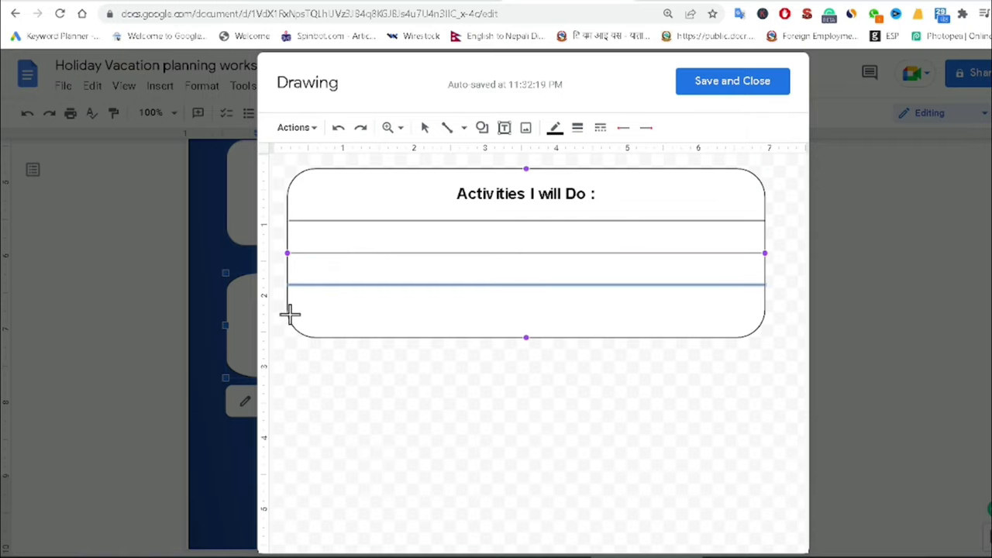
{"action": "left_click_drag", "start_coordinate": [284, 311], "coordinate": [764, 312]}
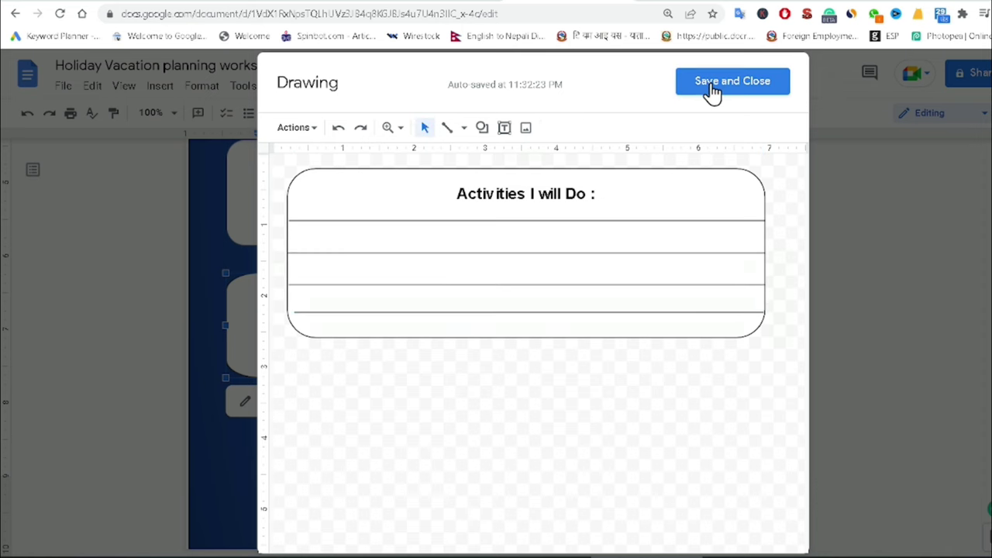
{"action": "left_click", "coordinate": [711, 93]}
Shorten the Activities drawing by dragging its bottom edge upward.
{"action": "left_click", "coordinate": [875, 312]}
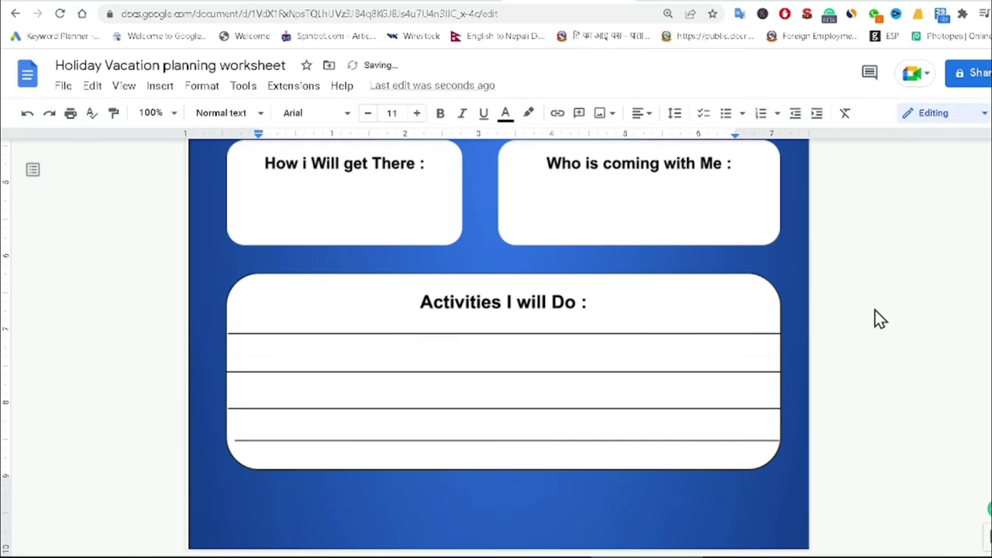
{"action": "left_click", "coordinate": [488, 487]}
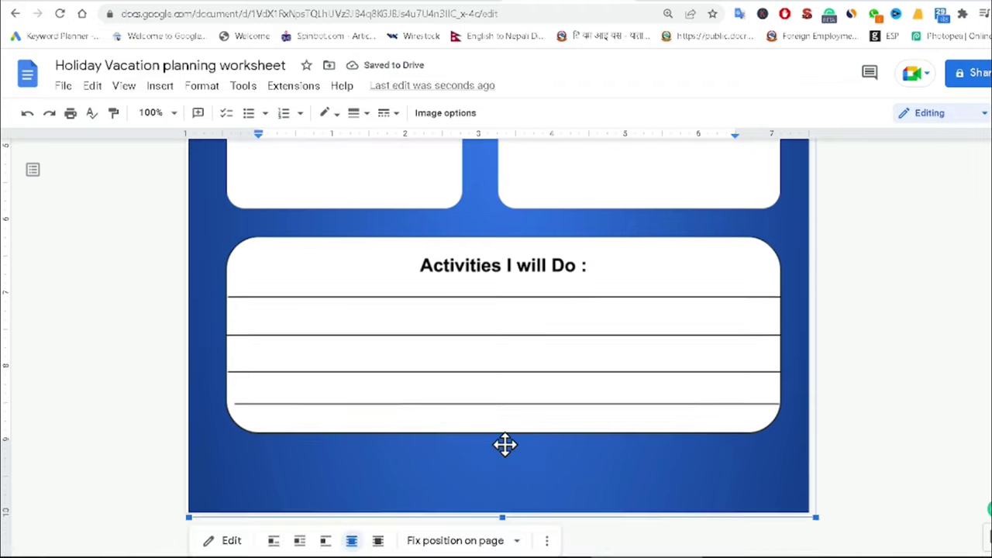
{"action": "left_click", "coordinate": [470, 424]}
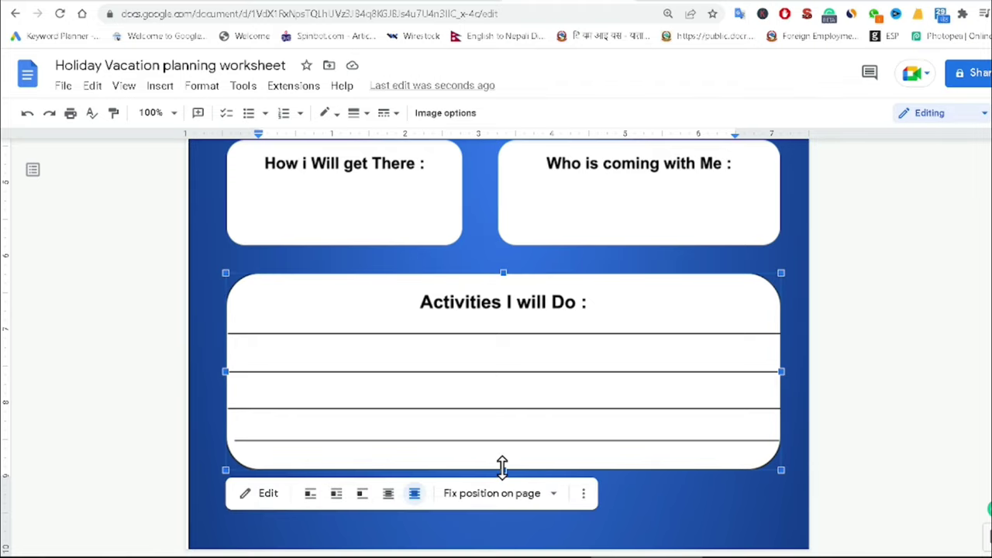
{"action": "left_click_drag", "start_coordinate": [503, 465], "coordinate": [496, 408]}
{"action": "left_click", "coordinate": [843, 376]}
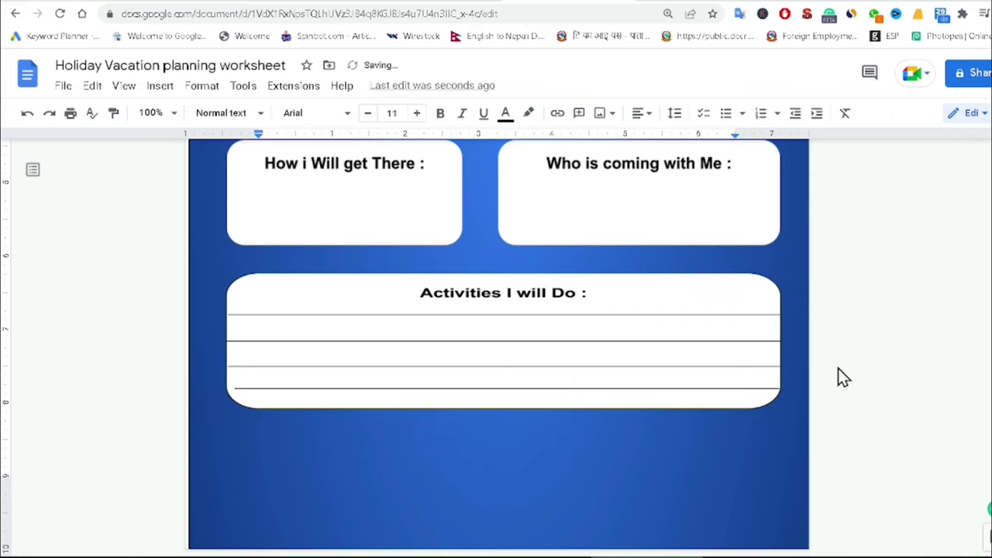
{"action": "left_click", "coordinate": [527, 373]}
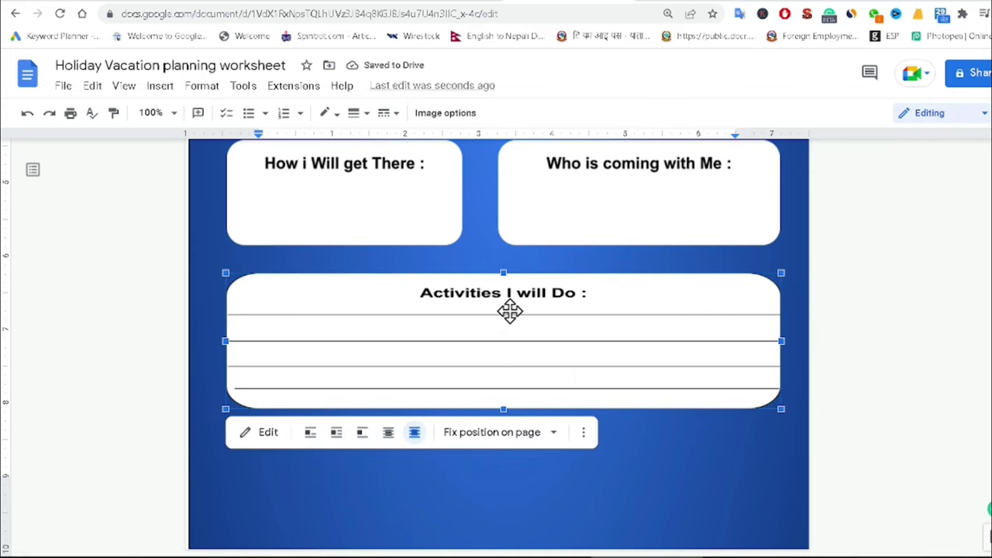
{"action": "left_click_drag", "start_coordinate": [505, 405], "coordinate": [505, 401]}
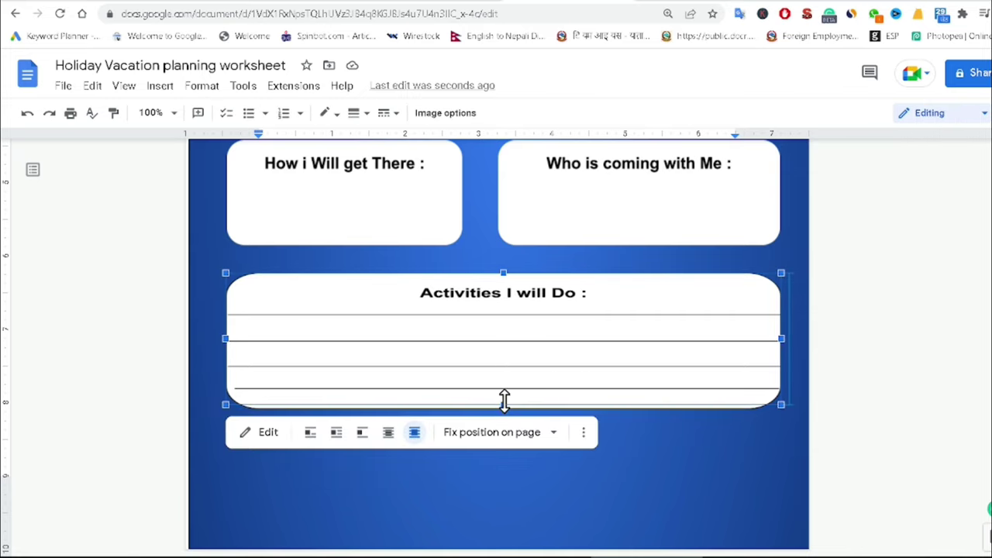
{"action": "left_click", "coordinate": [868, 358]}
{"action": "left_click", "coordinate": [720, 379]}
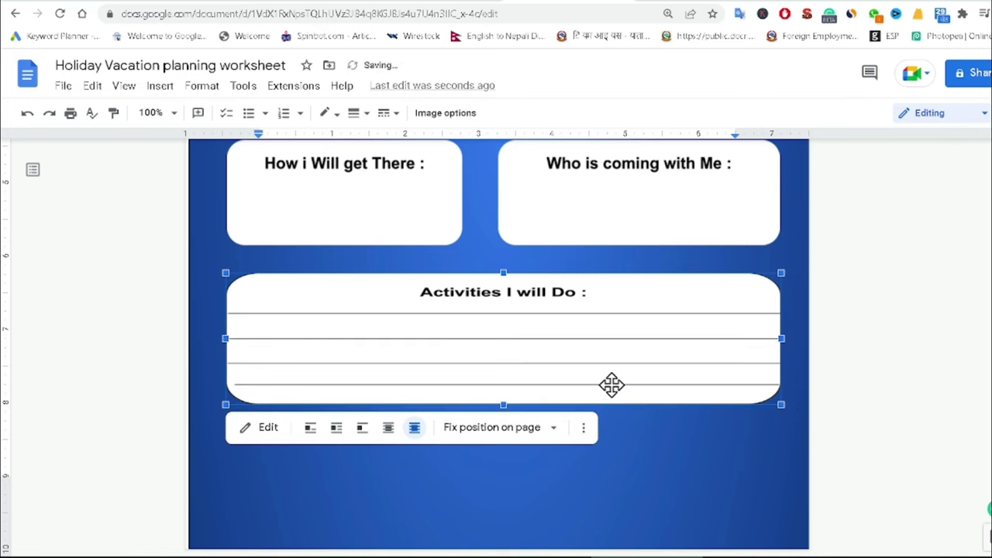
Copy the Activities drawing, then open and close the blue background drawing unchanged.
{"action": "right_click", "coordinate": [406, 370]}
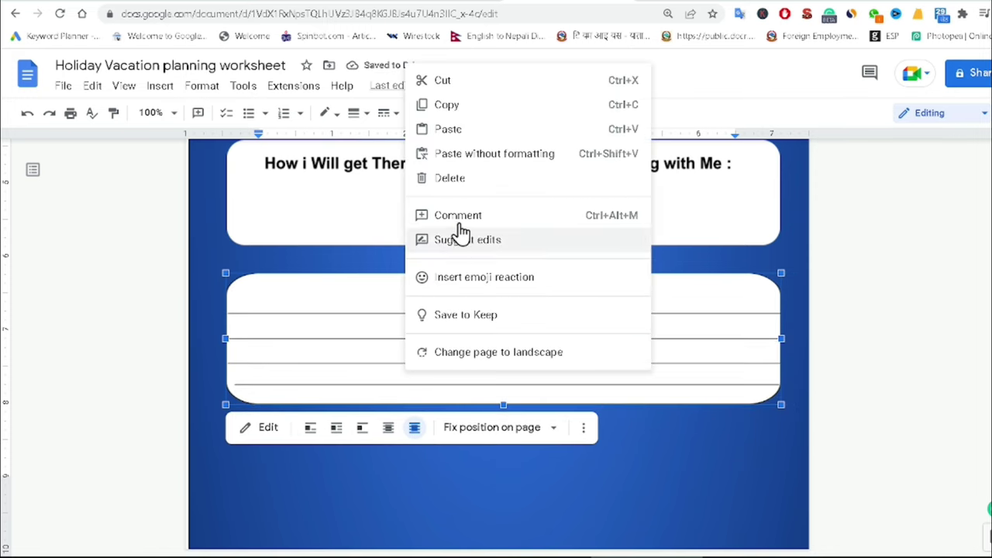
{"action": "left_click", "coordinate": [457, 109]}
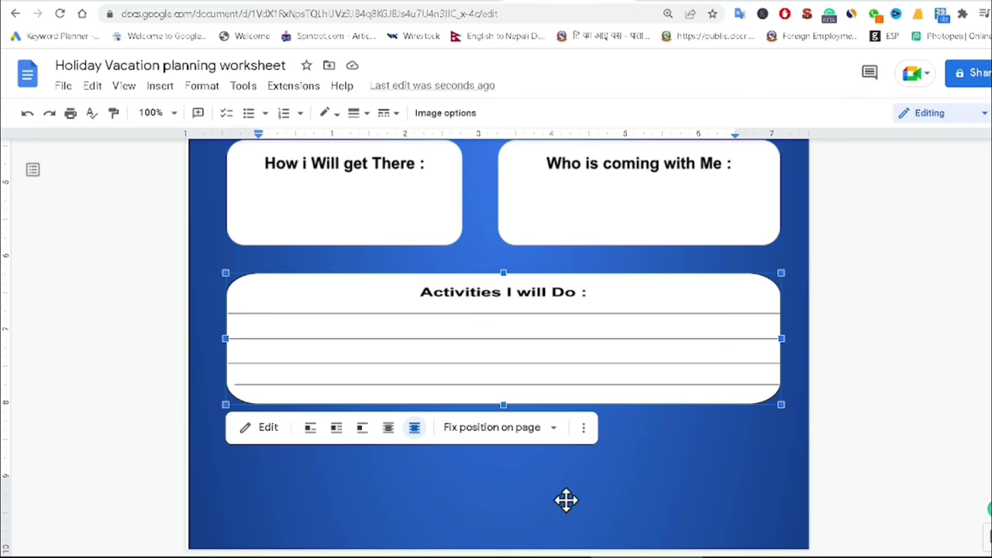
{"action": "scroll", "coordinate": [416, 431], "scroll_direction": "down", "scroll_amount": 1}
{"action": "double_click", "coordinate": [412, 430]}
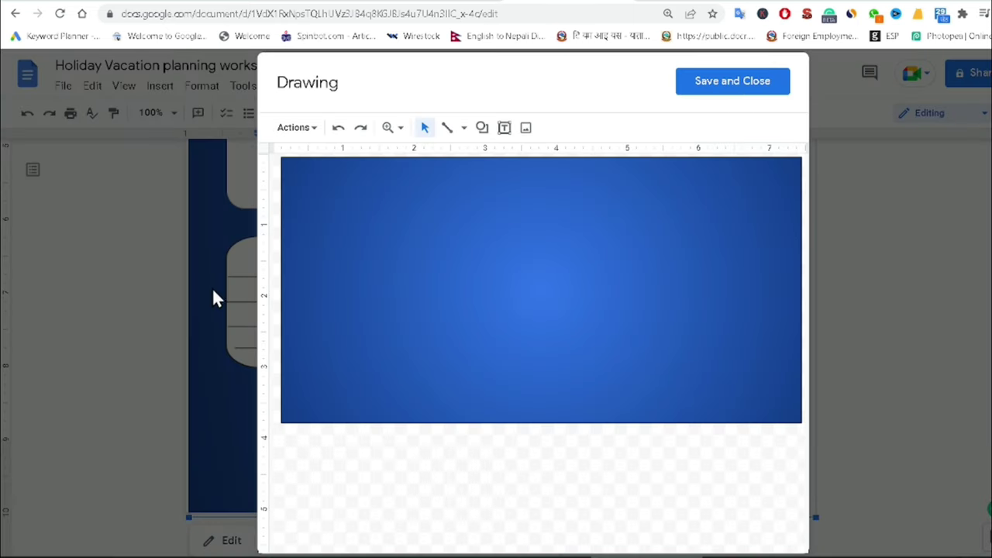
{"action": "left_click", "coordinate": [682, 86]}
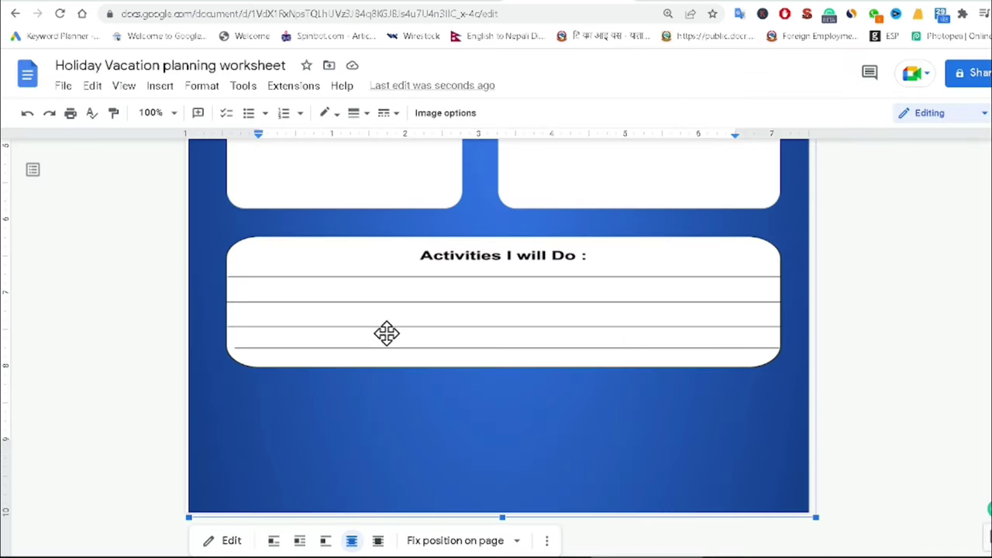
Insert a new blank drawing via Insert > Drawing > New.
{"action": "left_click", "coordinate": [161, 87]}
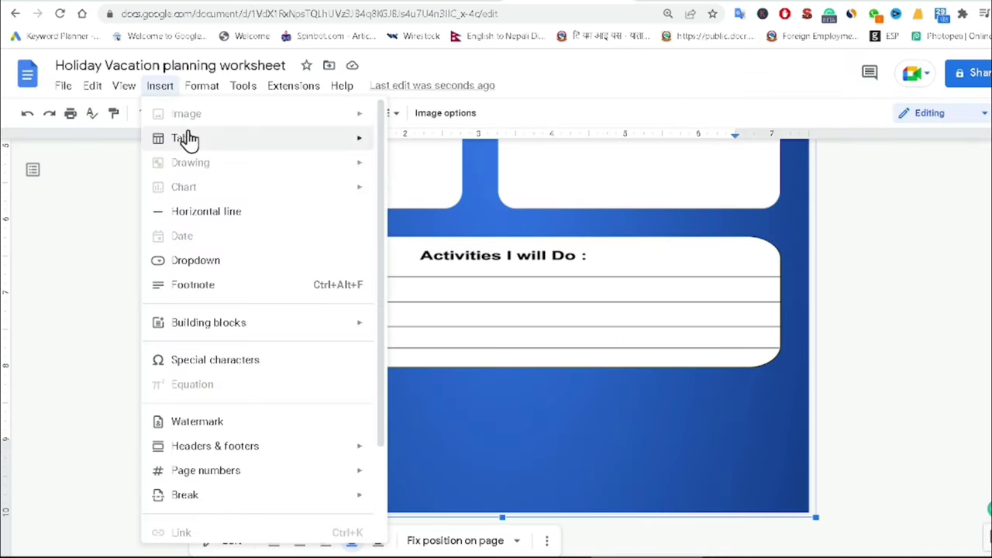
{"action": "mouse_move", "coordinate": [226, 136]}
{"action": "left_click", "coordinate": [870, 382]}
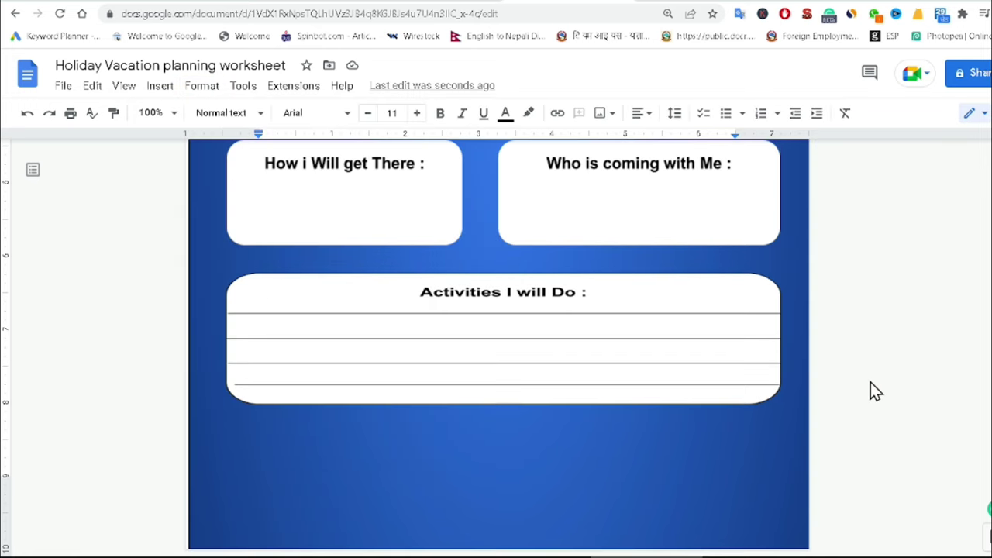
{"action": "left_click", "coordinate": [154, 89]}
{"action": "mouse_move", "coordinate": [206, 169]}
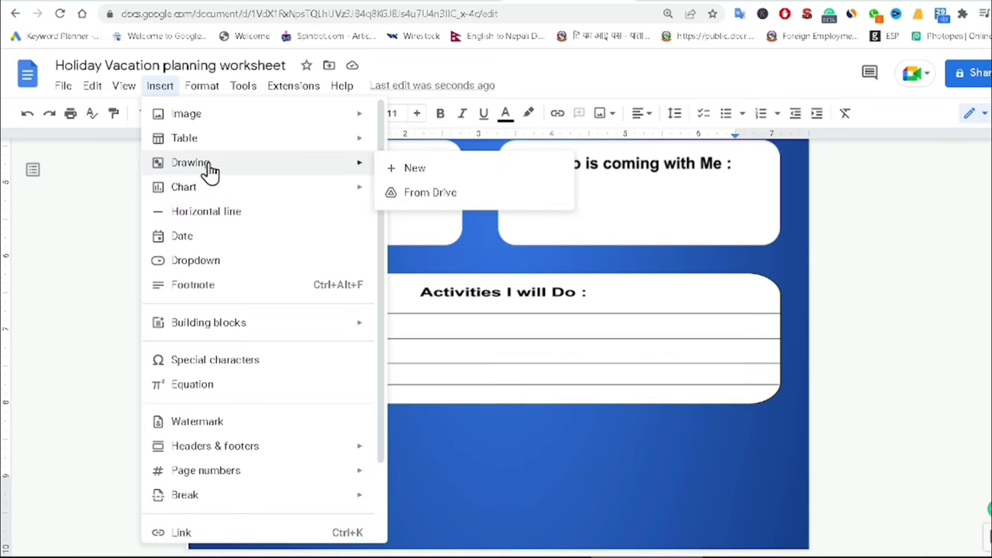
{"action": "left_click", "coordinate": [414, 169]}
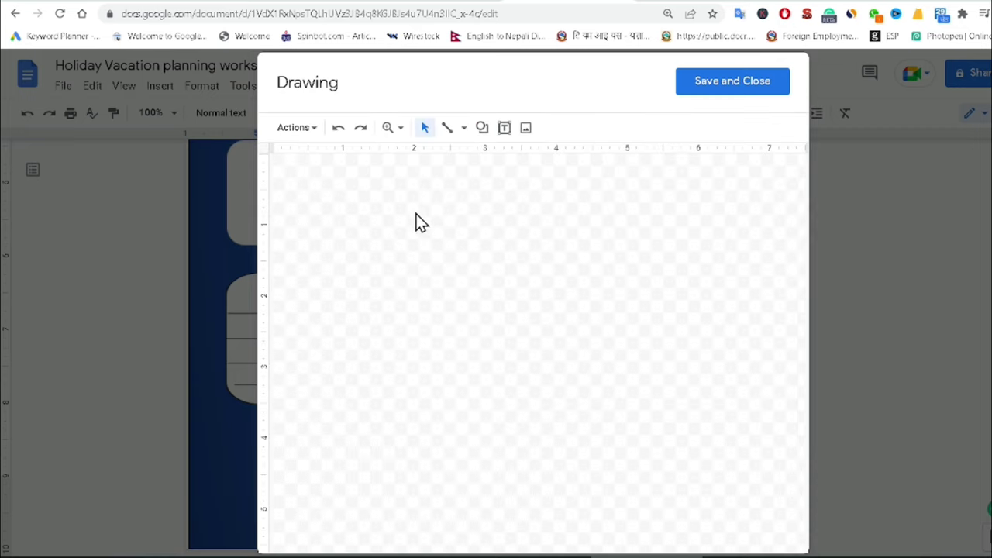
Try pasting the copied Activities box onto the new canvas from the Actions menu.
{"action": "left_click", "coordinate": [306, 129]}
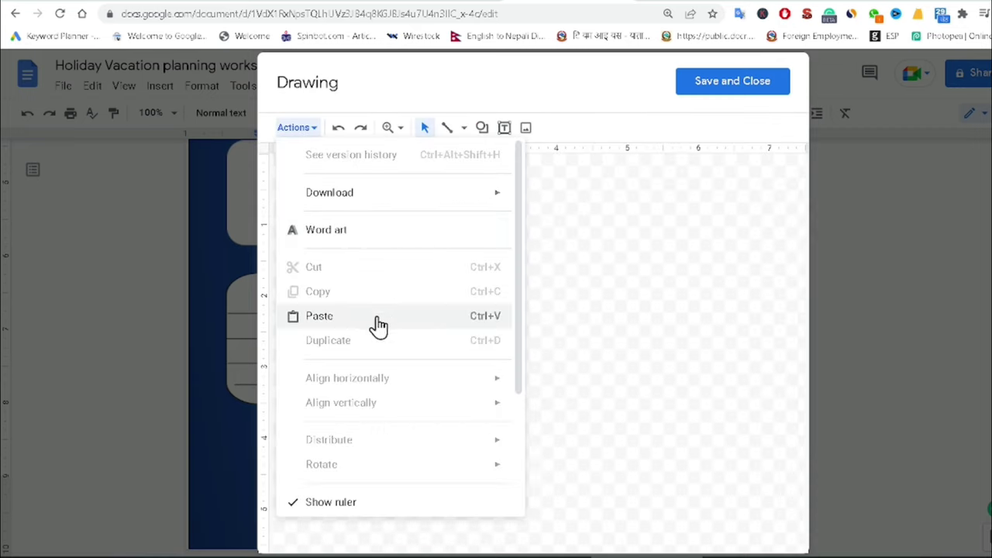
{"action": "left_click", "coordinate": [345, 316]}
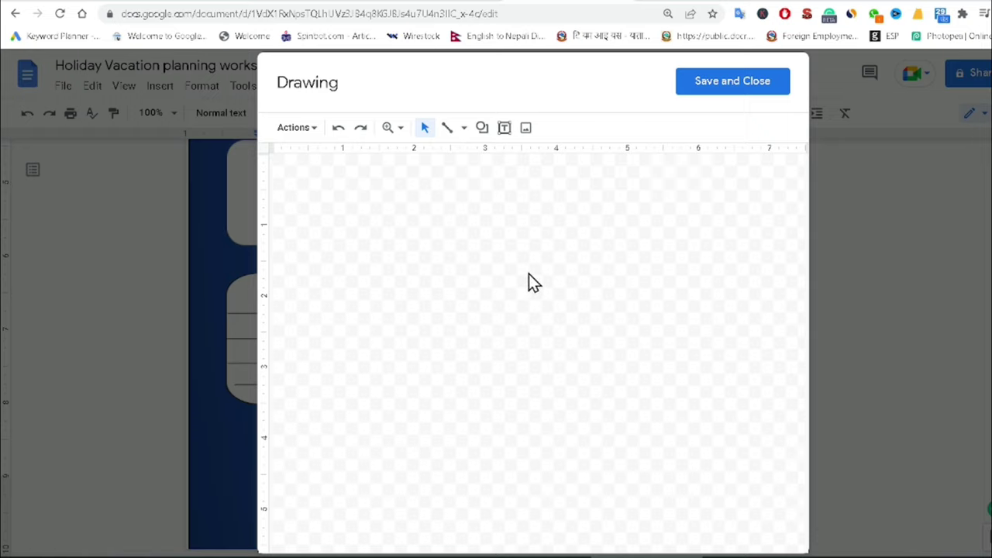
{"action": "left_click", "coordinate": [314, 132]}
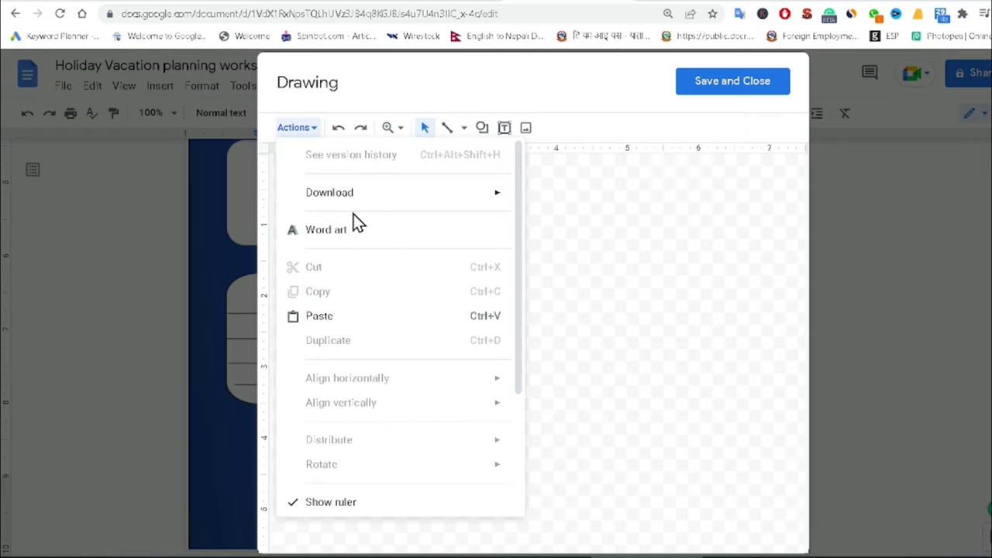
{"action": "left_click", "coordinate": [343, 322]}
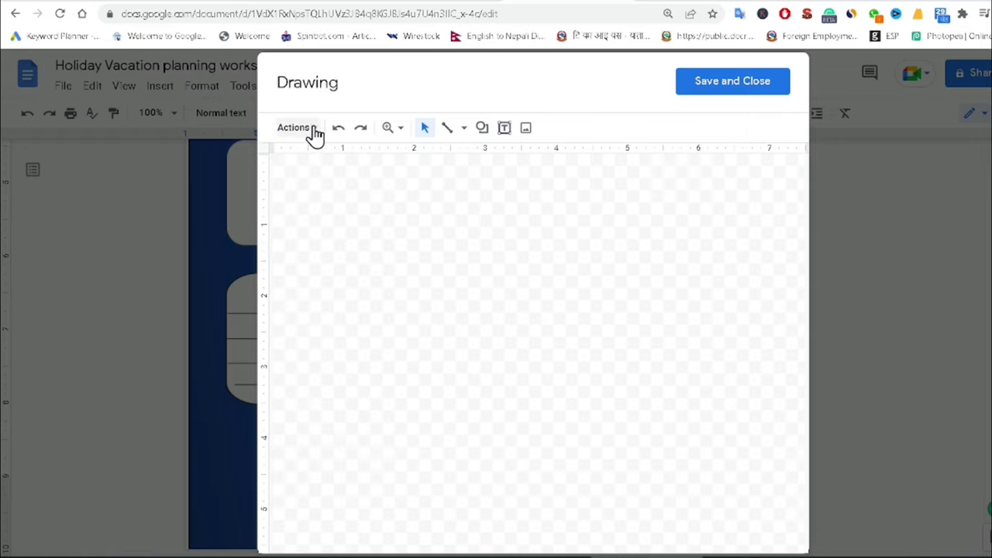
Draw a wide rounded rectangle near the top of the drawing canvas.
{"action": "left_click", "coordinate": [482, 127]}
{"action": "mouse_move", "coordinate": [485, 162]}
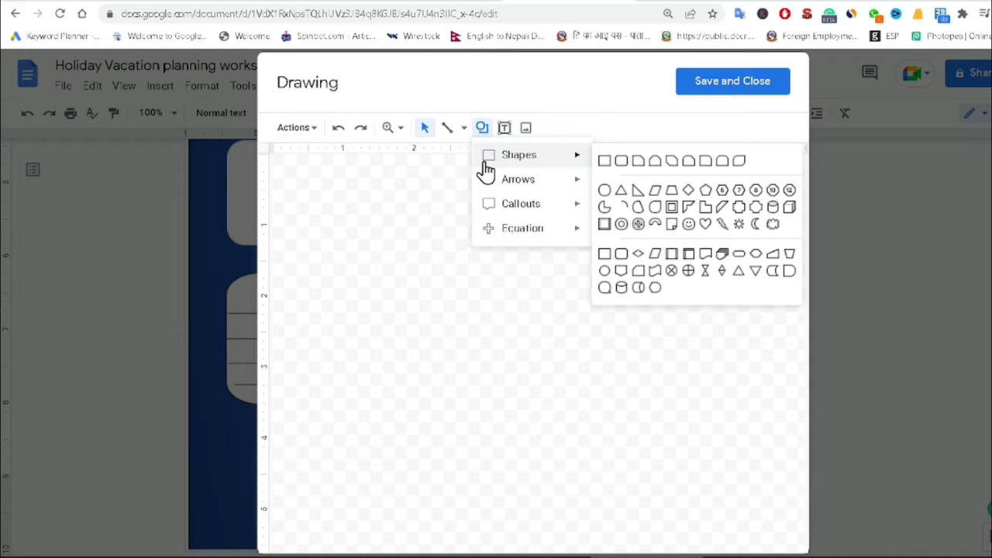
{"action": "left_click", "coordinate": [621, 162]}
{"action": "left_click_drag", "start_coordinate": [298, 179], "coordinate": [758, 318]}
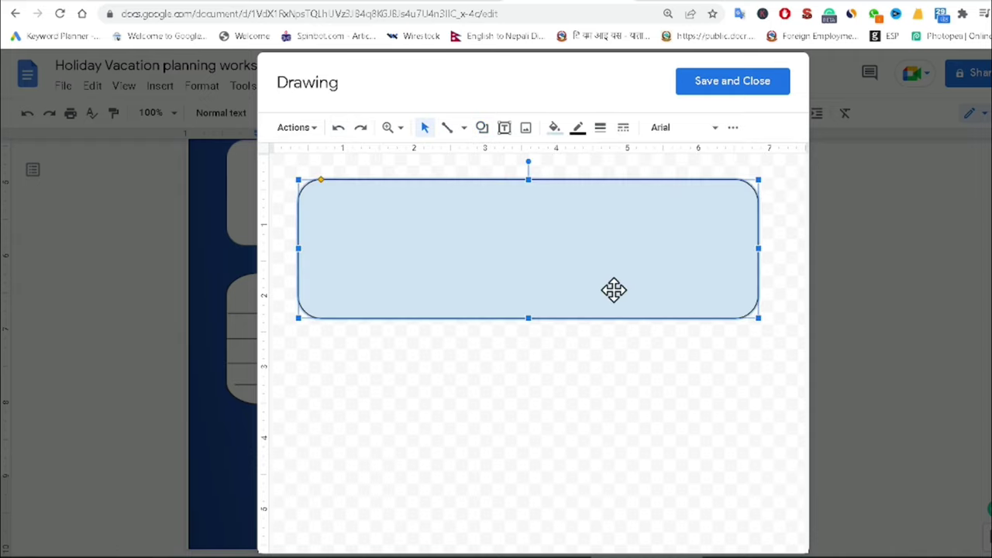
Give the rounded rectangle a white fill and a transparent border.
{"action": "left_click", "coordinate": [554, 128]}
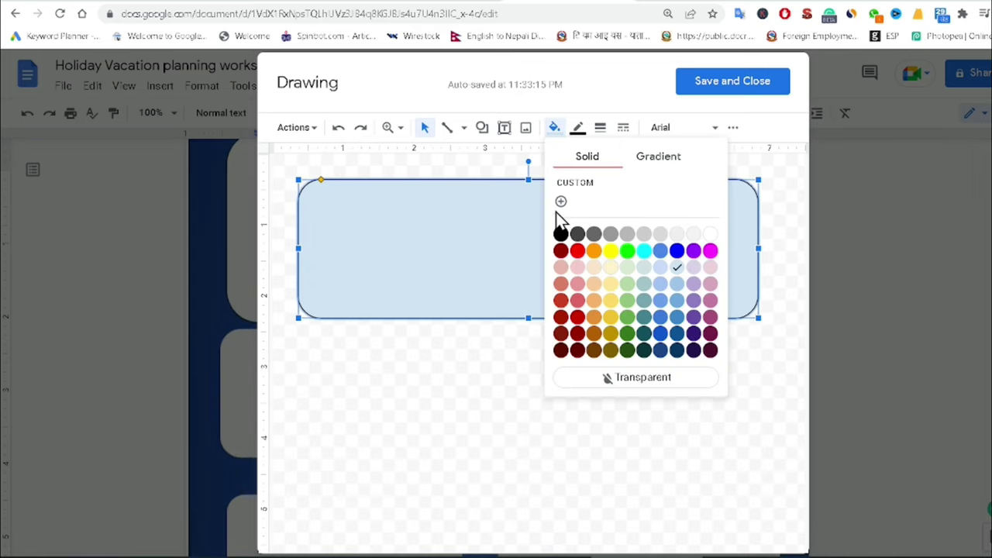
{"action": "left_click", "coordinate": [709, 232]}
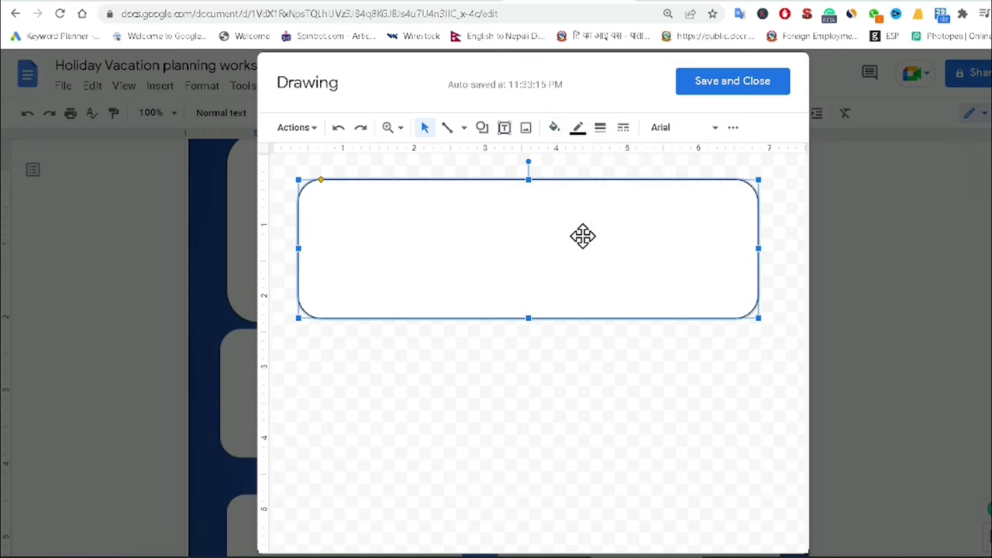
{"action": "left_click", "coordinate": [577, 128]}
{"action": "left_click", "coordinate": [665, 351]}
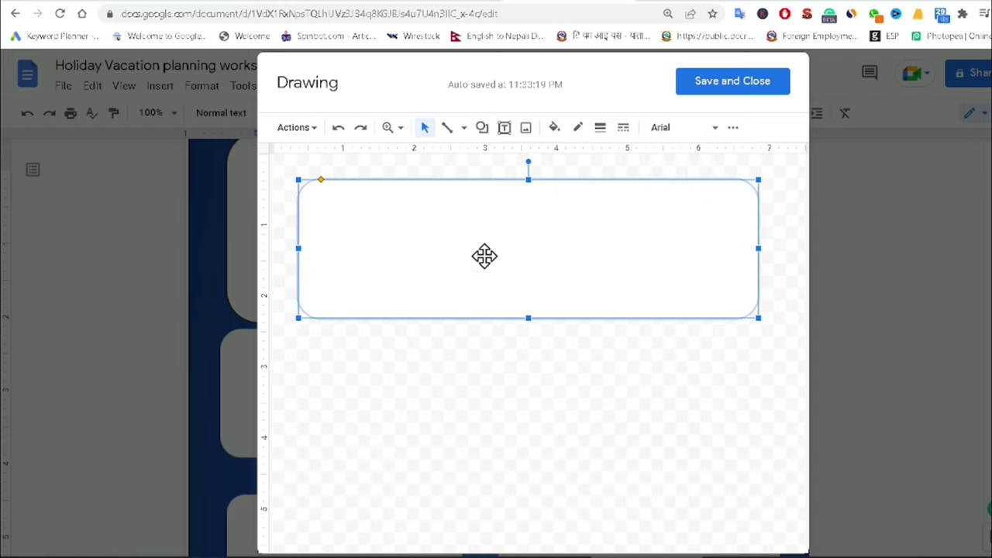
{"action": "right_click", "coordinate": [483, 256]}
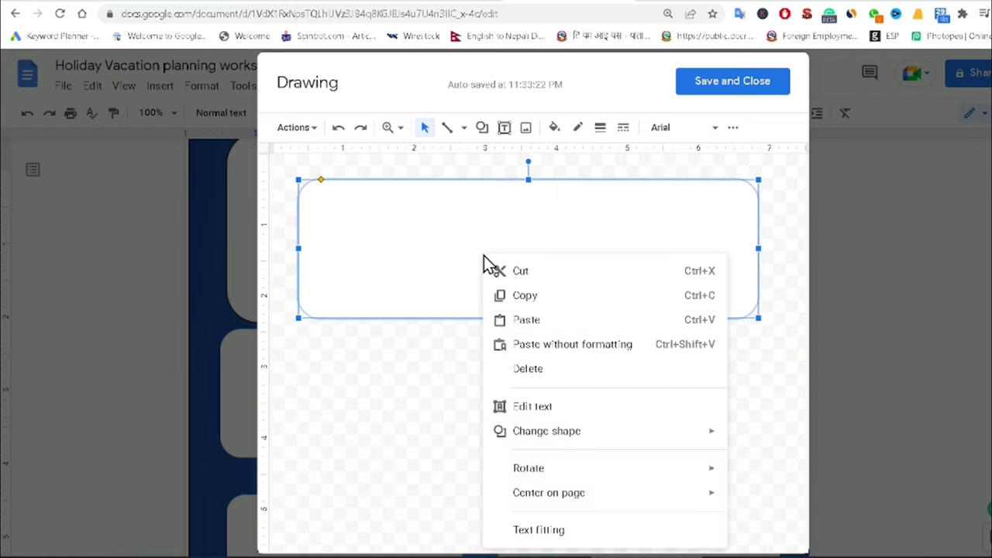
Type the heading 'What i will pack with Me :' in the rectangle and make it bold.
{"action": "left_click", "coordinate": [542, 407]}
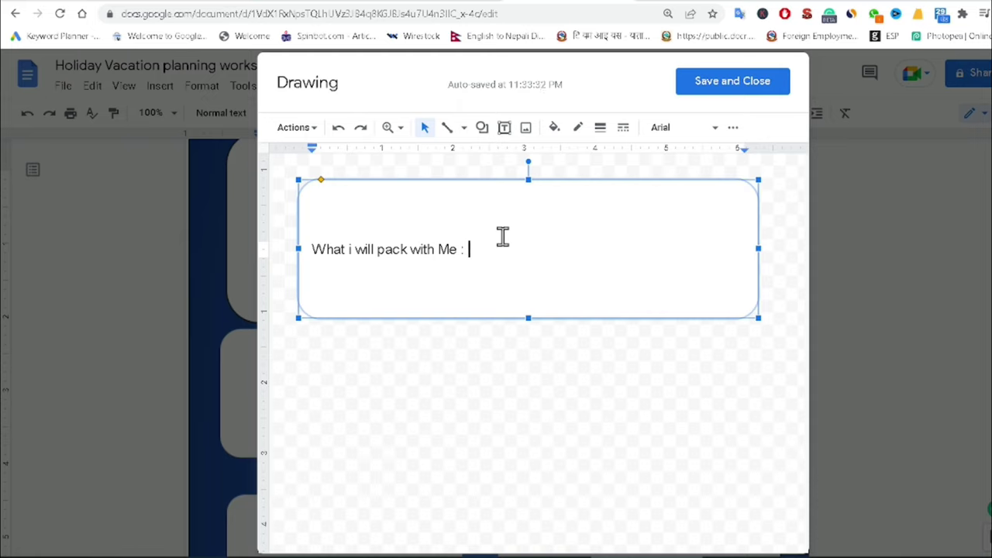
{"action": "left_click_drag", "start_coordinate": [518, 242], "coordinate": [303, 260]}
{"action": "left_click", "coordinate": [324, 250]}
{"action": "left_click_drag", "start_coordinate": [488, 252], "coordinate": [290, 259]}
{"action": "key", "text": "ctrl+b"}
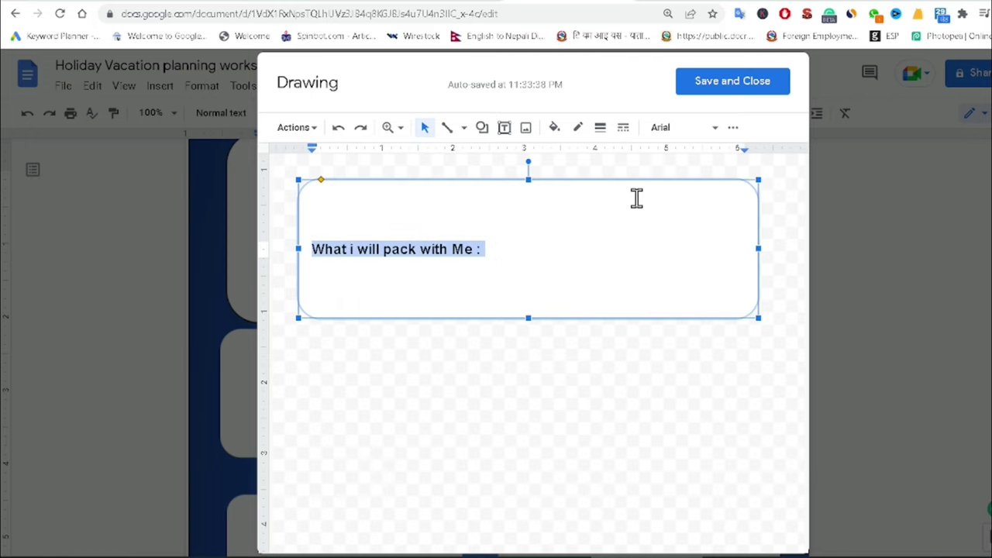
{"action": "key", "text": "ctrl+k"}
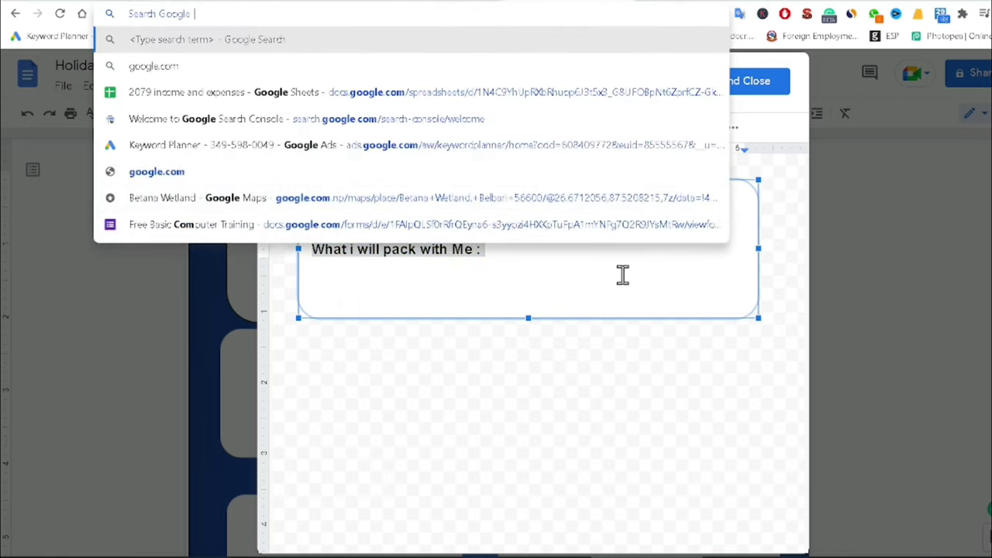
{"action": "left_click", "coordinate": [623, 275]}
Centre the heading horizontally and align it to the top of the box.
{"action": "left_click_drag", "start_coordinate": [562, 252], "coordinate": [320, 253]}
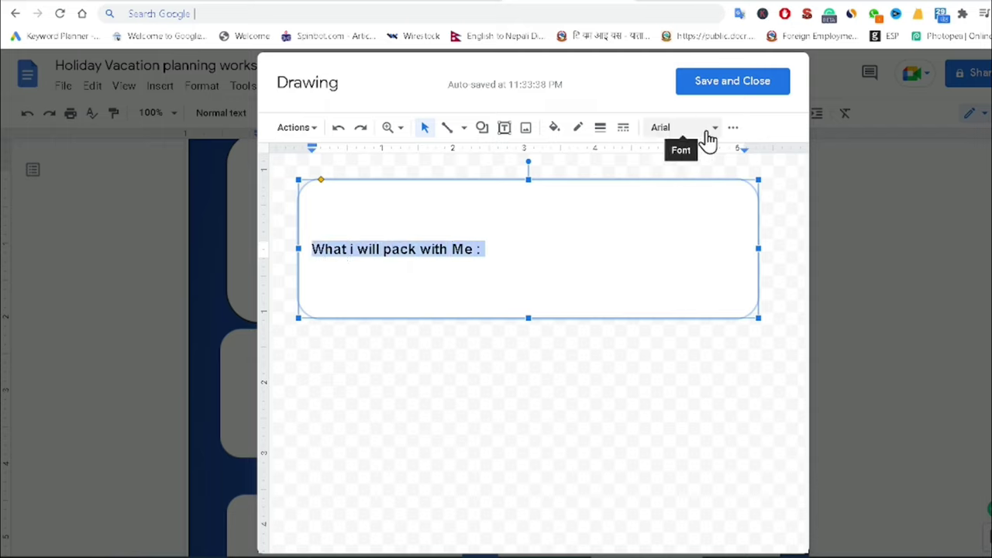
{"action": "left_click", "coordinate": [733, 128]}
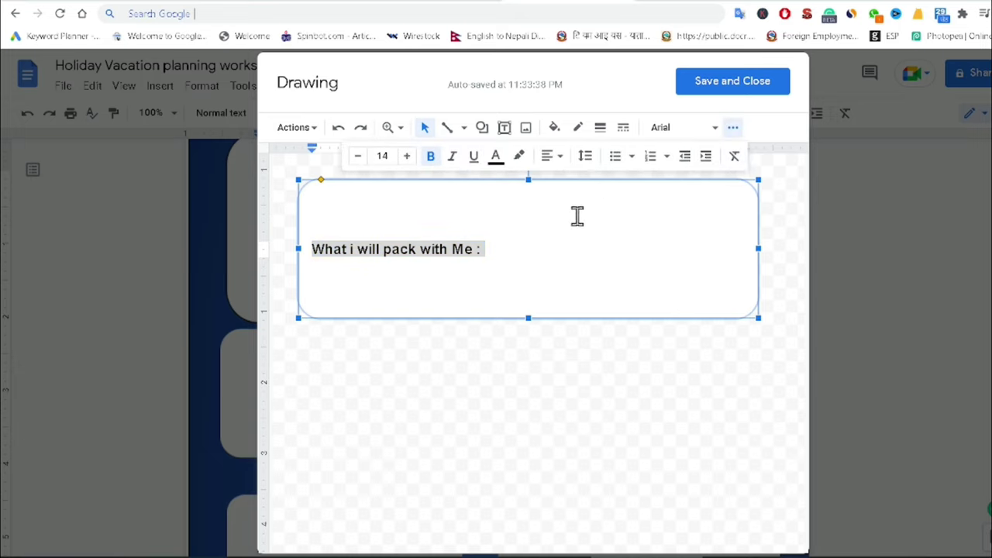
{"action": "left_click", "coordinate": [553, 157]}
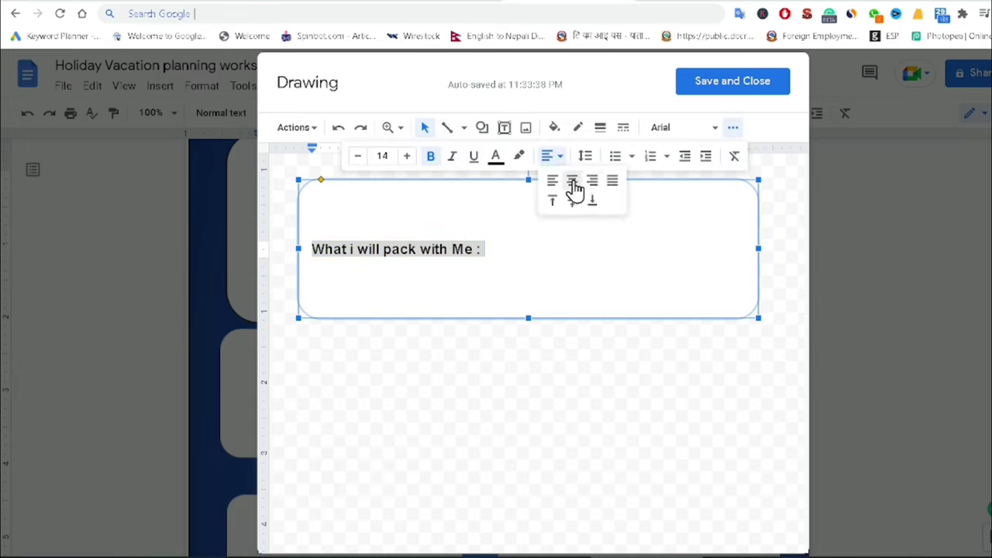
{"action": "left_click", "coordinate": [572, 181]}
{"action": "left_click", "coordinate": [549, 157]}
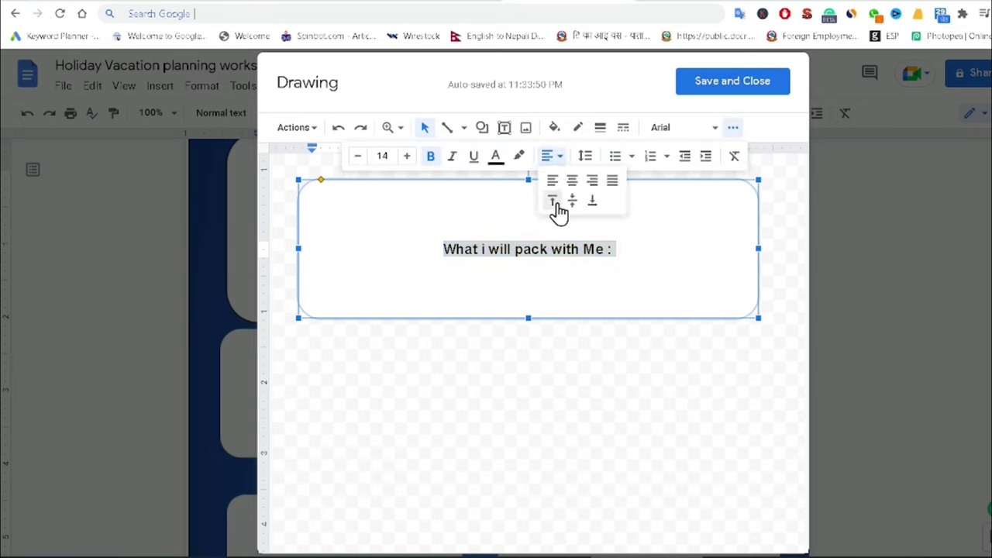
{"action": "left_click", "coordinate": [554, 203]}
{"action": "left_click", "coordinate": [589, 224]}
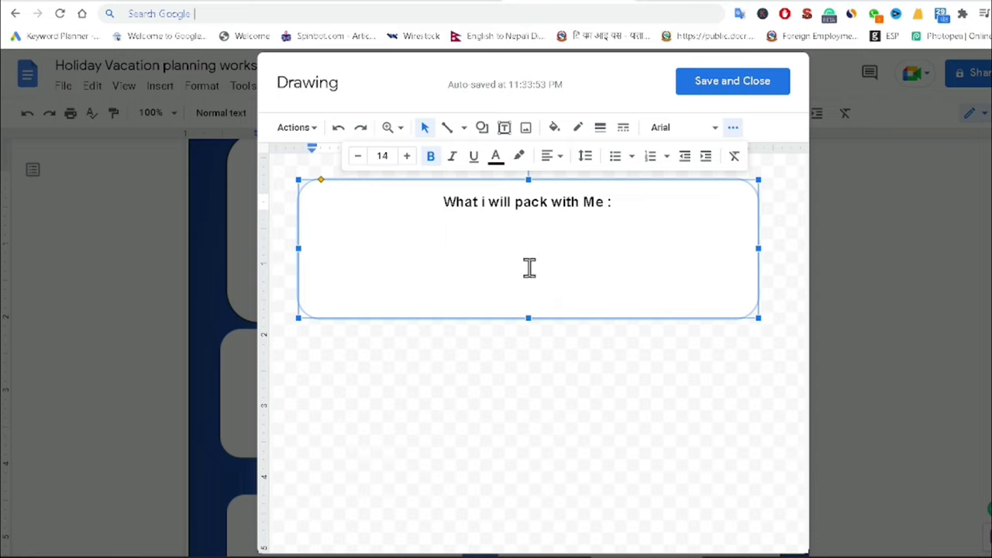
{"action": "left_click", "coordinate": [464, 128]}
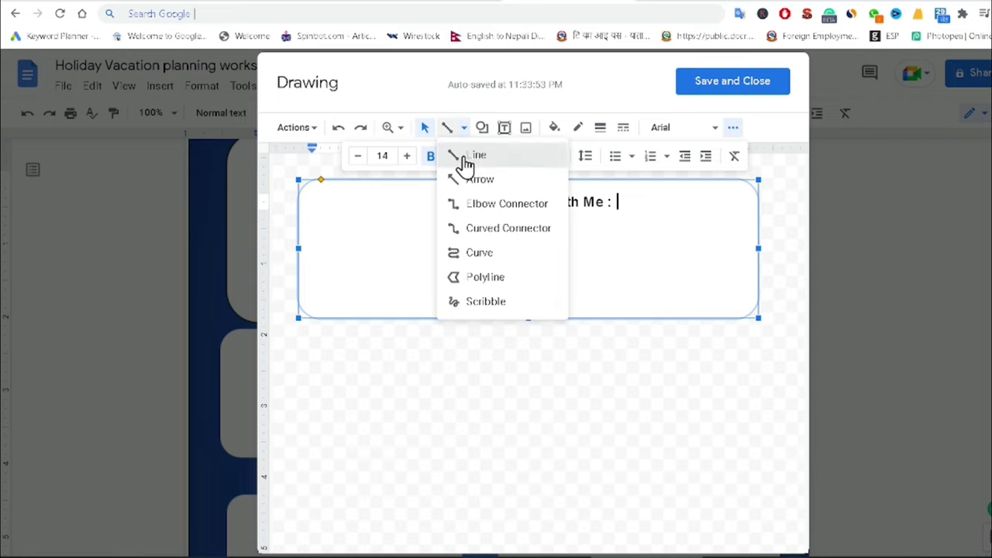
Draw three horizontal writing lines under the heading and delete a stray diagonal line.
{"action": "left_click", "coordinate": [471, 156]}
{"action": "left_click_drag", "start_coordinate": [300, 231], "coordinate": [744, 230]}
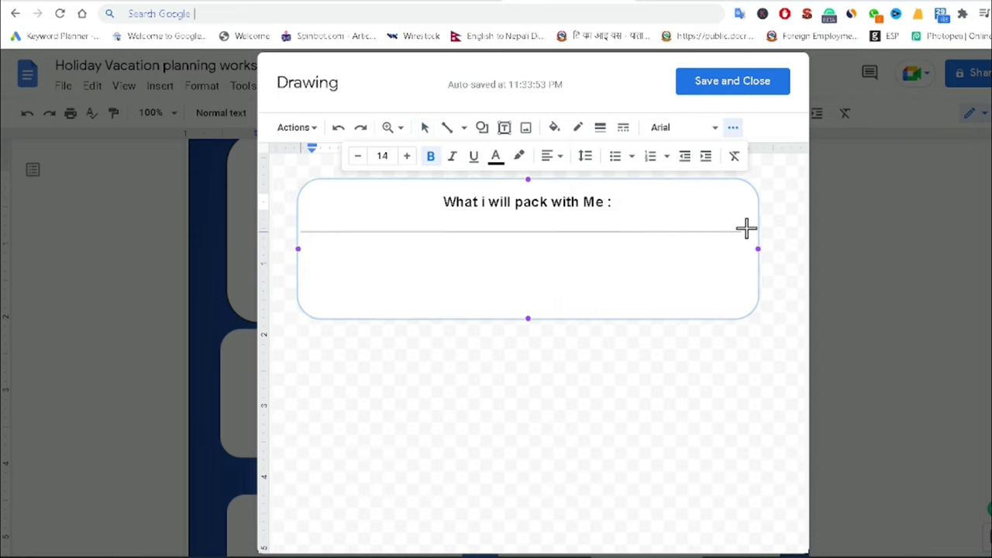
{"action": "left_click_drag", "start_coordinate": [299, 261], "coordinate": [758, 252]}
{"action": "left_click_drag", "start_coordinate": [297, 287], "coordinate": [759, 288]}
{"action": "left_click", "coordinate": [555, 200]}
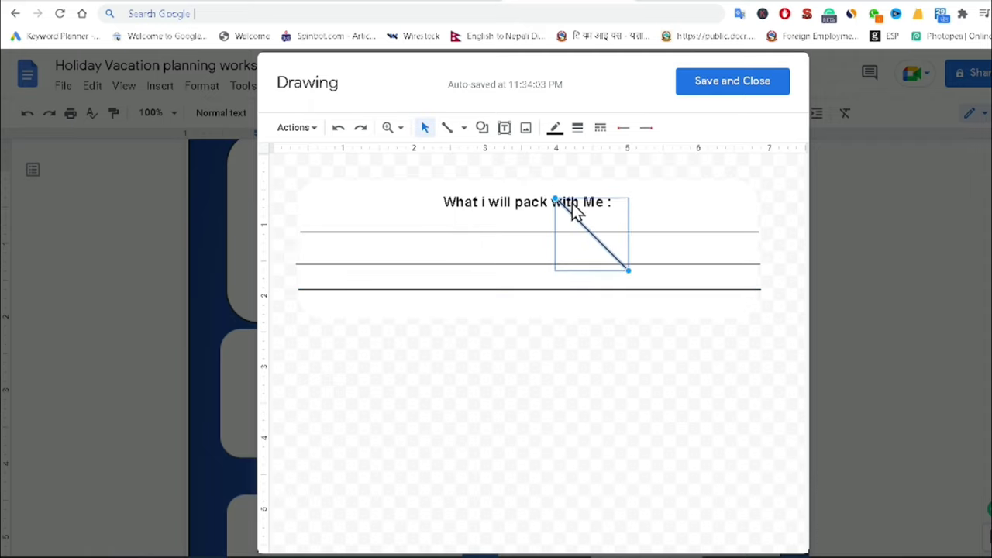
{"action": "key", "text": "Delete"}
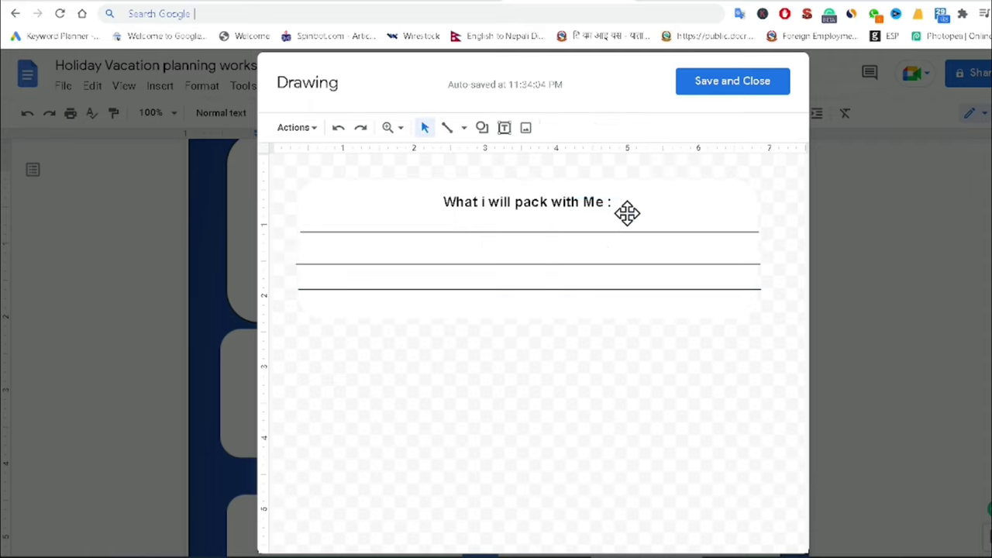
Enlarge the bold heading to size 16, then save and close the drawing.
{"action": "double_click", "coordinate": [579, 201]}
{"action": "left_click_drag", "start_coordinate": [619, 201], "coordinate": [426, 194]}
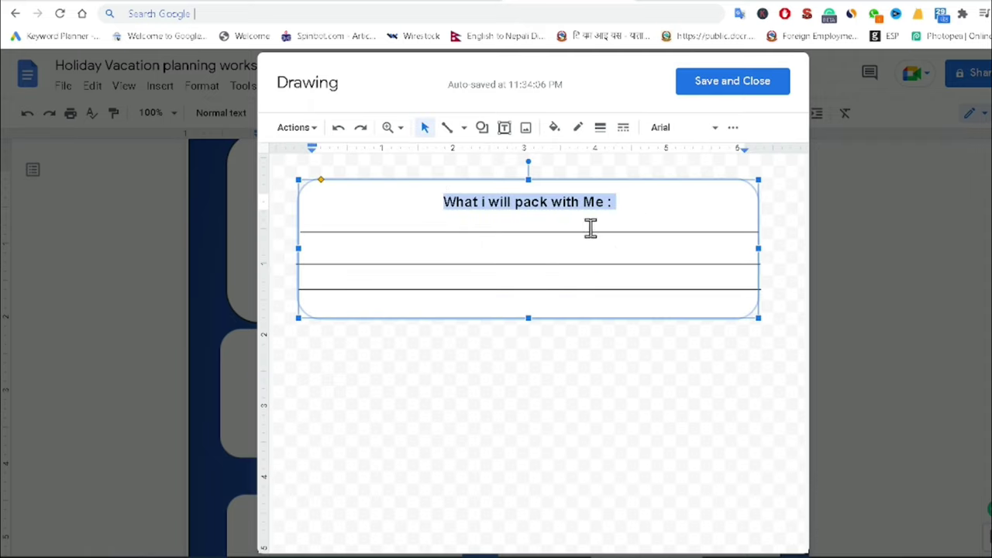
{"action": "key", "text": "ctrl+b"}
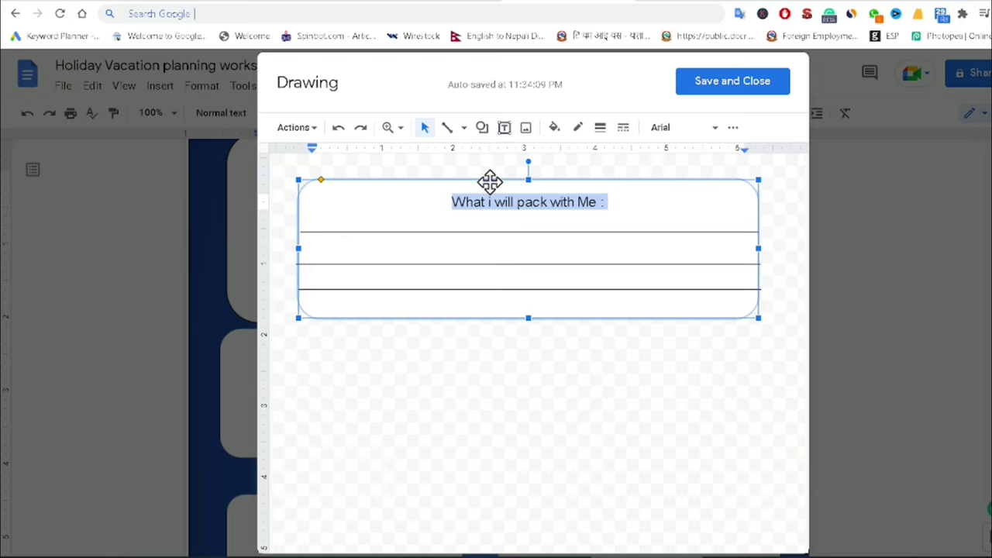
{"action": "key", "text": "ctrl+b"}
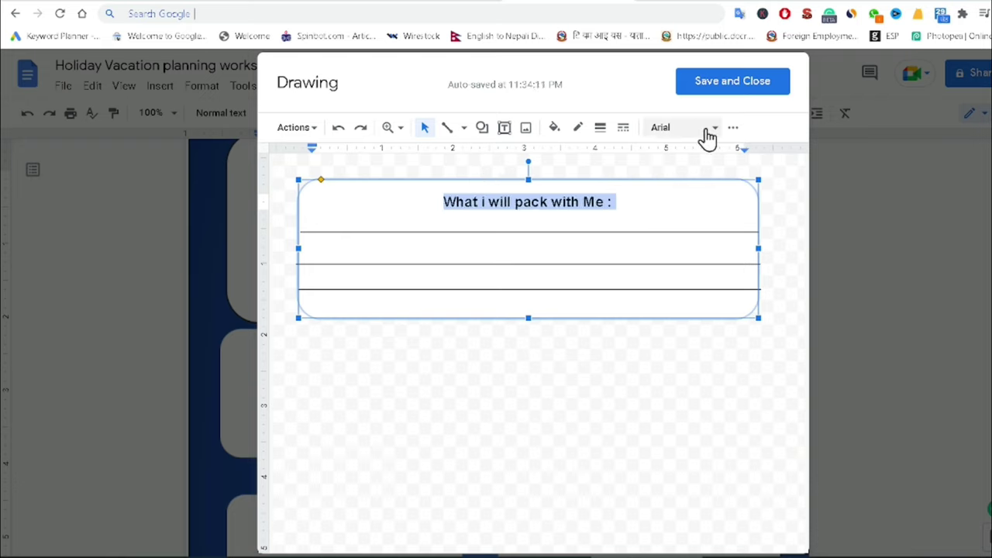
{"action": "left_click", "coordinate": [733, 127]}
{"action": "left_click", "coordinate": [406, 155]}
{"action": "left_click", "coordinate": [406, 155]}
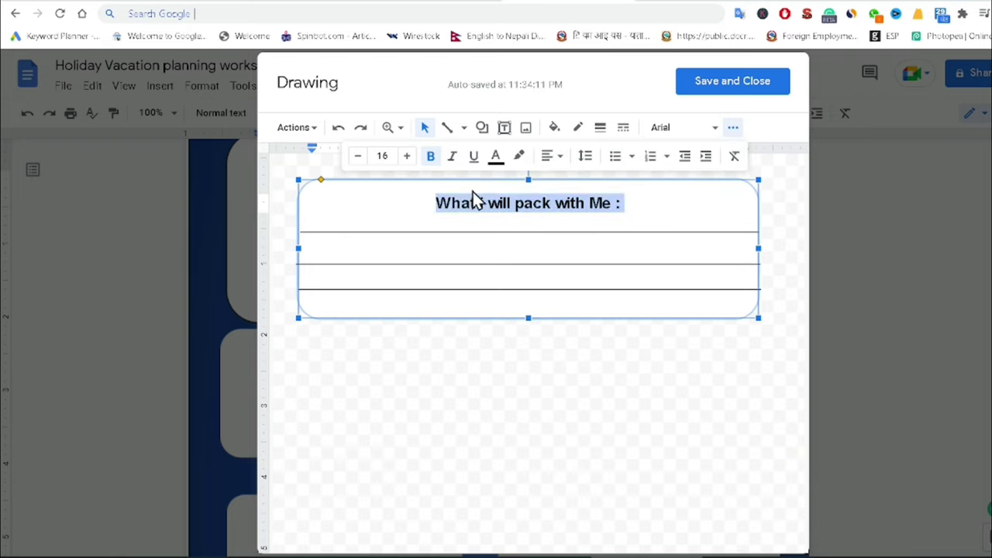
{"action": "left_click", "coordinate": [564, 243]}
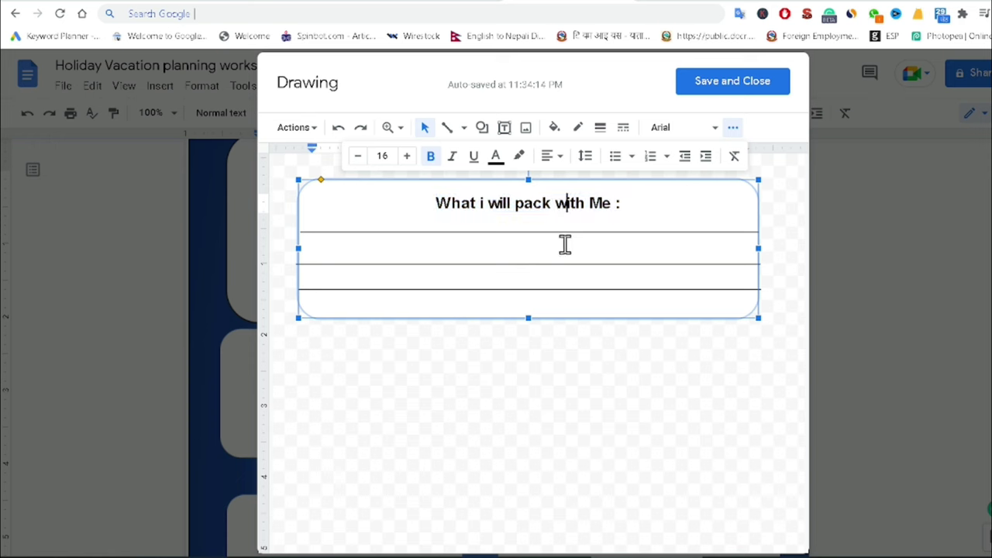
{"action": "left_click", "coordinate": [728, 82]}
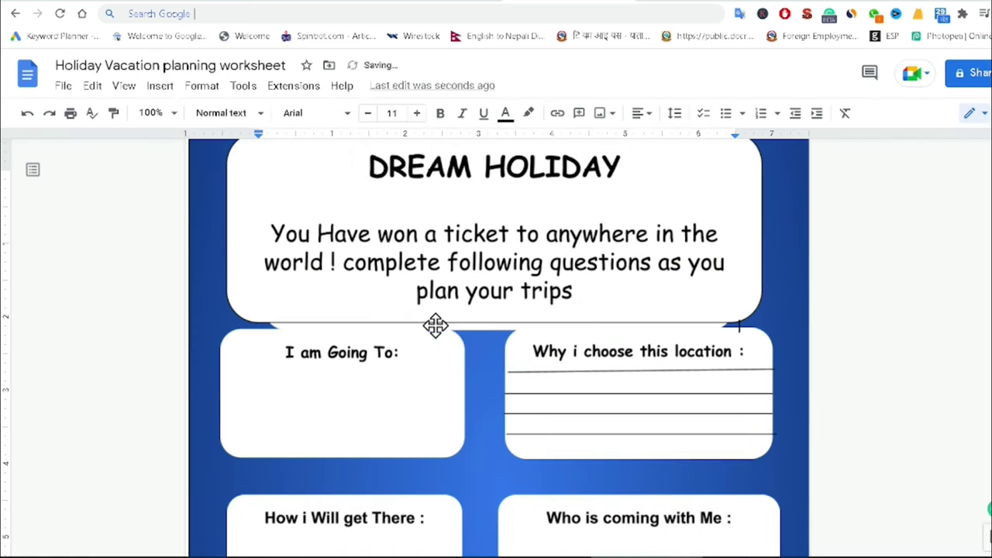
Set the packing-list drawing in front of text with a fixed position and move it to the page bottom.
{"action": "left_click", "coordinate": [500, 328]}
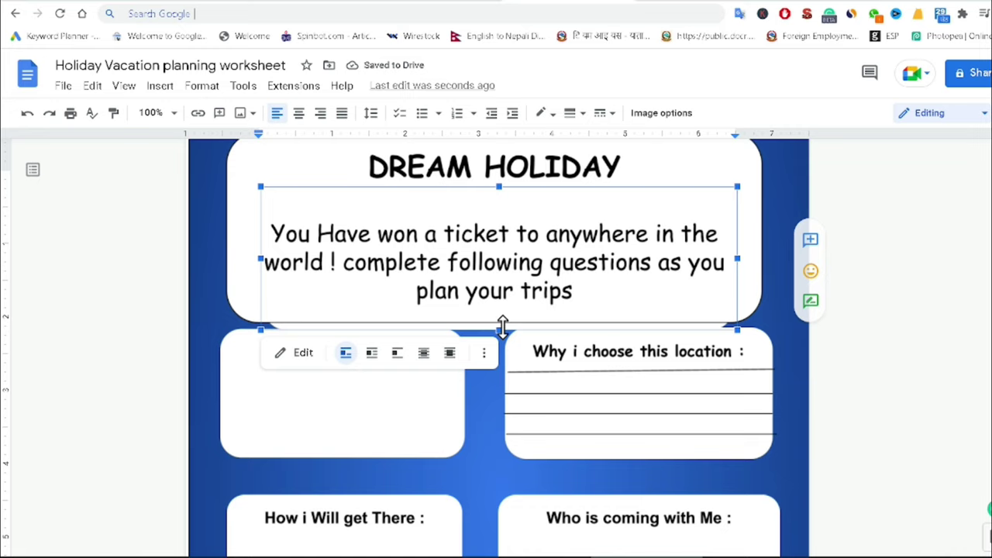
{"action": "left_click", "coordinate": [449, 355]}
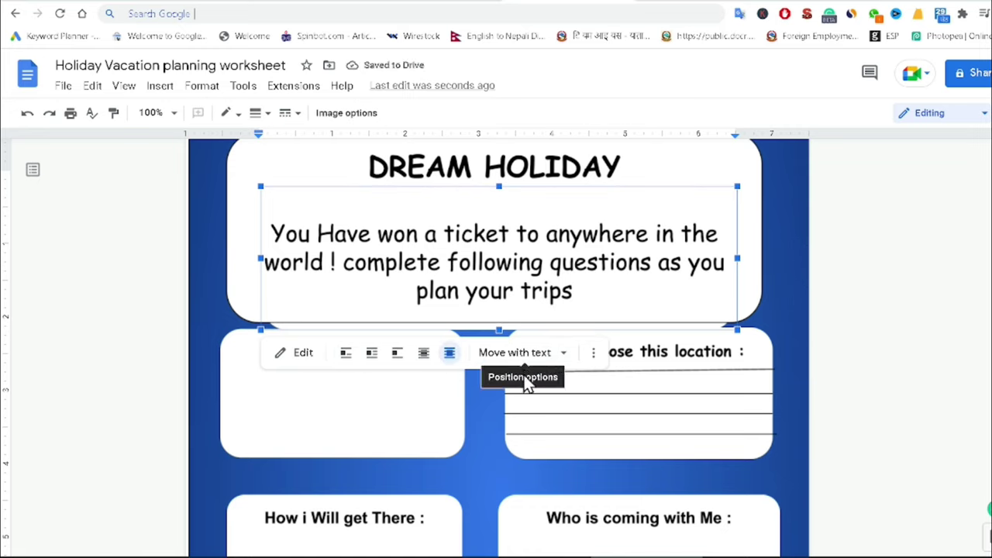
{"action": "left_click", "coordinate": [539, 355]}
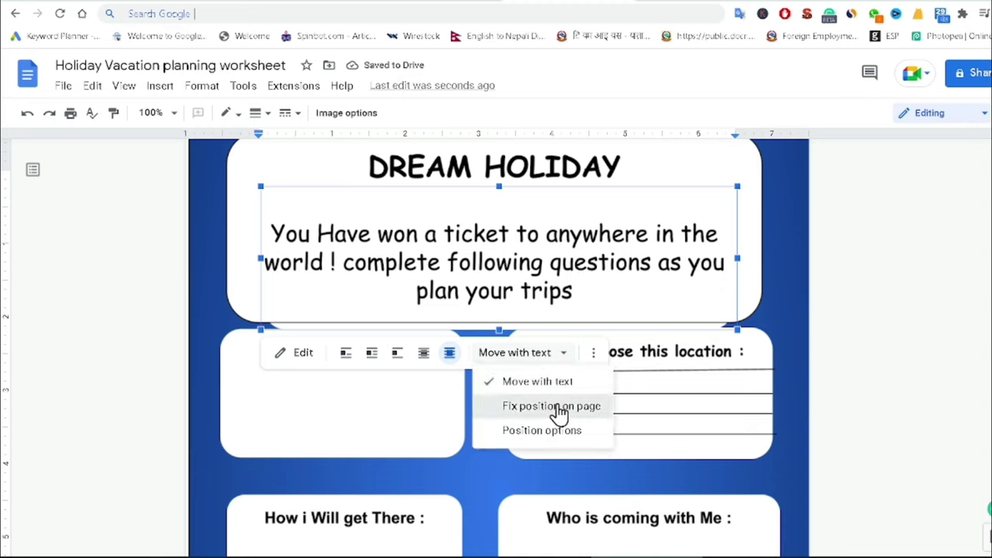
{"action": "left_click", "coordinate": [557, 406]}
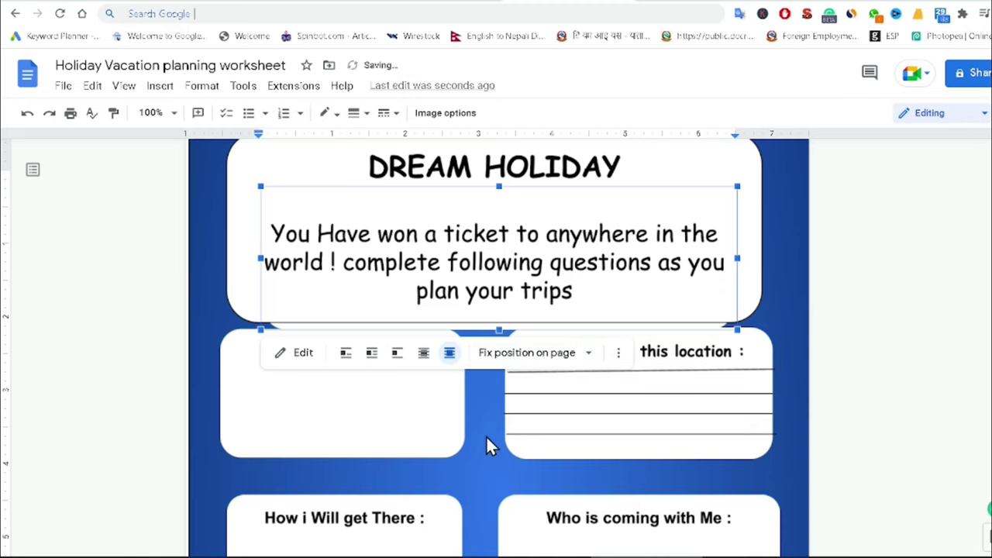
{"action": "left_click_drag", "start_coordinate": [483, 473], "coordinate": [483, 499]}
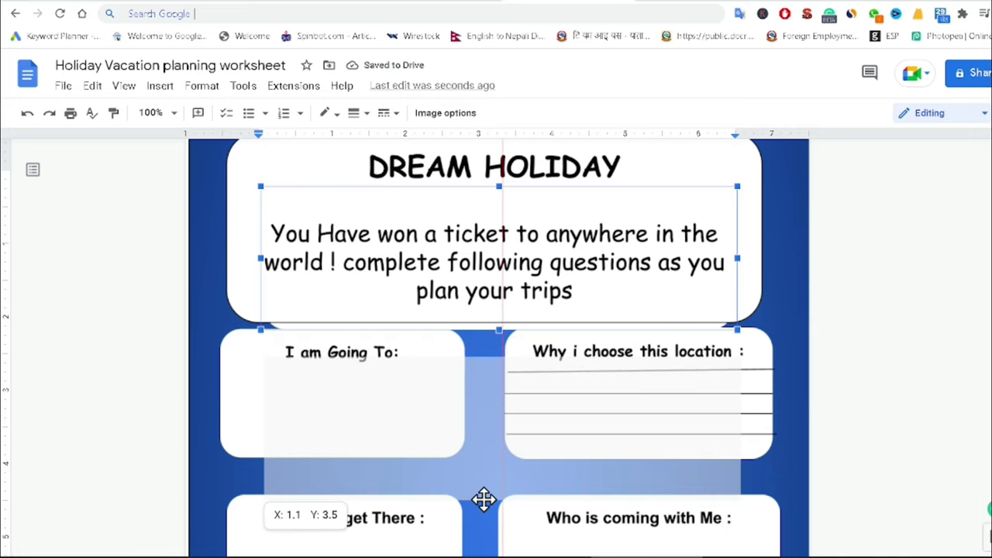
{"action": "left_click_drag", "start_coordinate": [483, 499], "coordinate": [450, 549]}
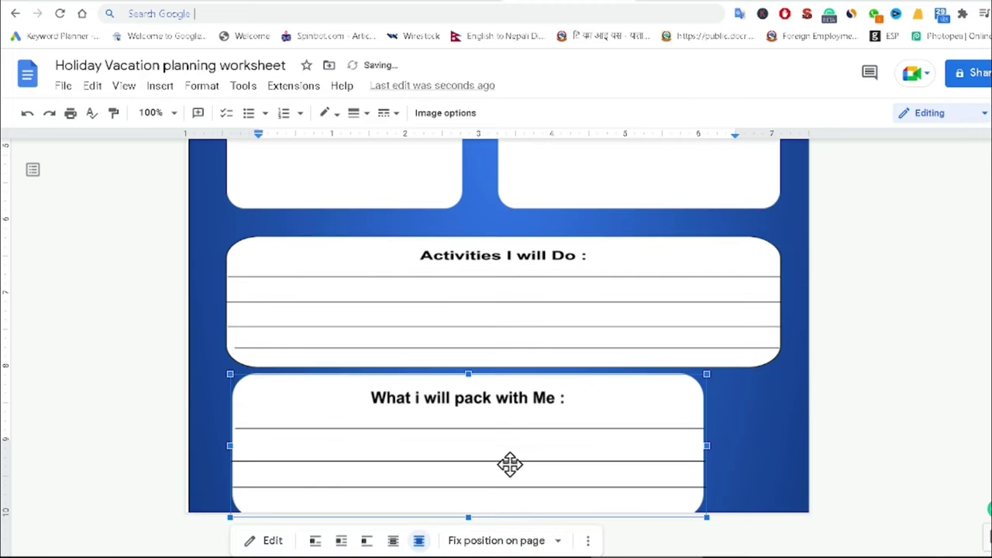
Shorten the packing box and widen it to match the Activities box.
{"action": "left_click_drag", "start_coordinate": [471, 516], "coordinate": [467, 500]}
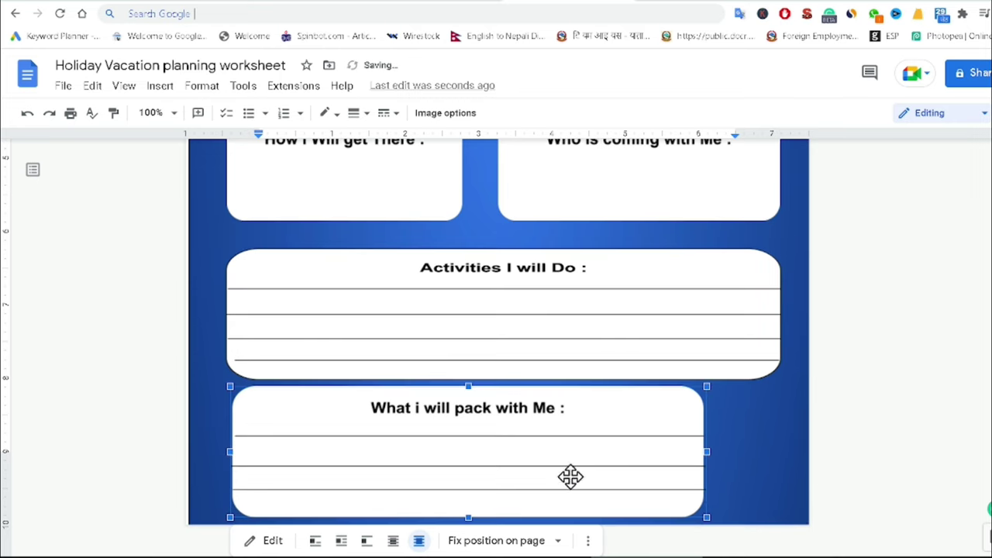
{"action": "left_click_drag", "start_coordinate": [705, 451], "coordinate": [779, 442]}
{"action": "left_click", "coordinate": [907, 405]}
{"action": "left_click", "coordinate": [552, 478]}
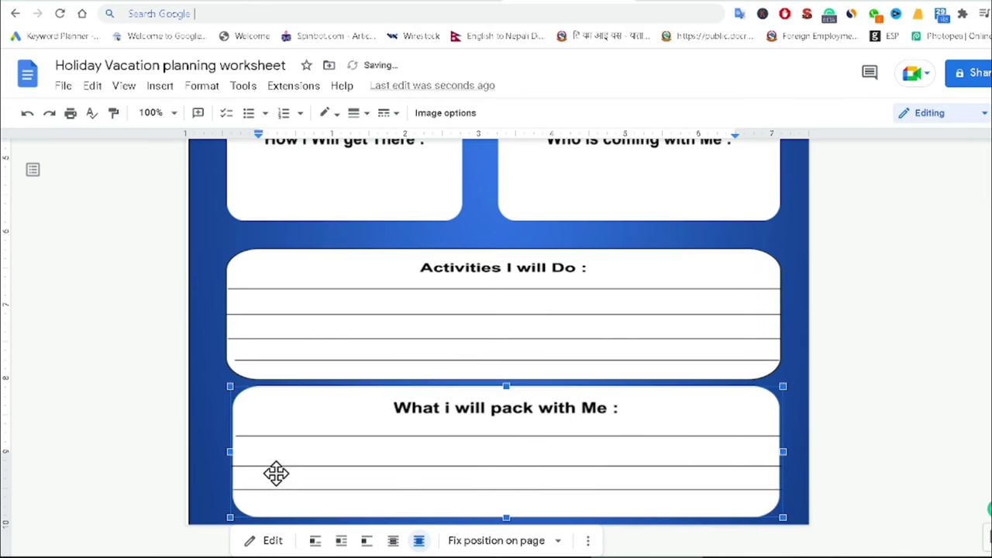
{"action": "left_click_drag", "start_coordinate": [230, 452], "coordinate": [222, 454]}
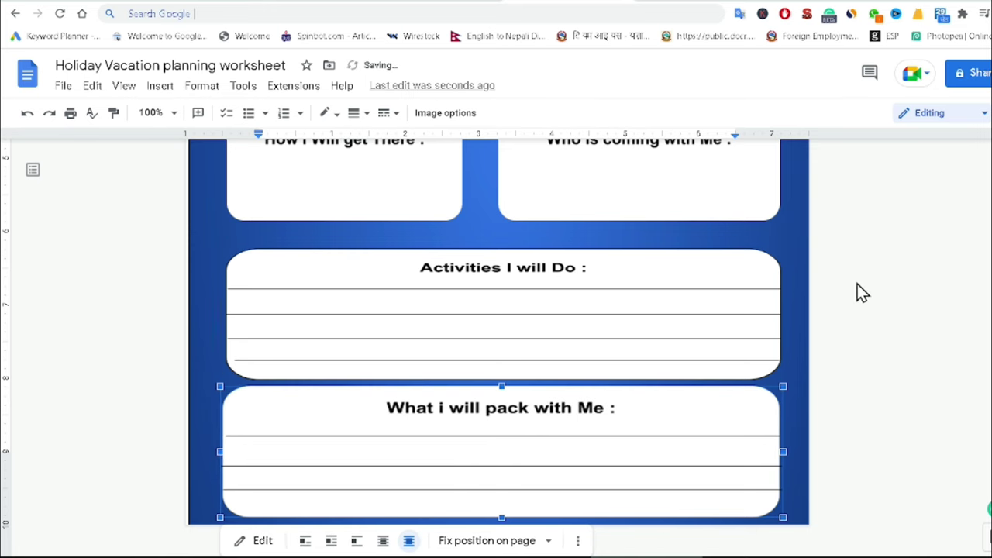
{"action": "left_click", "coordinate": [857, 281]}
{"action": "scroll", "coordinate": [854, 275], "scroll_direction": "up", "scroll_amount": 5}
{"action": "scroll", "coordinate": [856, 279], "scroll_direction": "down", "scroll_amount": 3}
Nudge the top pair of boxes slightly higher on the blue background.
{"action": "scroll", "coordinate": [775, 292], "scroll_direction": "up", "scroll_amount": 1}
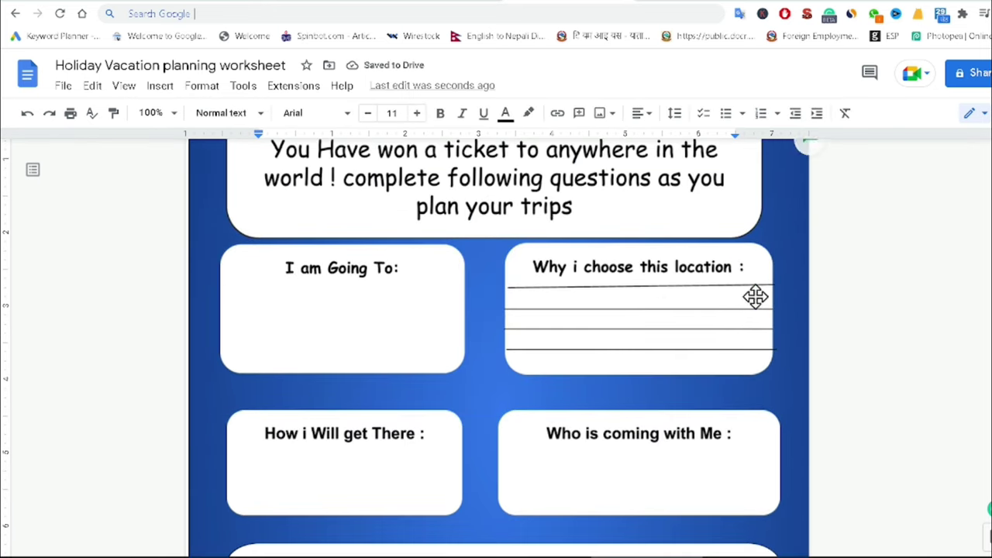
{"action": "left_click", "coordinate": [631, 308]}
{"action": "scroll", "coordinate": [631, 308], "scroll_direction": "up", "scroll_amount": 2}
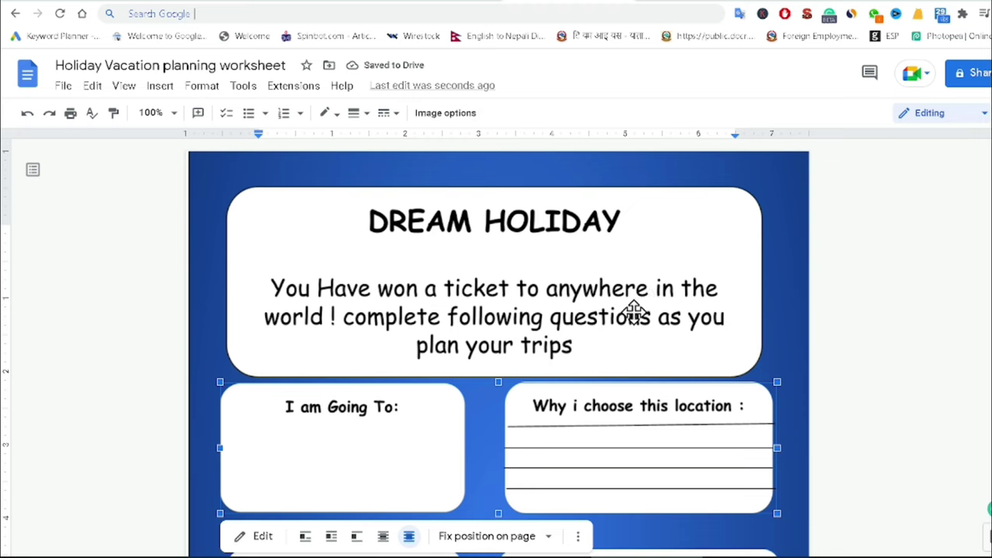
{"action": "scroll", "coordinate": [635, 310], "scroll_direction": "down", "scroll_amount": 2}
{"action": "left_click", "coordinate": [846, 292]}
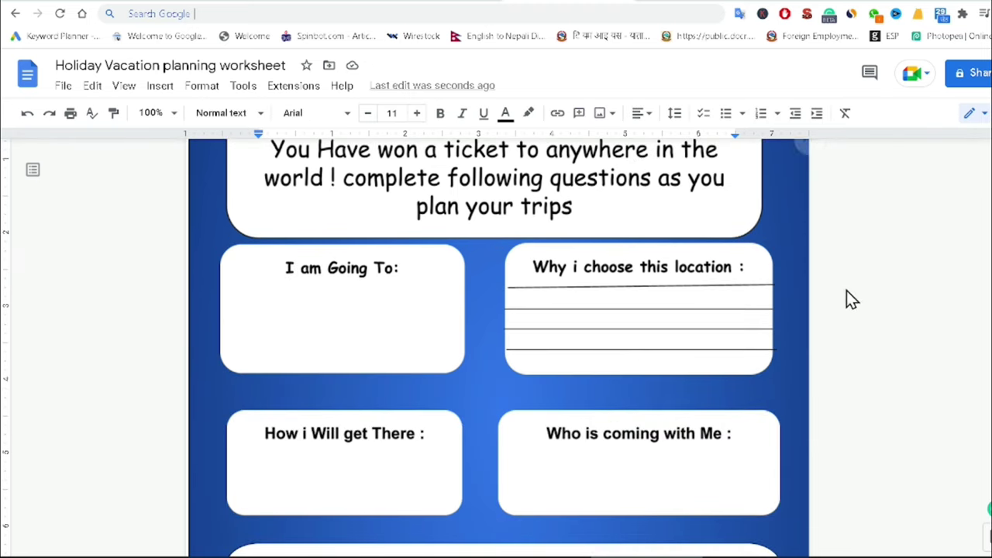
{"action": "scroll", "coordinate": [647, 317], "scroll_direction": "up", "scroll_amount": 2}
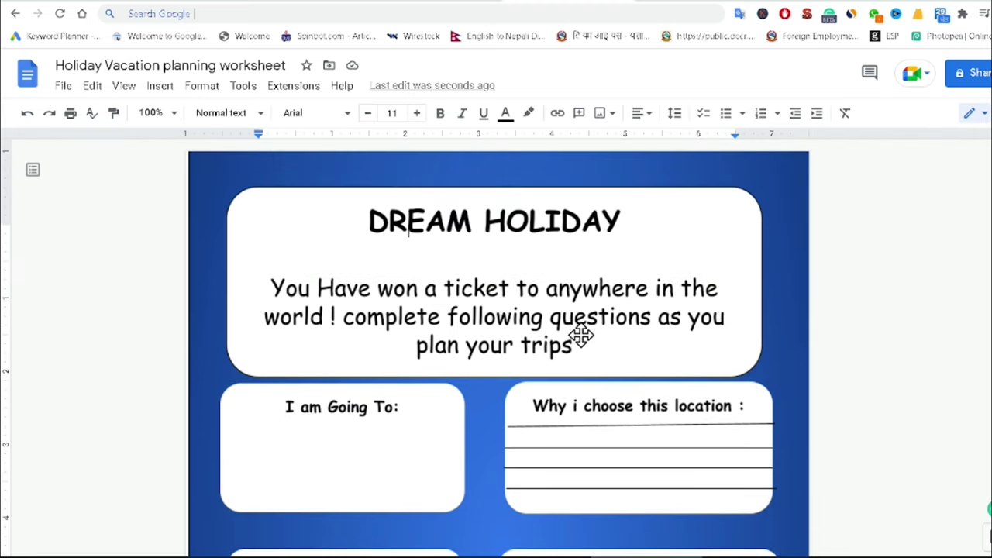
{"action": "scroll", "coordinate": [604, 331], "scroll_direction": "down", "scroll_amount": 2}
{"action": "scroll", "coordinate": [568, 292], "scroll_direction": "up", "scroll_amount": 2}
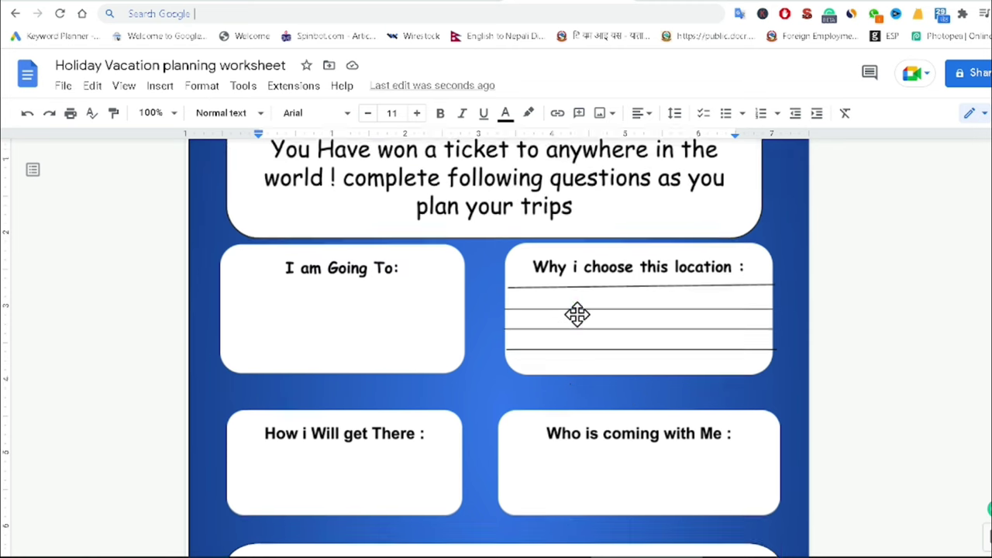
{"action": "left_click", "coordinate": [574, 399]}
{"action": "left_click_drag", "start_coordinate": [573, 398], "coordinate": [575, 416]}
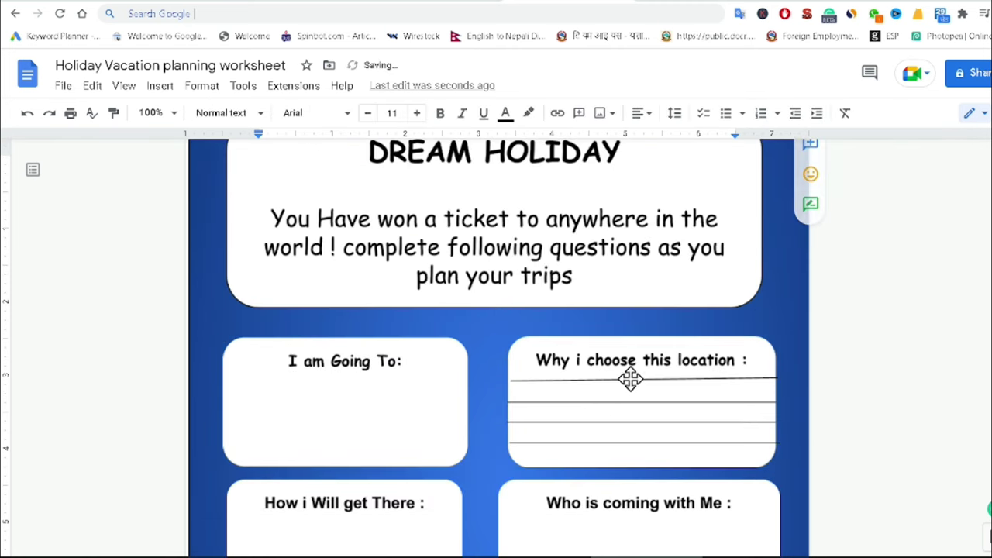
{"action": "left_click_drag", "start_coordinate": [628, 380], "coordinate": [628, 371]}
{"action": "left_click", "coordinate": [892, 325]}
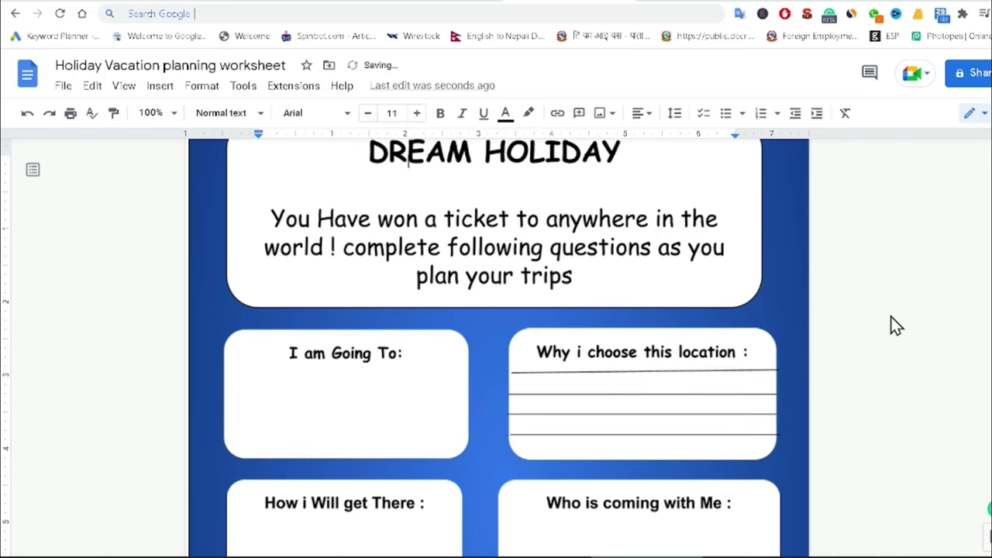
Move the Activities box slightly up and reposition the I am Going To pair.
{"action": "scroll", "coordinate": [888, 332], "scroll_direction": "down", "scroll_amount": 5}
{"action": "left_click", "coordinate": [682, 339]}
{"action": "left_click_drag", "start_coordinate": [682, 339], "coordinate": [685, 324]}
{"action": "left_click", "coordinate": [899, 265]}
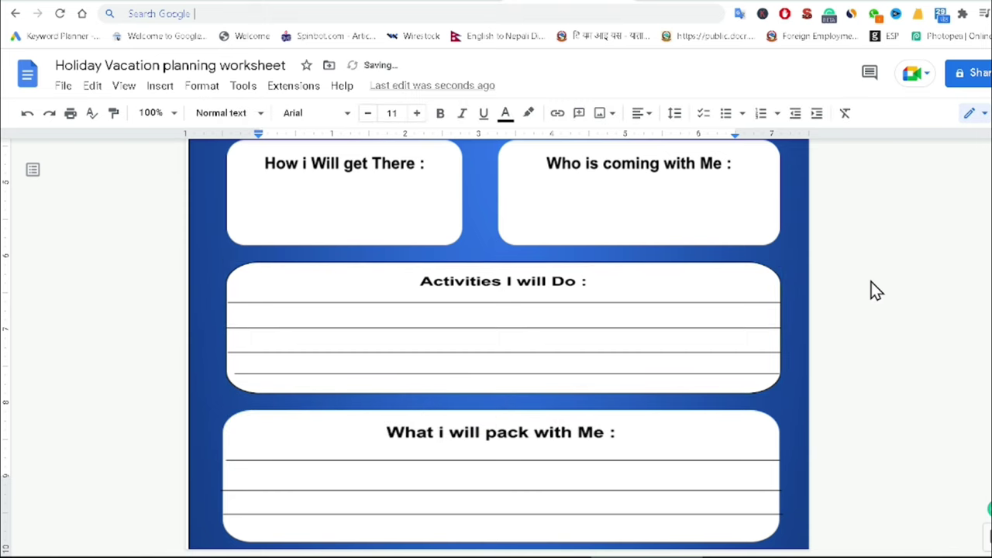
{"action": "scroll", "coordinate": [878, 279], "scroll_direction": "up", "scroll_amount": 5}
{"action": "scroll", "coordinate": [771, 323], "scroll_direction": "down", "scroll_amount": 3}
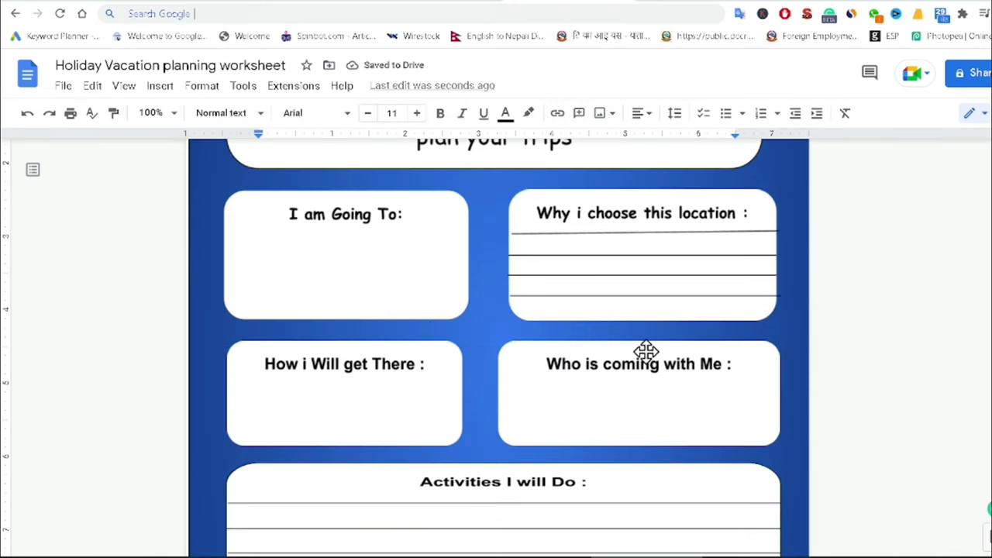
{"action": "left_click", "coordinate": [430, 292]}
{"action": "left_click_drag", "start_coordinate": [432, 292], "coordinate": [434, 289]}
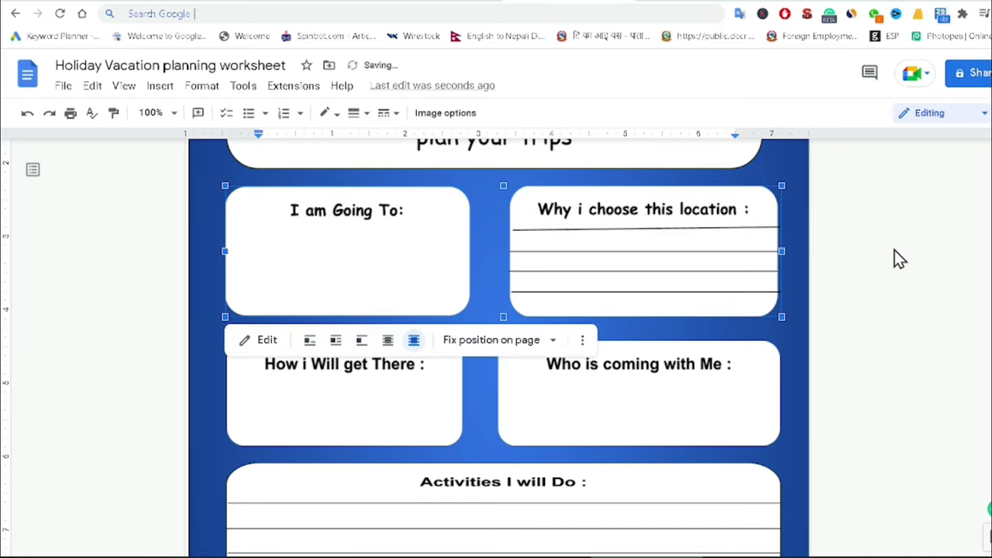
{"action": "left_click", "coordinate": [859, 257]}
Open the I am Going To box pair in the drawing editor.
{"action": "left_click", "coordinate": [549, 372]}
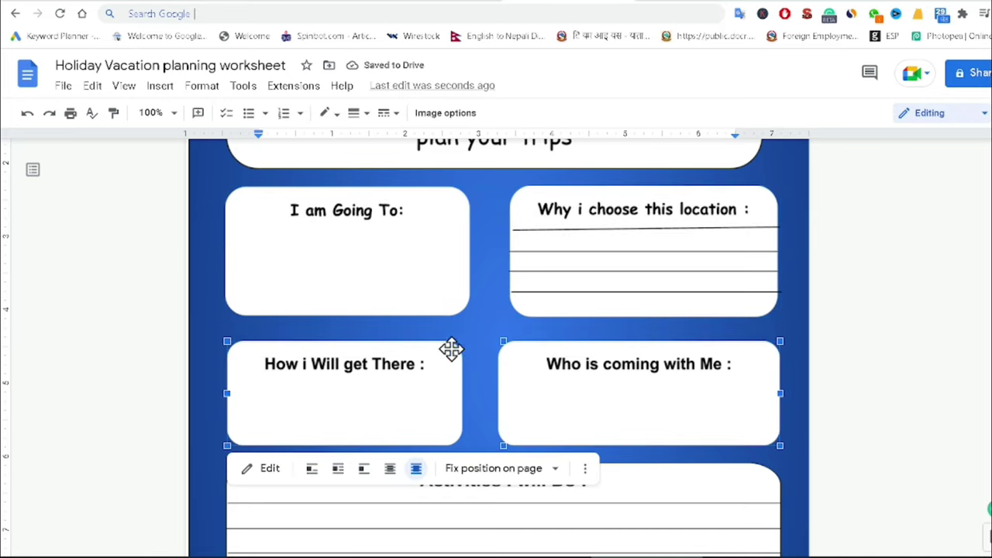
{"action": "scroll", "coordinate": [496, 310], "scroll_direction": "down", "scroll_amount": 3}
{"action": "left_click", "coordinate": [891, 362]}
{"action": "scroll", "coordinate": [870, 361], "scroll_direction": "up", "scroll_amount": 5}
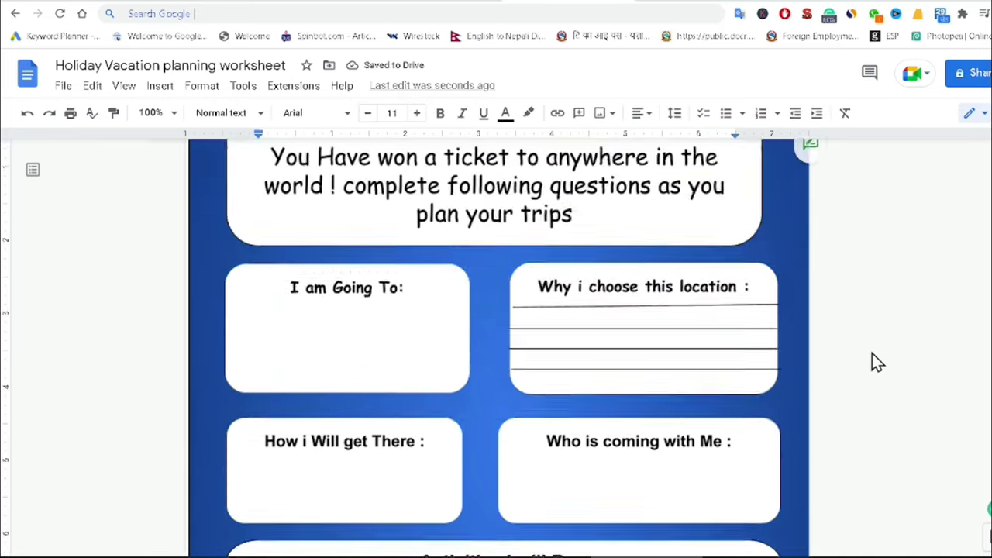
{"action": "scroll", "coordinate": [859, 336], "scroll_direction": "down", "scroll_amount": 5}
{"action": "scroll", "coordinate": [856, 350], "scroll_direction": "up", "scroll_amount": 4}
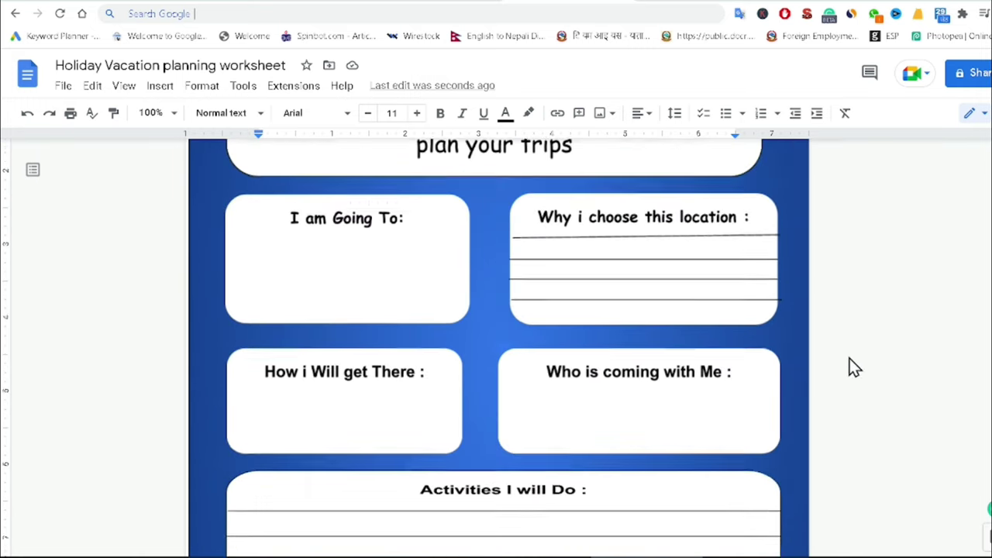
{"action": "left_click", "coordinate": [410, 348]}
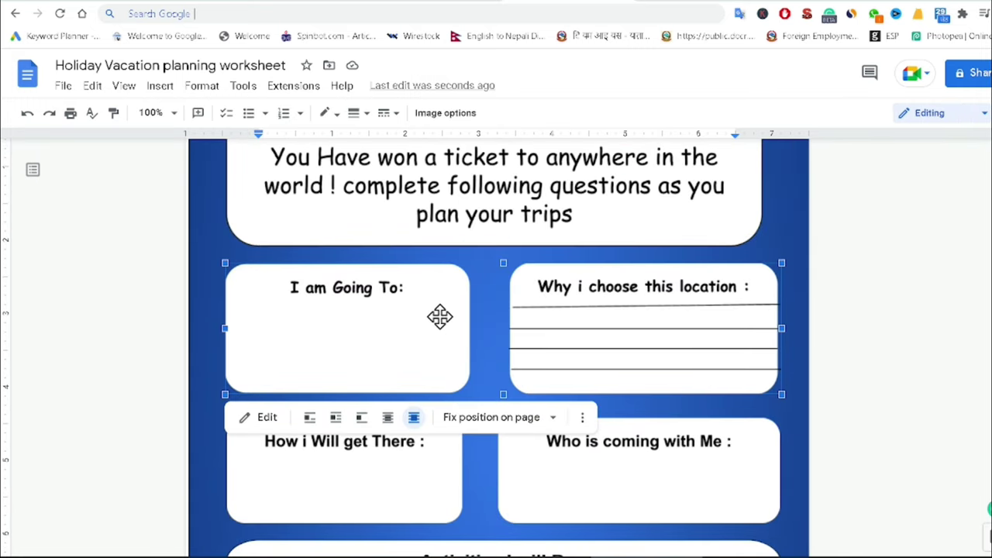
{"action": "left_click", "coordinate": [255, 417]}
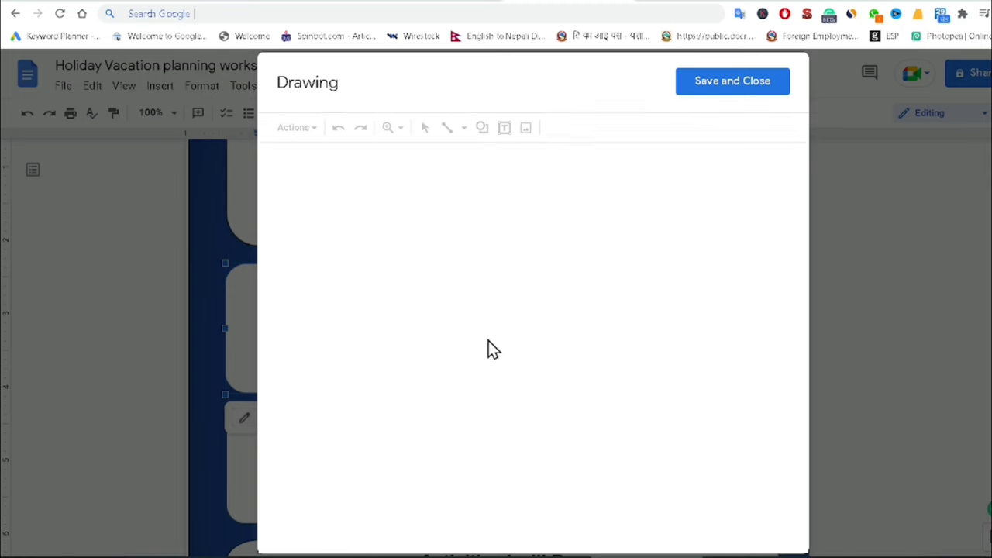
Widen the I am Going To box to the right and save the drawing.
{"action": "left_click", "coordinate": [474, 249]}
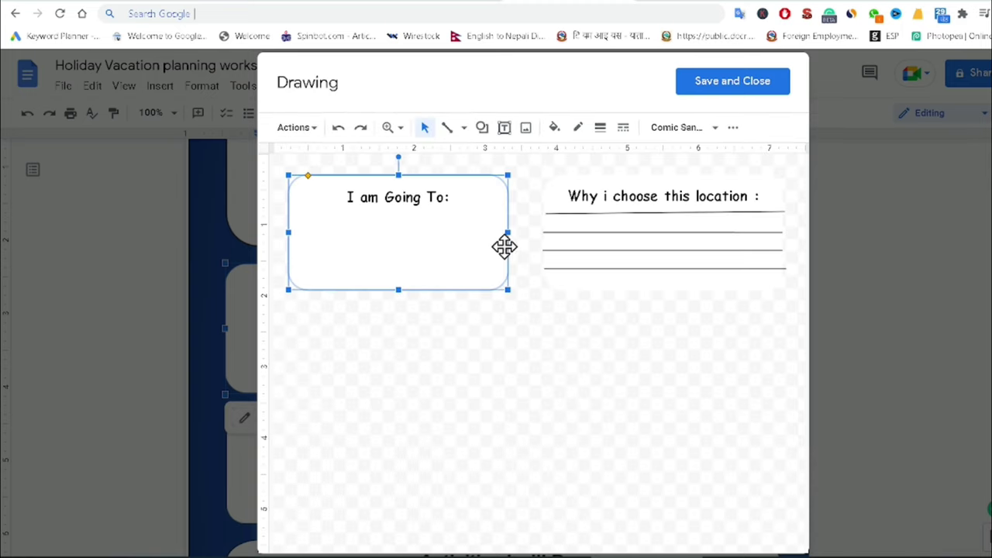
{"action": "left_click_drag", "start_coordinate": [510, 233], "coordinate": [526, 234]}
{"action": "left_click", "coordinate": [726, 84]}
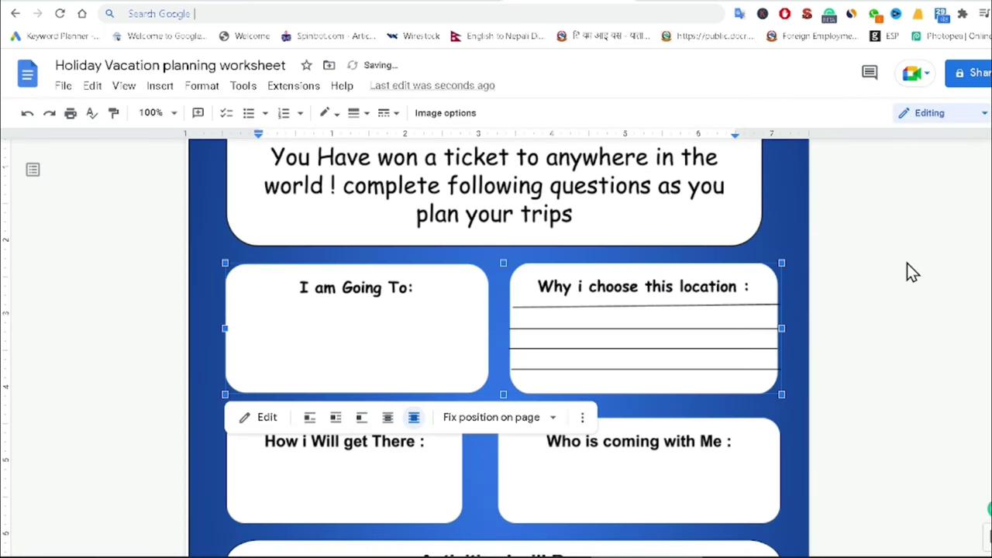
{"action": "left_click", "coordinate": [907, 263]}
In the How i Will get There drawing, adjust the Who is coming with Me box's left edge and save.
{"action": "left_click", "coordinate": [442, 476]}
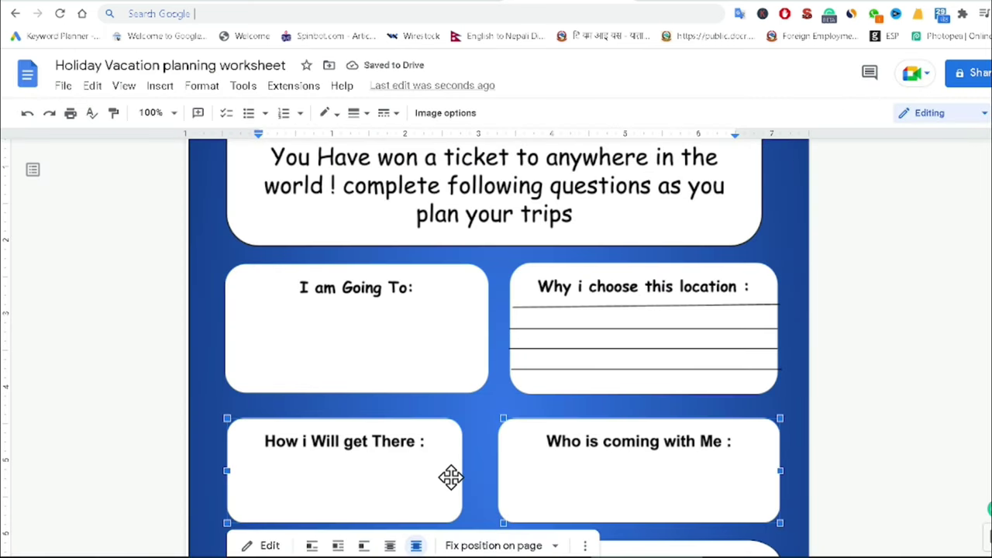
{"action": "left_click", "coordinate": [250, 546]}
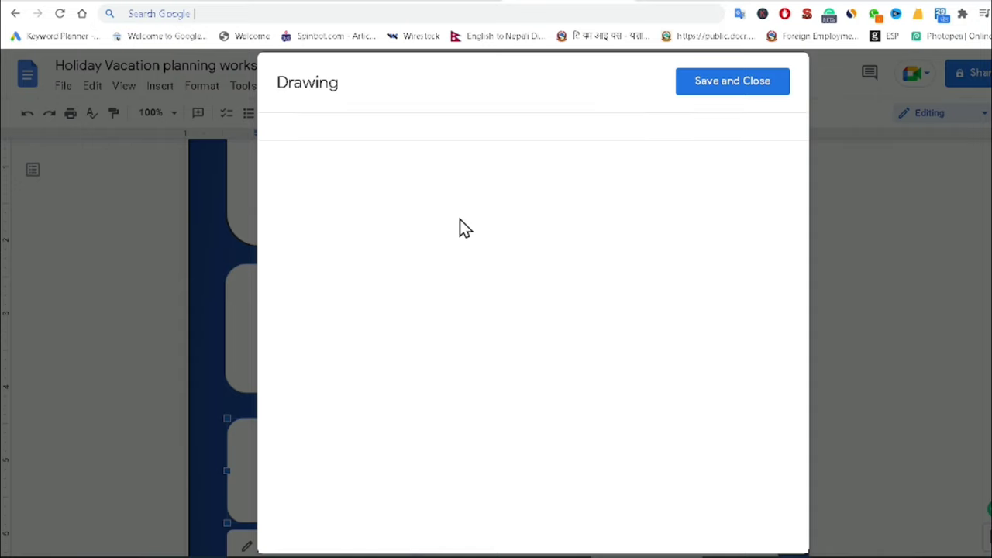
{"action": "left_click", "coordinate": [578, 241]}
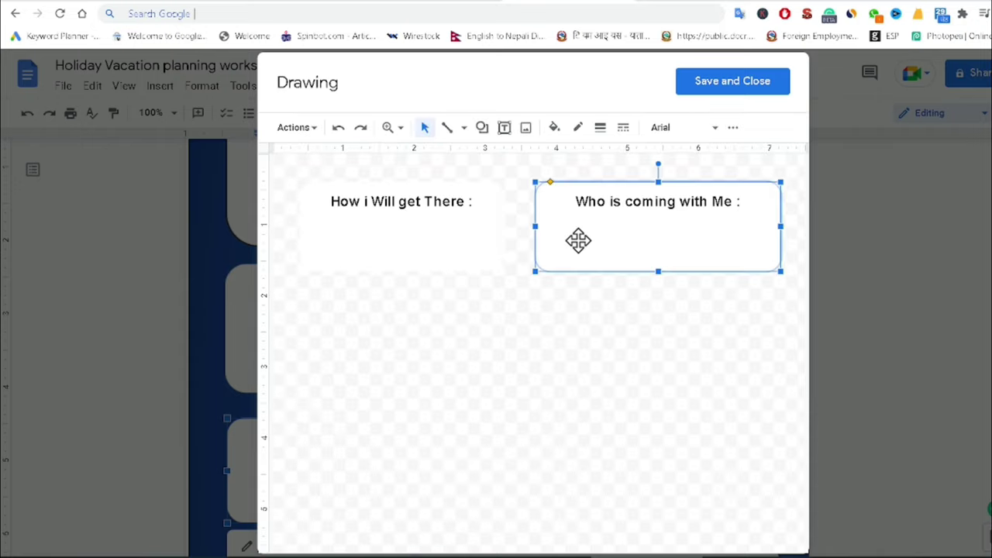
{"action": "mouse_move", "coordinate": [535, 226]}
{"action": "left_mouse_down"}
{"action": "mouse_move", "coordinate": [553, 228]}
{"action": "mouse_move", "coordinate": [529, 225]}
{"action": "mouse_move", "coordinate": [538, 227]}
{"action": "left_mouse_up"}
{"action": "left_click", "coordinate": [463, 230]}
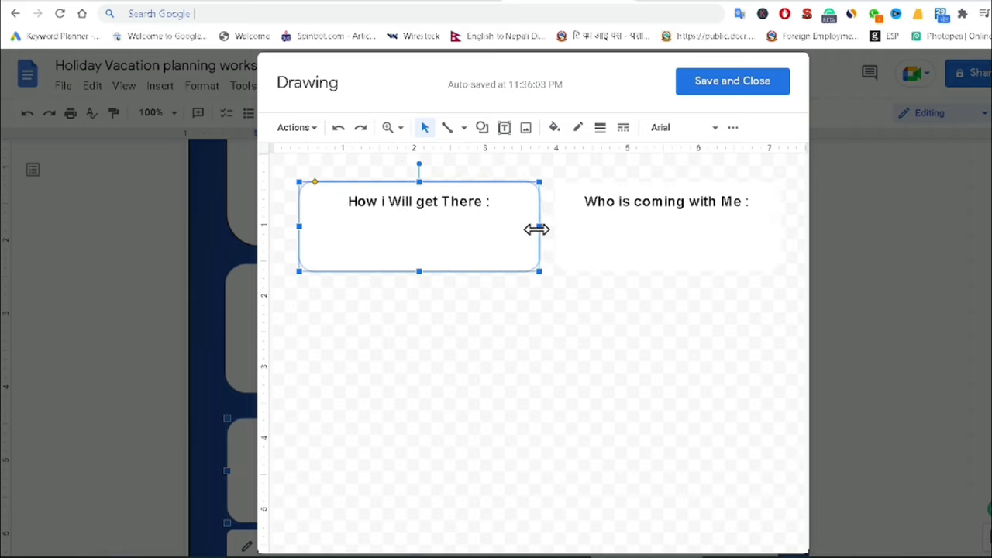
{"action": "left_click", "coordinate": [702, 93]}
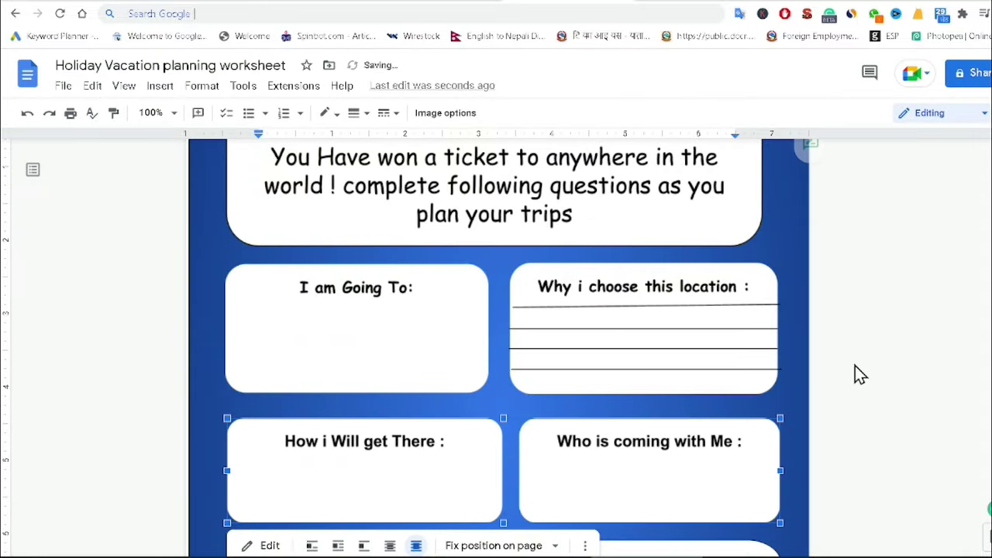